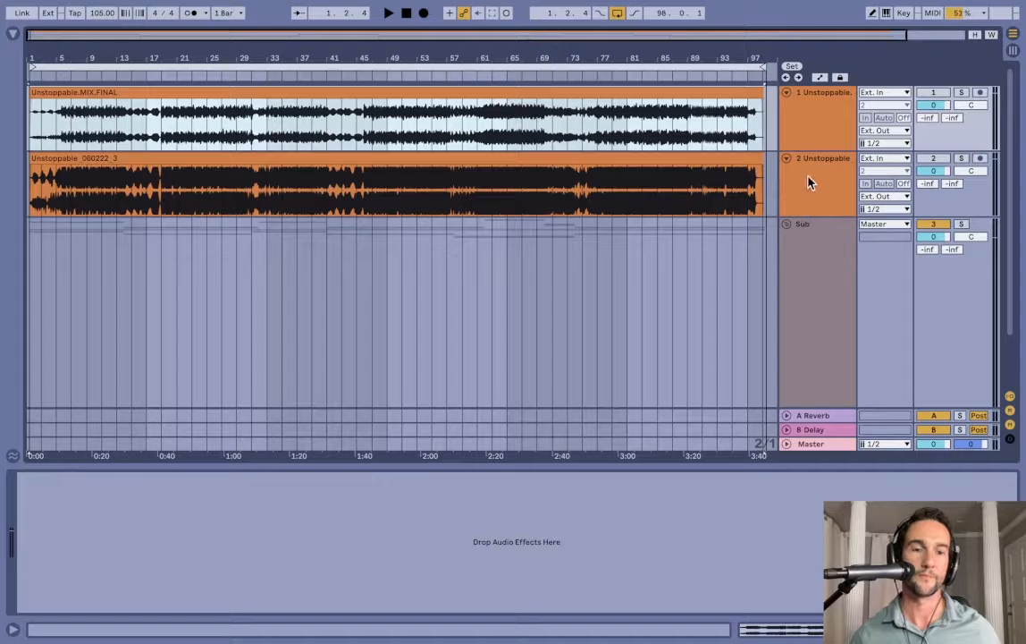
# Step: Compare the waveforms of the Unstoppable_060222_3 and Unstoppable.MIX.FINAL tracks across the whole song
pyautogui.click(811, 181)
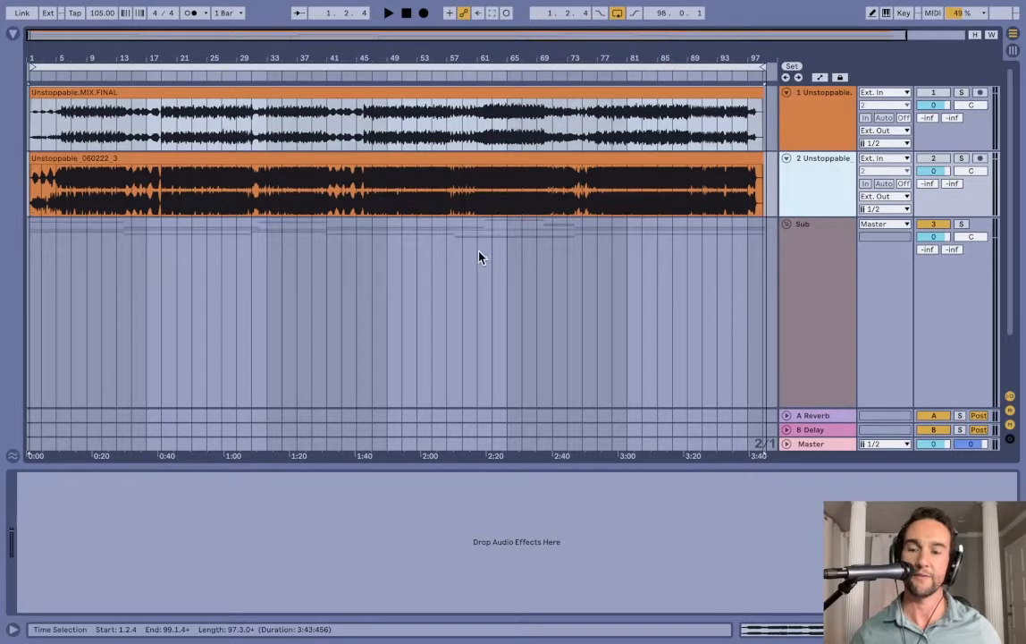
pyautogui.press('-')
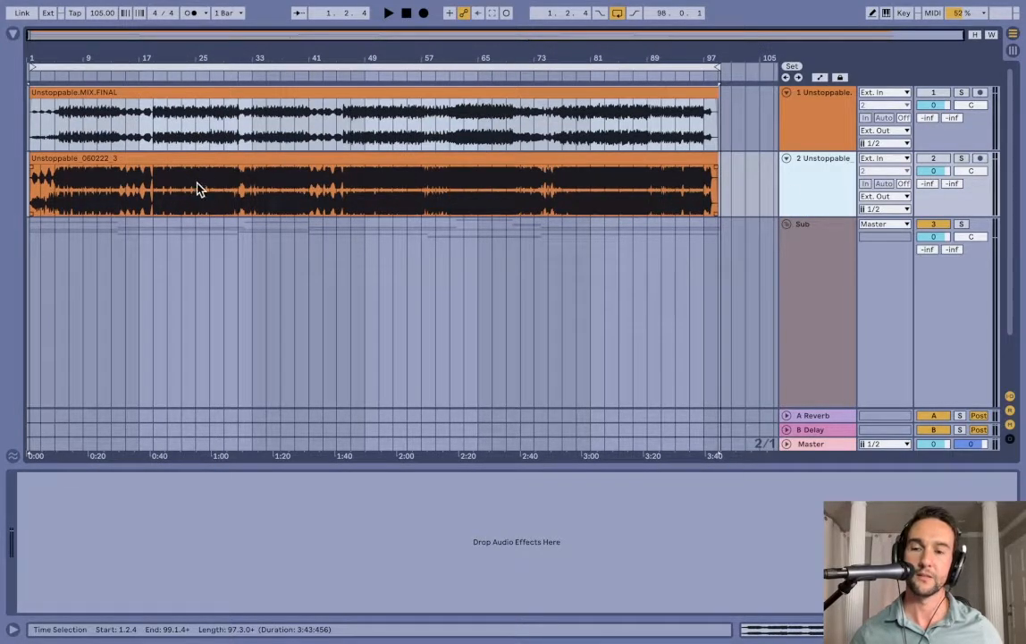
pyautogui.click(198, 189)
pyautogui.click(383, 193)
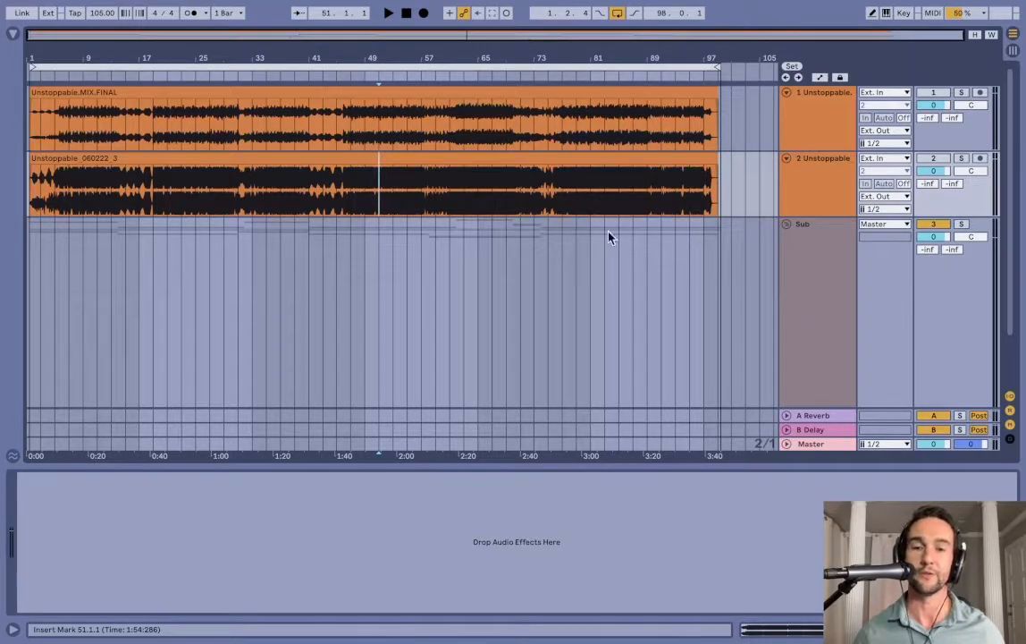
pyautogui.click(369, 204)
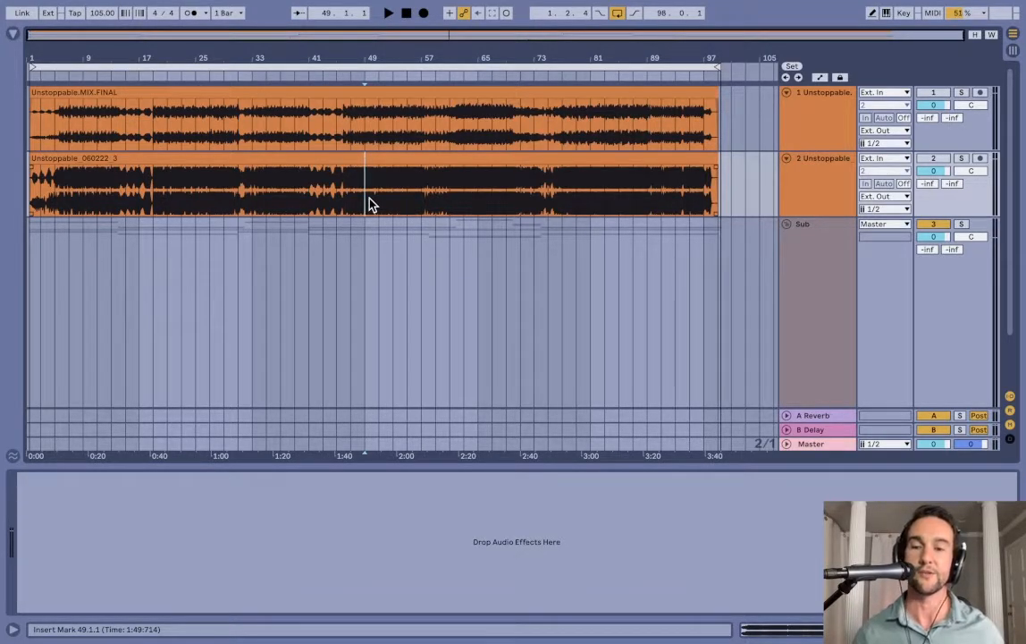
pyautogui.click(378, 199)
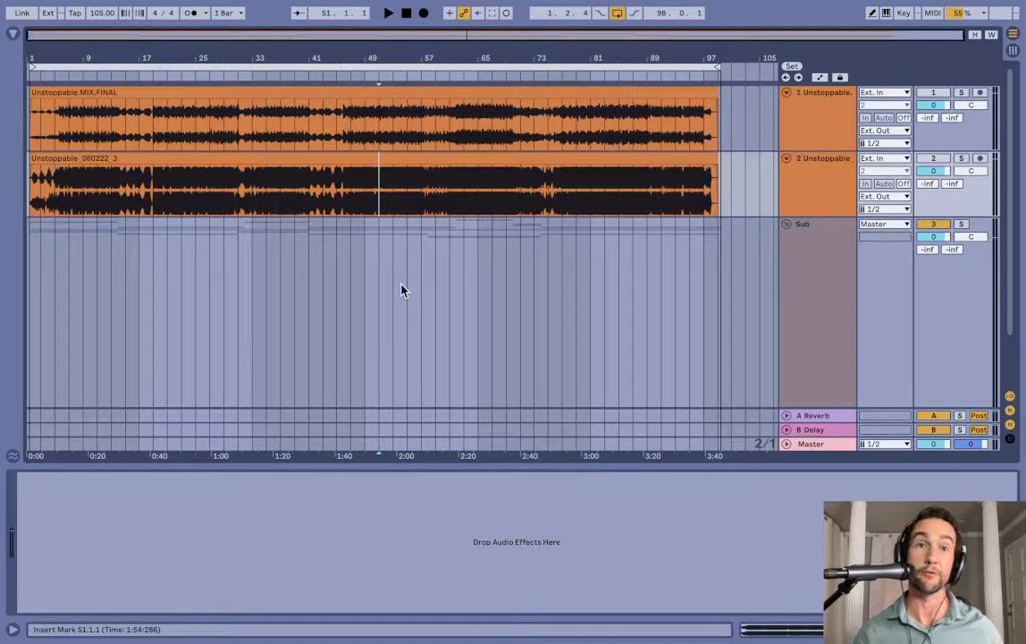
pyautogui.click(370, 189)
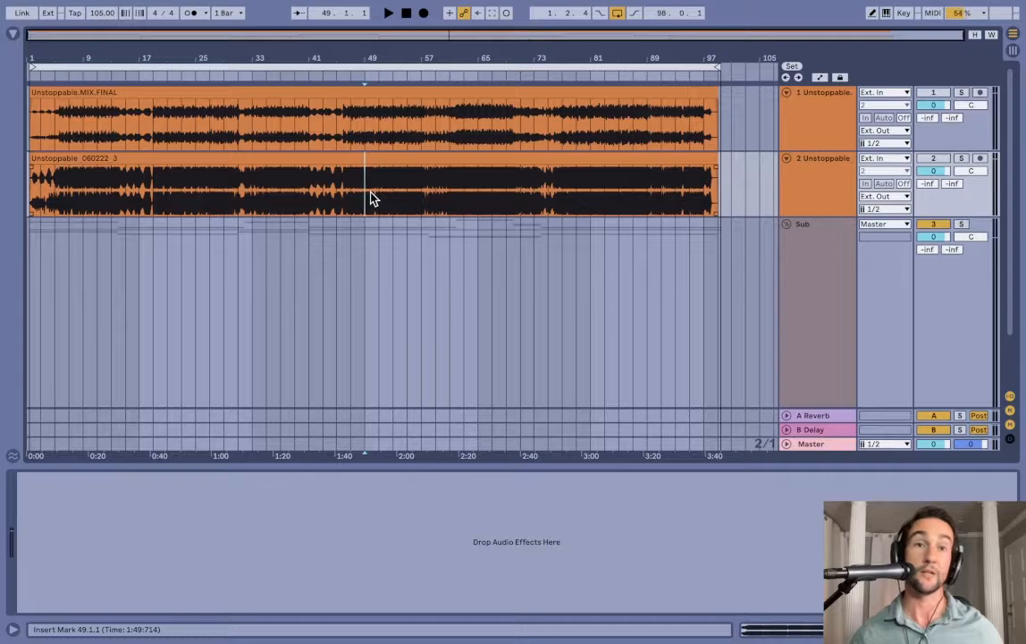
pyautogui.scroll(-2, 465, 246)
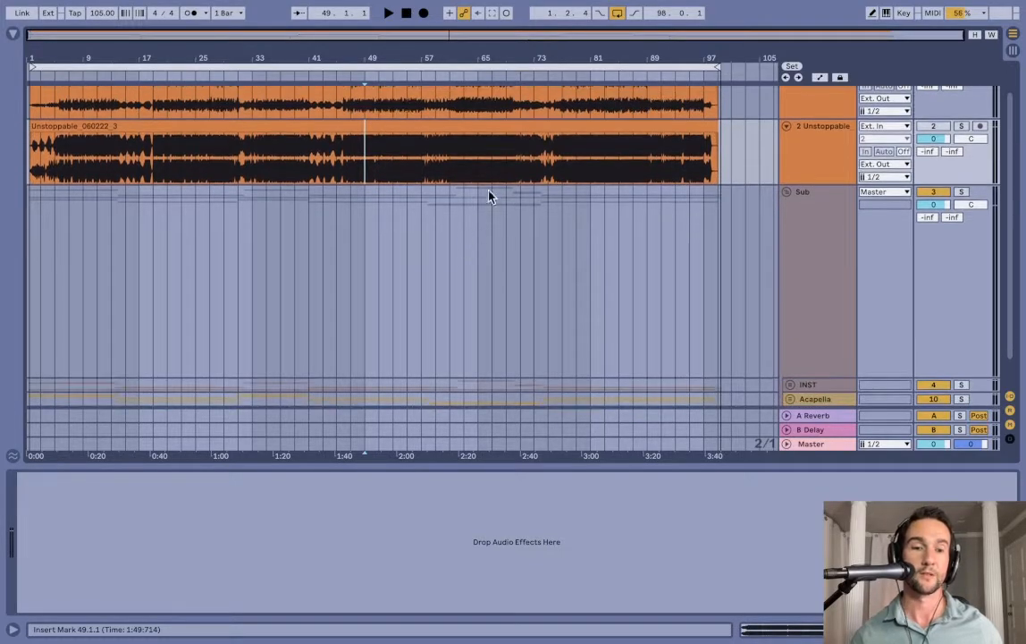
pyautogui.scroll(2, 491, 195)
pyautogui.click(438, 200)
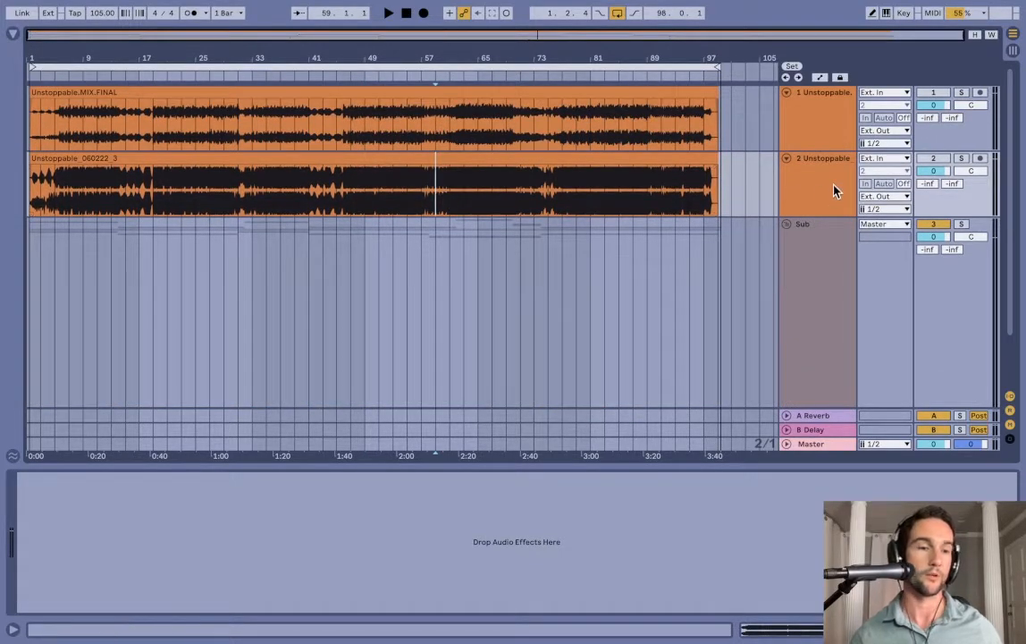
pyautogui.click(821, 127)
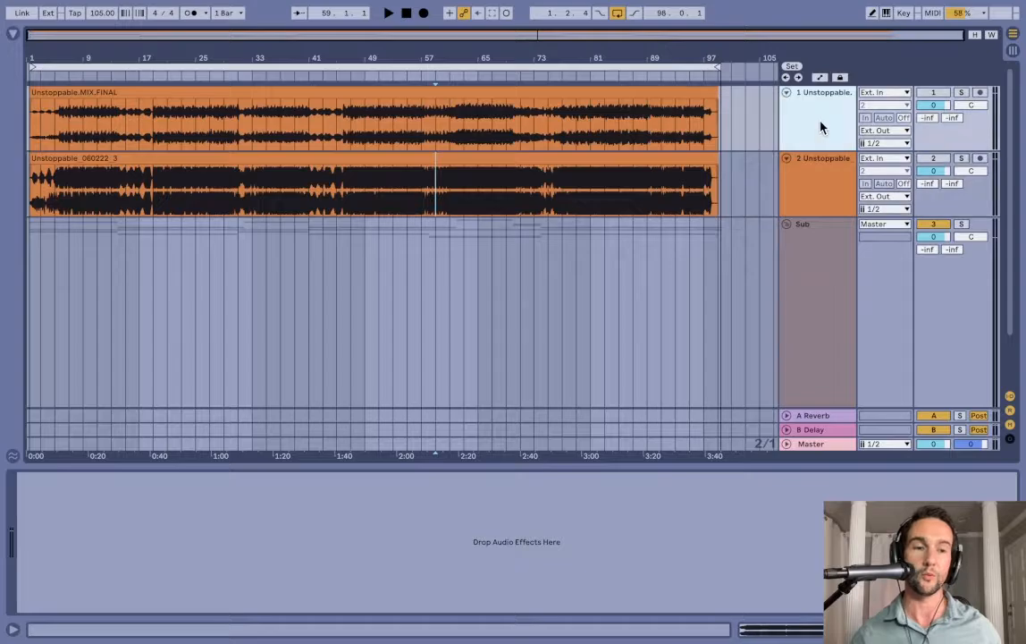
pyautogui.click(249, 90)
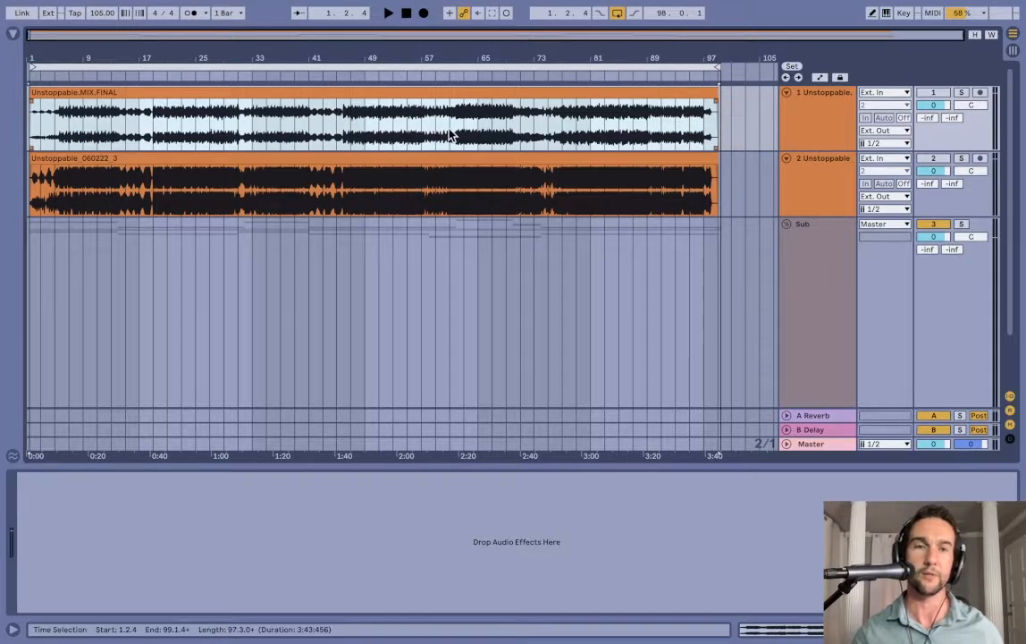
# Step: Inspect the Sub group's effect chain and select the Unstoppable.MIX.FINAL clip for reference
pyautogui.click(814, 309)
pyautogui.scroll(-2, 815, 311)
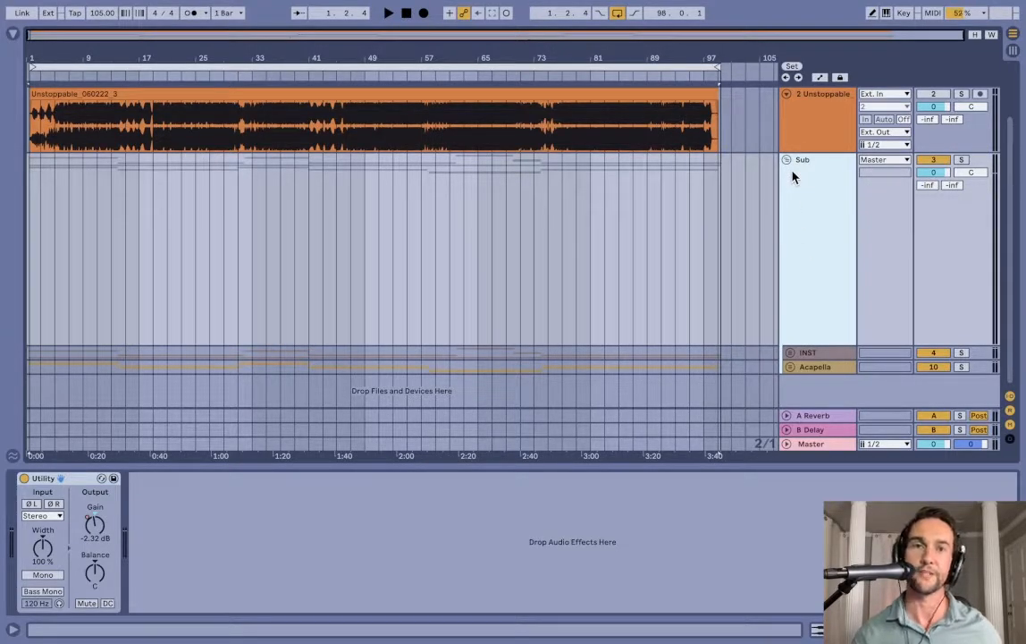
pyautogui.scroll(2, 599, 179)
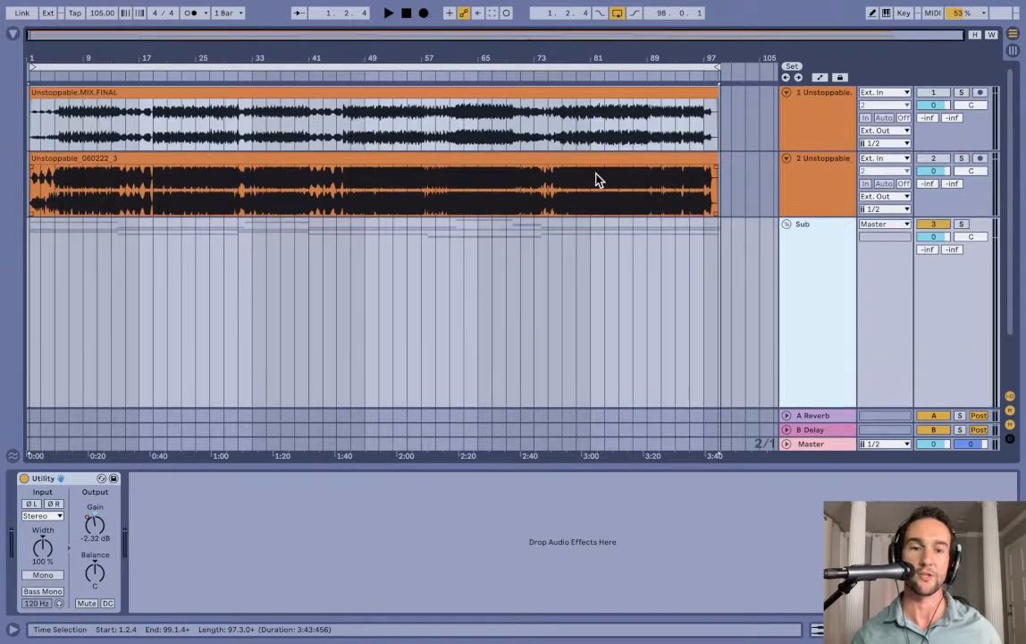
pyautogui.click(565, 92)
pyautogui.scroll(-2, 573, 179)
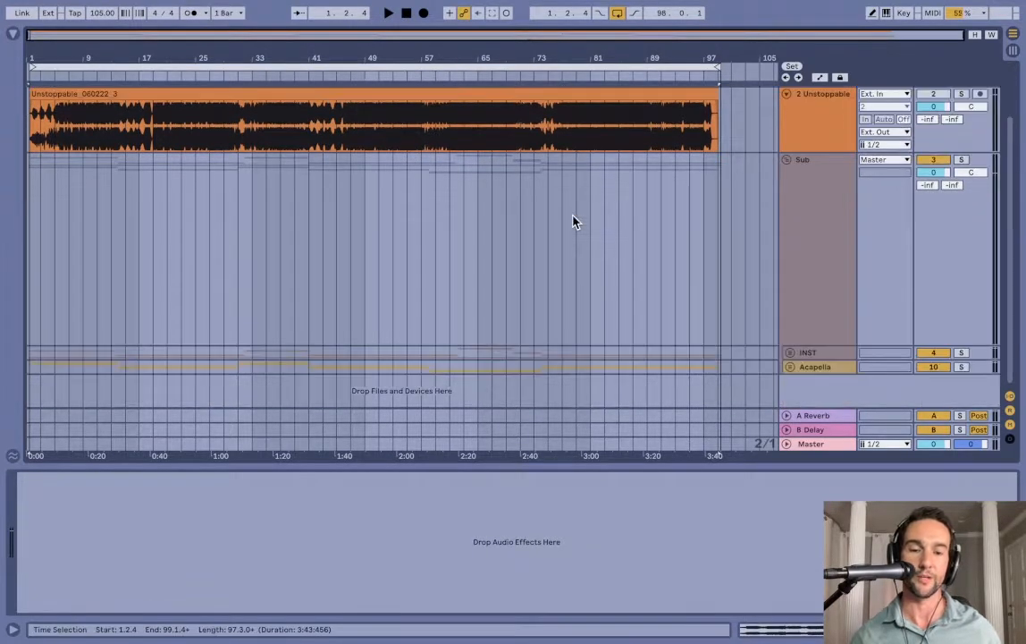
# Step: Unfold the INST group, show its effect chain and look through the drum and instrument tracks inside
pyautogui.click(790, 353)
pyautogui.scroll(-5, 820, 358)
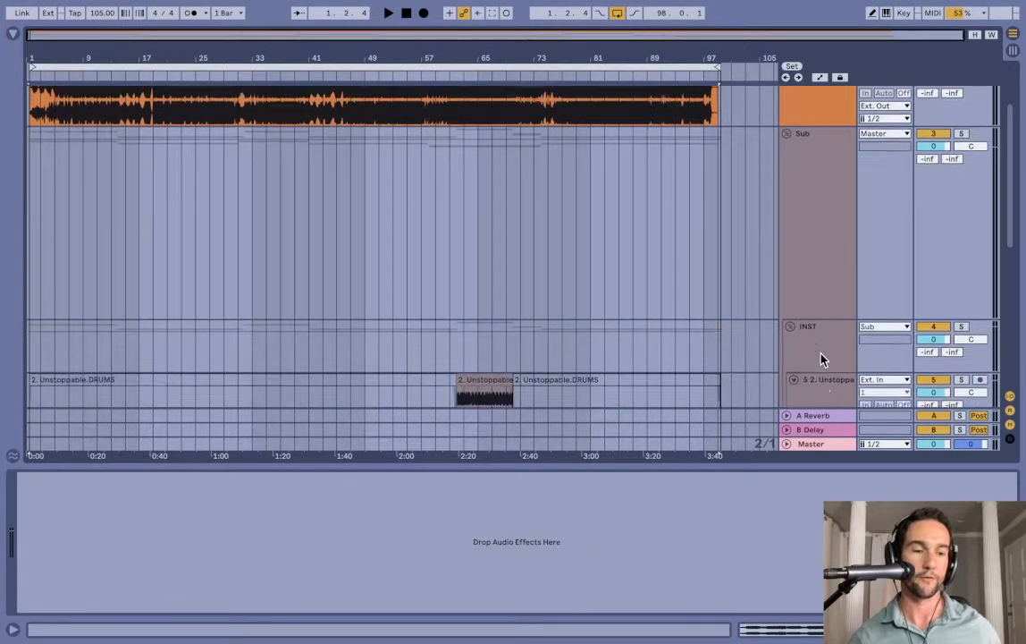
pyautogui.click(808, 185)
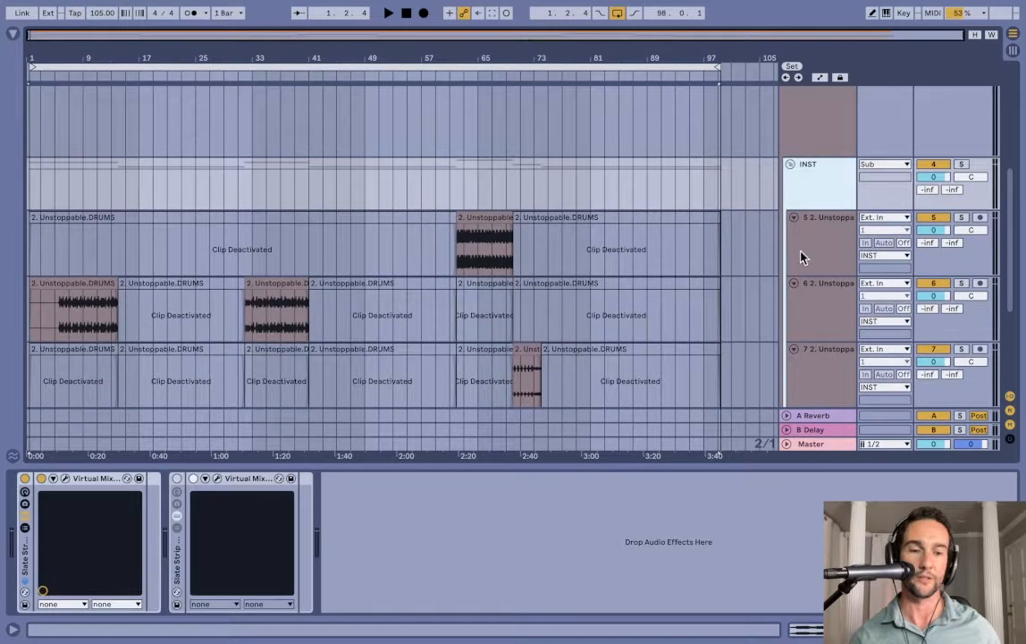
pyautogui.scroll(-2, 805, 286)
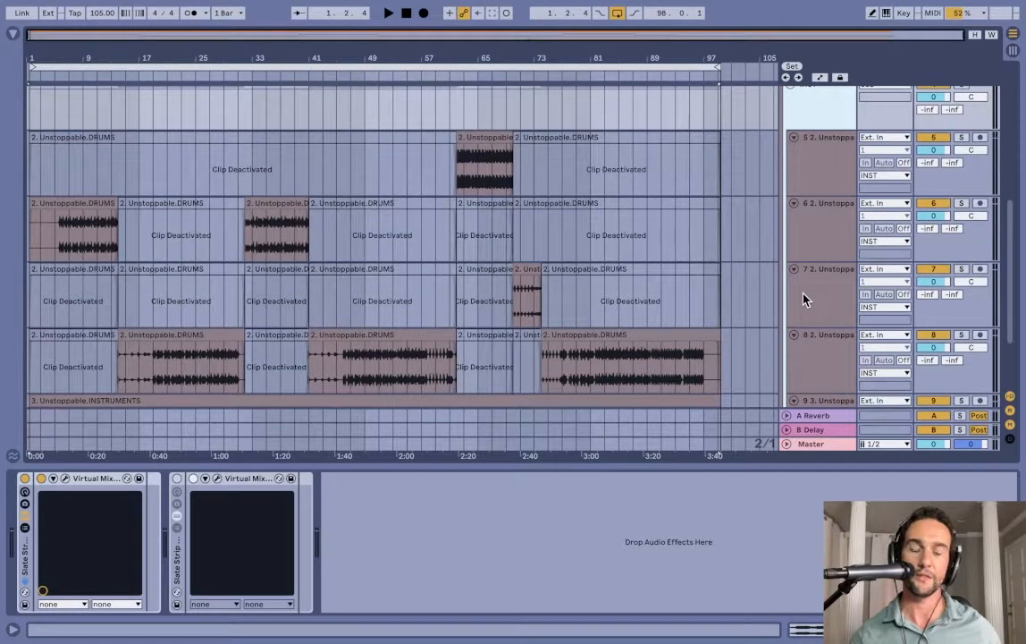
pyautogui.scroll(-3, 803, 299)
pyautogui.scroll(3, 803, 299)
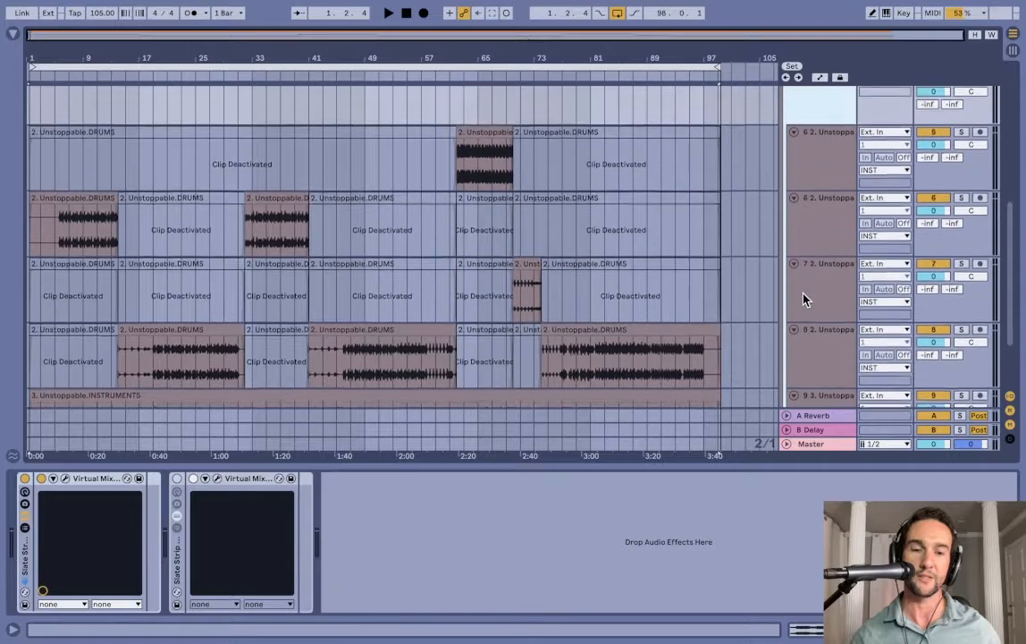
# Step: Inspect the effect chains of the first drum track and the INST group, and check the last clip on the fourth drum track
pyautogui.click(803, 297)
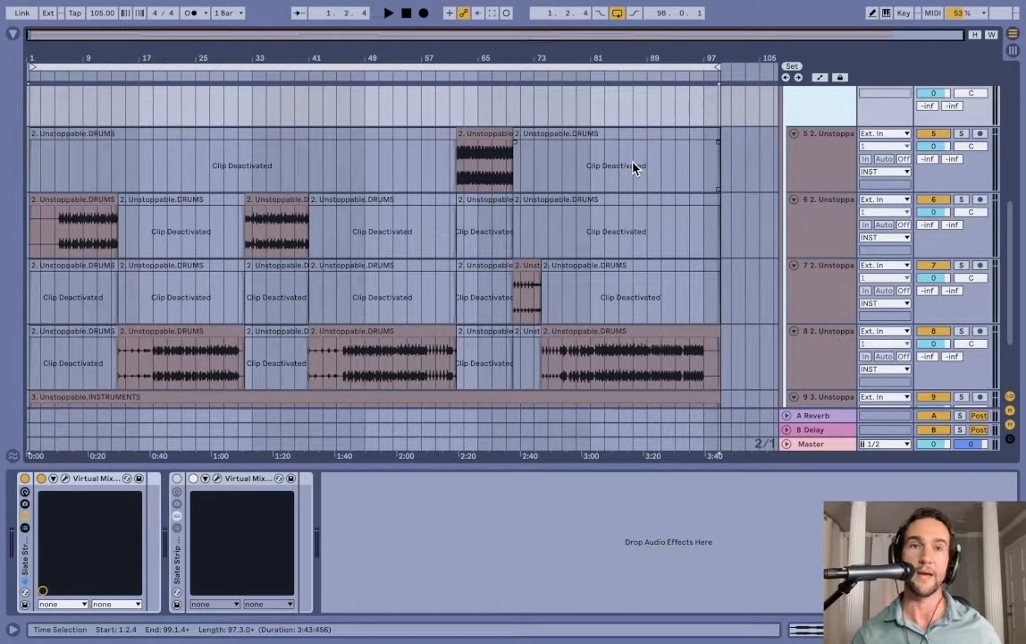
pyautogui.click(815, 175)
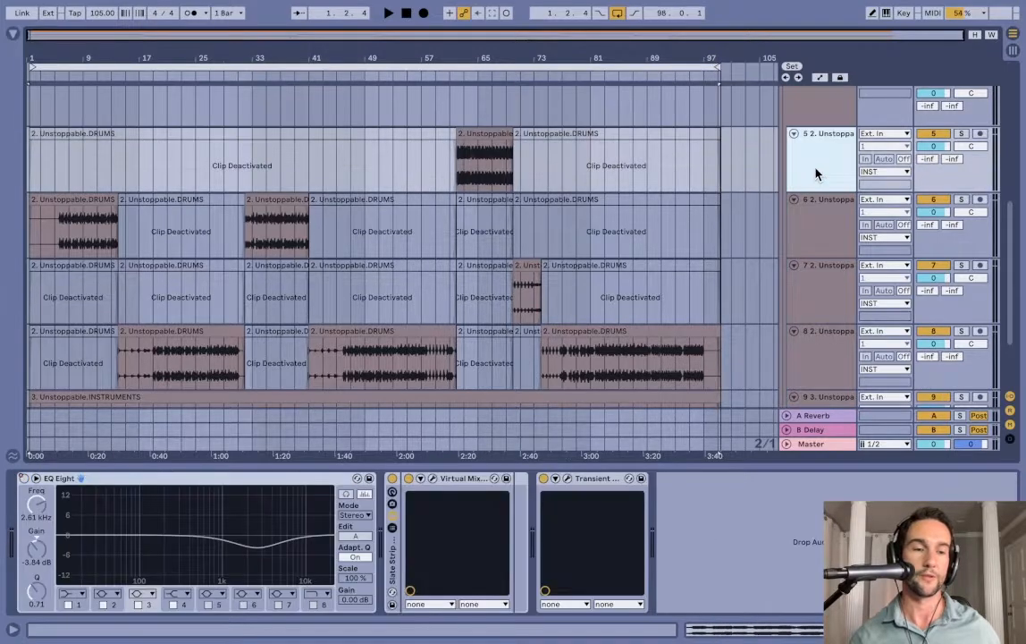
pyautogui.scroll(2, 814, 170)
pyautogui.click(812, 145)
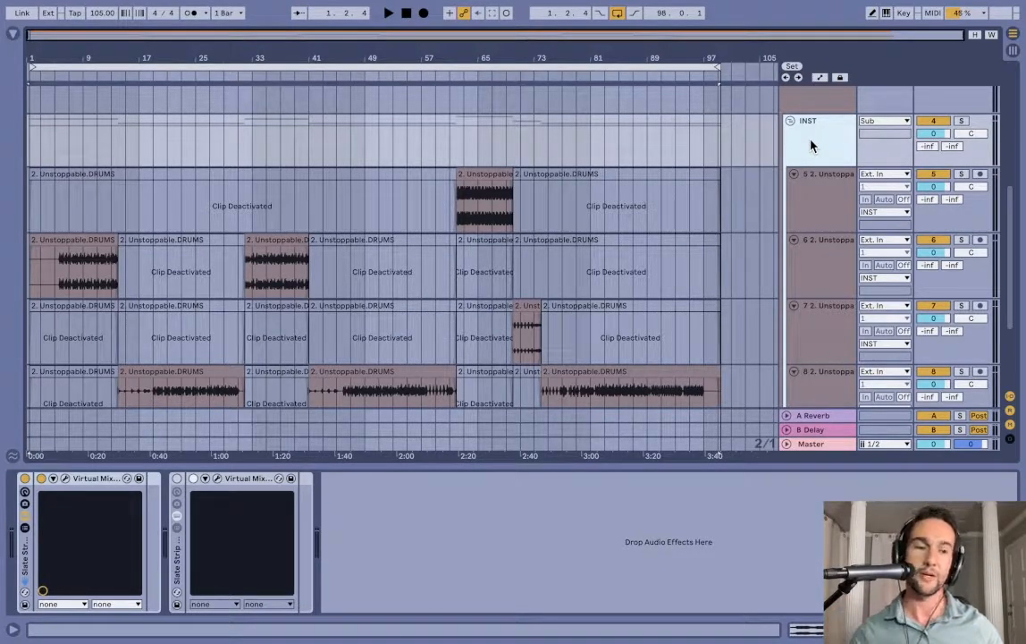
pyautogui.scroll(2, 791, 132)
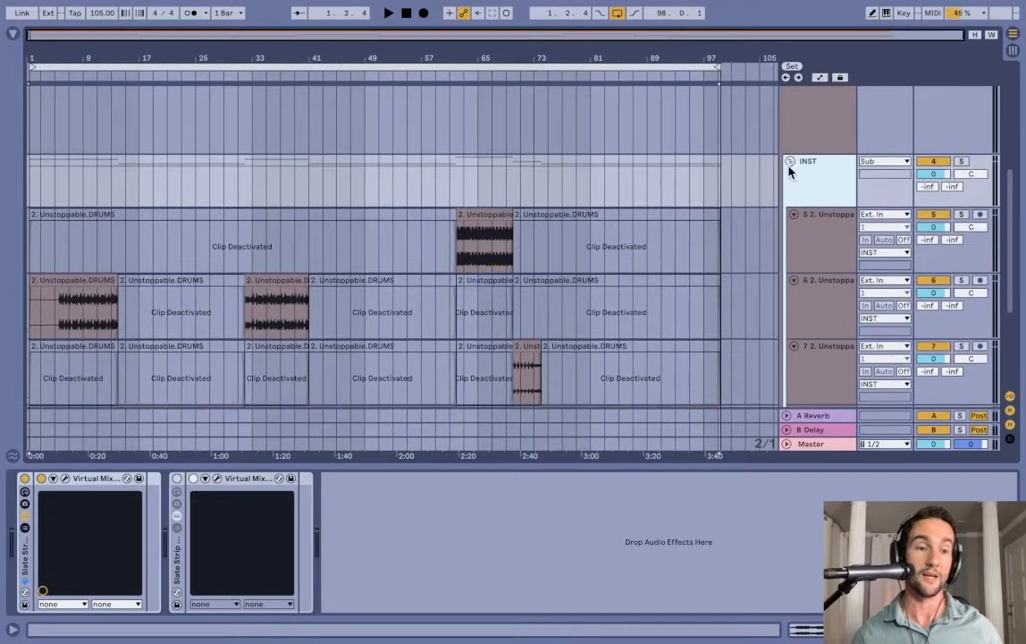
pyautogui.click(805, 215)
pyautogui.scroll(-8, 648, 270)
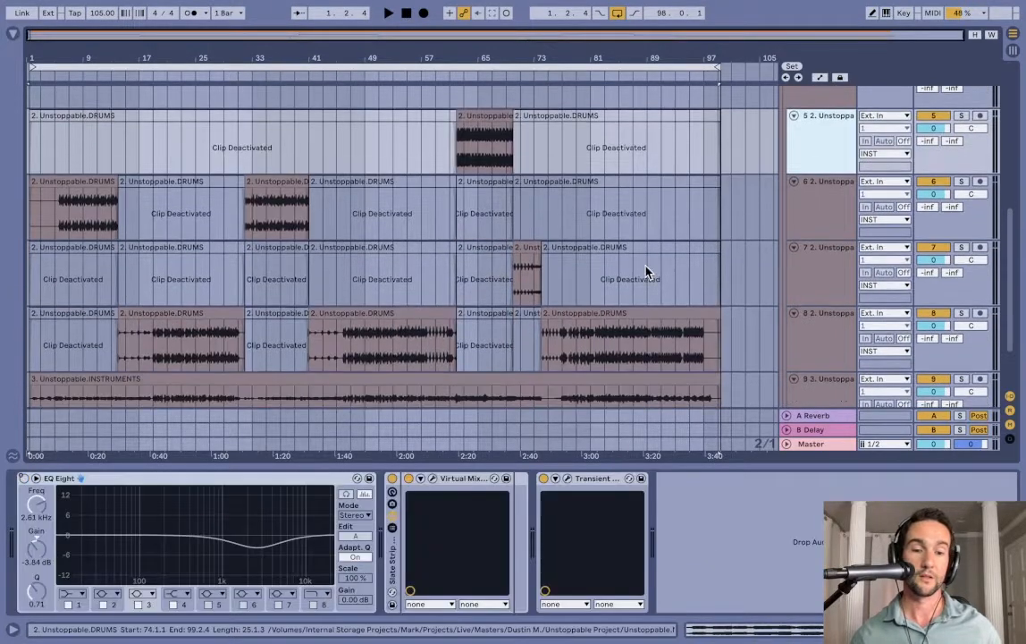
pyautogui.click(634, 244)
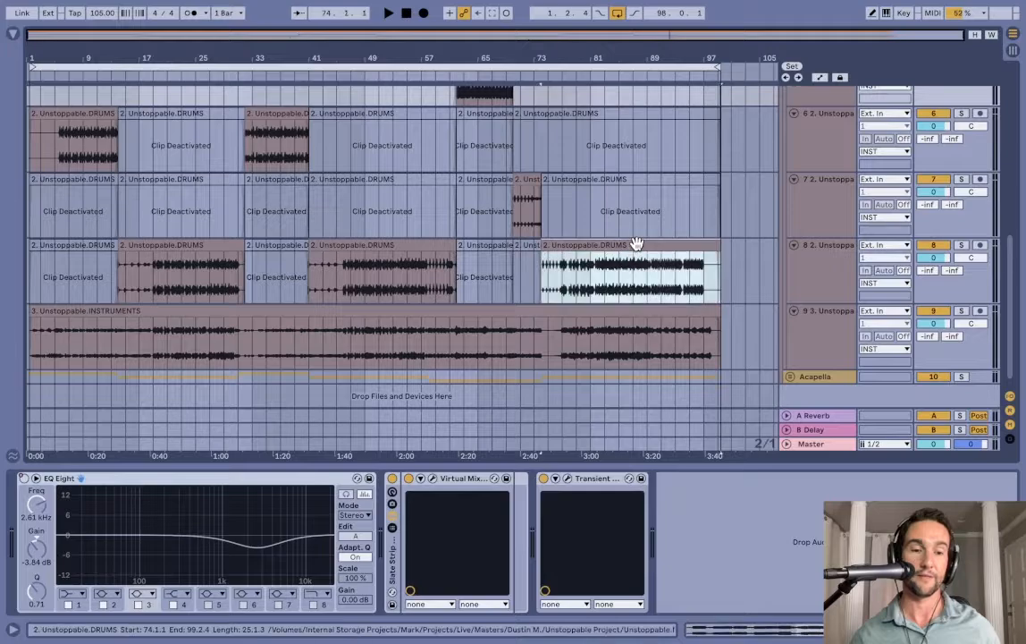
pyautogui.scroll(2, 787, 295)
# Step: Group the four drum tracks inside the INST group and name the new group Drums
pyautogui.click(800, 304)
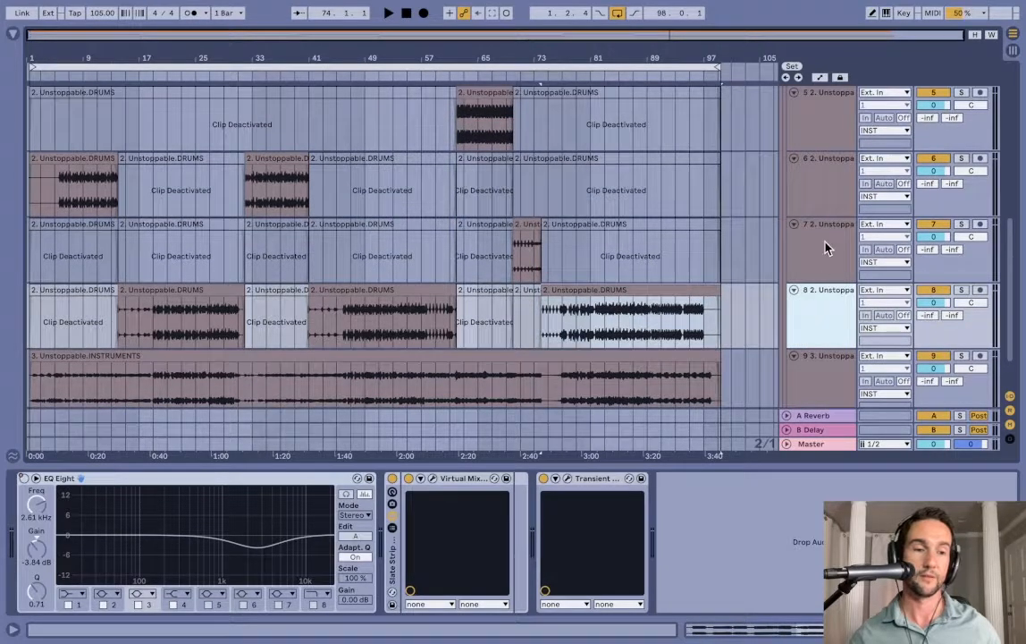
pyautogui.scroll(2, 827, 242)
pyautogui.keyDown('shift'); pyautogui.click(821, 162); pyautogui.keyUp('shift')
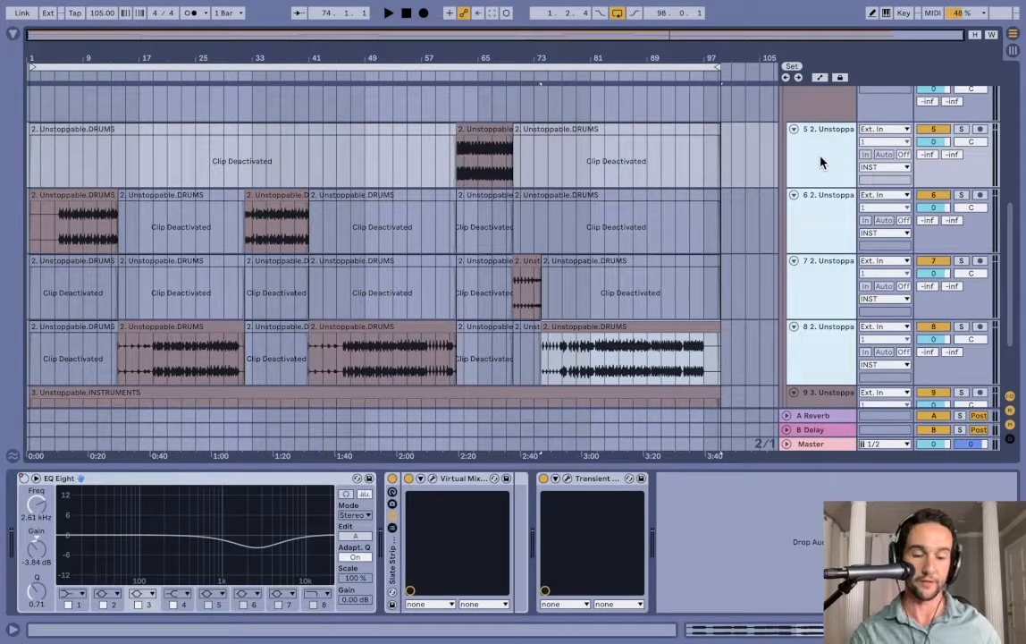
pyautogui.hotkey('ctrl', 'g')
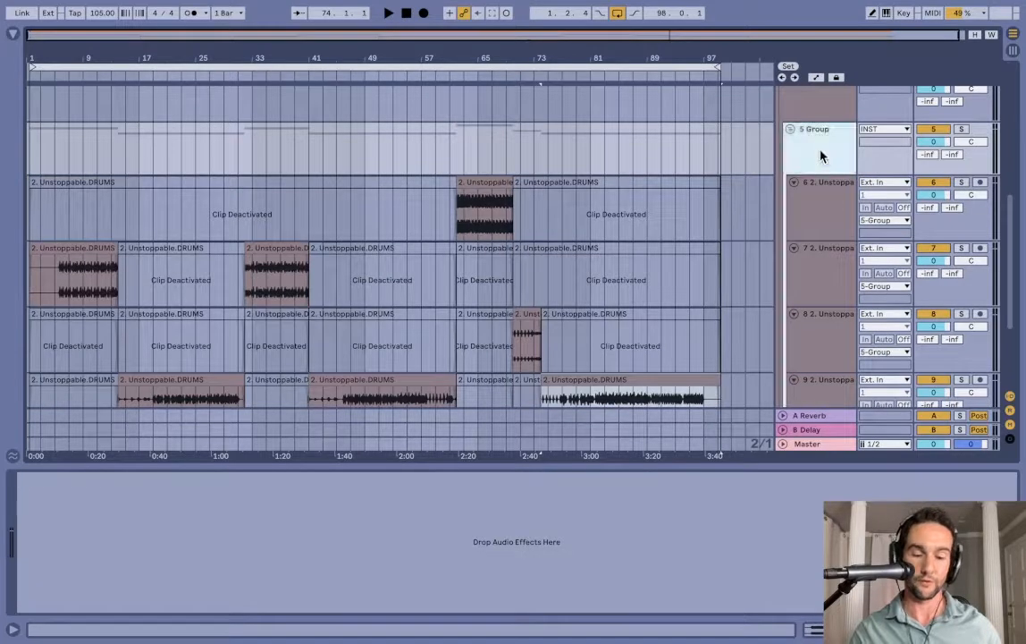
pyautogui.hotkey('ctrl', 'r')
pyautogui.write('Drums')
pyautogui.press('Return')
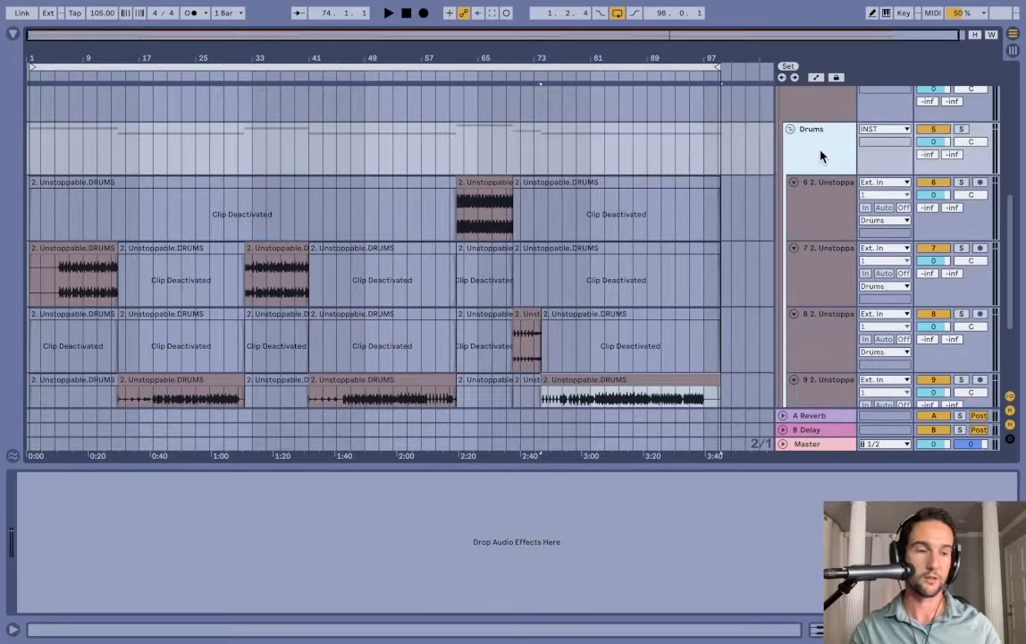
# Step: Fold the Drums group and look over the instruments track and the Acapella group
pyautogui.click(789, 130)
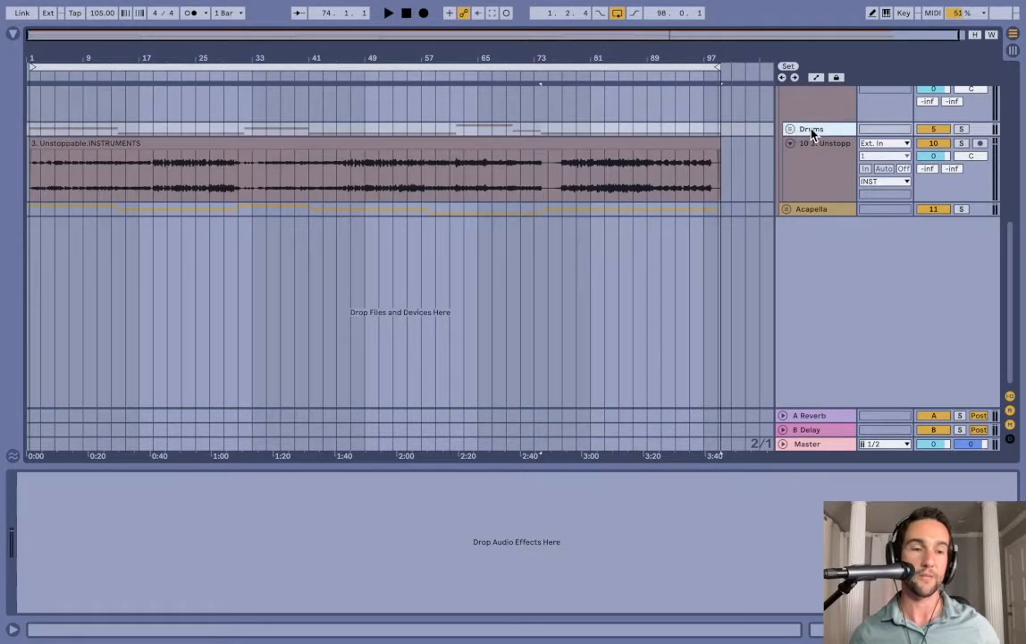
pyautogui.click(814, 161)
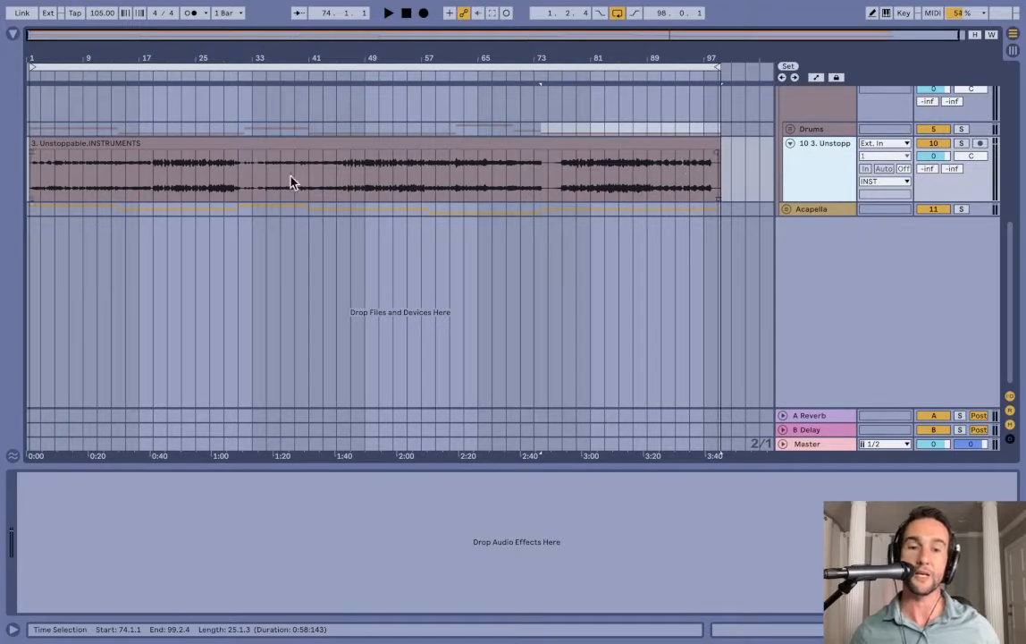
pyautogui.click(224, 184)
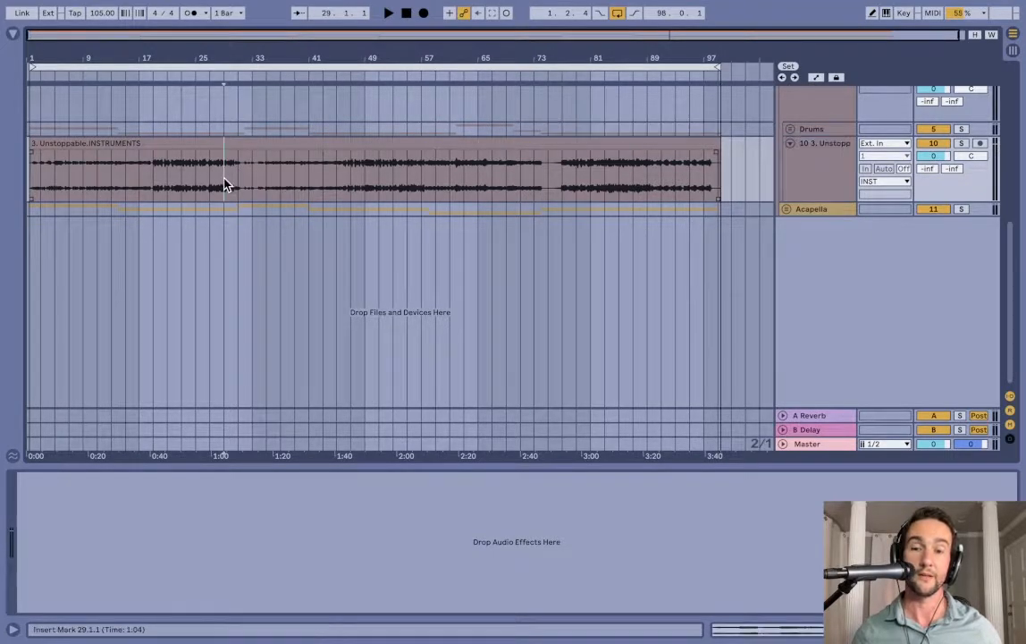
pyautogui.click(815, 211)
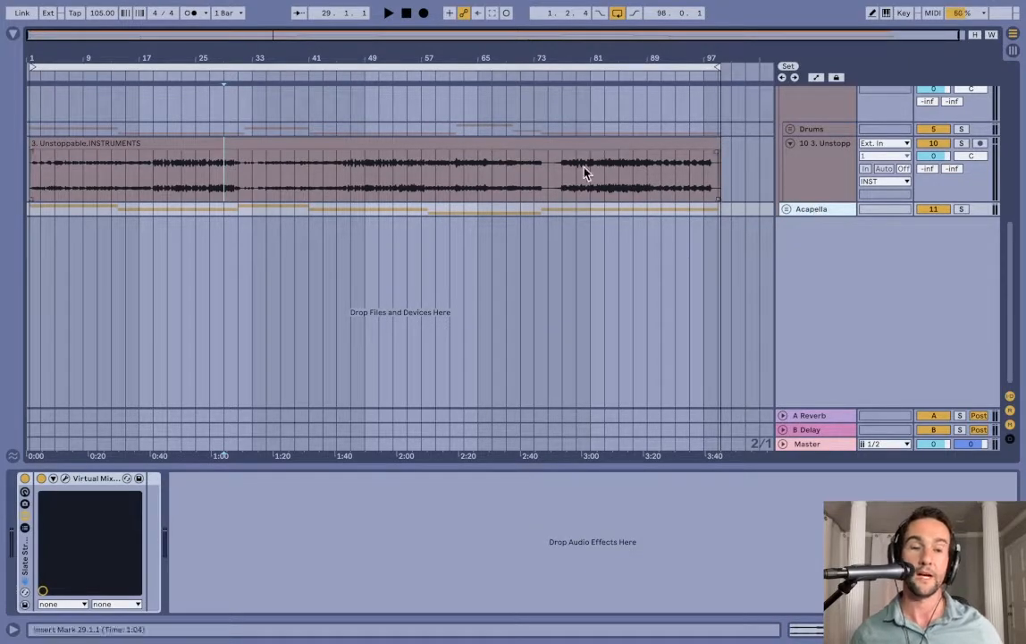
pyautogui.click(636, 168)
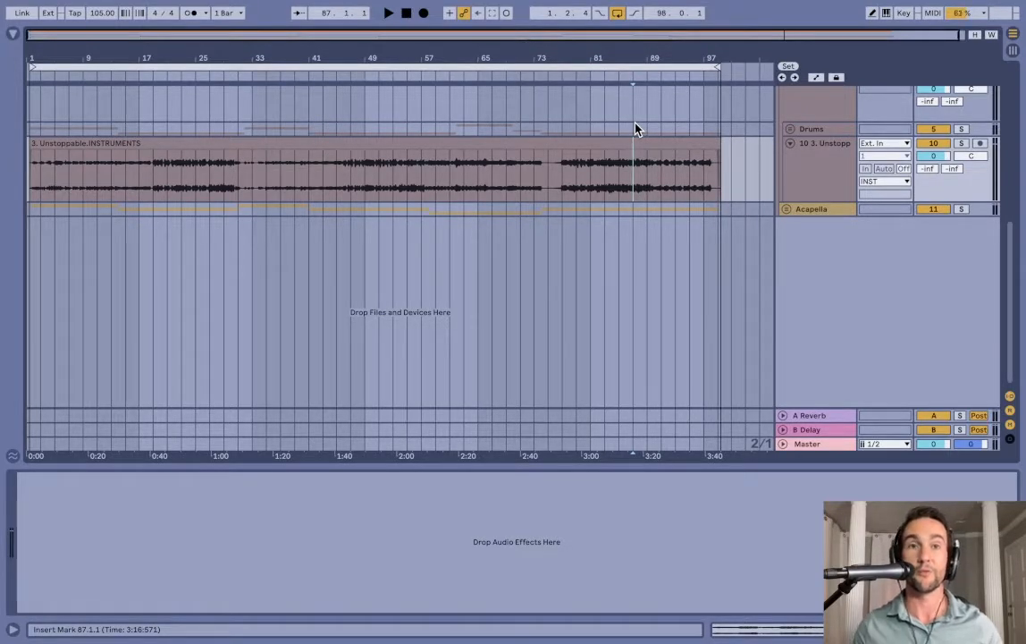
# Step: Go back to the first track and select the Unstoppable.MIX.FINAL clip
pyautogui.scroll(1, 636, 130)
pyautogui.scroll(10, 636, 129)
pyautogui.click(574, 92)
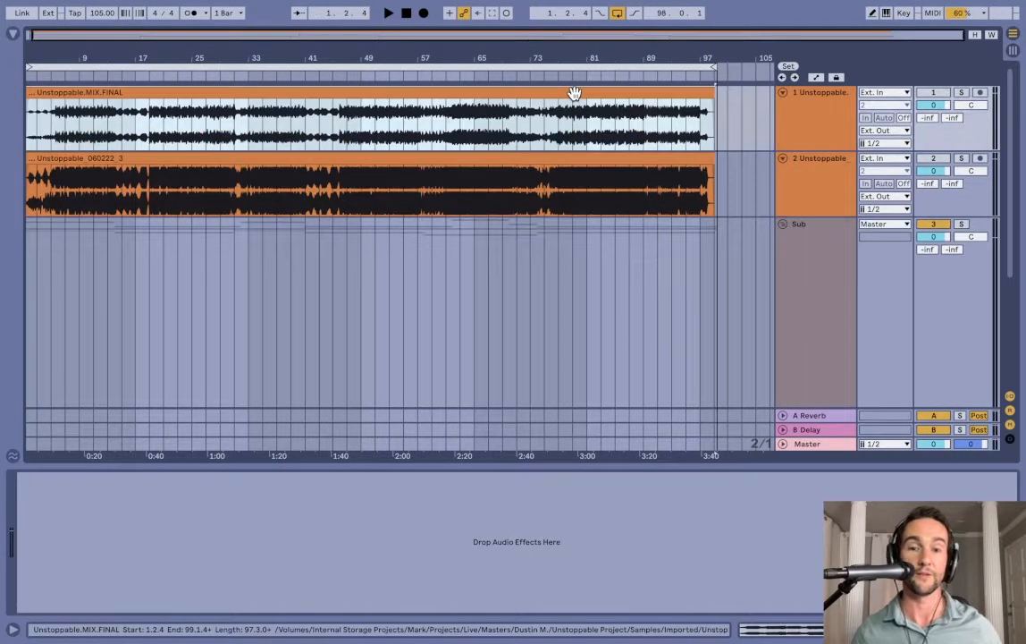
# Step: Unfold the Drums group inside the INST group to show its four drum tracks
pyautogui.click(562, 229)
pyautogui.scroll(-10, 561, 229)
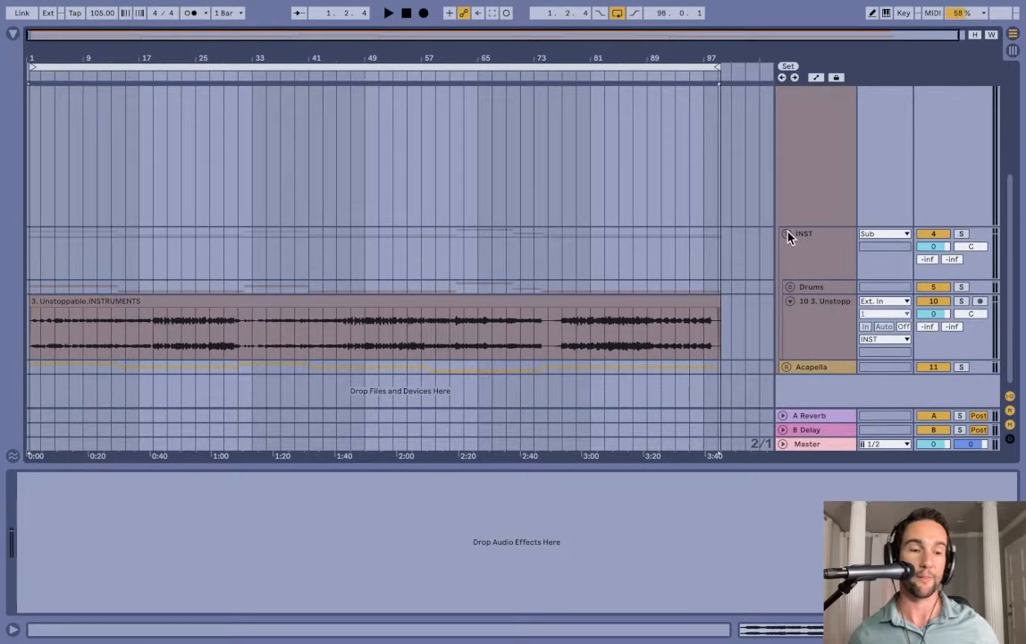
pyautogui.click(790, 288)
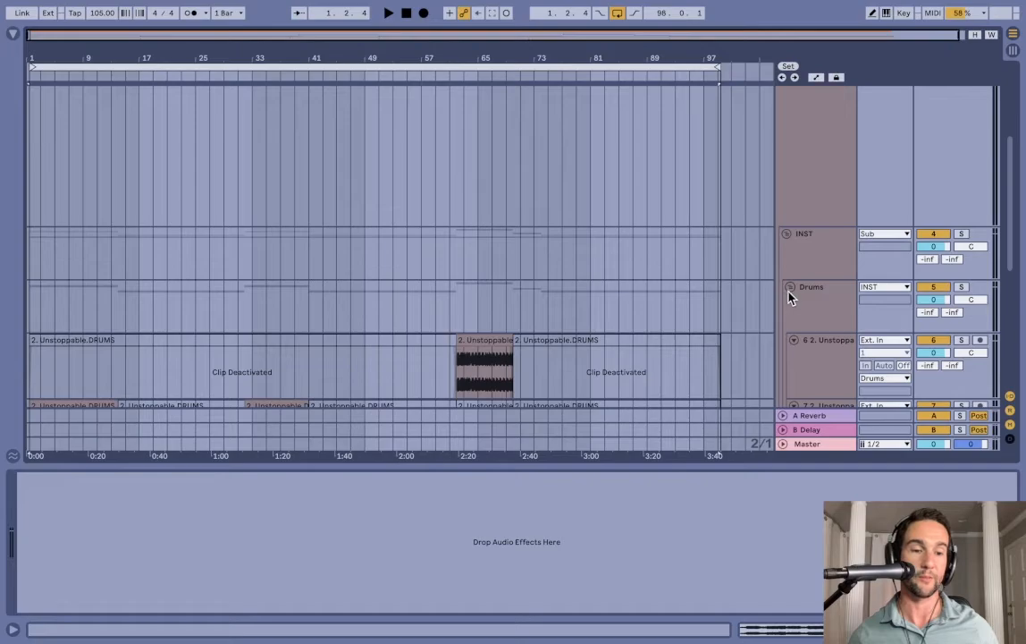
# Step: Look over the four drum tracks and fold the Drums group inside the INST group
pyautogui.scroll(-5, 788, 297)
pyautogui.scroll(-2, 789, 297)
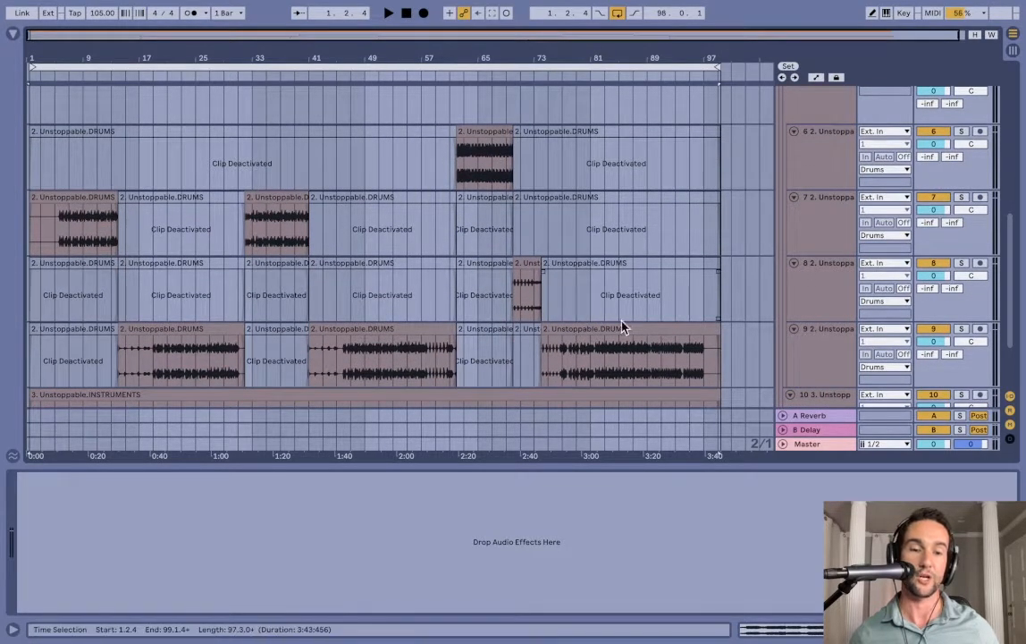
pyautogui.scroll(-2, 623, 328)
pyautogui.scroll(4, 823, 197)
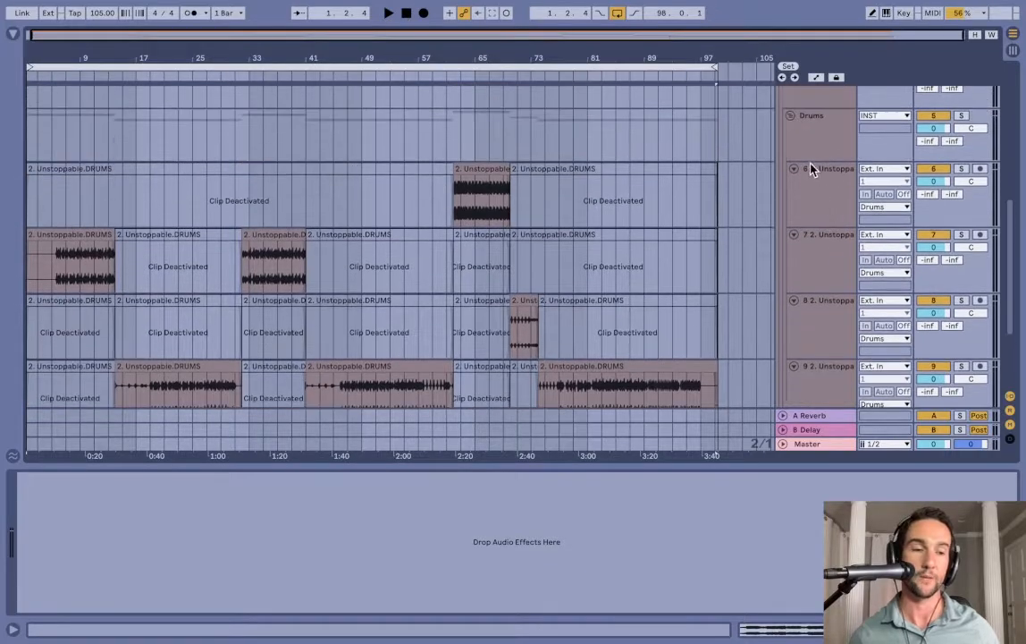
pyautogui.click(789, 117)
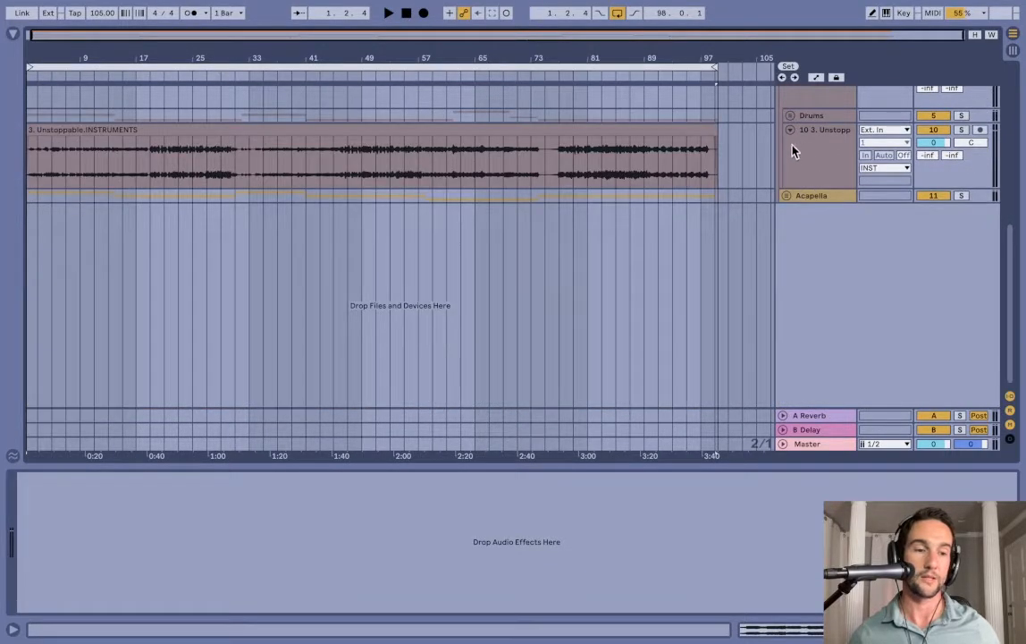
# Step: Unfold the Acapella group and examine how its vocal clips are split across the three tracks
pyautogui.click(785, 196)
pyautogui.scroll(-2, 729, 307)
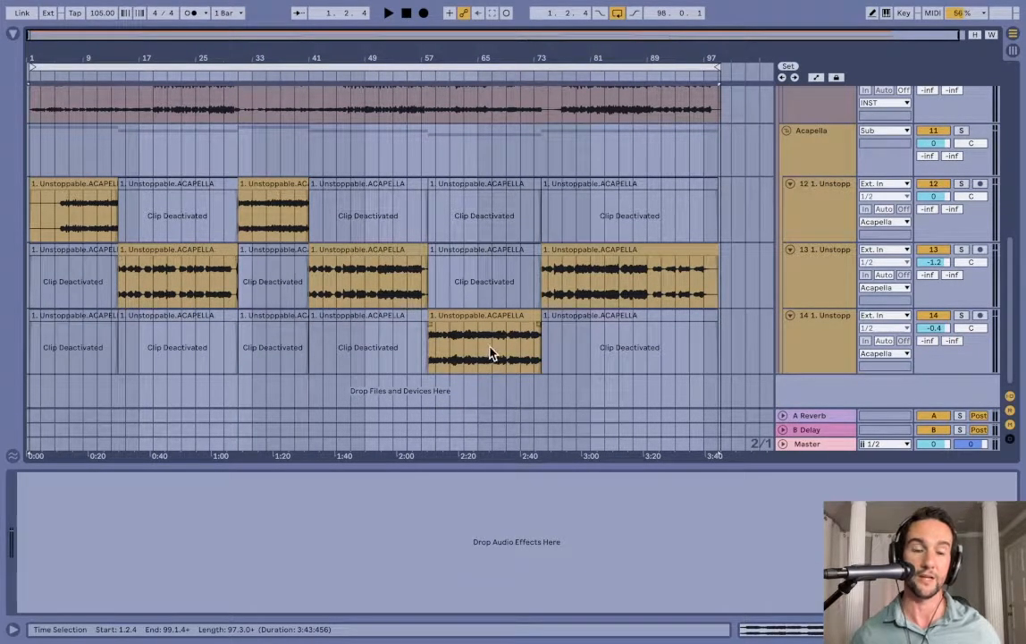
pyautogui.click(451, 359)
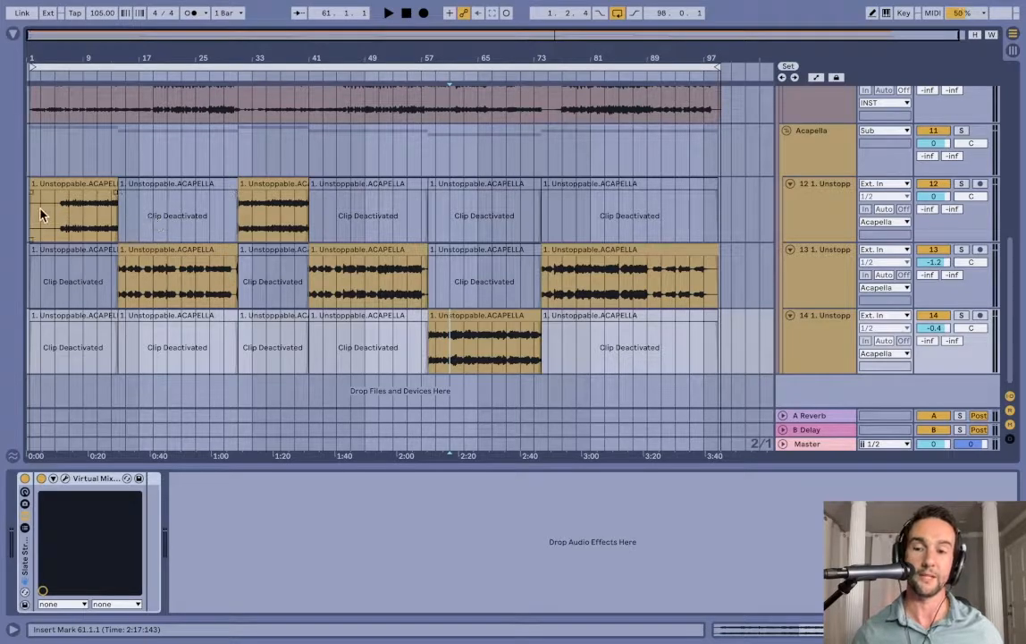
pyautogui.moveTo(56, 225); pyautogui.dragTo(223, 233)
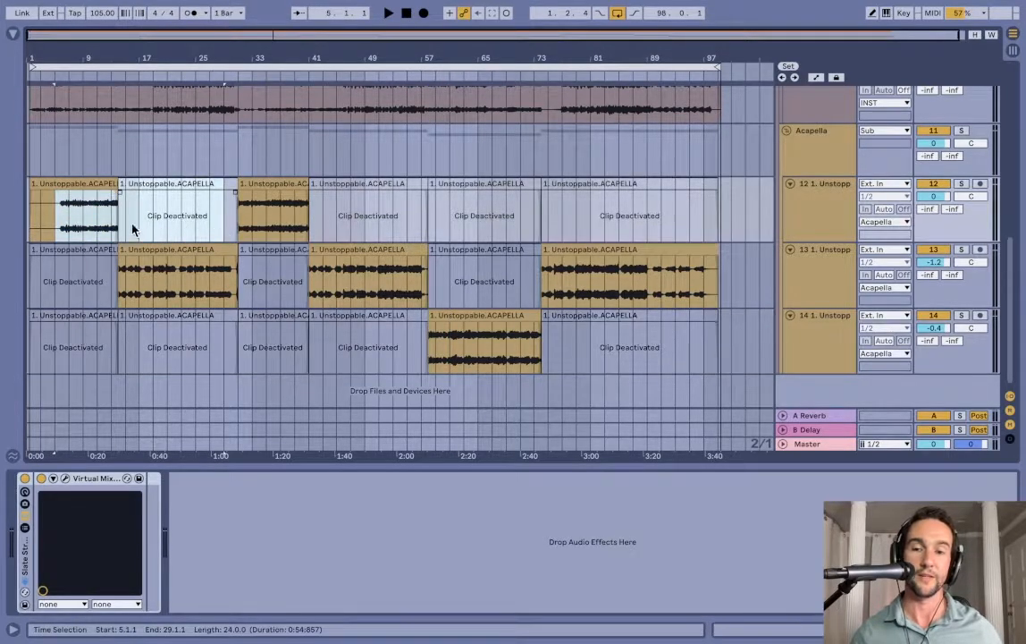
pyautogui.click(121, 229)
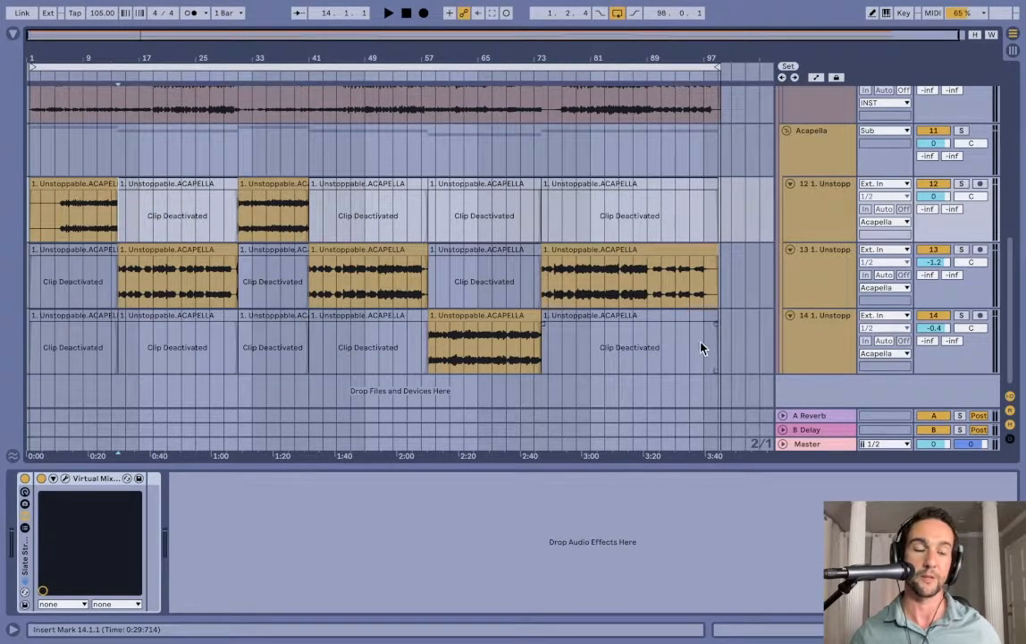
# Step: Fold the Acapella group and the Sub group that contains all the stem tracks
pyautogui.click(807, 158)
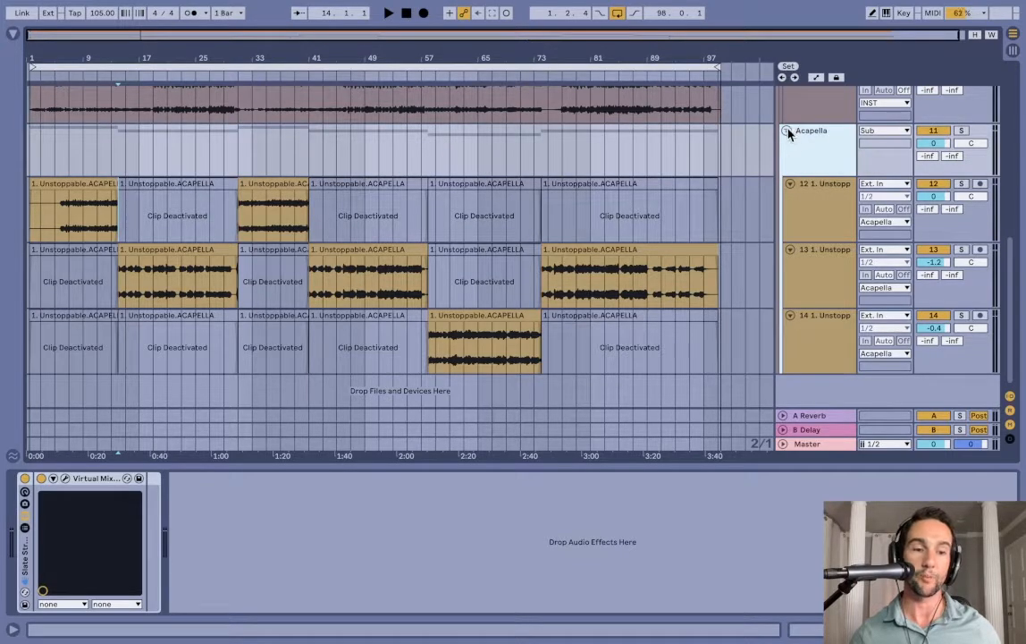
pyautogui.press('Left')
pyautogui.scroll(2, 823, 184)
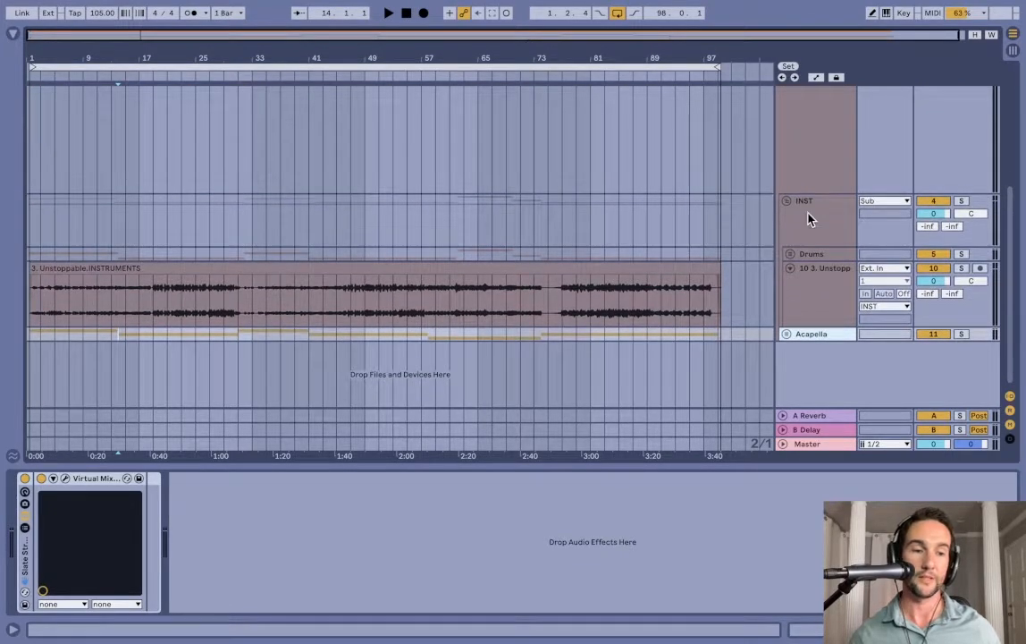
pyautogui.click(807, 220)
pyautogui.scroll(5, 806, 220)
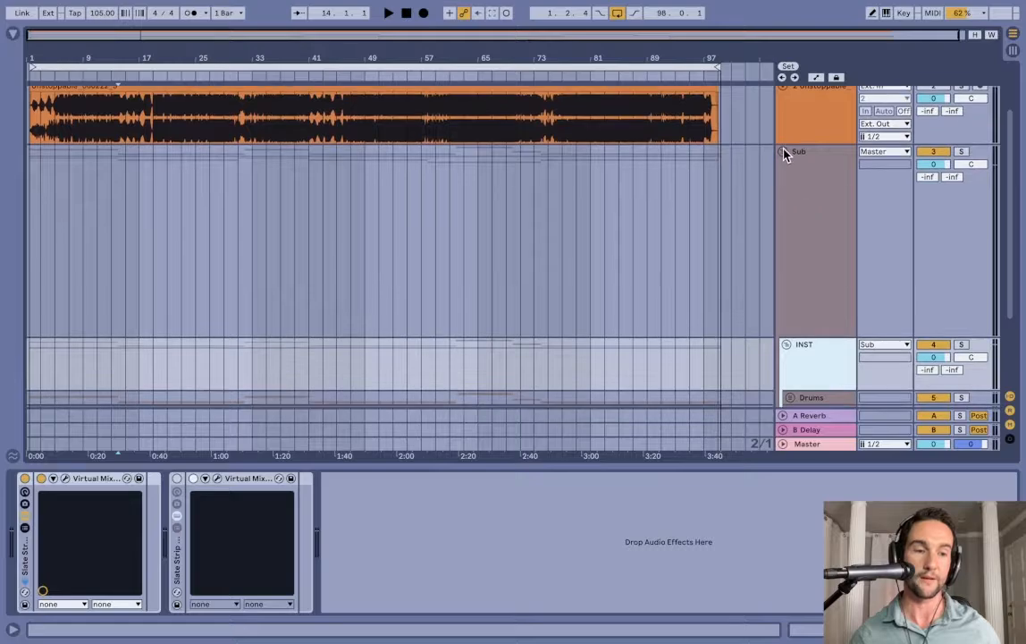
pyautogui.click(784, 154)
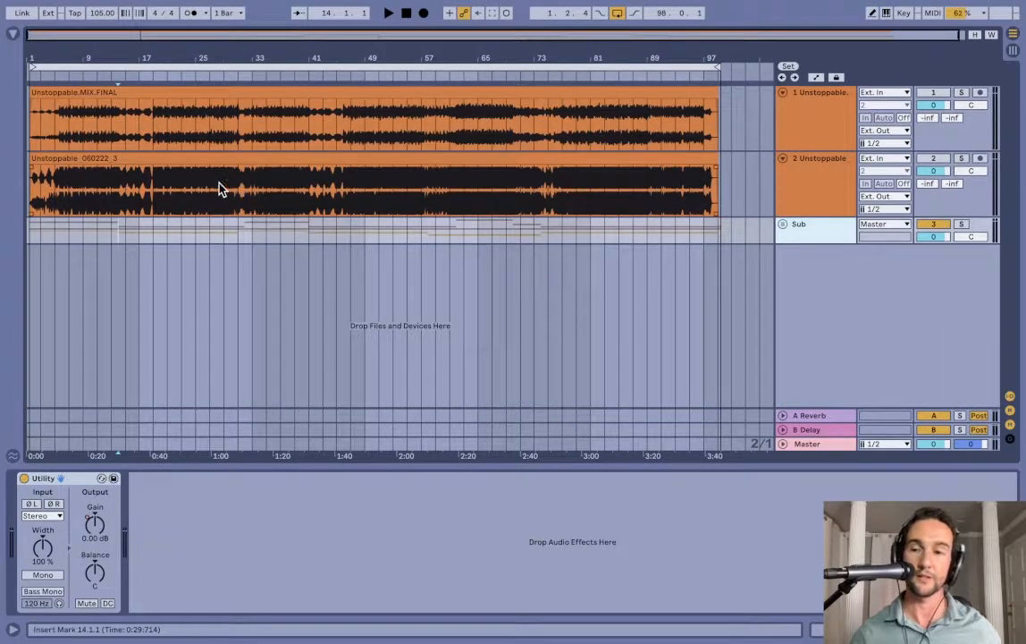
# Step: Select the Unstoppable_060222_3 clip and play the song from its start
pyautogui.click(52, 158)
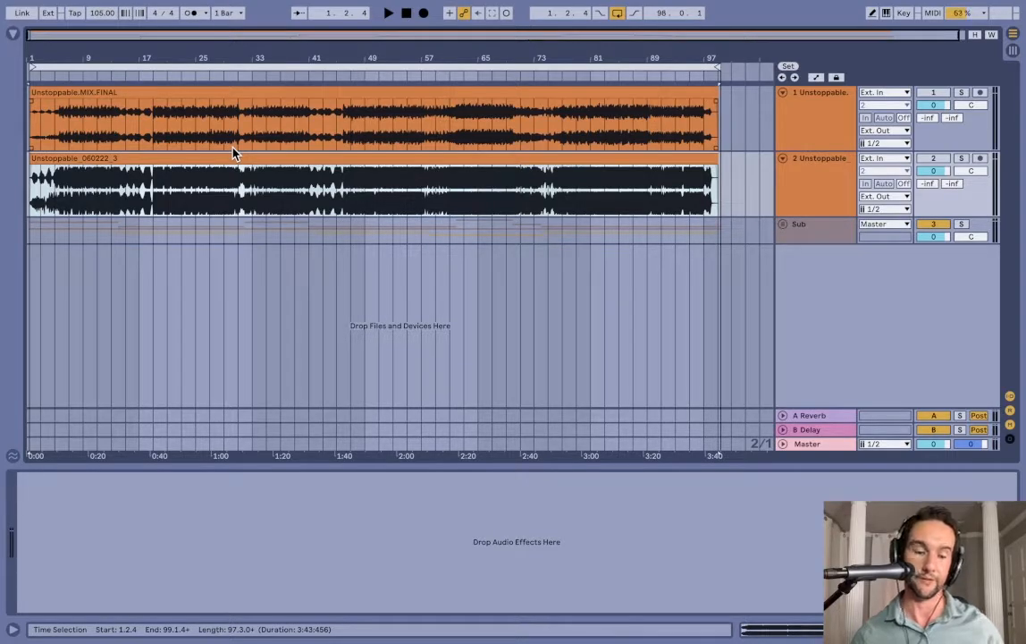
pyautogui.press('space')
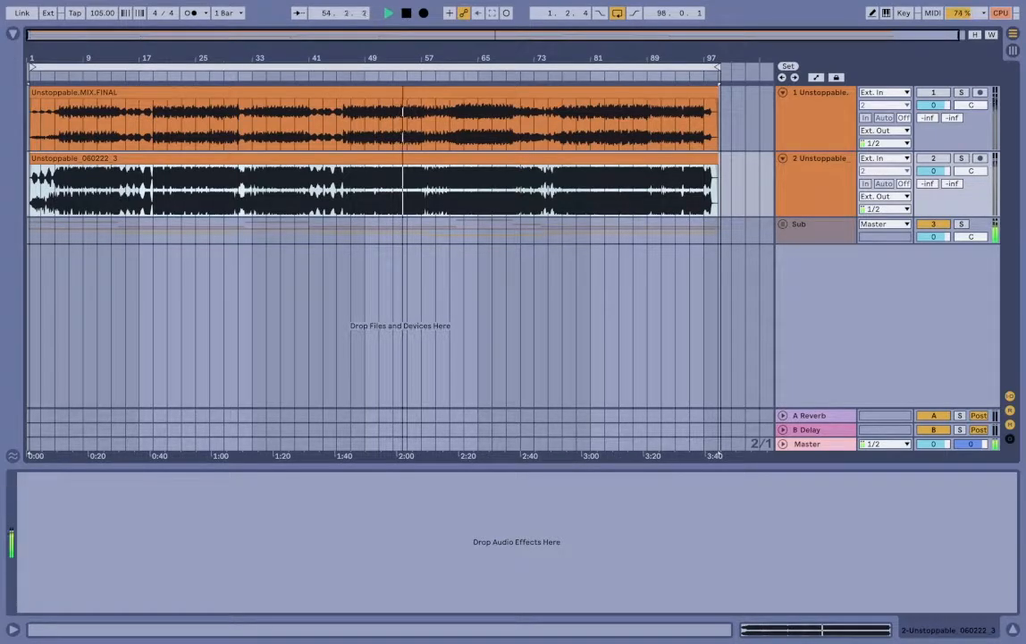
# Step: Turn off the arrangement loop and show the Master track's effect chain up to the Utility device at its end
pyautogui.click(815, 444)
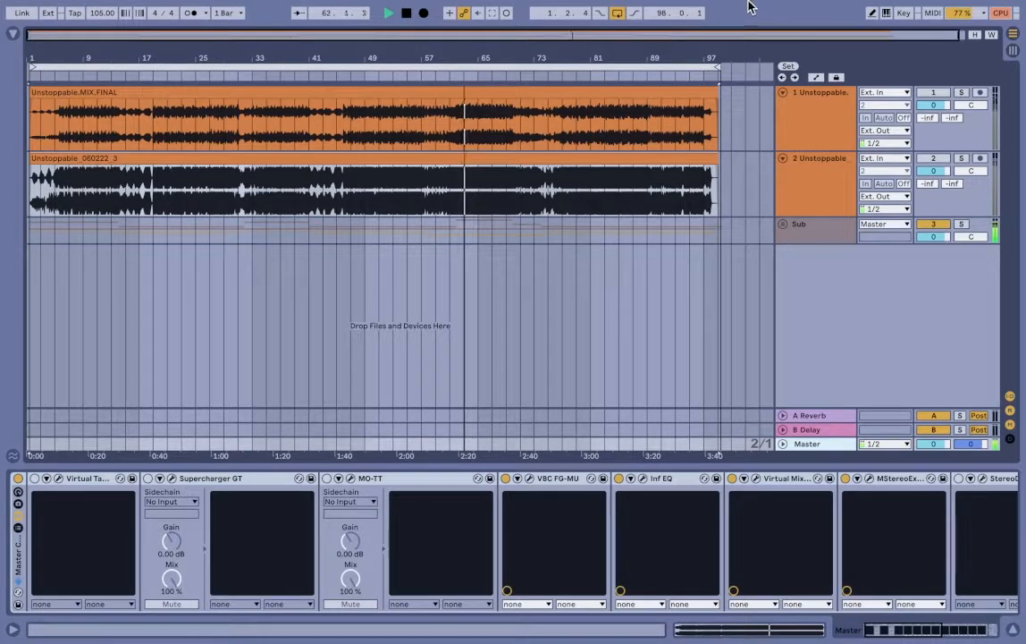
pyautogui.moveTo(750, 7)
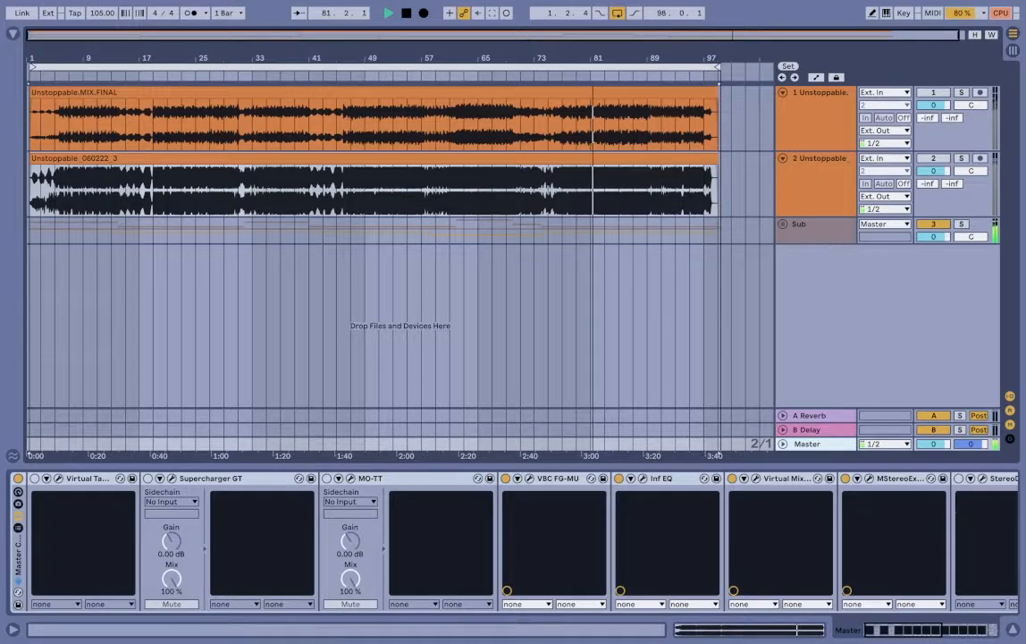
pyautogui.click(617, 14)
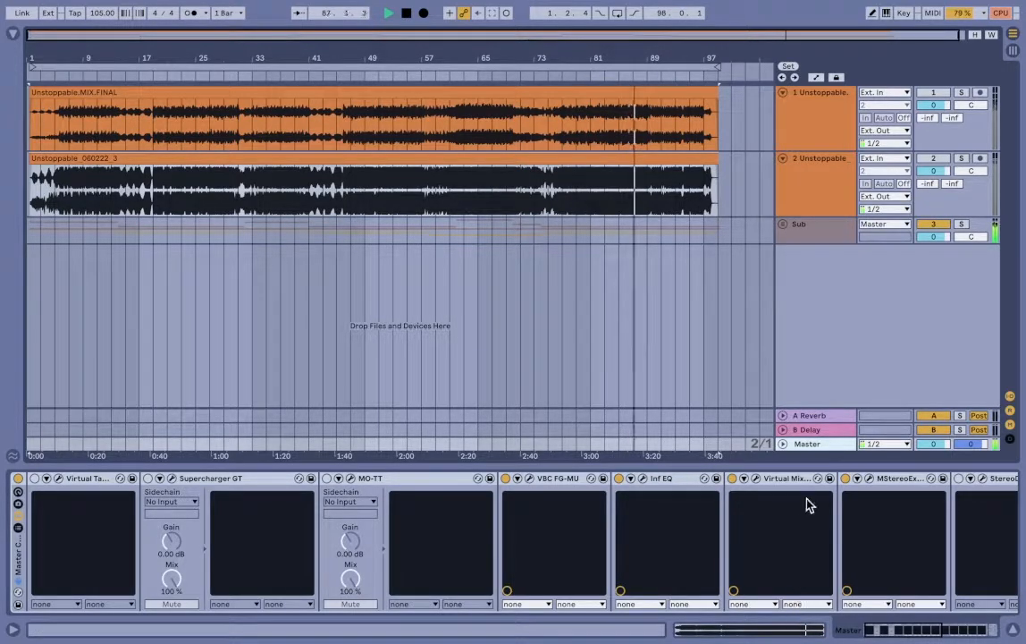
pyautogui.hscroll(6, 806, 504)
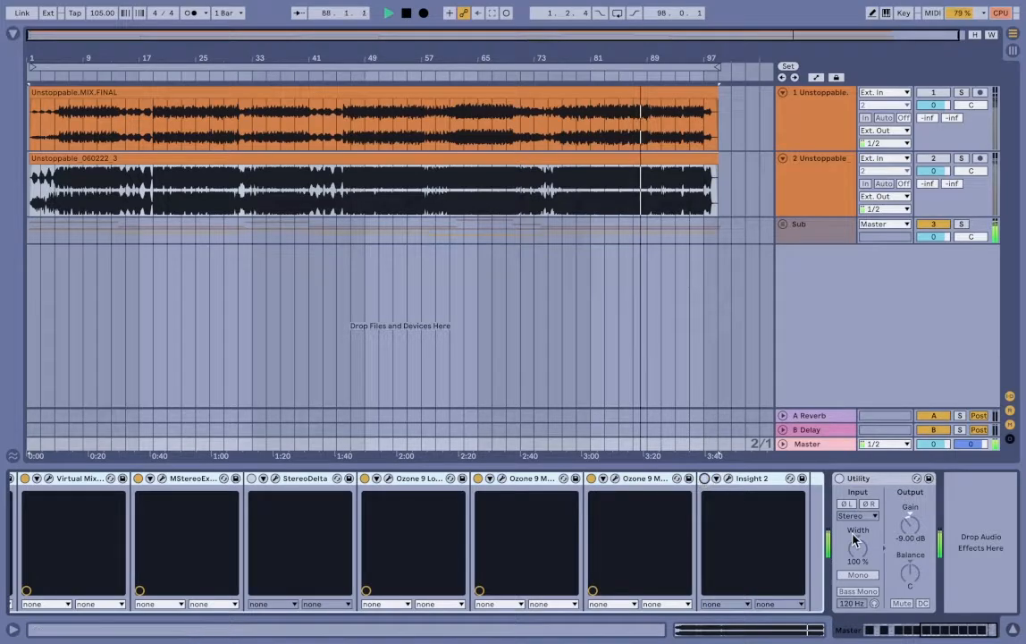
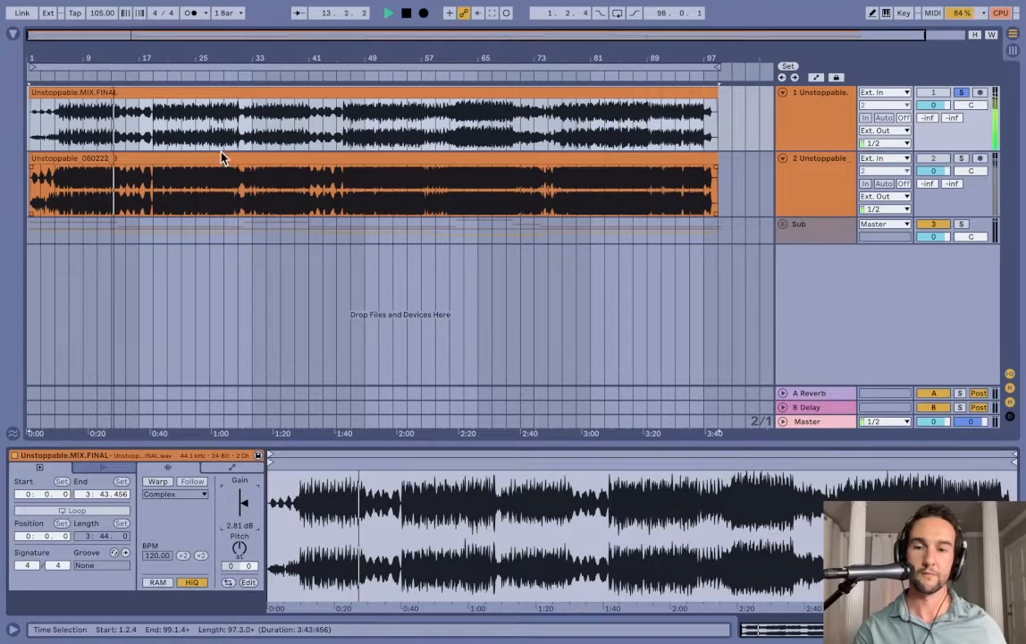
# Step: Play the soloed Unstoppable.MIX.FINAL track briefly from bar 19
pyautogui.press('space')
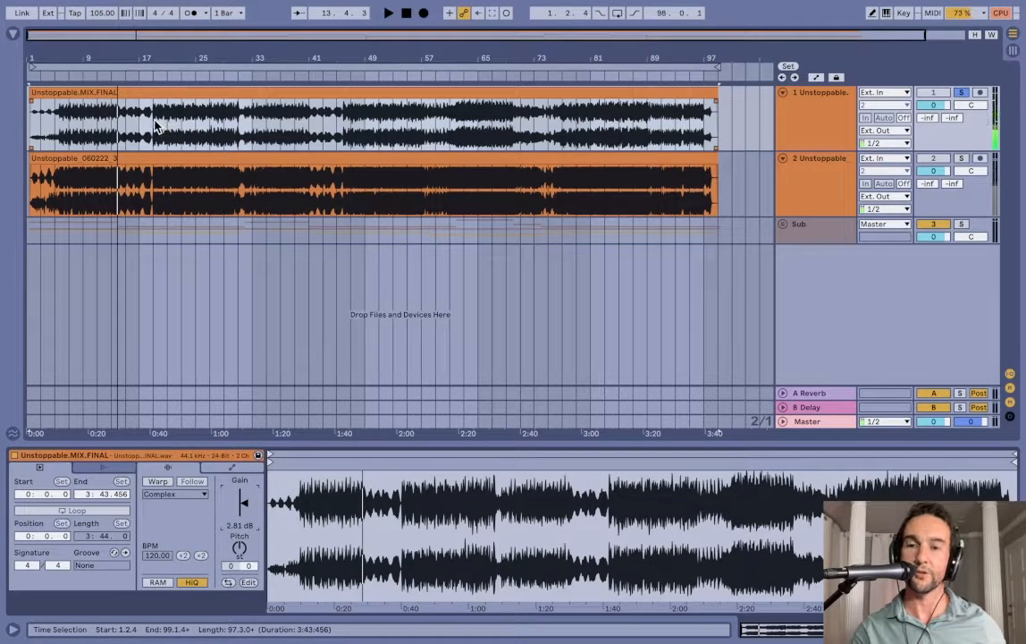
pyautogui.click(152, 125)
pyautogui.press('space')
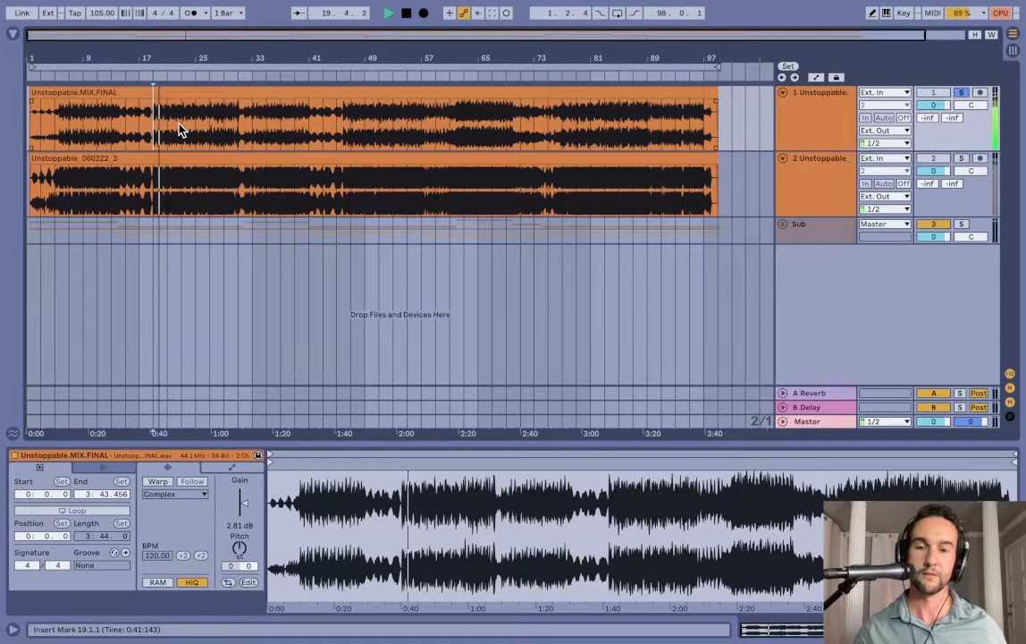
pyautogui.press('space')
# Step: Enable the Utility device at the end of the Master track's effect chain
pyautogui.click(815, 421)
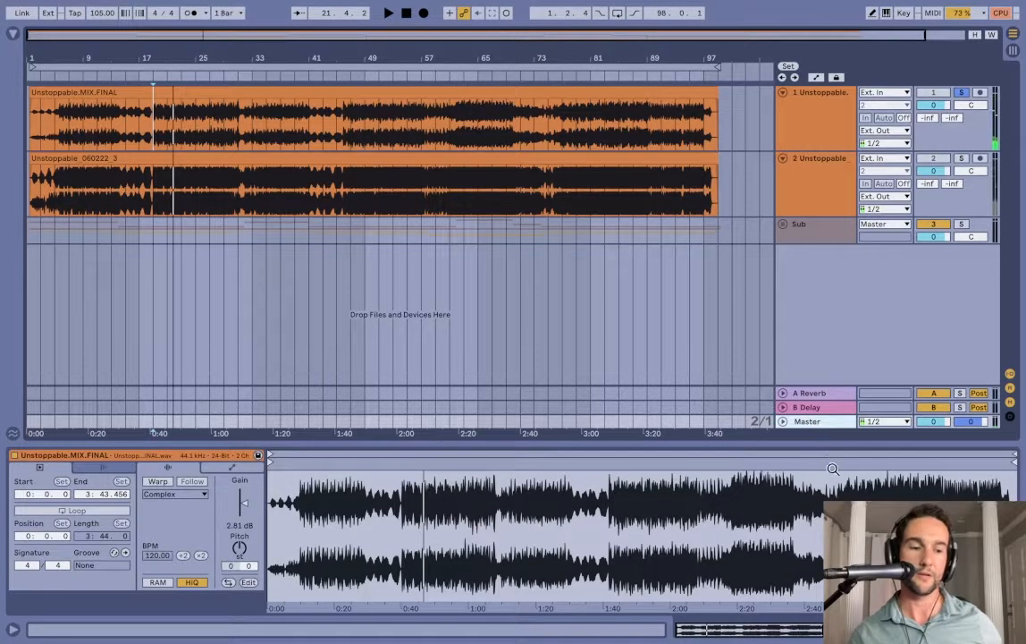
pyautogui.click(813, 422)
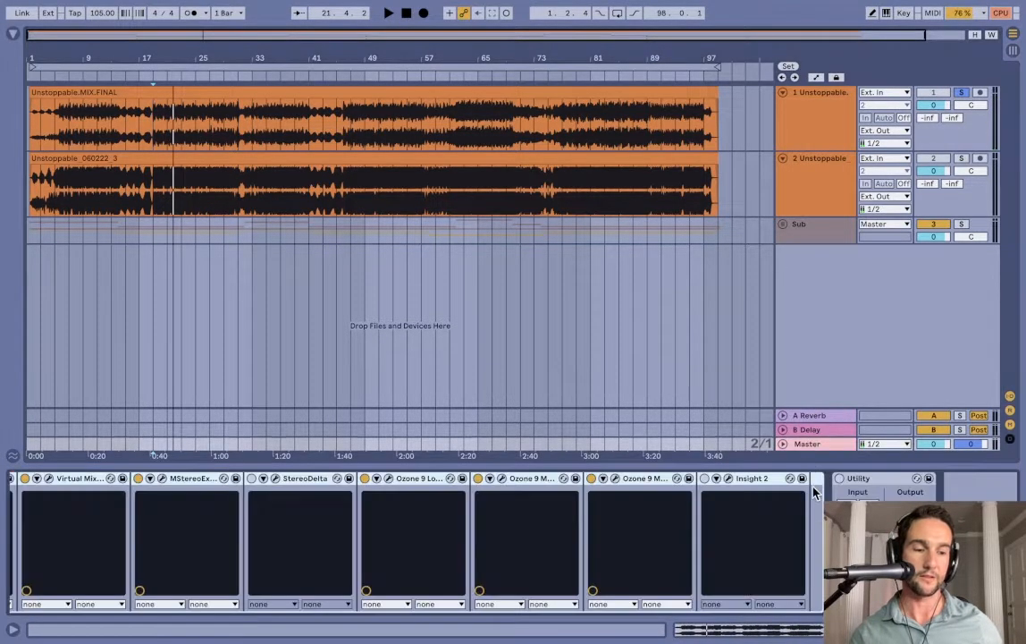
pyautogui.click(840, 479)
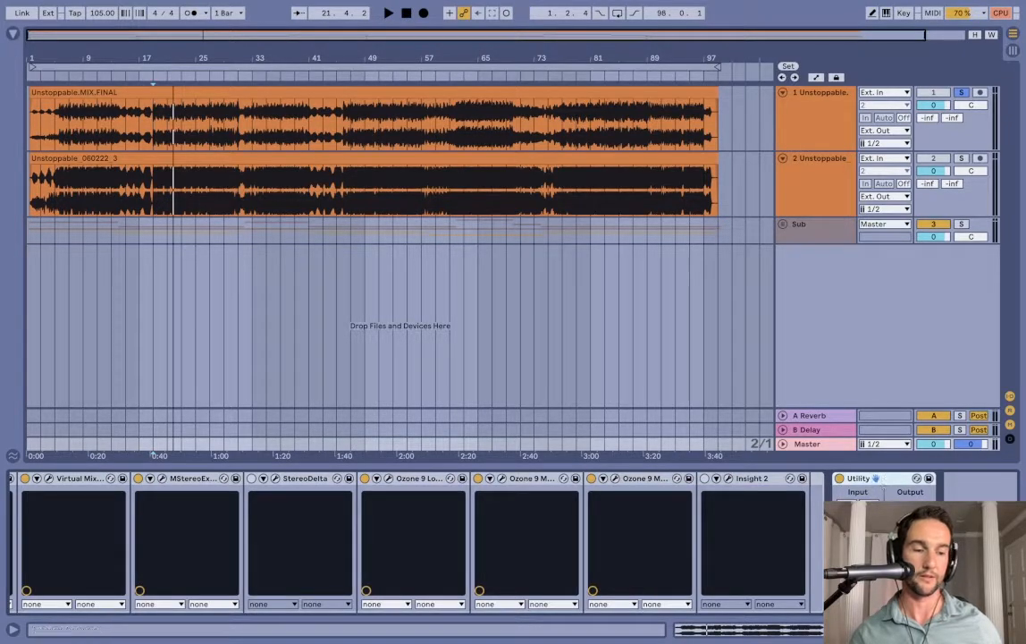
# Step: Compare the stem master with the original mix after bar 19 by toggling solo on the first track between playbacks
pyautogui.click(961, 93)
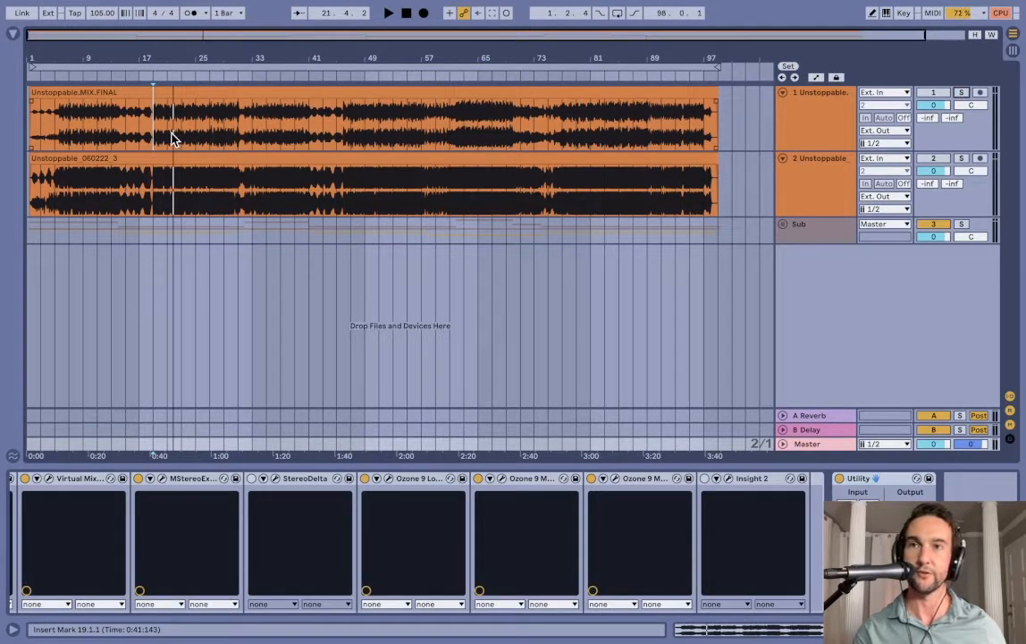
pyautogui.press('space')
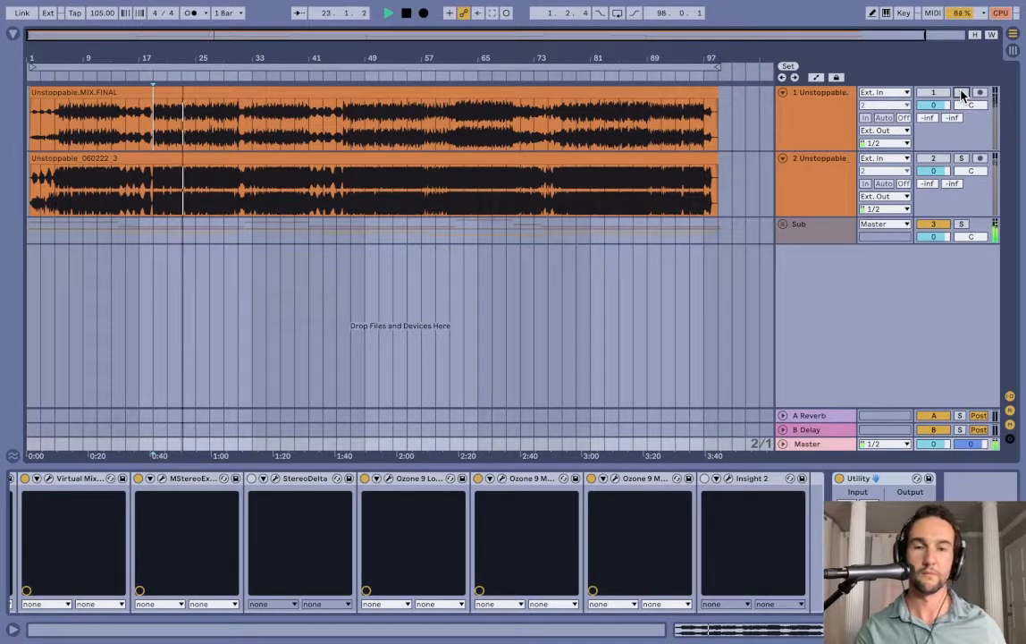
pyautogui.press('space')
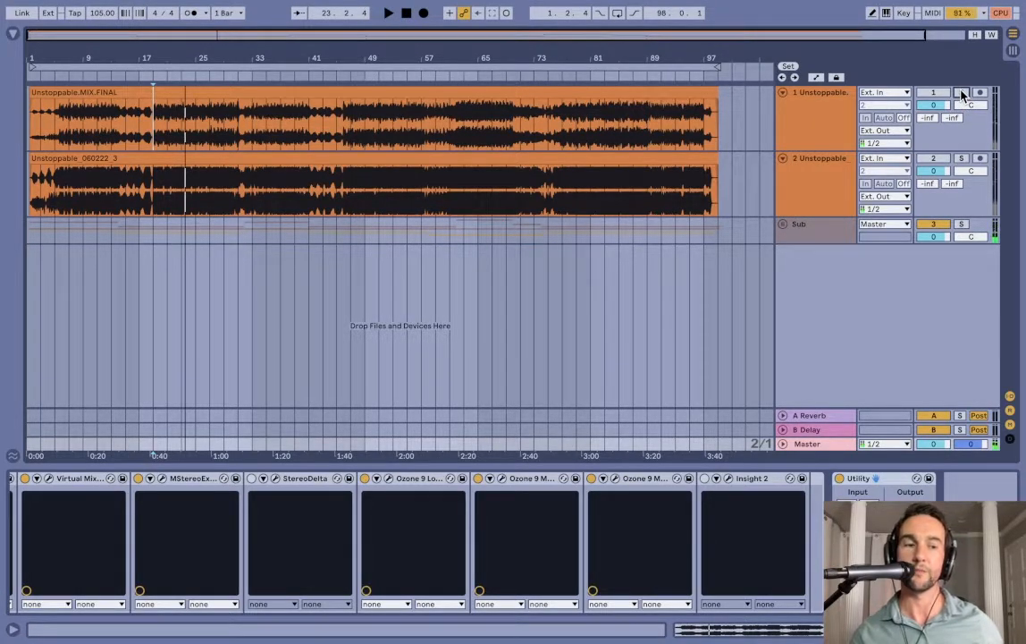
pyautogui.click(962, 93)
pyautogui.press('space')
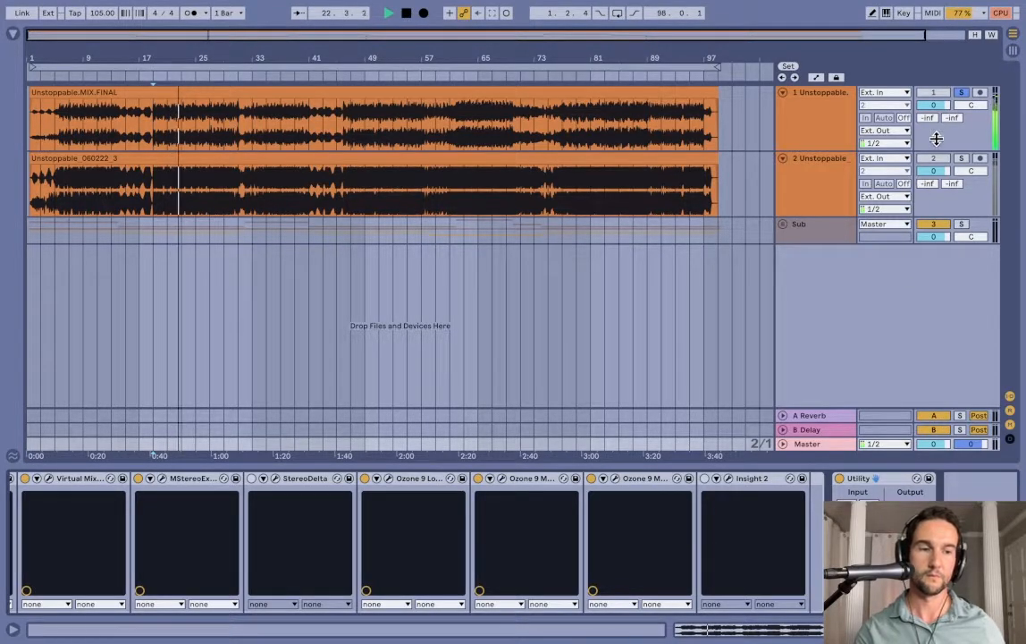
pyautogui.click(962, 93)
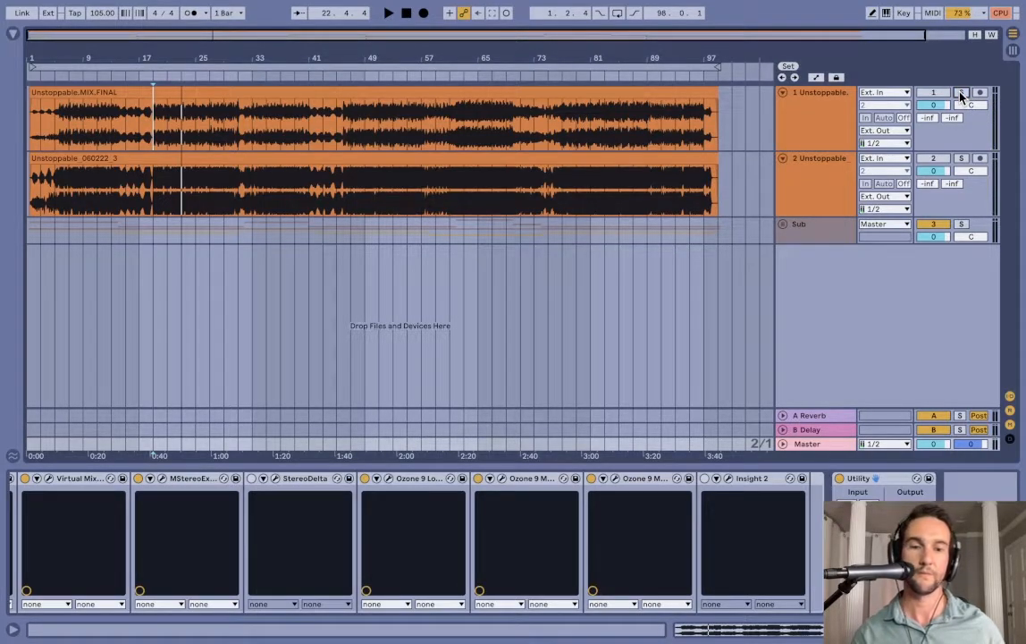
pyautogui.press('space')
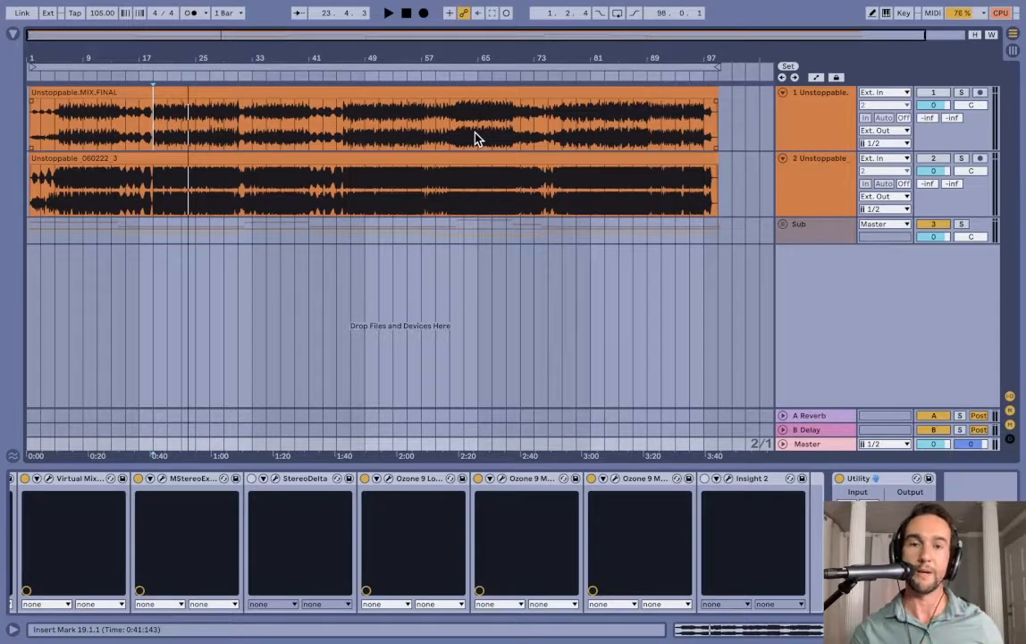
# Step: Solo the first track and play its Unstoppable.MIX.FINAL clip from bar 9
pyautogui.click(963, 93)
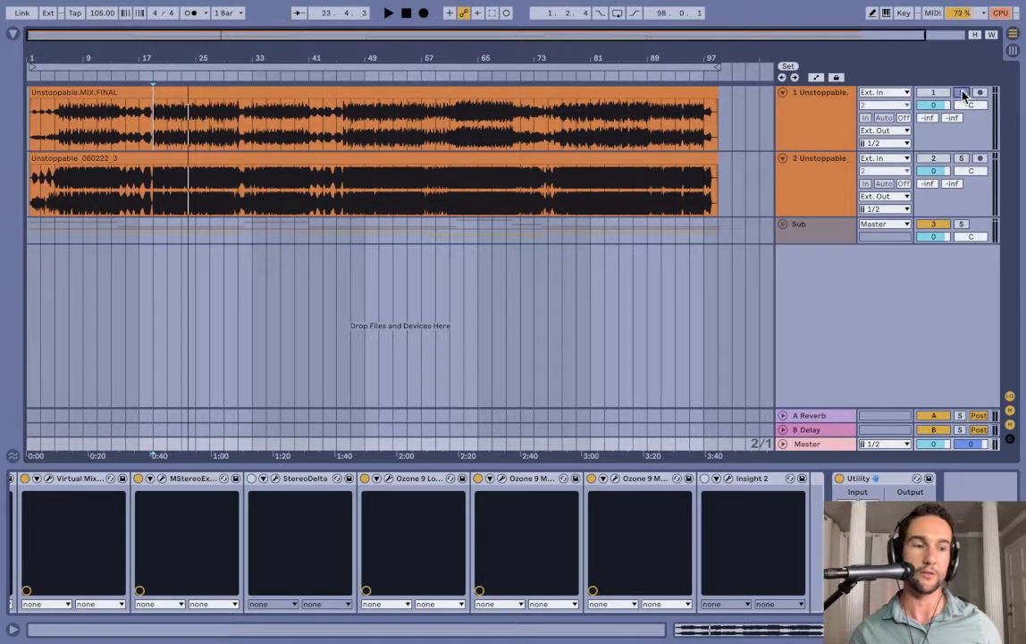
pyautogui.click(82, 134)
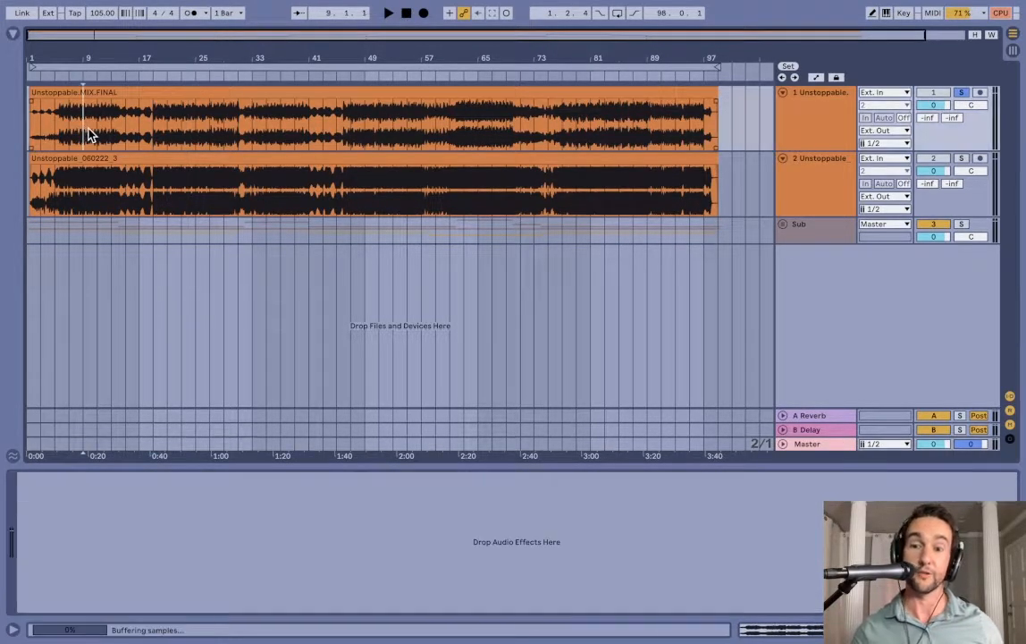
pyautogui.click(477, 129)
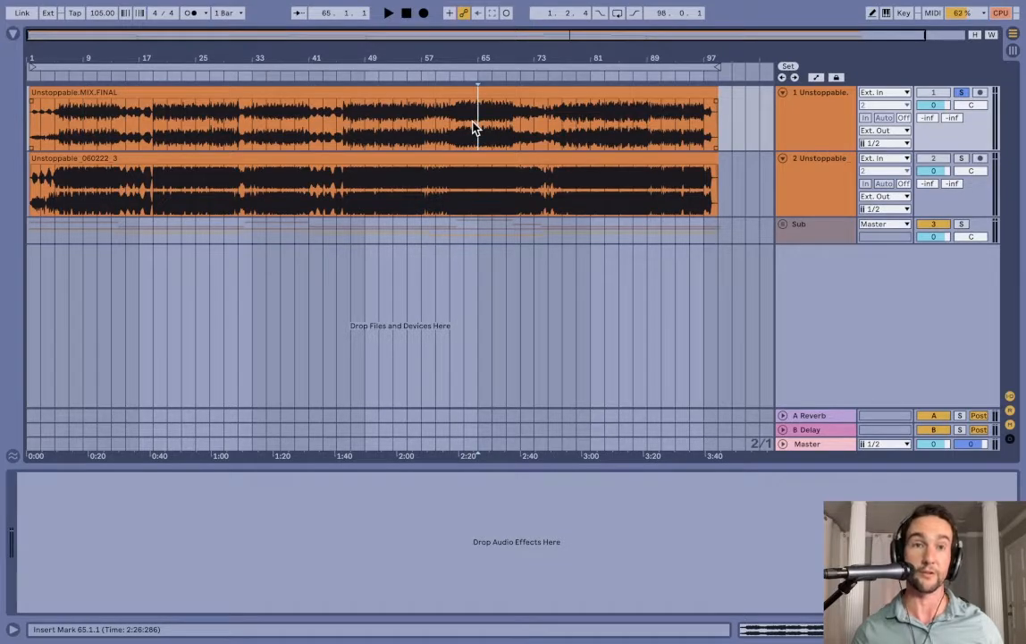
pyautogui.click(83, 130)
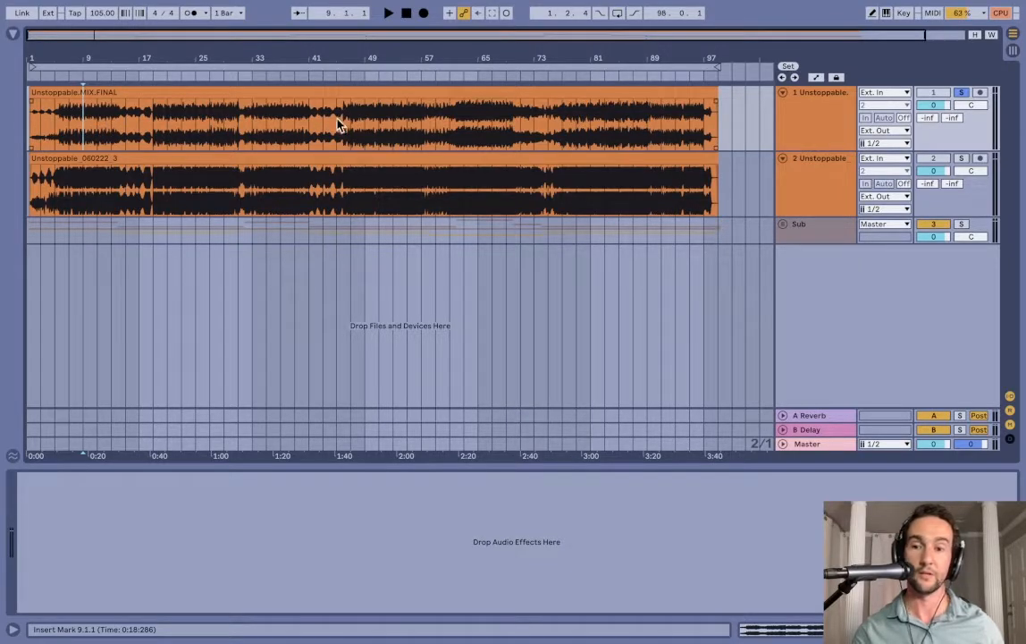
pyautogui.press('space')
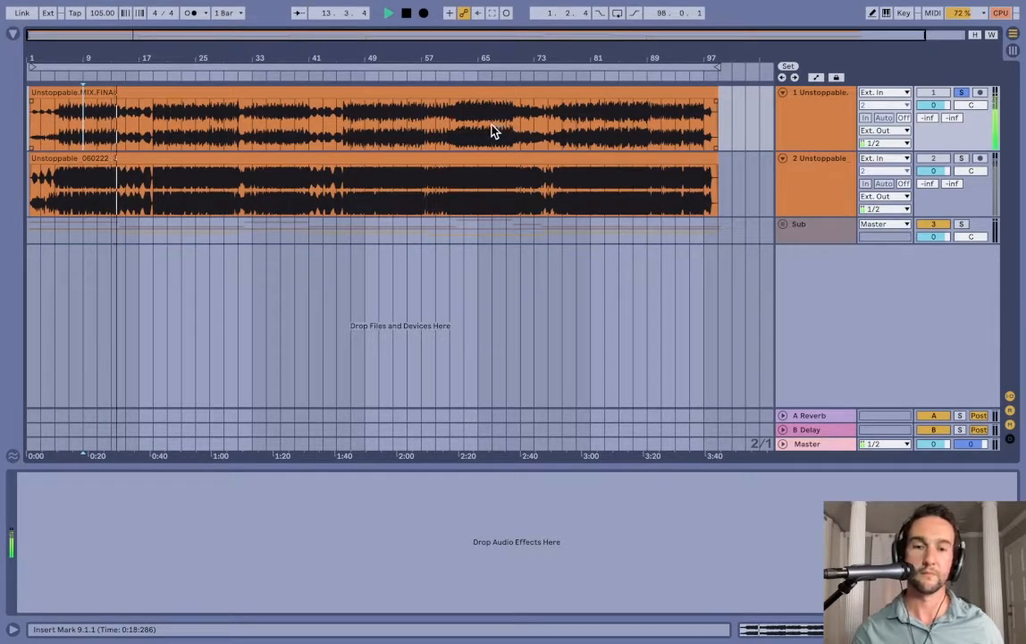
pyautogui.press('space')
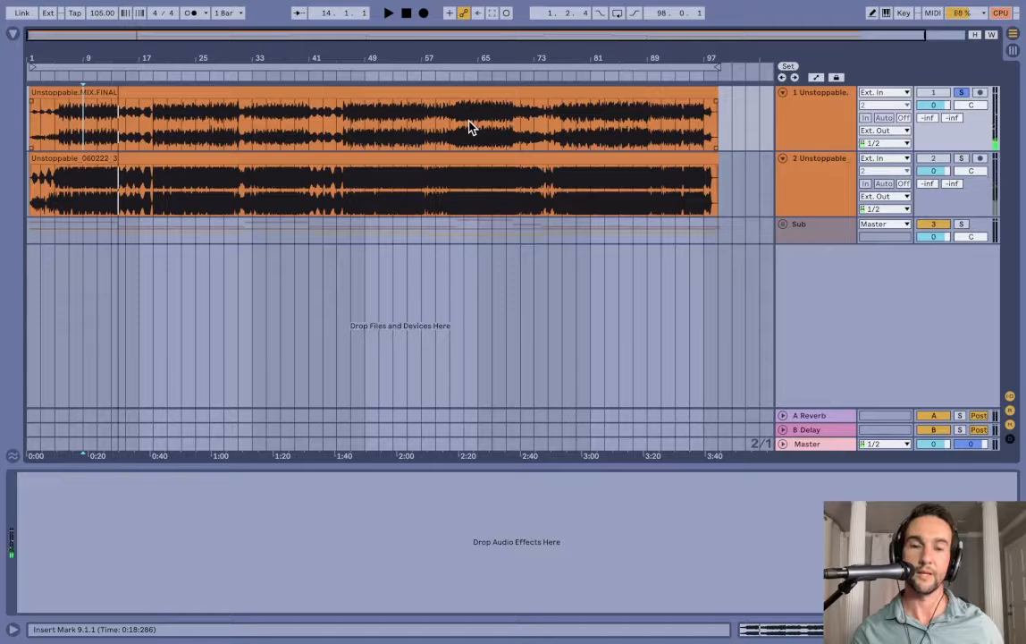
# Step: Play the soloed Unstoppable.MIX.FINAL clip from bar 63, stop it, and play it again from bar 9
pyautogui.click(465, 129)
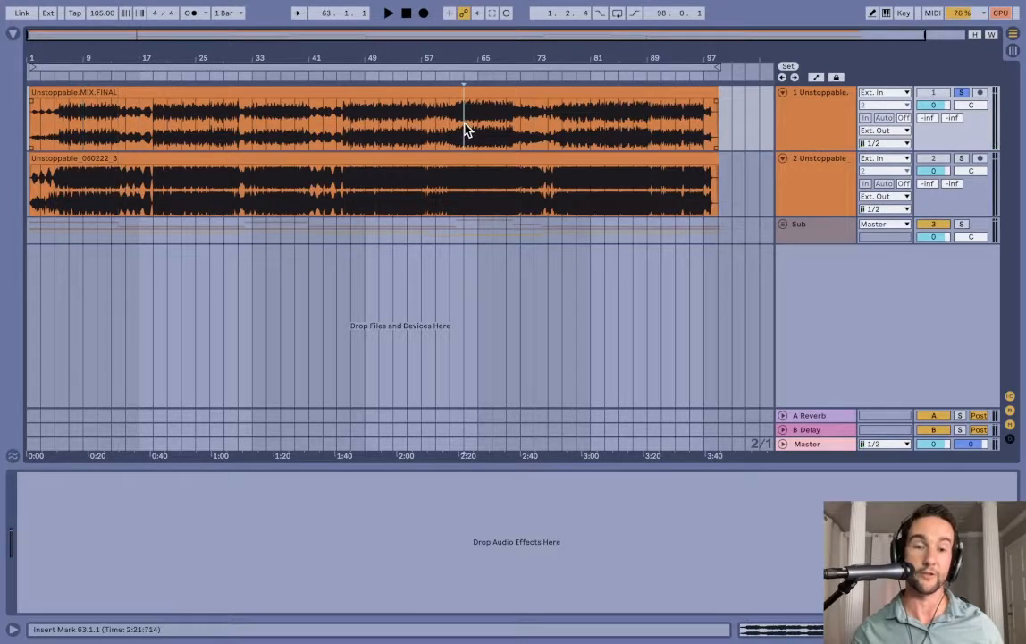
pyautogui.press('space')
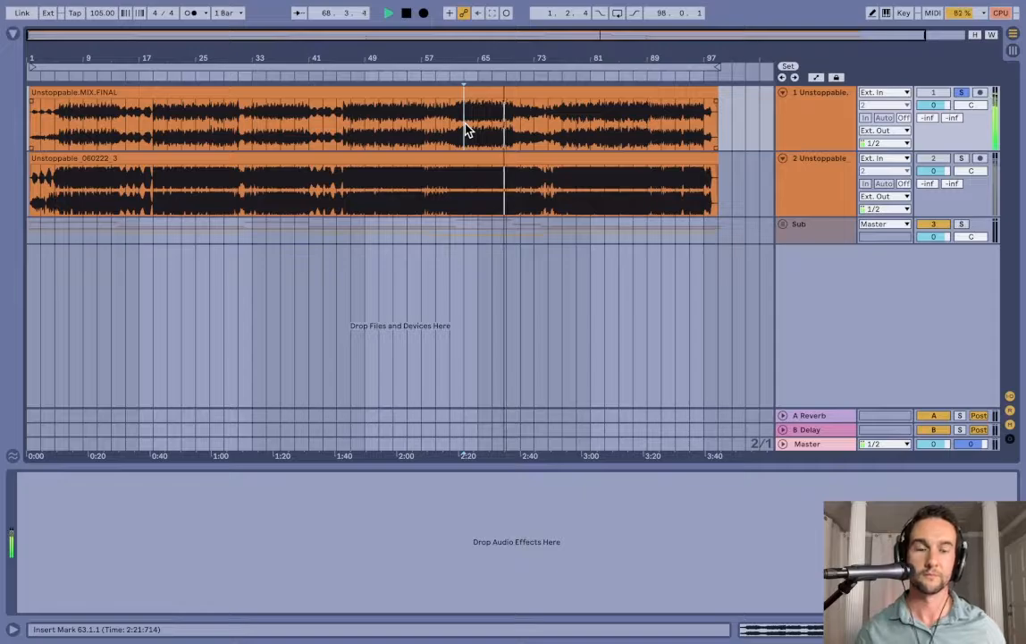
pyautogui.press('space')
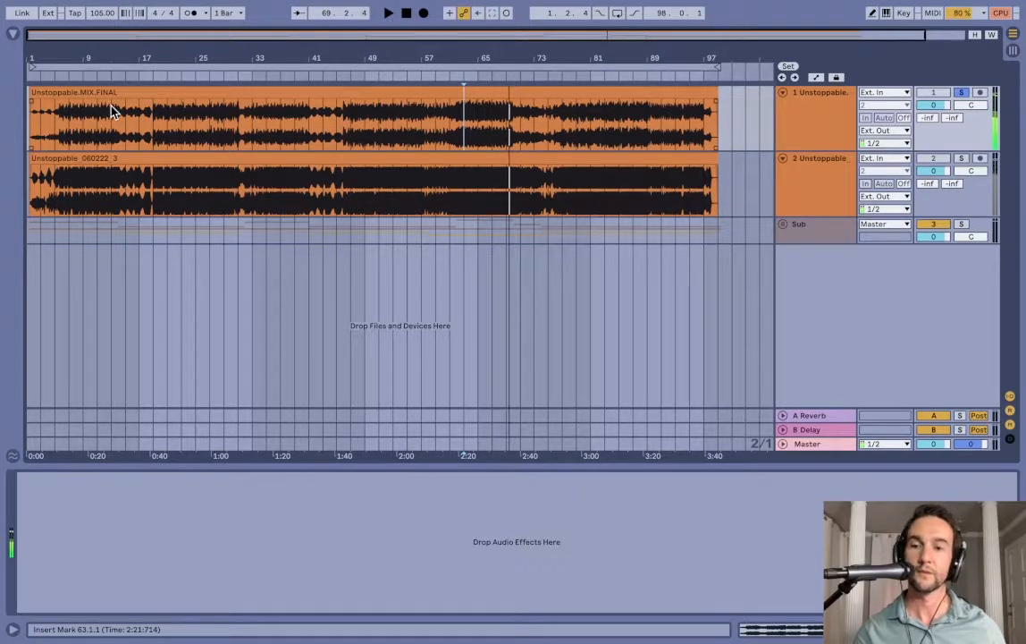
pyautogui.click(84, 123)
pyautogui.press('space')
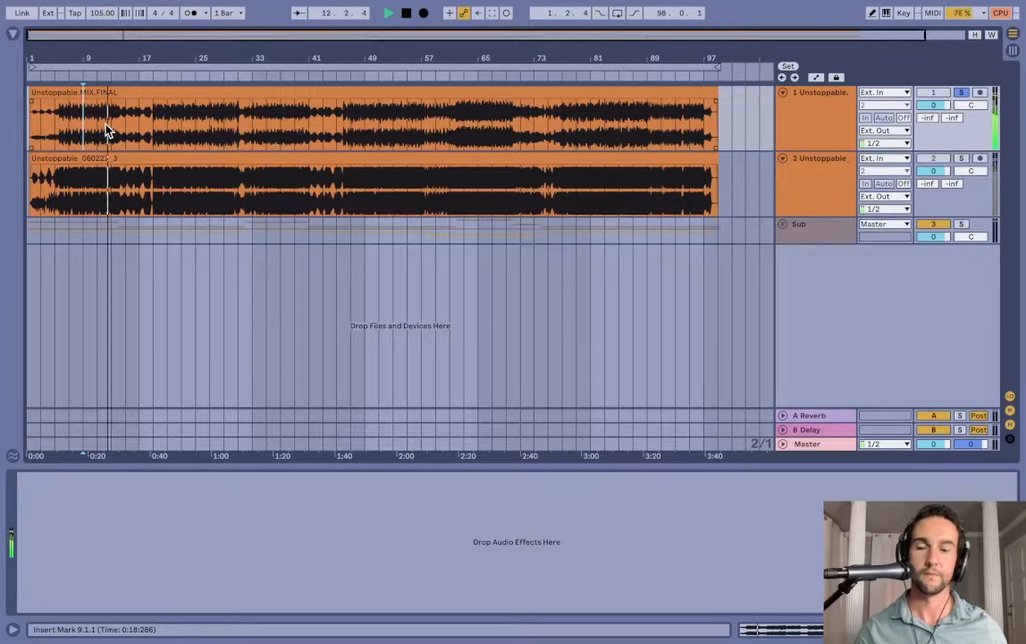
pyautogui.press('space')
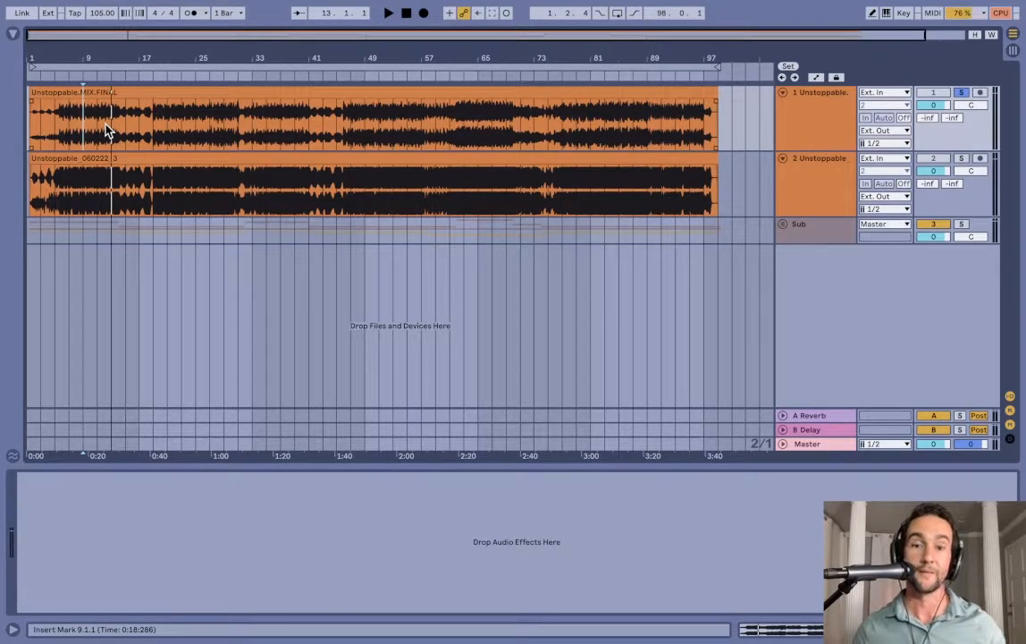
# Step: Turn off solo on the first track and play the stem master from bar 7
pyautogui.click(465, 130)
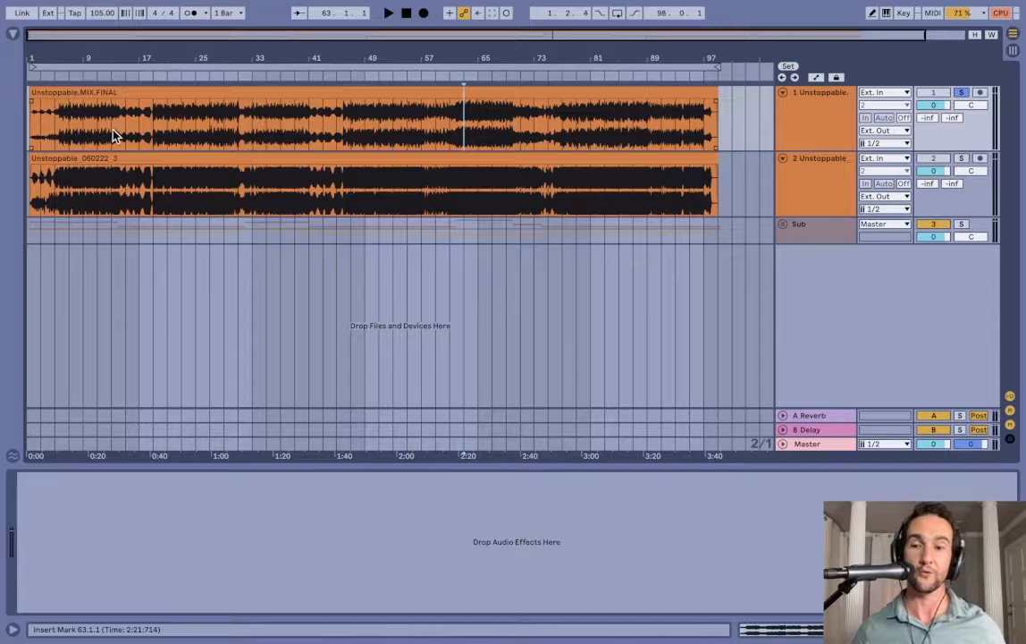
pyautogui.click(68, 134)
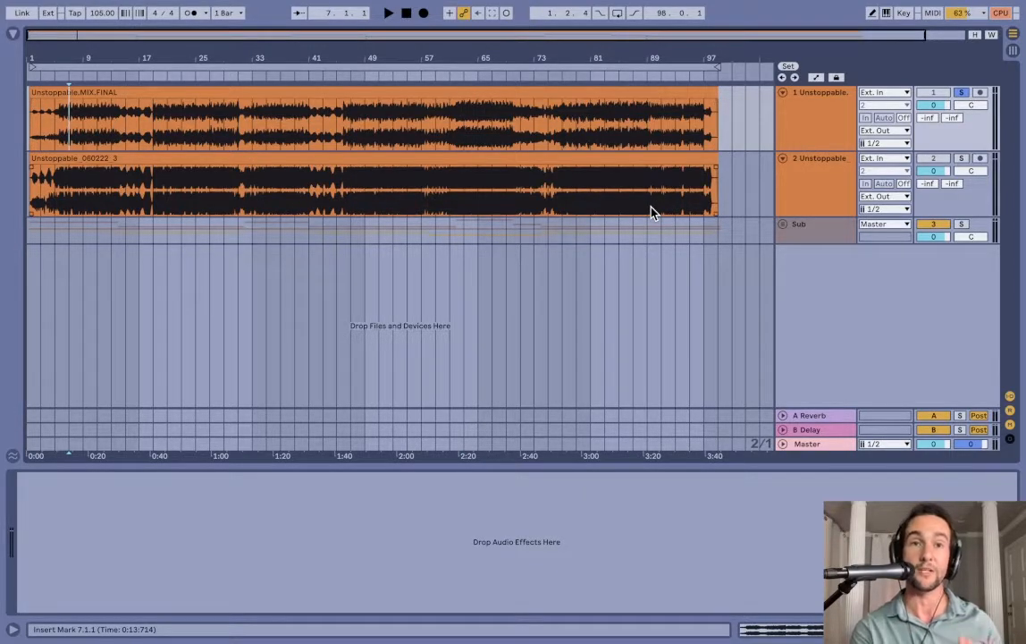
pyautogui.click(962, 93)
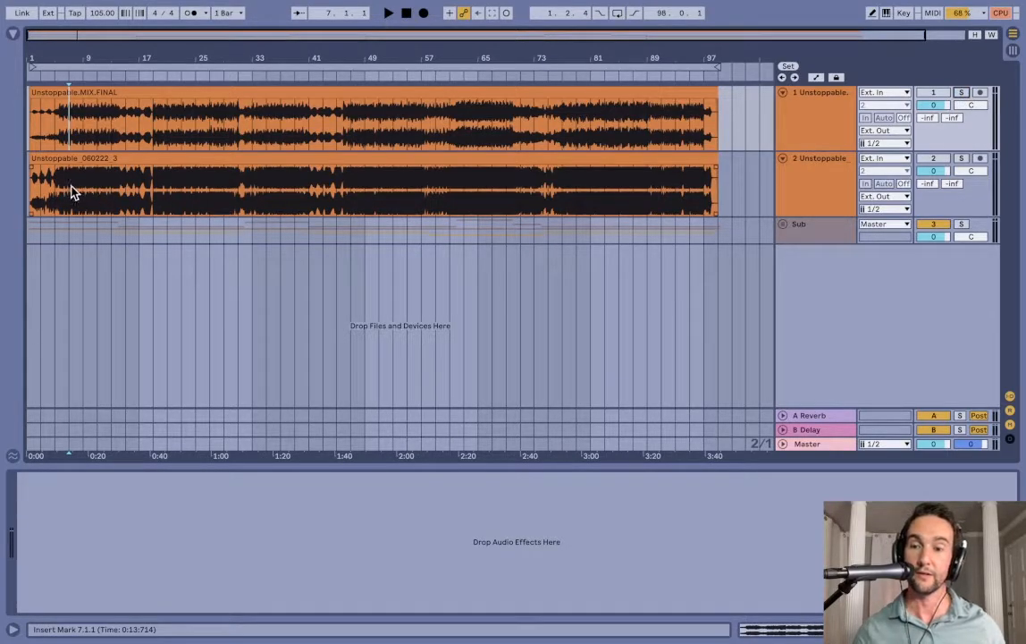
pyautogui.press('space')
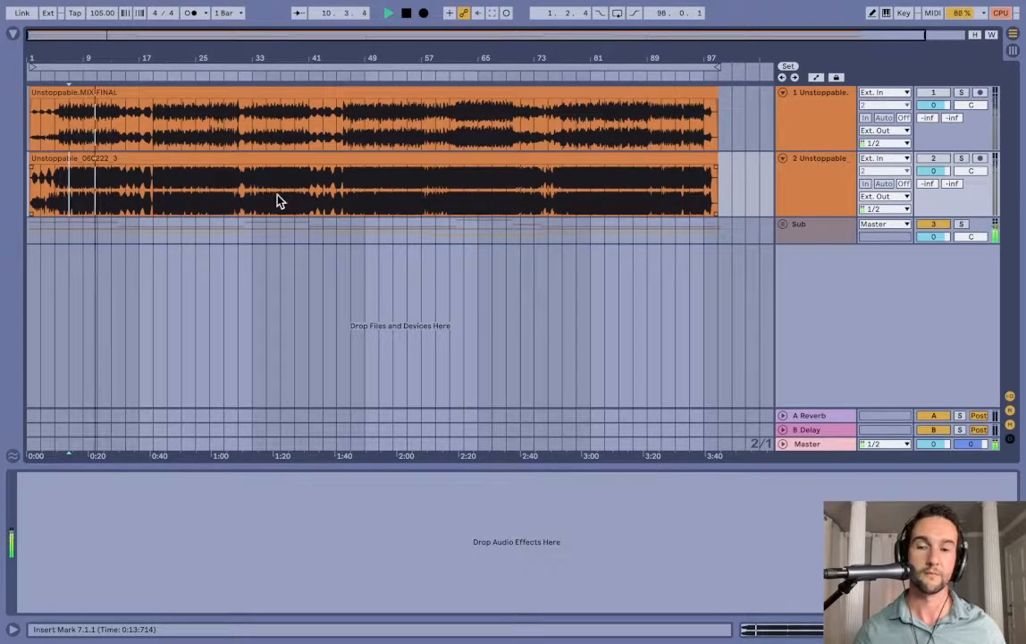
# Step: Play the stem master from bar 61 and stop it after a few bars
pyautogui.click(452, 194)
pyautogui.press('space')
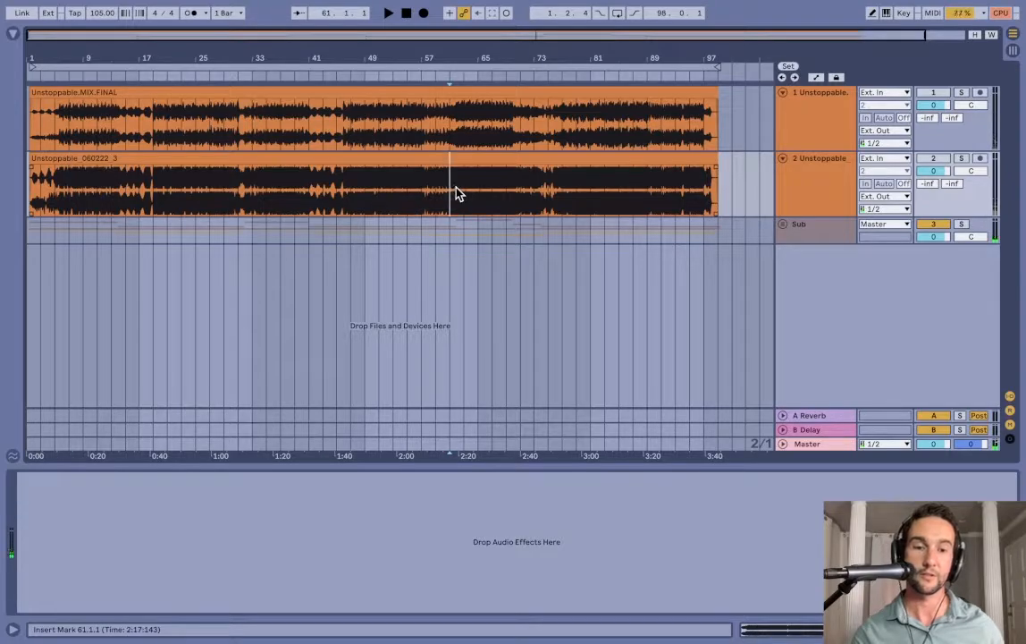
pyautogui.press('space')
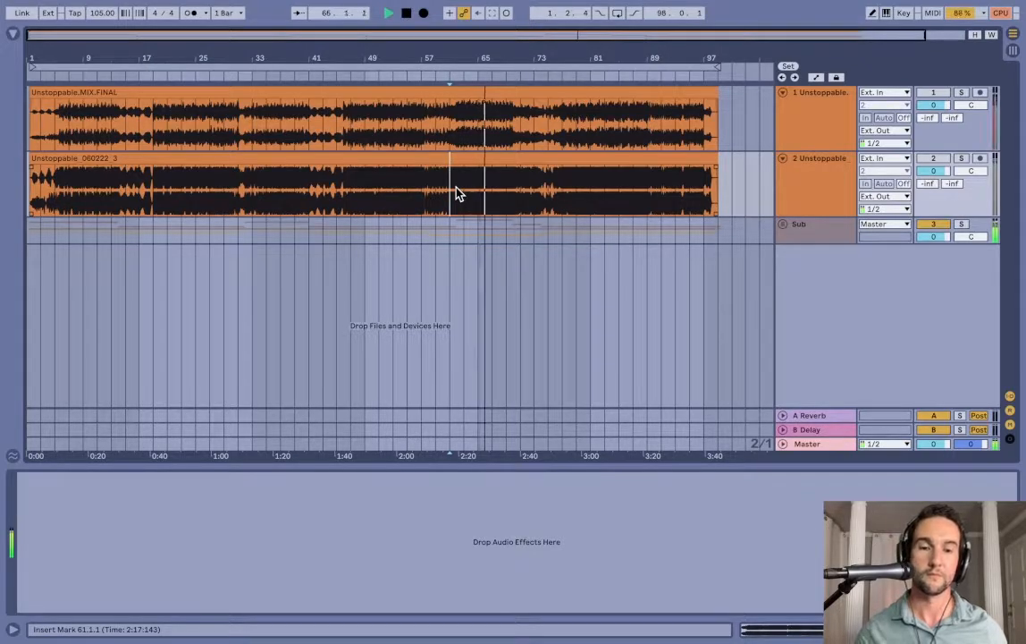
pyautogui.press('space')
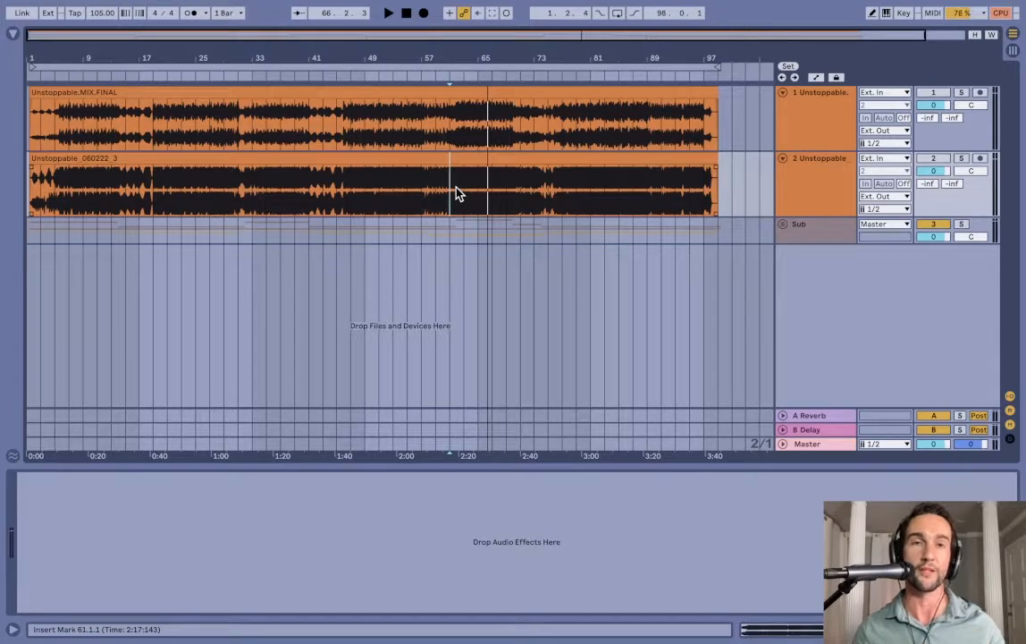
pyautogui.click(478, 207)
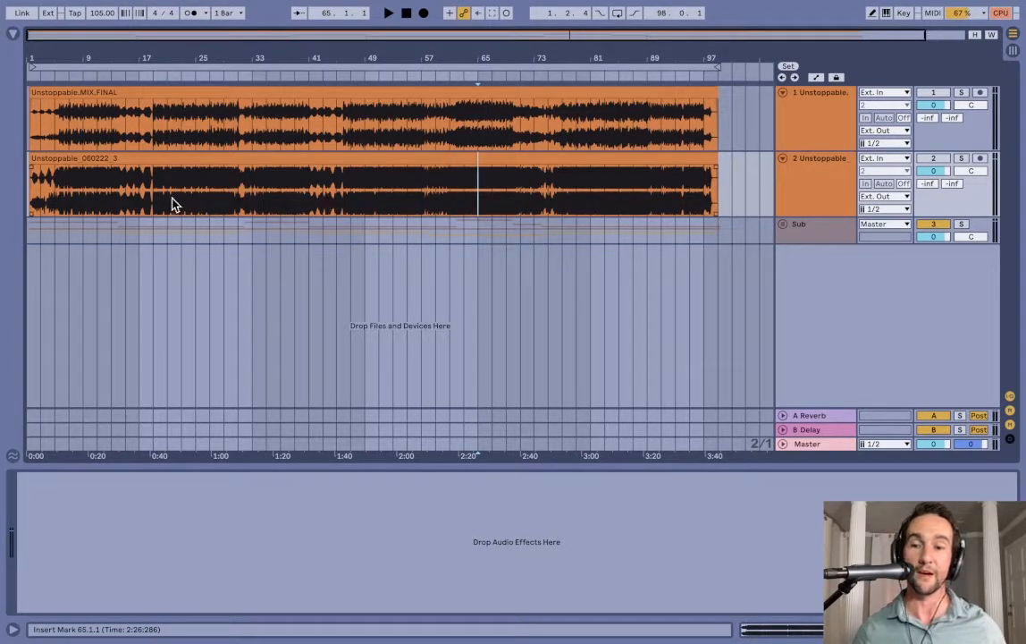
pyautogui.moveTo(173, 204); pyautogui.dragTo(225, 204)
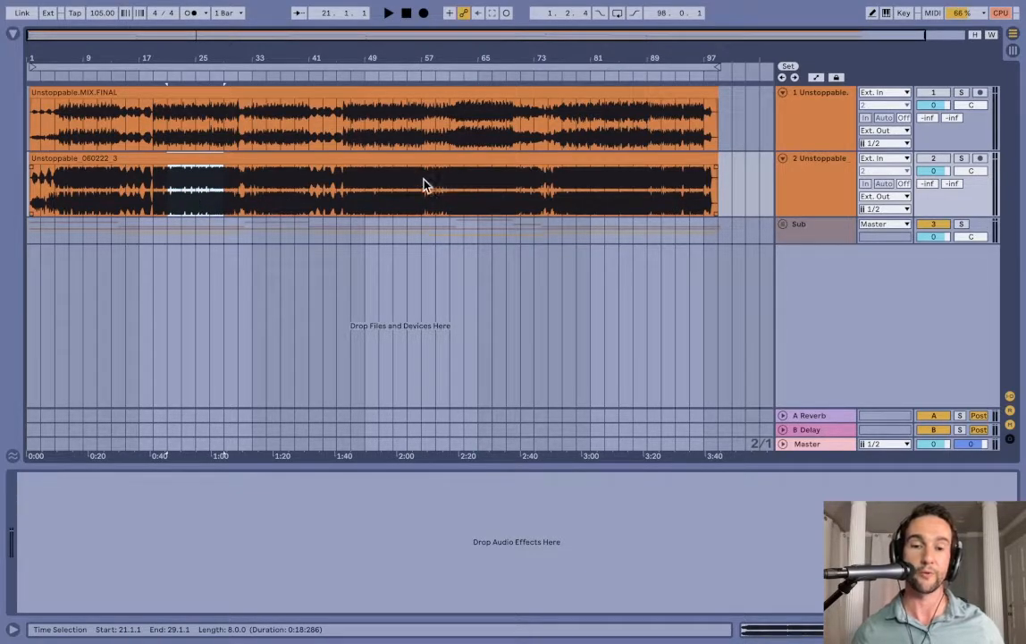
pyautogui.click(367, 193)
pyautogui.click(621, 203)
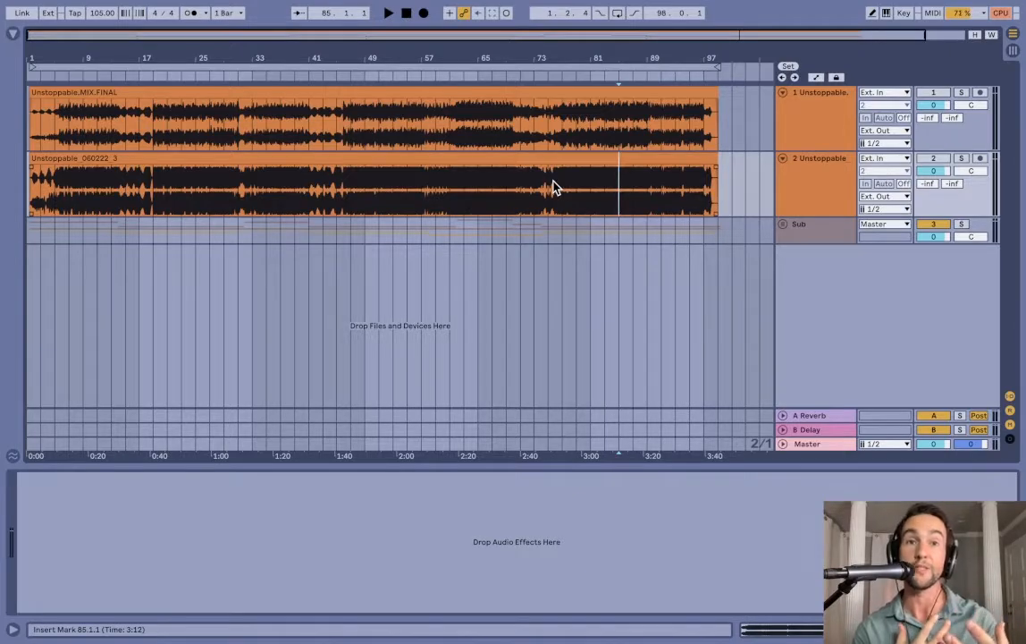
# Step: Unfold the Sub group and the Acapella group inside it
pyautogui.click(794, 224)
pyautogui.scroll(-3, 814, 257)
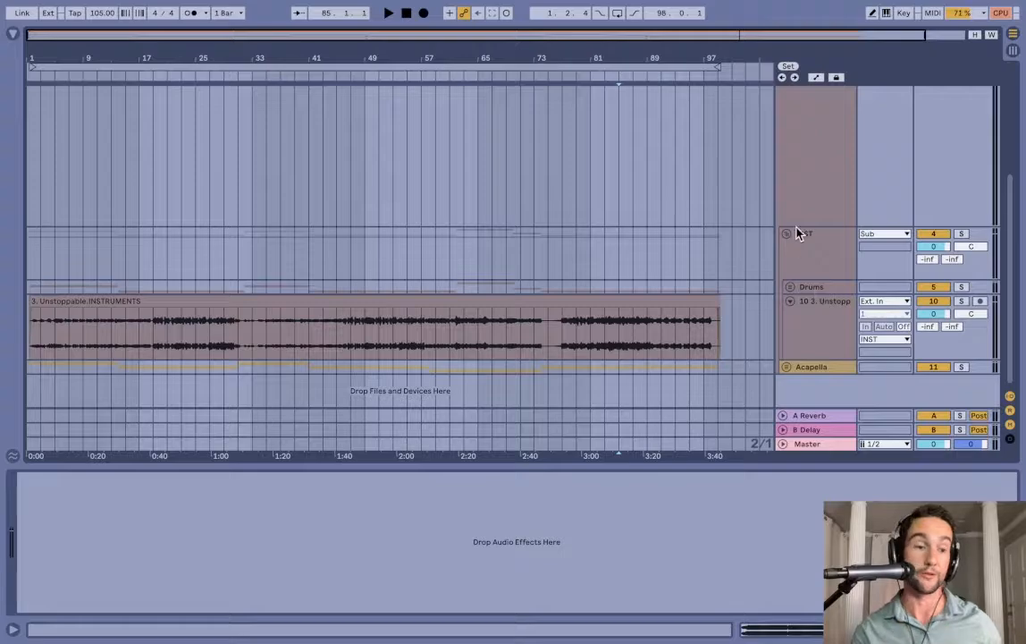
pyautogui.click(787, 367)
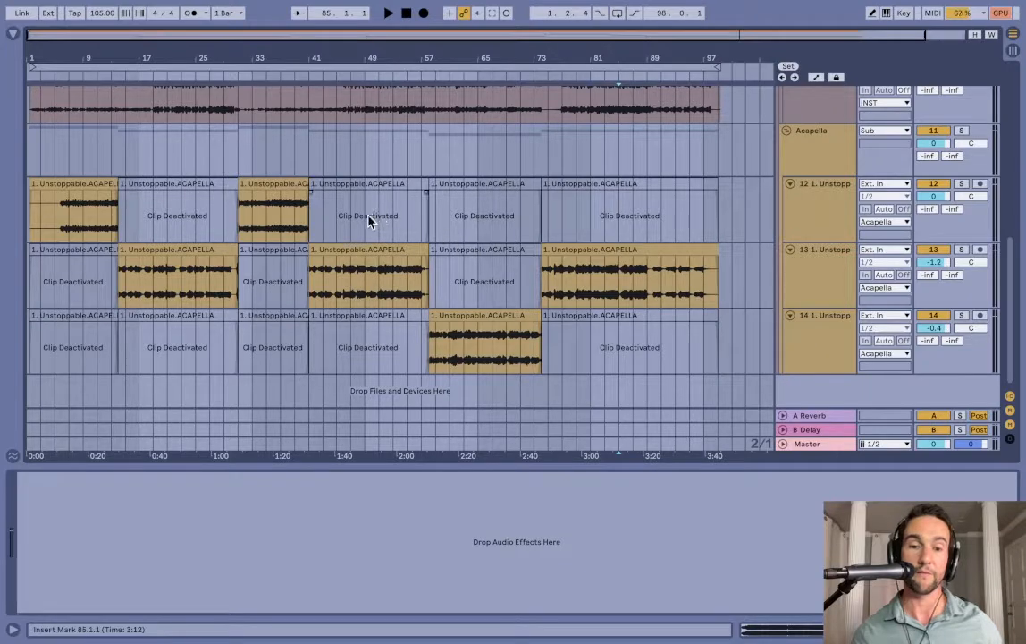
# Step: Examine how the vocal sections are split across acapella tracks 12 to 14, their effect chains, and the clip edges at bars 31 and 41
pyautogui.click(369, 221)
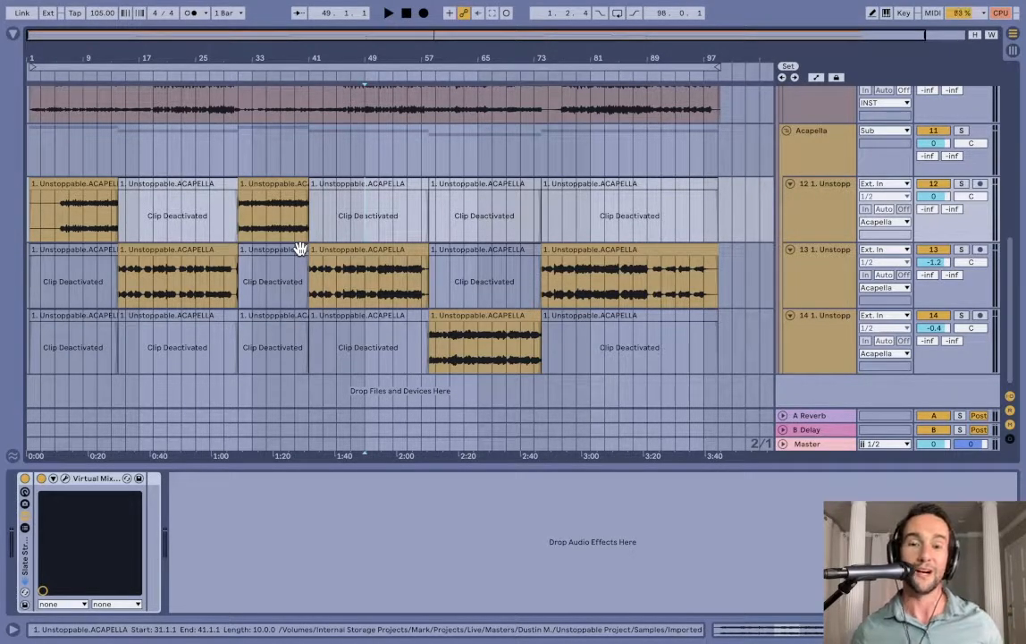
pyautogui.click(186, 290)
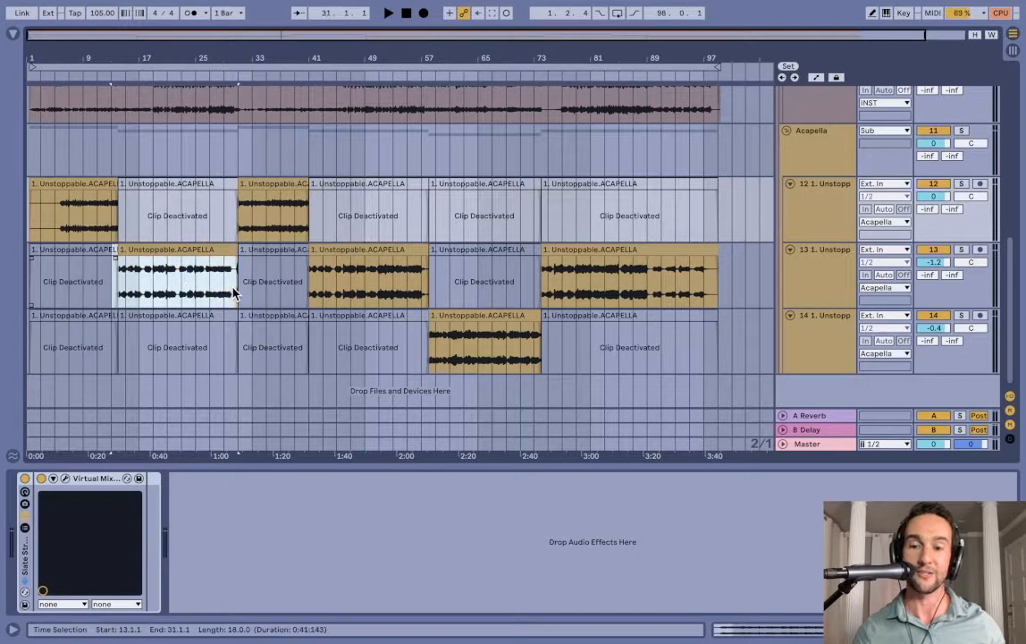
pyautogui.click(237, 226)
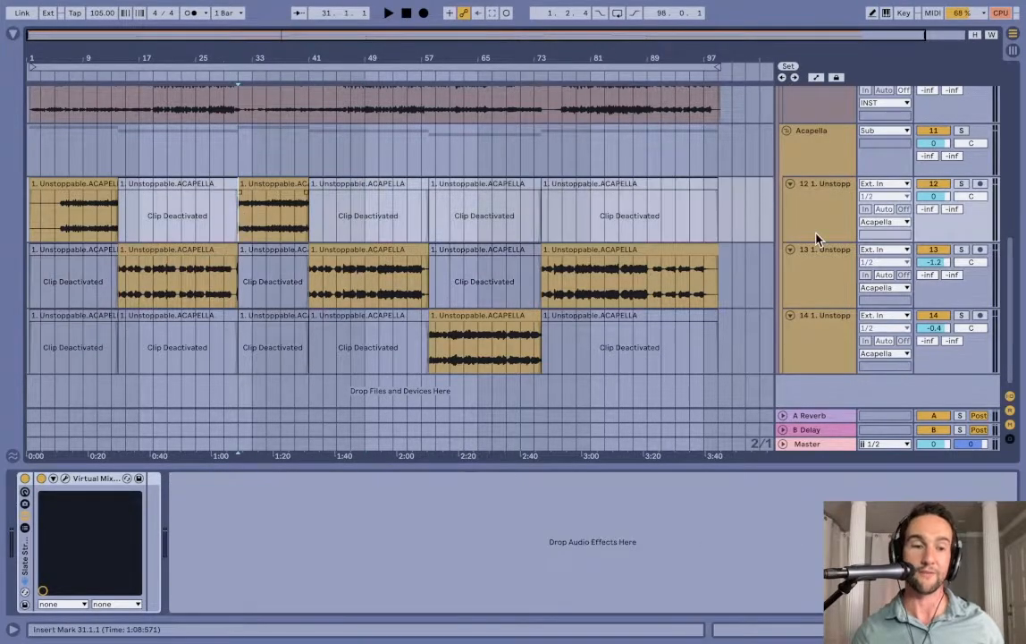
pyautogui.click(820, 284)
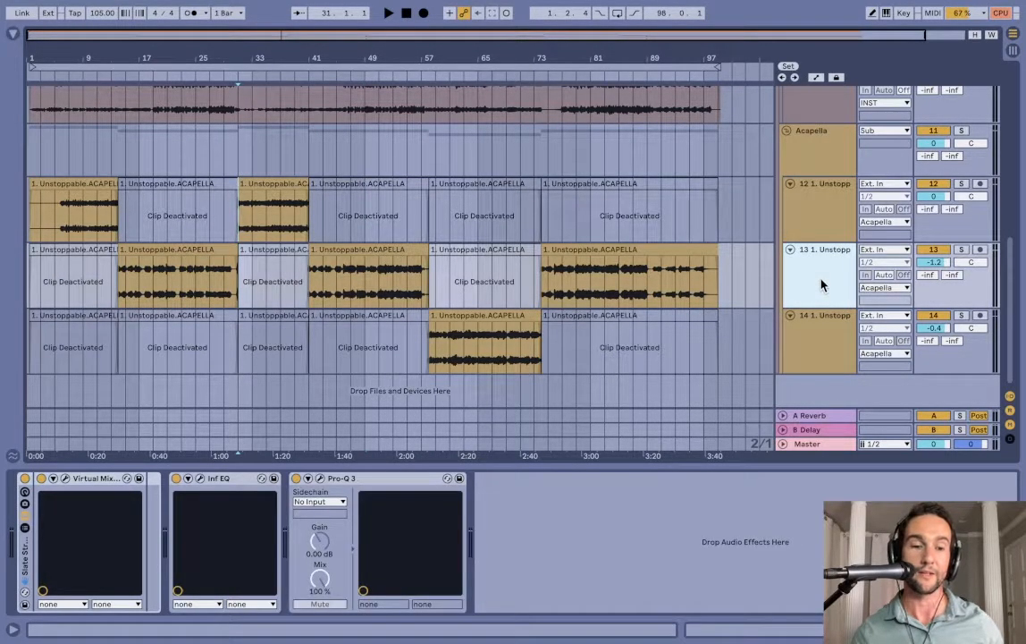
pyautogui.click(815, 347)
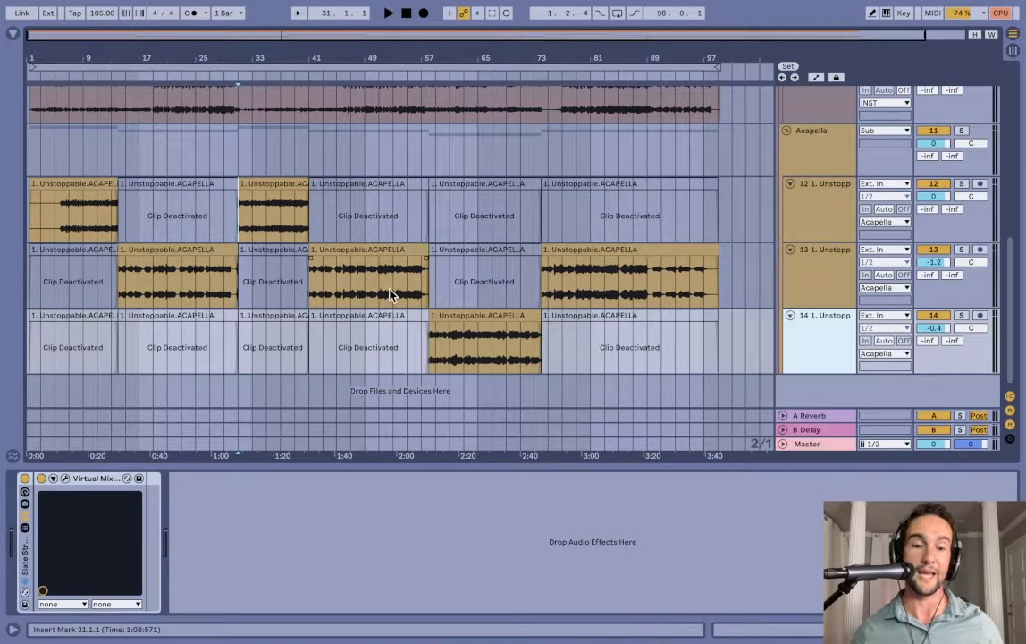
pyautogui.scroll(5, 391, 293)
pyautogui.hscroll(-5, 439, 310)
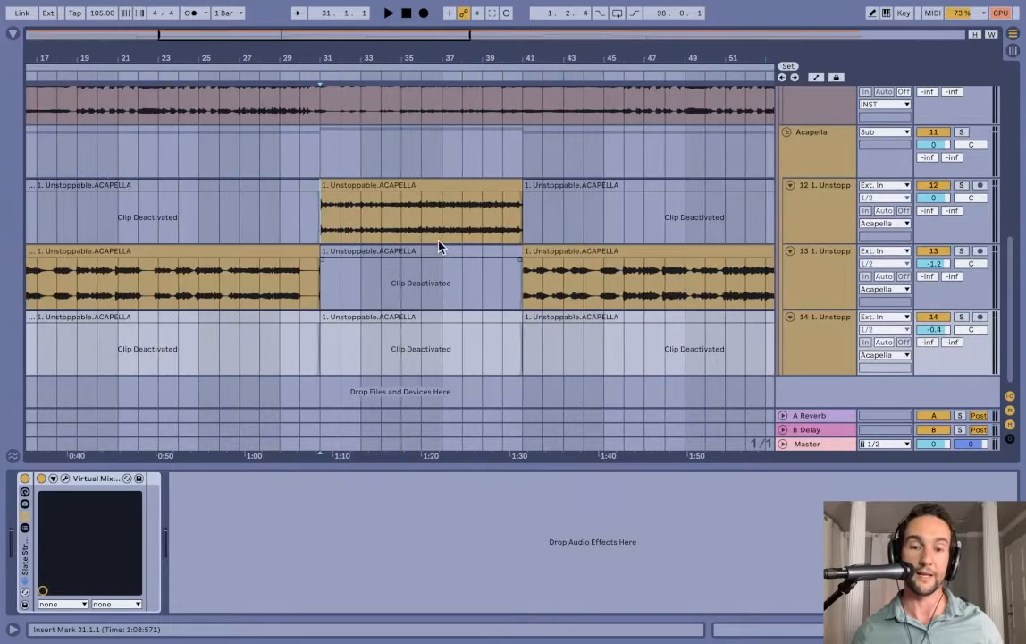
pyautogui.hscroll(-1, 439, 247)
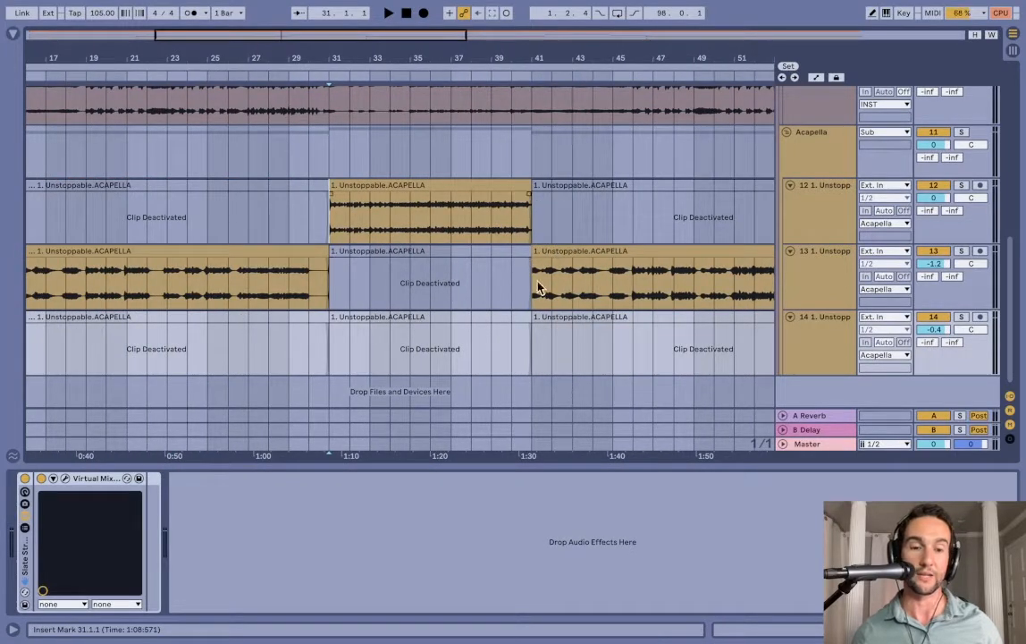
pyautogui.hscroll(2, 527, 265)
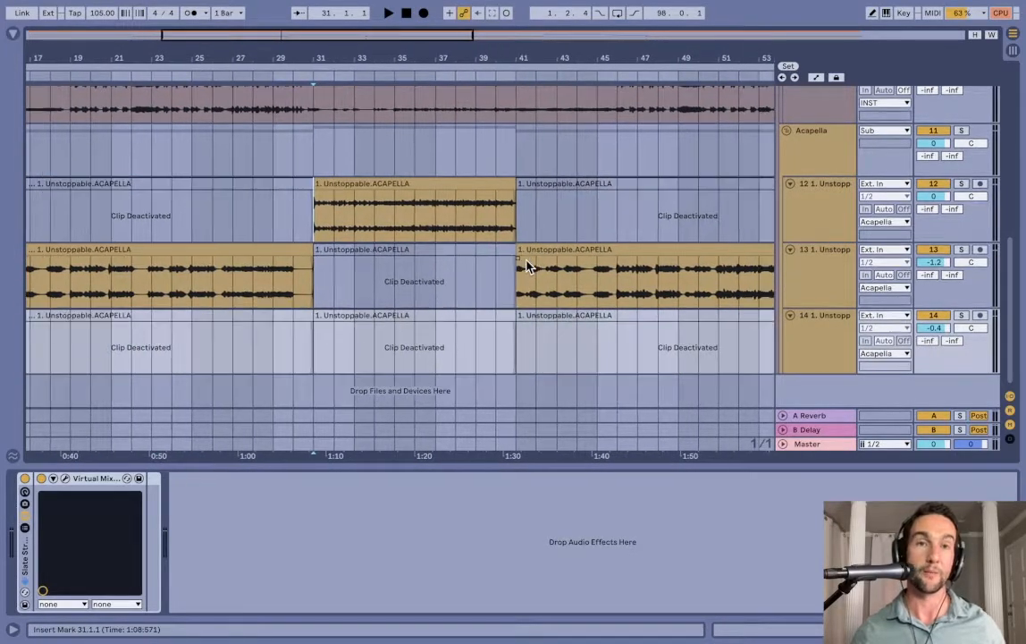
pyautogui.scroll(-5, 527, 265)
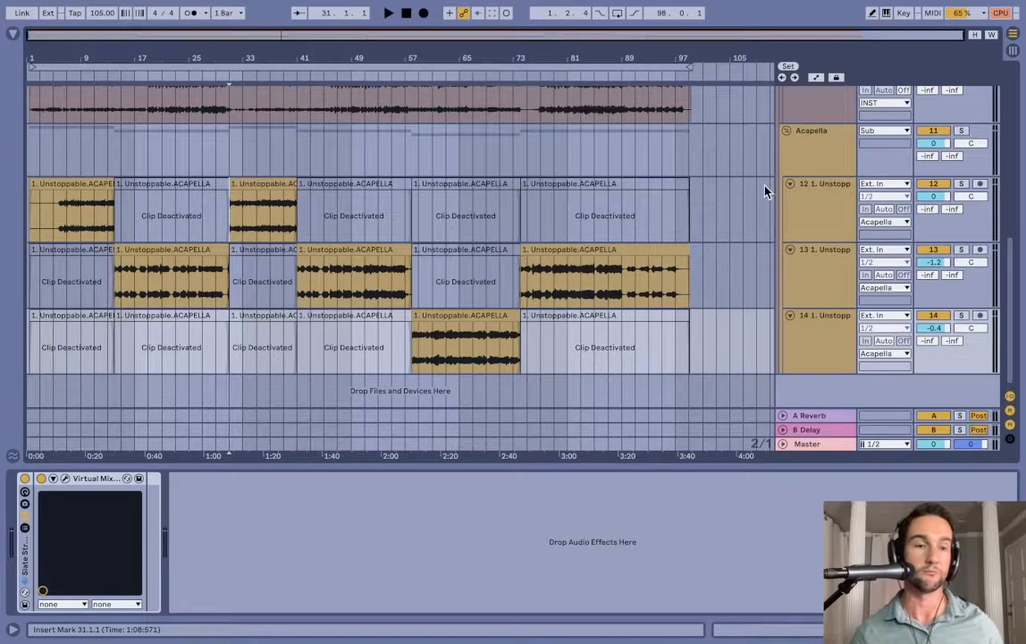
# Step: Select the Acapella group and fold it
pyautogui.click(809, 211)
pyautogui.click(809, 160)
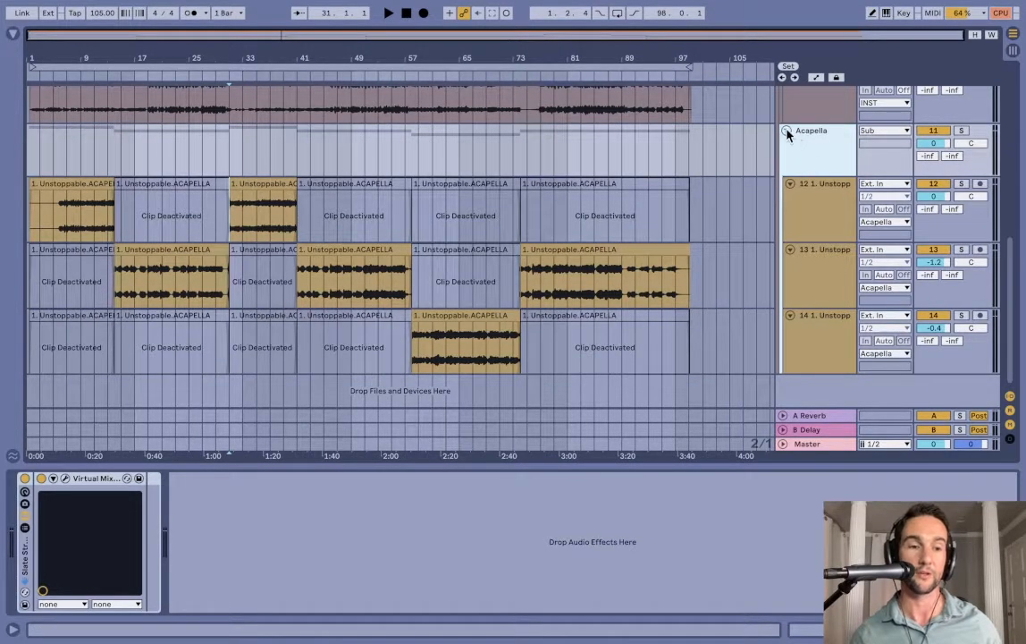
pyautogui.press('Left')
pyautogui.scroll(4, 811, 217)
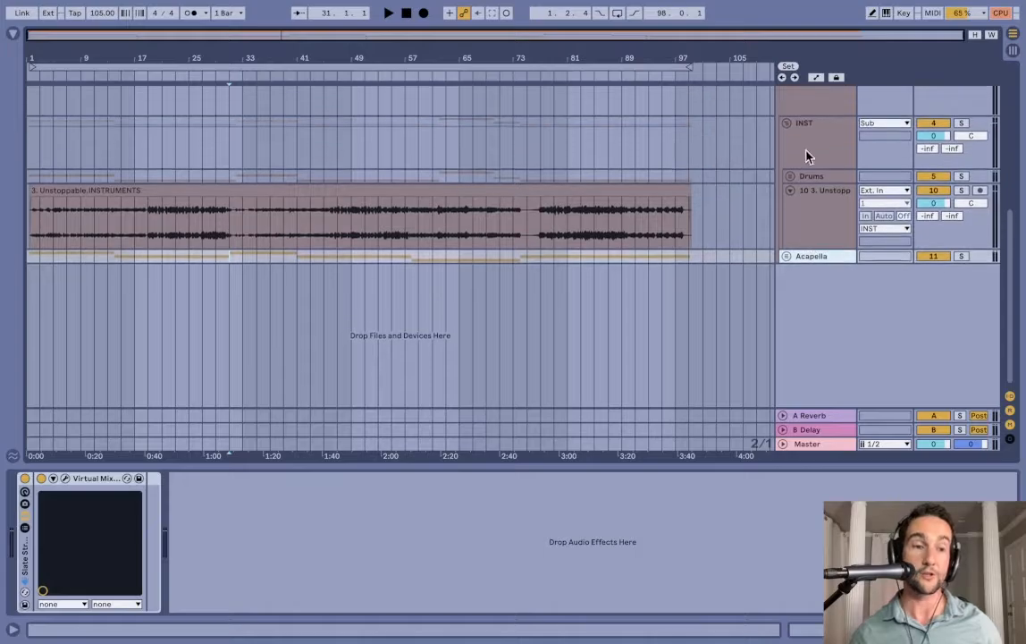
# Step: Show the INST group's effect chain and unfold the Drums group inside it
pyautogui.click(805, 139)
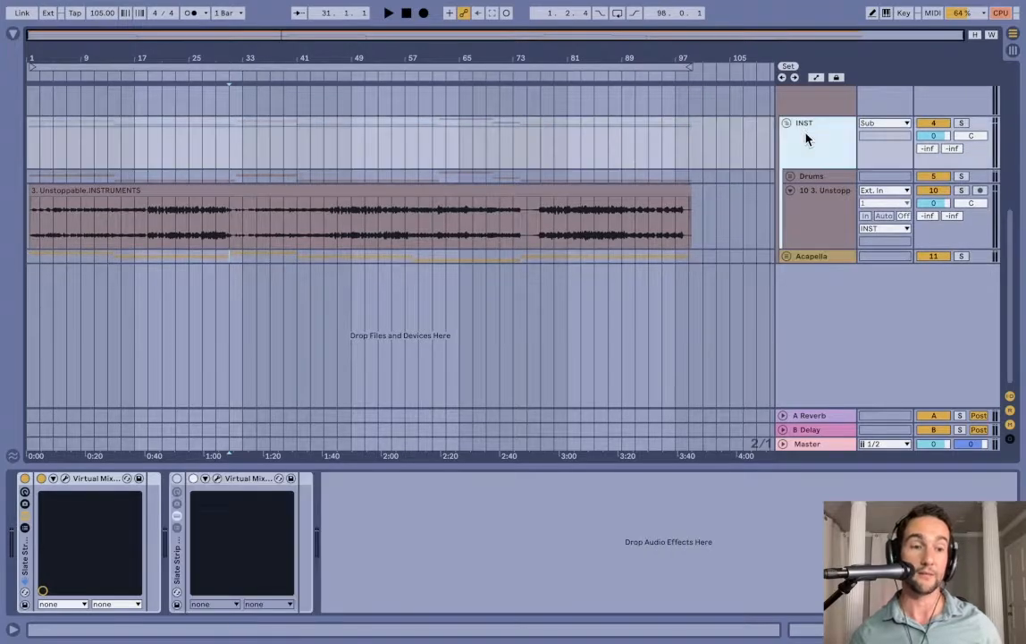
pyautogui.click(790, 177)
pyautogui.scroll(-3, 469, 338)
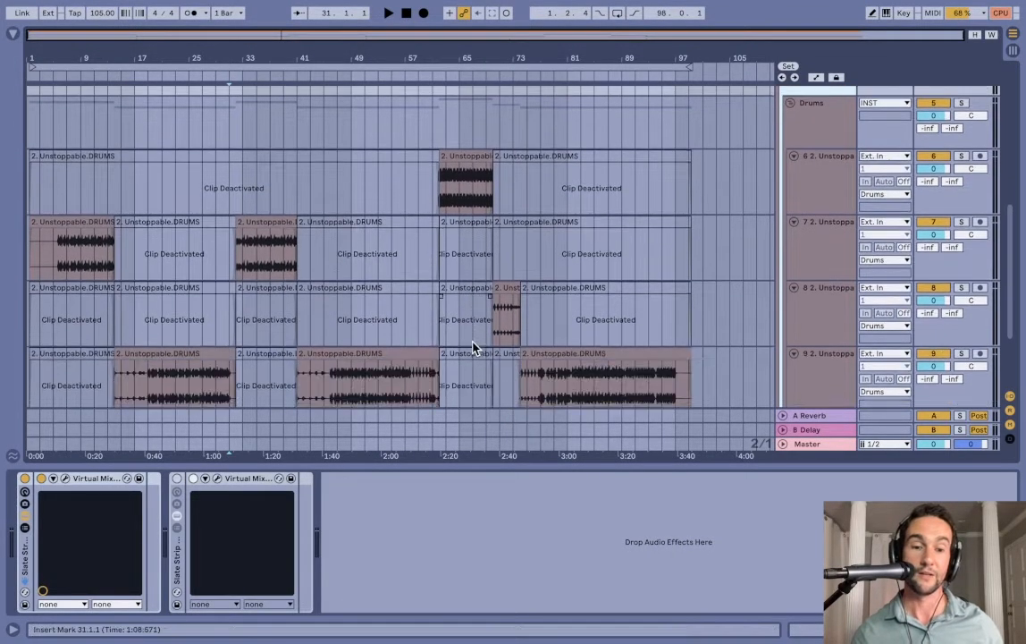
# Step: Examine the active clip sections on drum tracks 6 to 9 and the effect chains of those tracks
pyautogui.scroll(-1, 474, 343)
pyautogui.moveTo(81, 225); pyautogui.dragTo(101, 225)
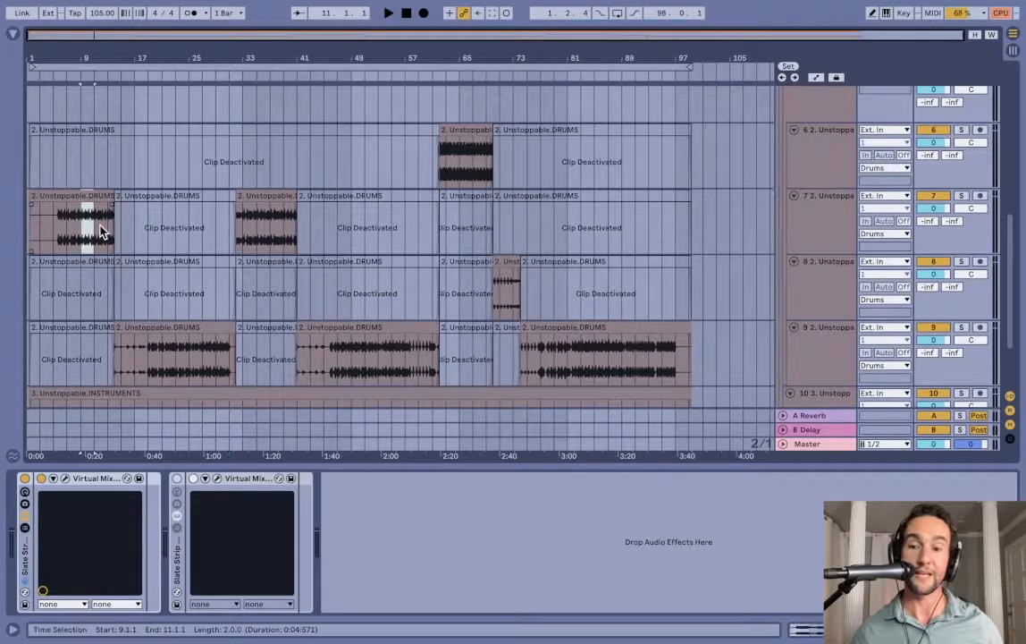
pyautogui.moveTo(461, 163); pyautogui.dragTo(472, 170)
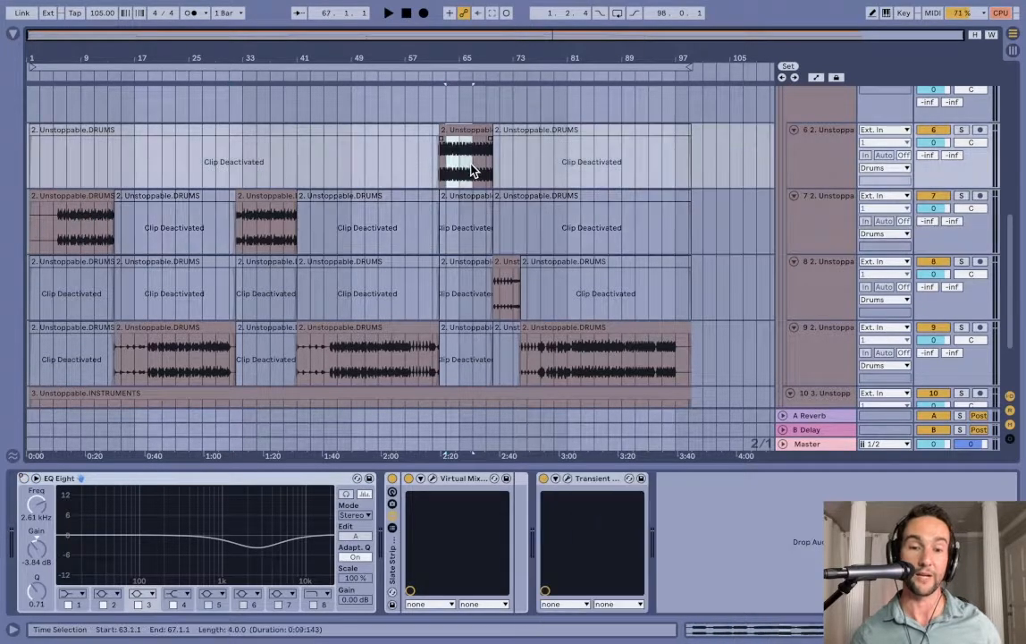
pyautogui.scroll(-2, 468, 311)
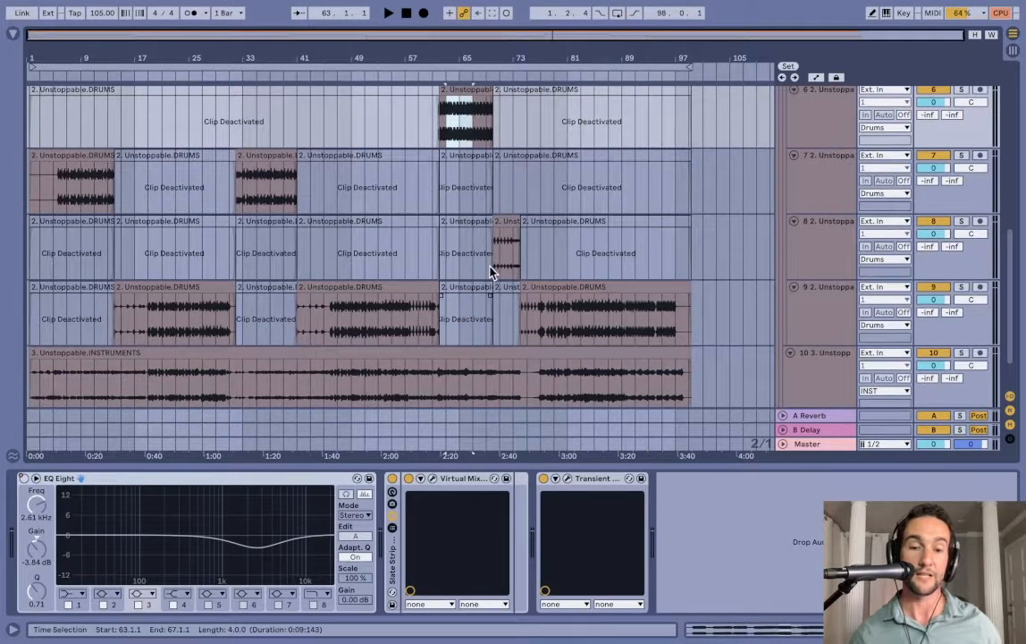
pyautogui.click(505, 266)
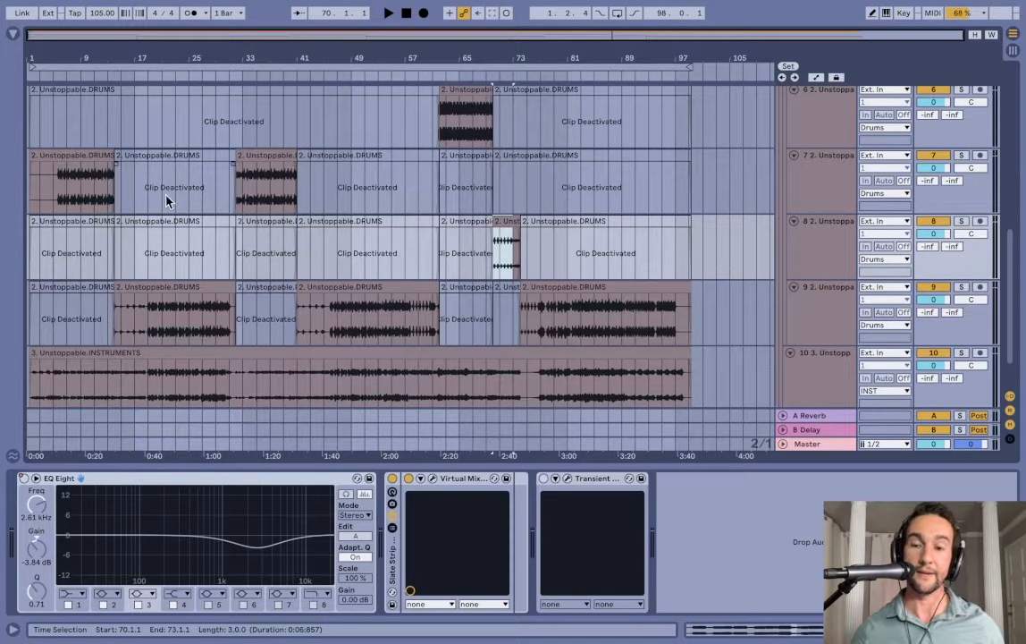
pyautogui.click(176, 333)
pyautogui.click(162, 332)
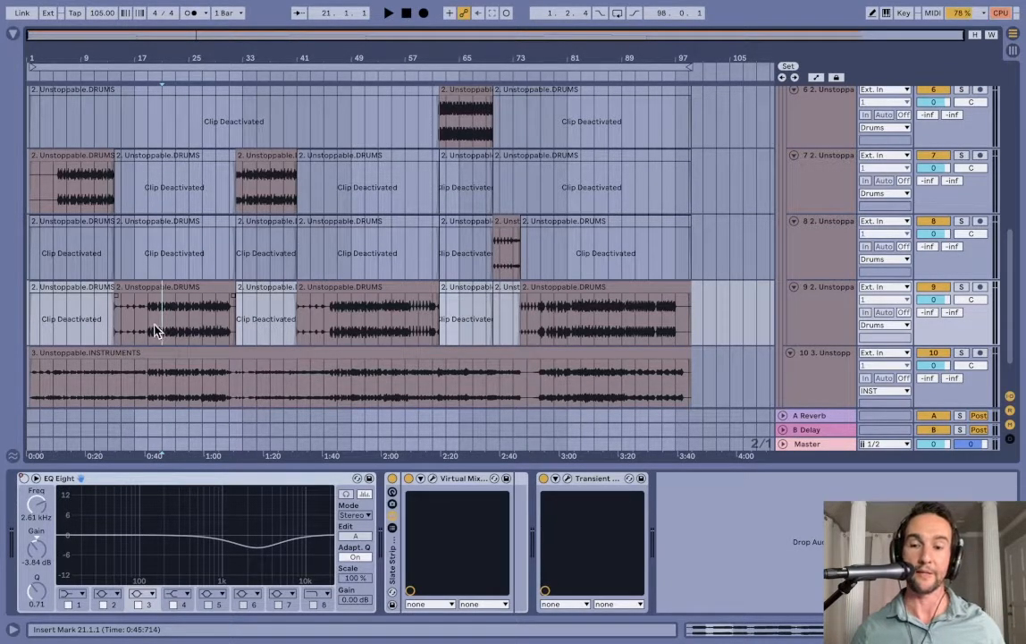
# Step: Select bars 19 to 25 on drum track 9, followed by the entire instruments clip on track 10
pyautogui.moveTo(156, 331); pyautogui.dragTo(189, 332)
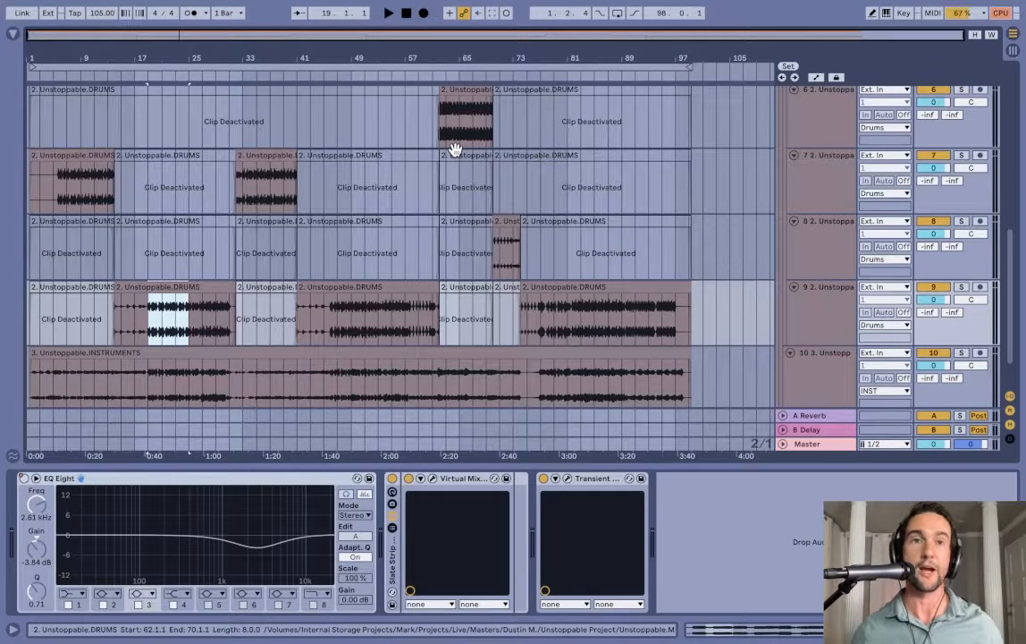
pyautogui.scroll(-1, 802, 181)
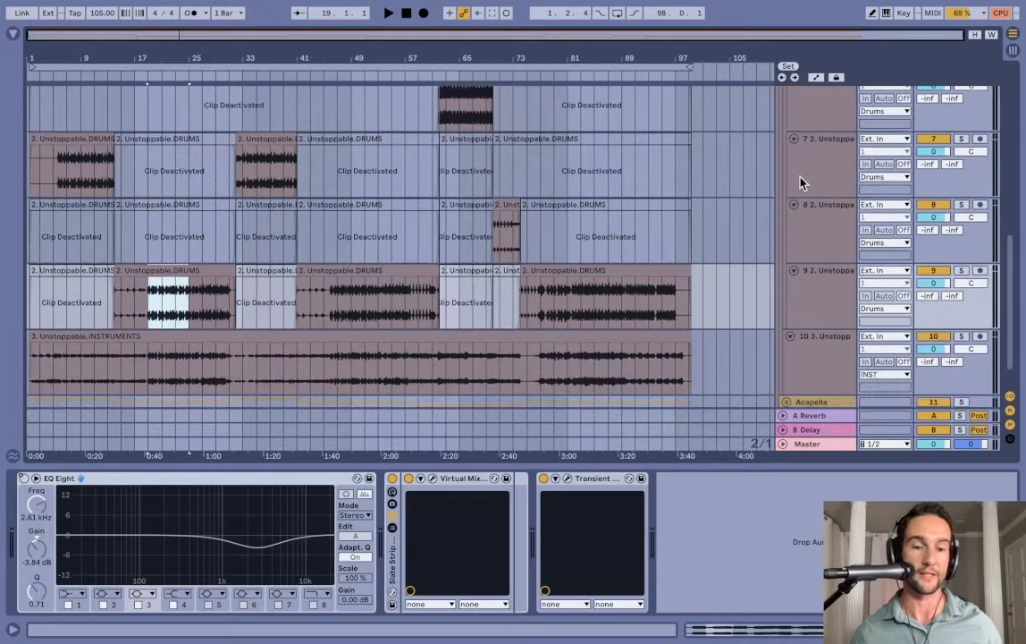
pyautogui.click(827, 375)
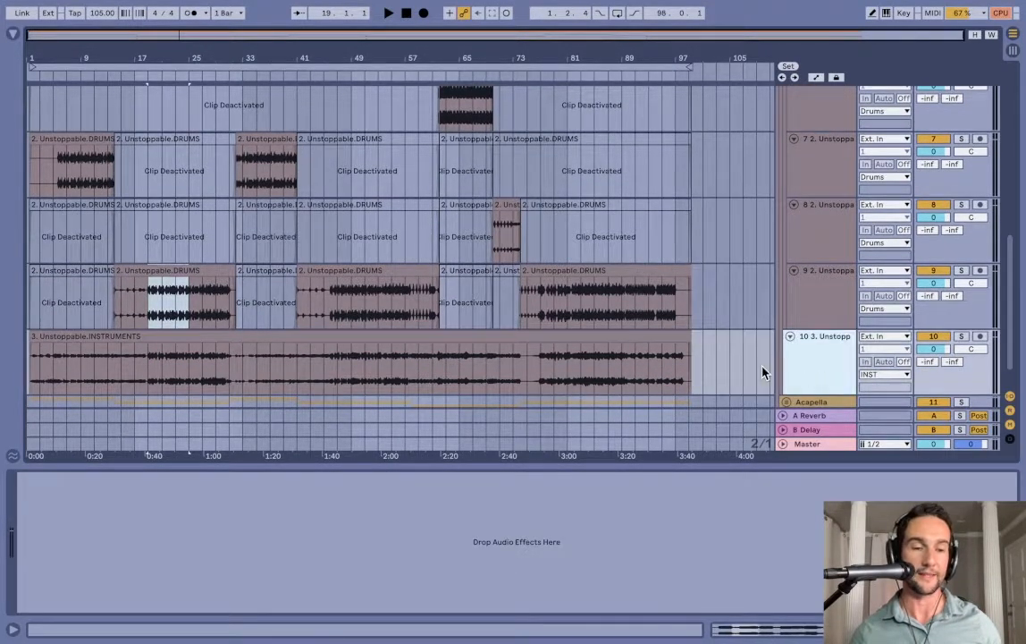
pyautogui.click(532, 337)
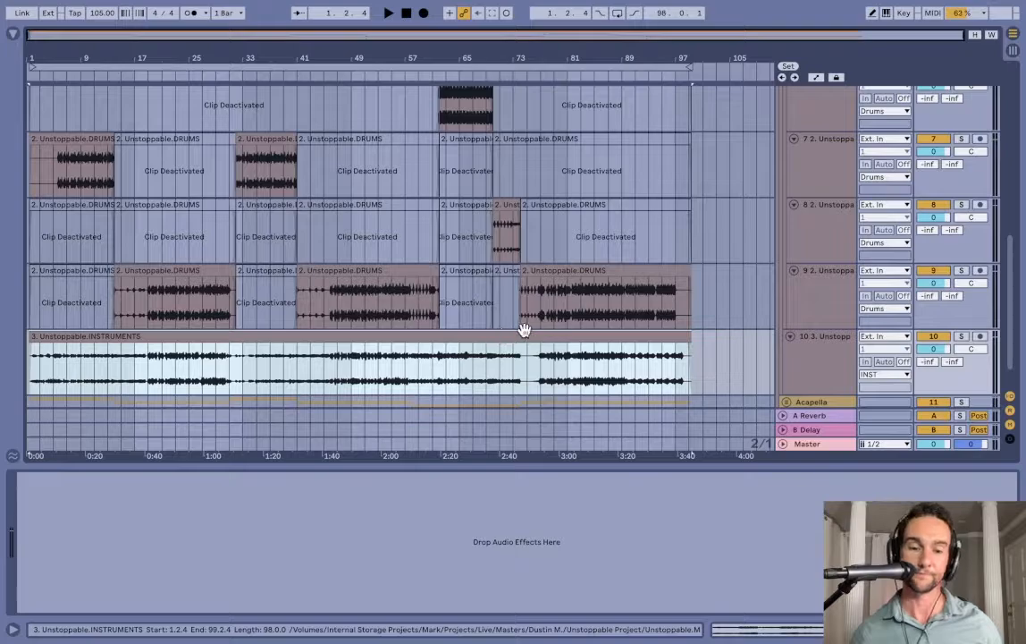
# Step: Fold the Drums group and check the effect chains of the instruments track and the Acapella group
pyautogui.scroll(3, 731, 298)
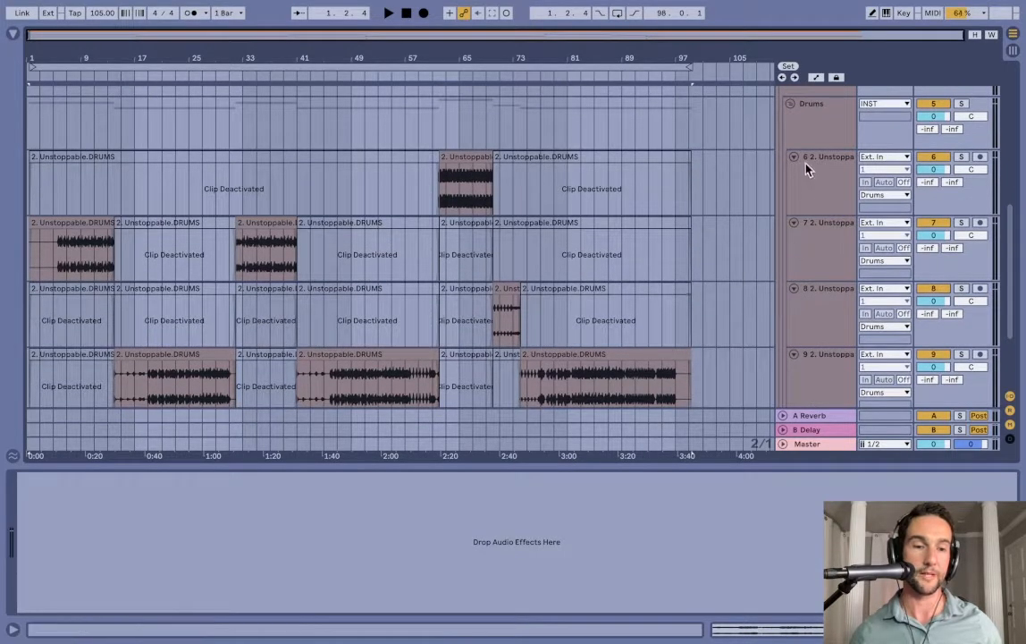
pyautogui.scroll(1, 807, 160)
pyautogui.click(809, 158)
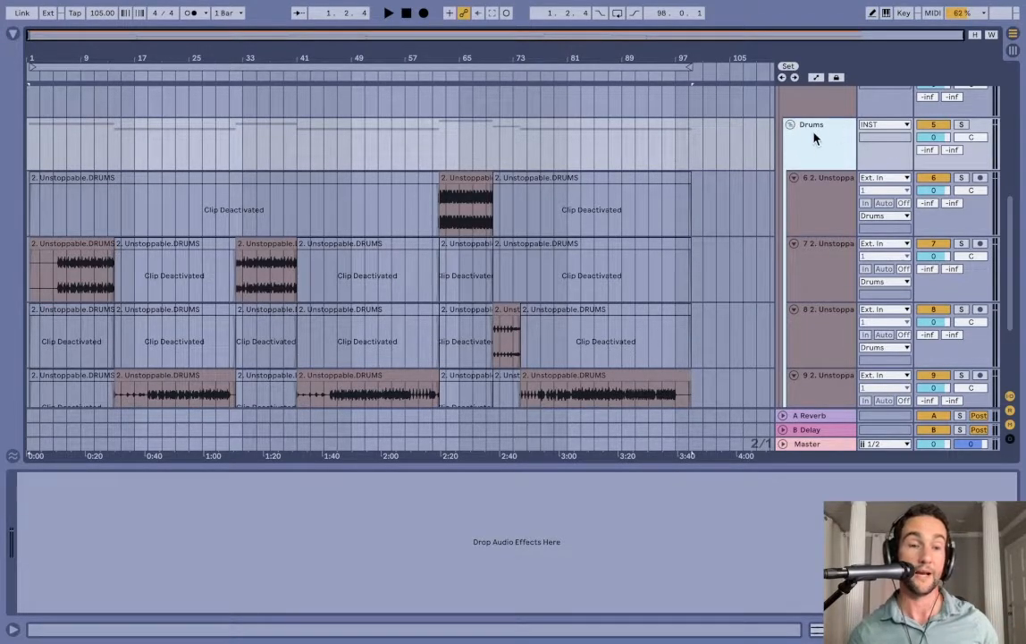
pyautogui.scroll(3, 816, 152)
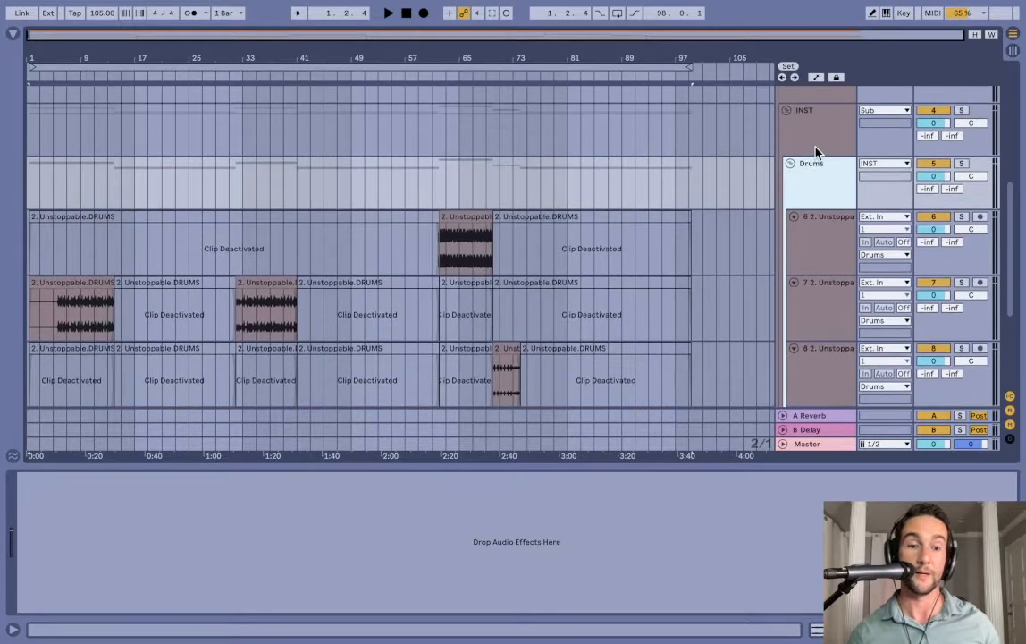
pyautogui.scroll(-2, 815, 153)
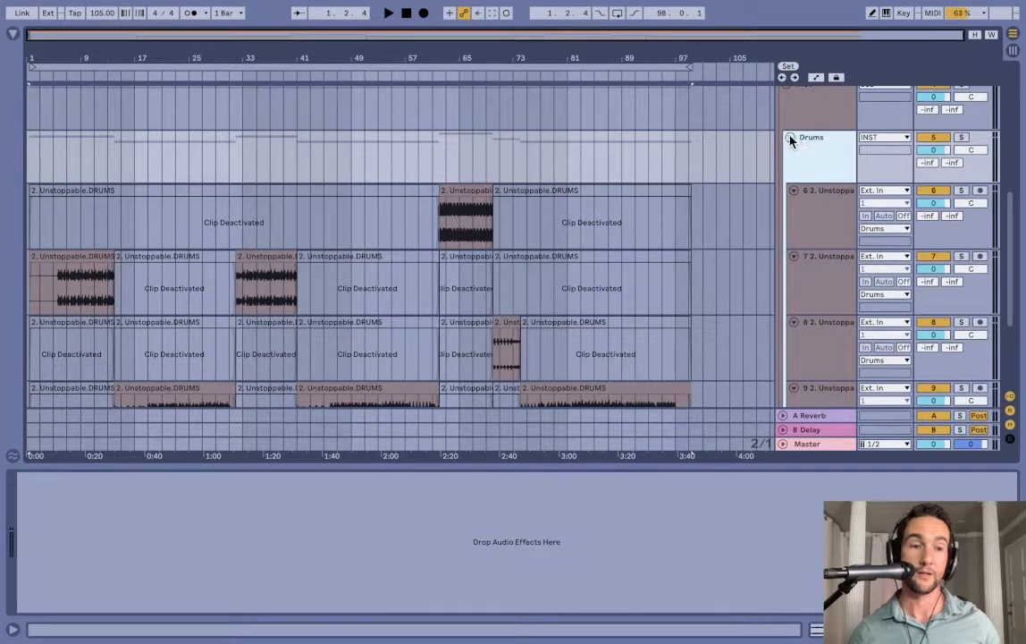
pyautogui.click(790, 139)
pyautogui.click(804, 171)
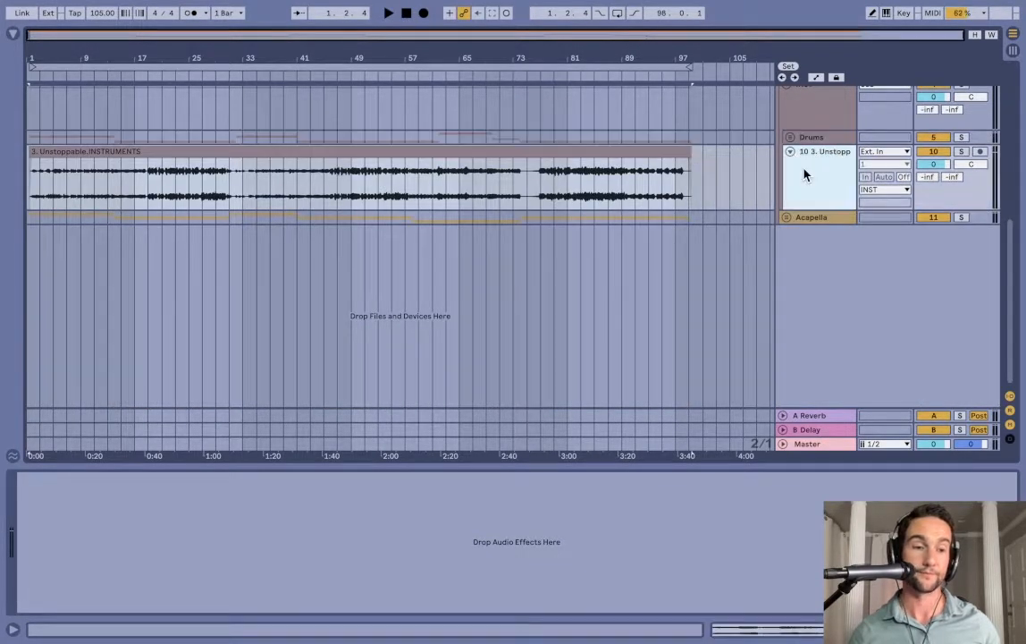
pyautogui.click(811, 218)
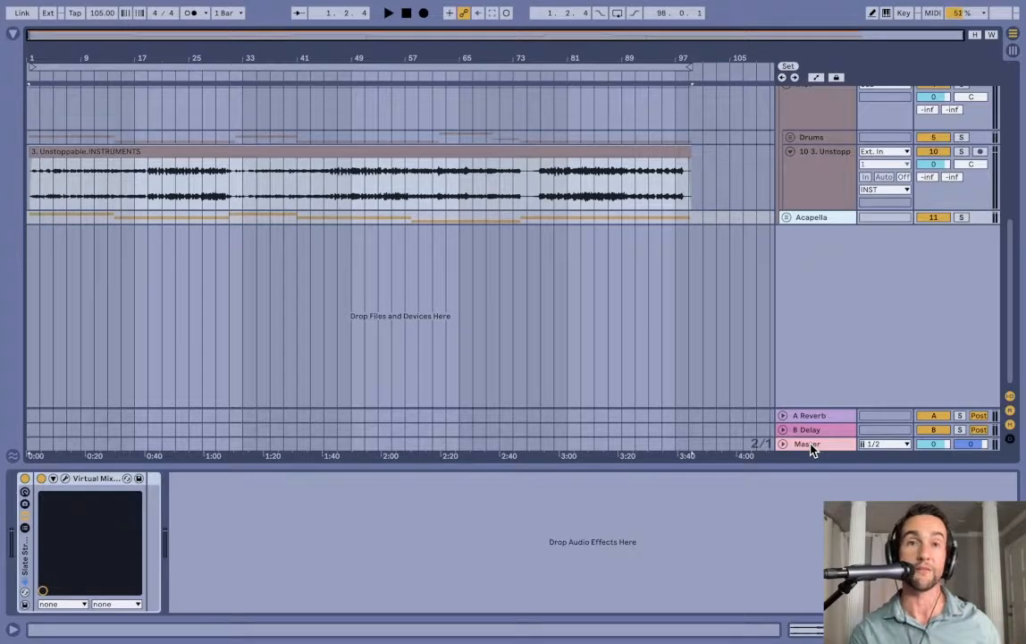
# Step: Unfold the Drums group and view the effect chains of the group and of drum tracks 6 and 7
pyautogui.click(789, 139)
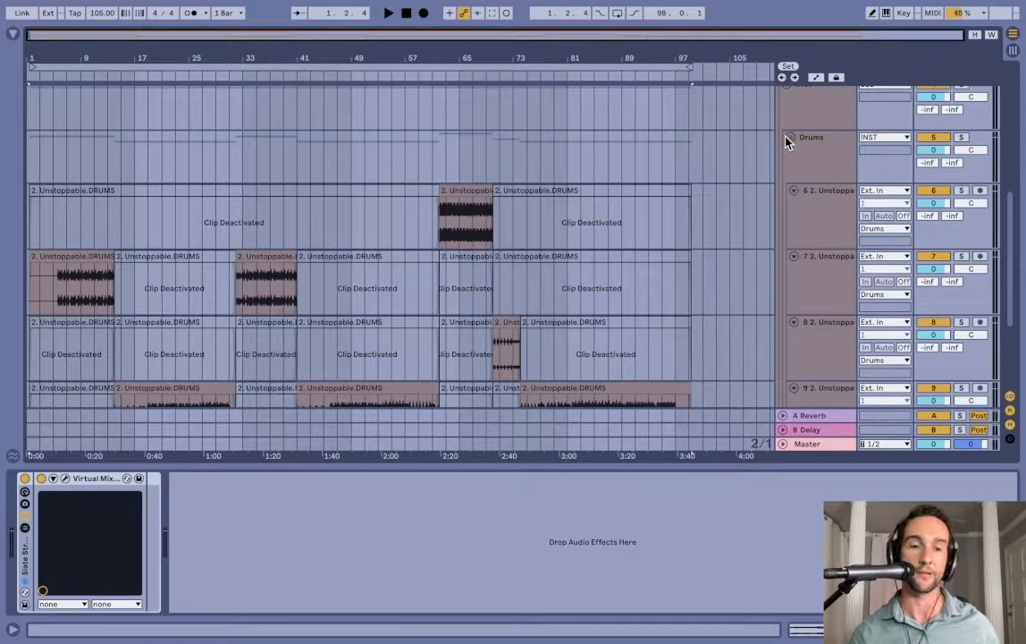
pyautogui.scroll(2, 126, 283)
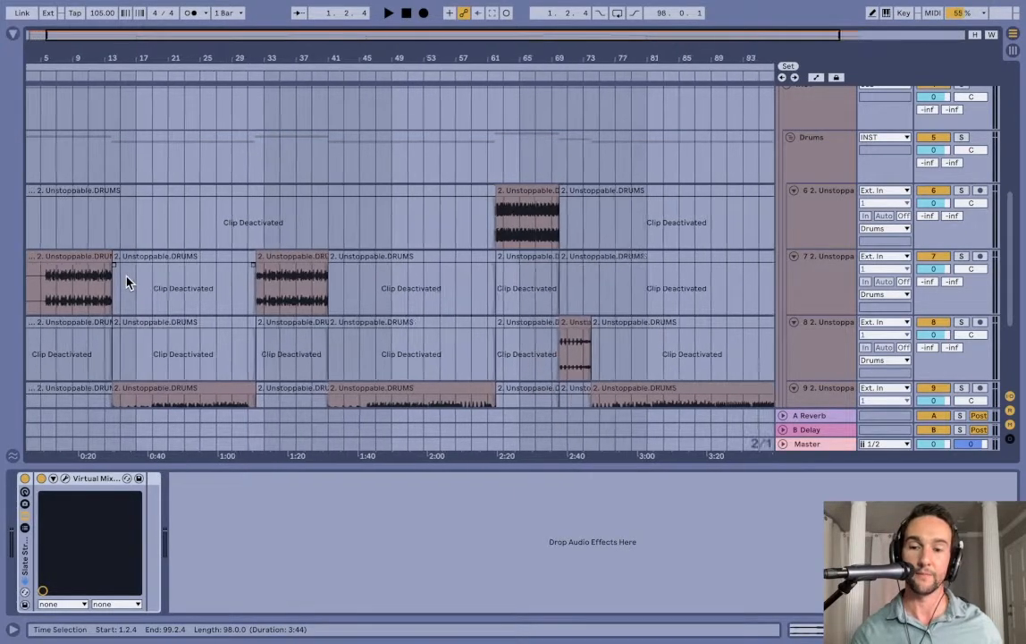
pyautogui.scroll(-1, 126, 283)
pyautogui.click(816, 158)
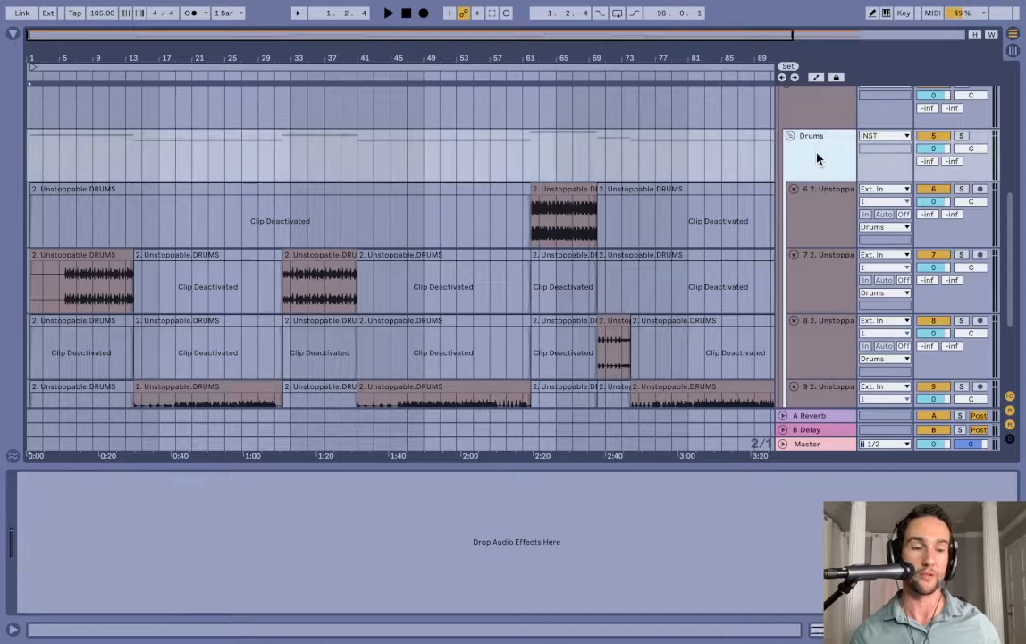
pyautogui.click(818, 218)
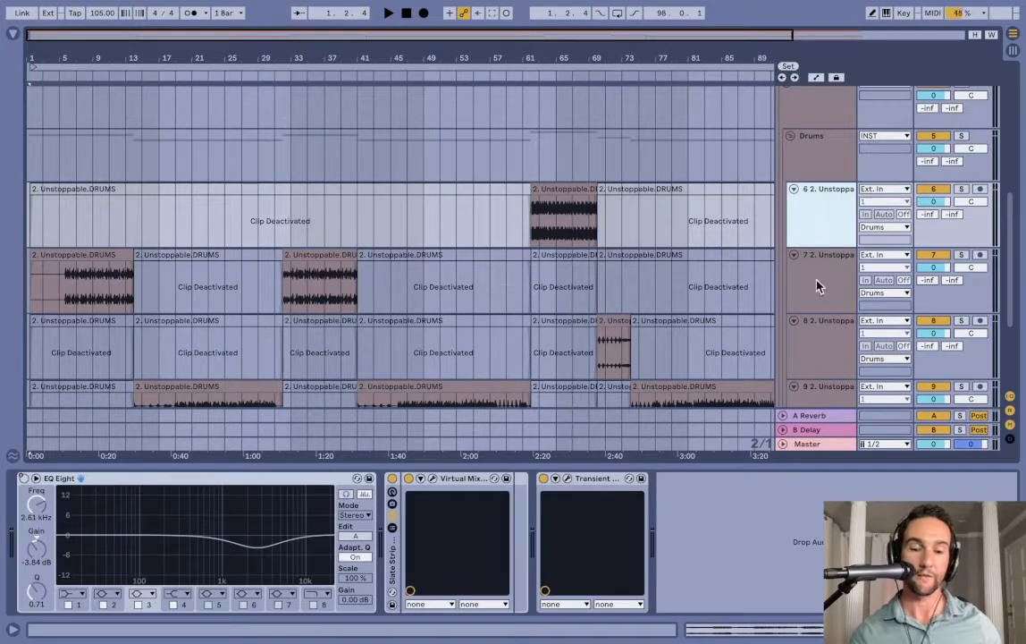
pyautogui.scroll(-1, 819, 286)
pyautogui.click(823, 238)
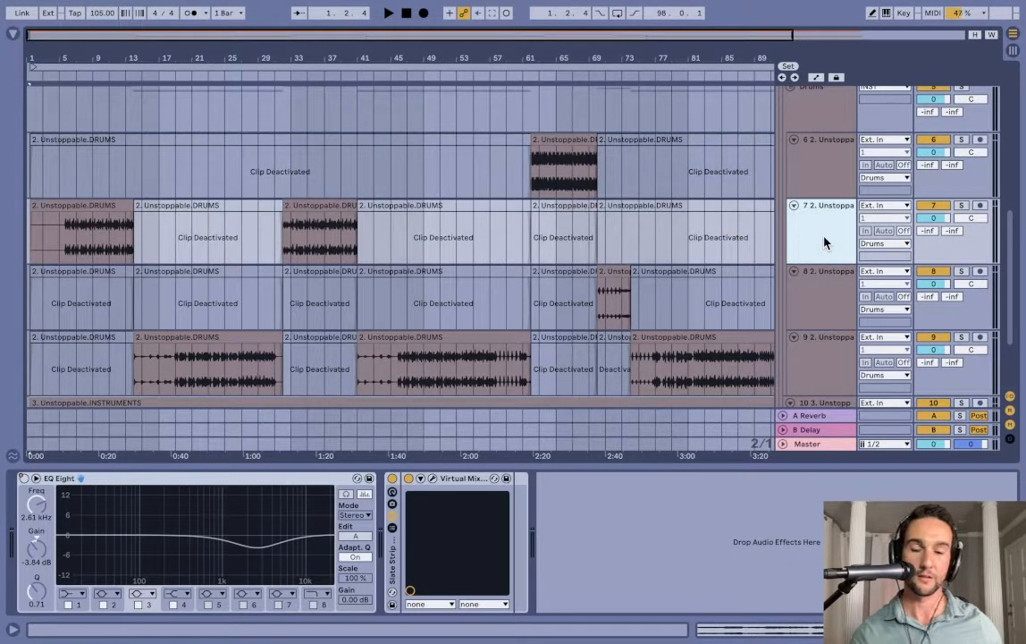
# Step: Place the insert marker at bar 7 on drum track 7 and open that track's Virtual Mix Rack window
pyautogui.click(75, 240)
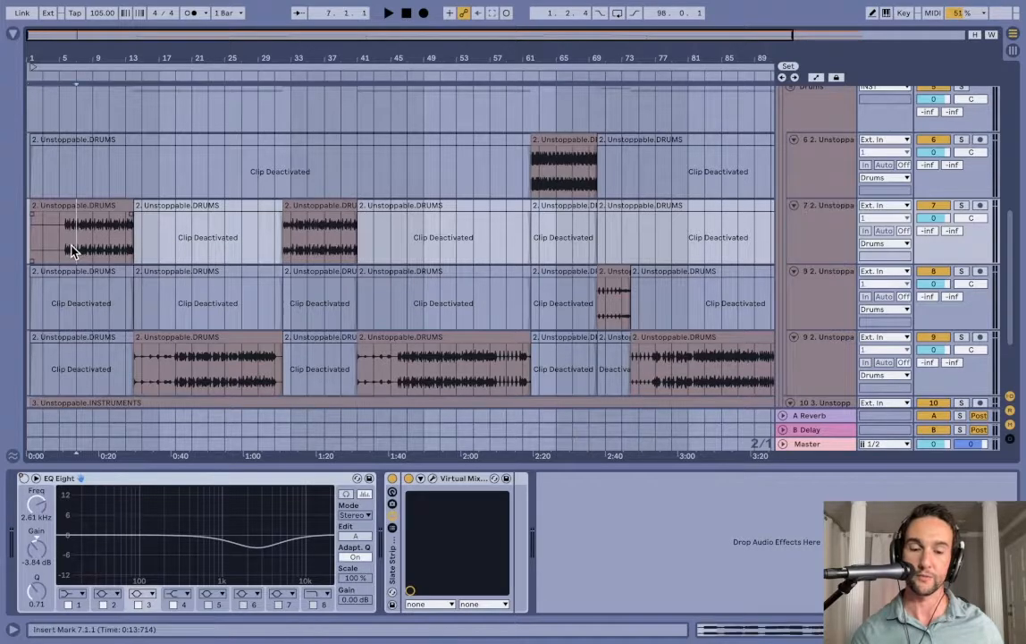
pyautogui.click(433, 480)
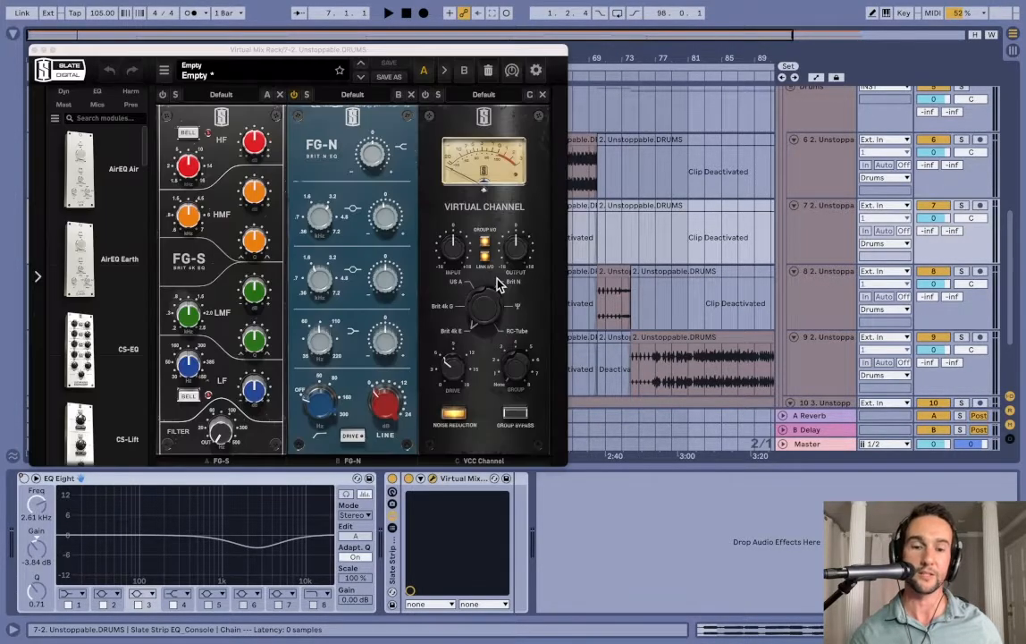
pyautogui.moveTo(306, 49); pyautogui.dragTo(504, 82)
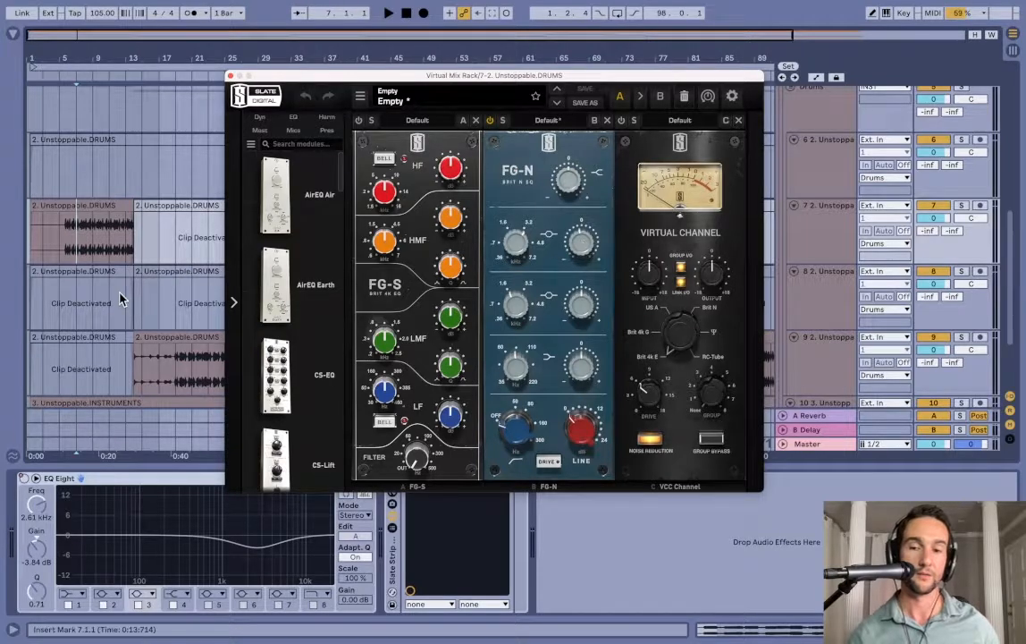
# Step: Solo drum track 7, compare playback from bar 7 with the FG-N module off and on, and close the Virtual Mix Rack window
pyautogui.click(961, 206)
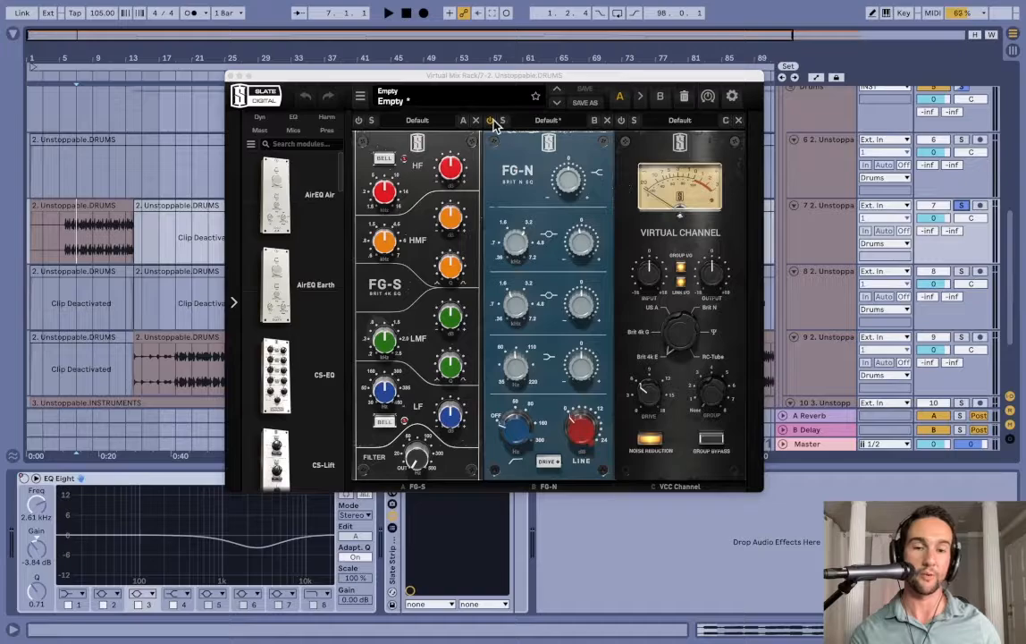
pyautogui.press('space')
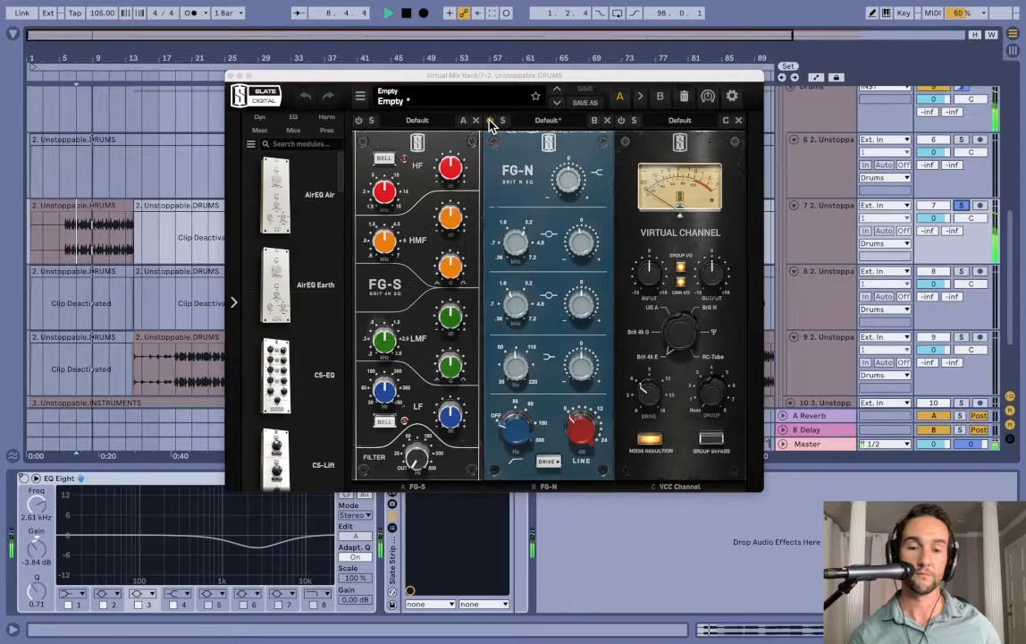
pyautogui.click(491, 121)
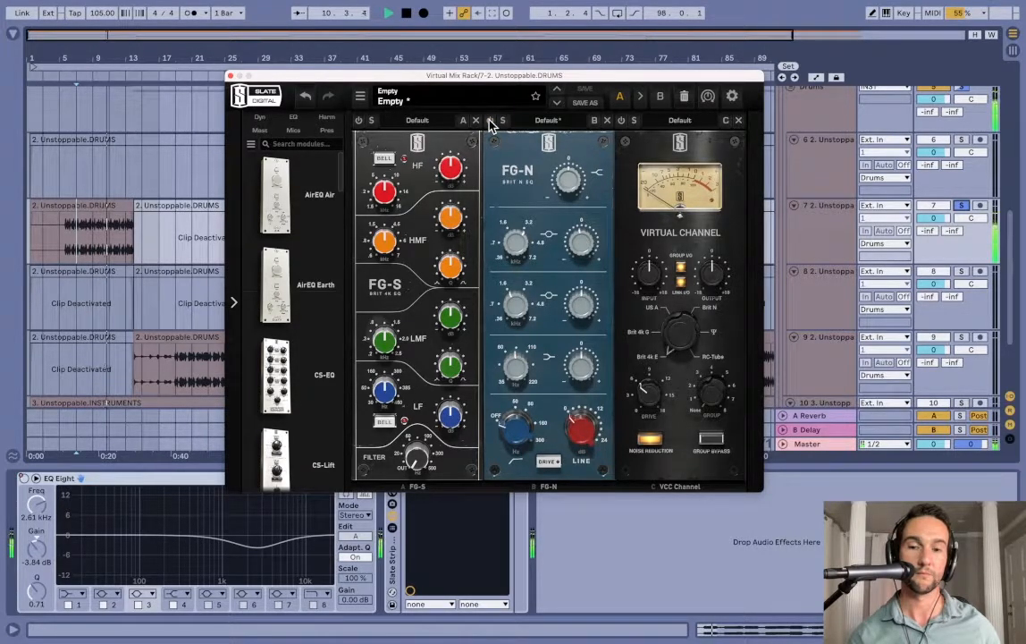
pyautogui.click(490, 121)
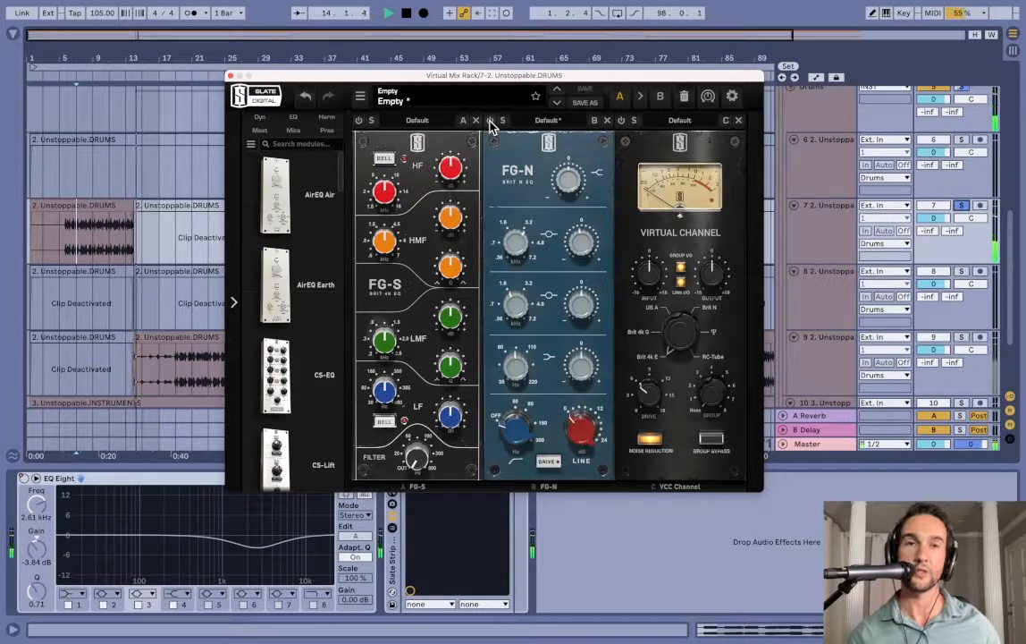
pyautogui.press('space')
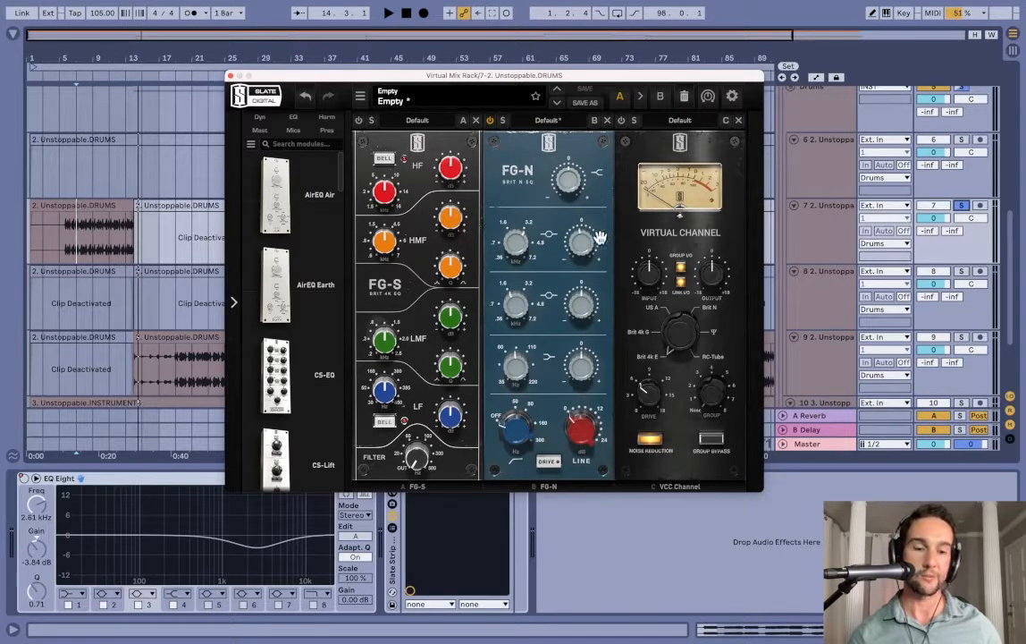
pyautogui.moveTo(581, 240)
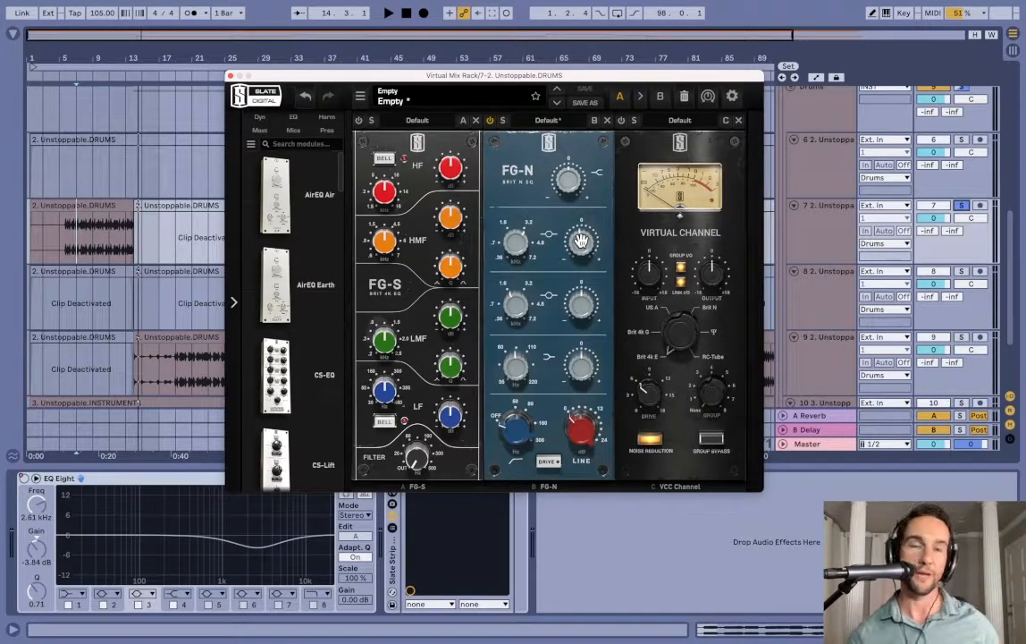
pyautogui.click(231, 78)
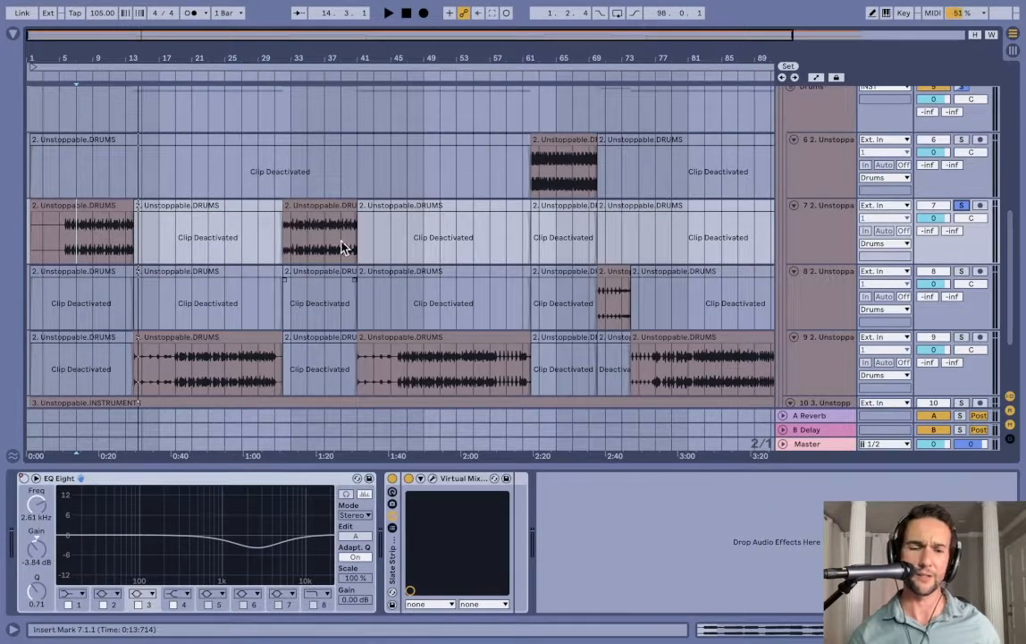
# Step: Place the insert marker at bar 35 on drum track 7 and turn off the track's solo
pyautogui.click(309, 236)
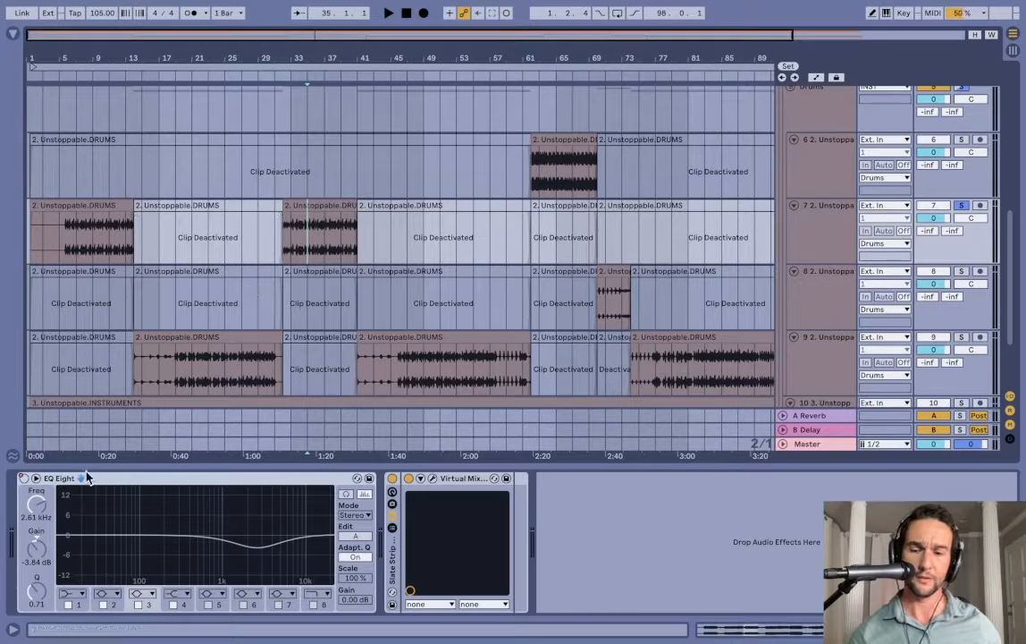
pyautogui.rightClick(24, 478)
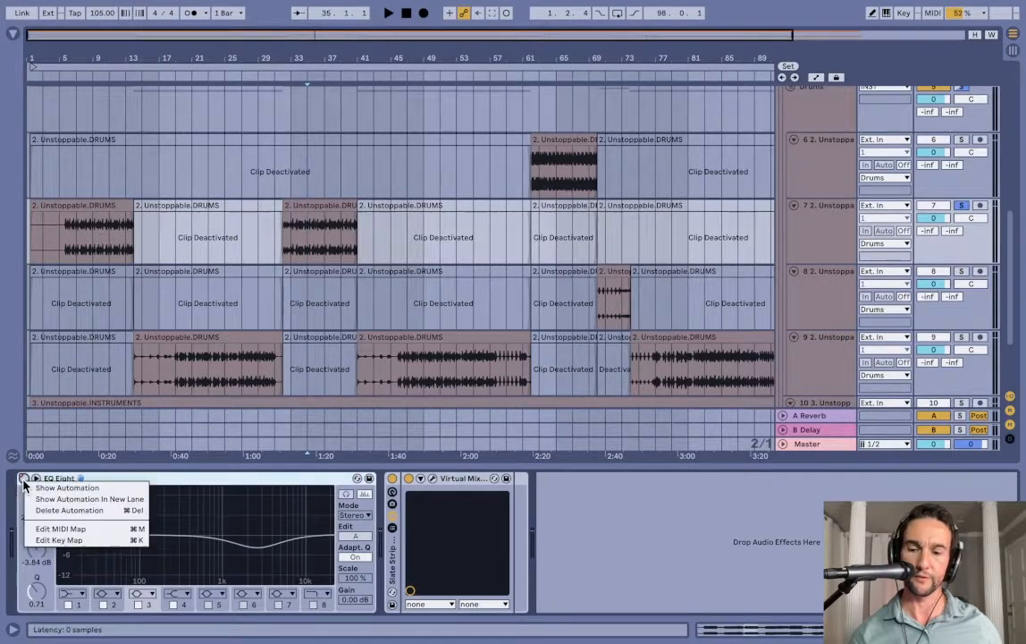
pyautogui.click(131, 397)
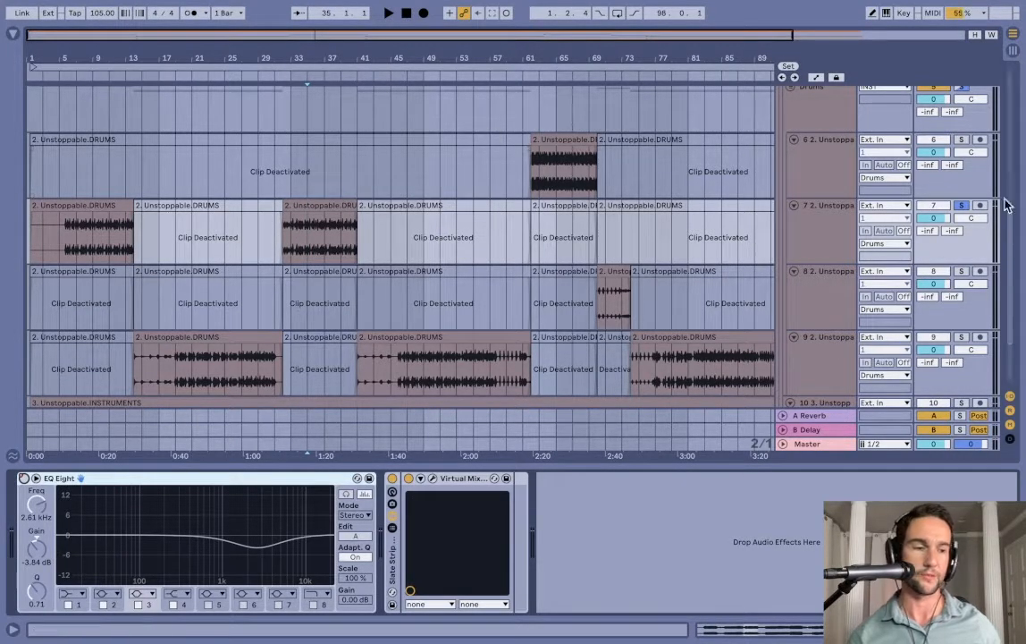
pyautogui.click(961, 205)
# Step: Solo drum track 6 and play its active section from bar 62
pyautogui.click(803, 175)
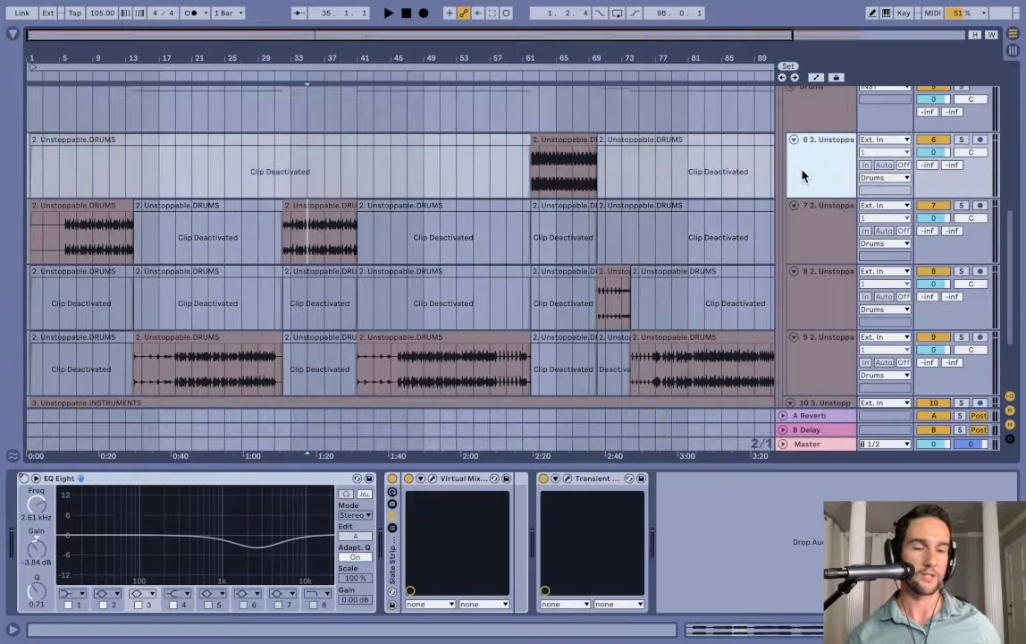
pyautogui.click(531, 177)
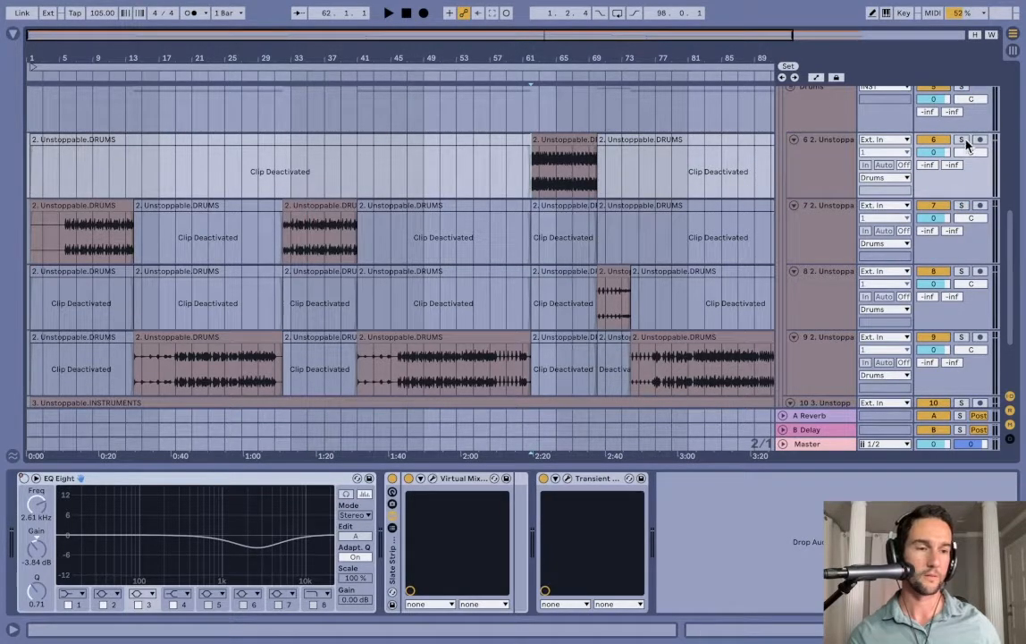
pyautogui.click(962, 141)
pyautogui.press('space')
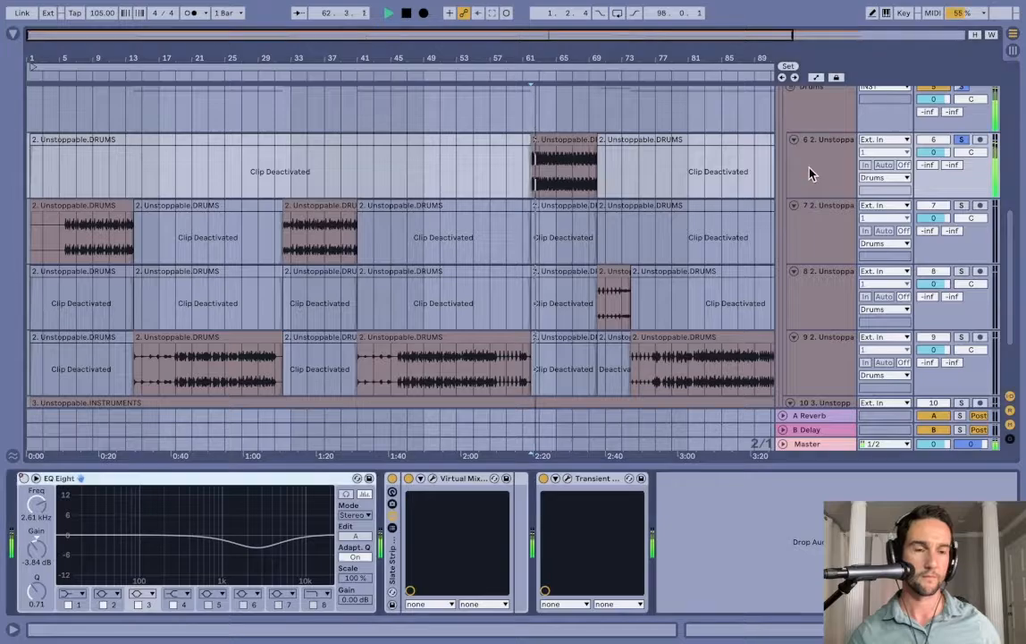
pyautogui.click(809, 174)
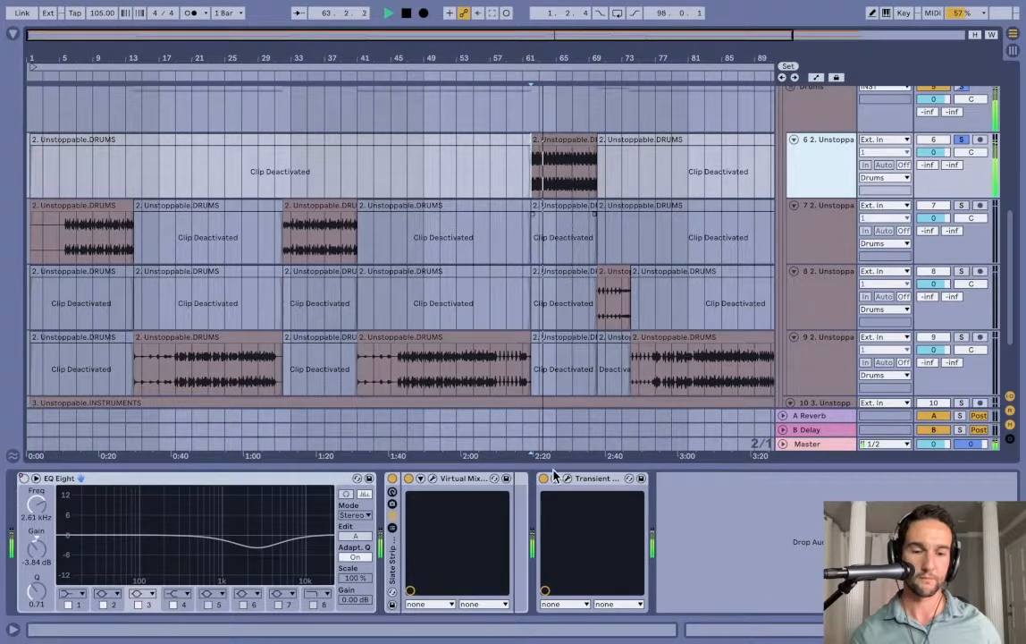
# Step: Open the Virtual Mix Rack on drum track 6 and examine the FG-N module's low and mid band gain settings
pyautogui.click(433, 479)
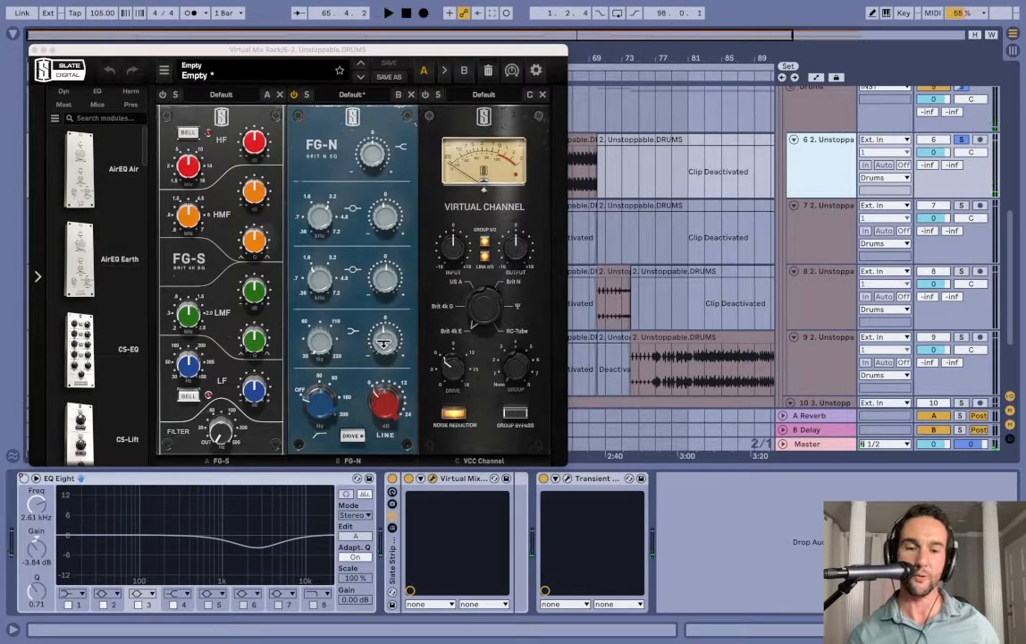
pyautogui.moveTo(384, 343); pyautogui.dragTo(385, 345)
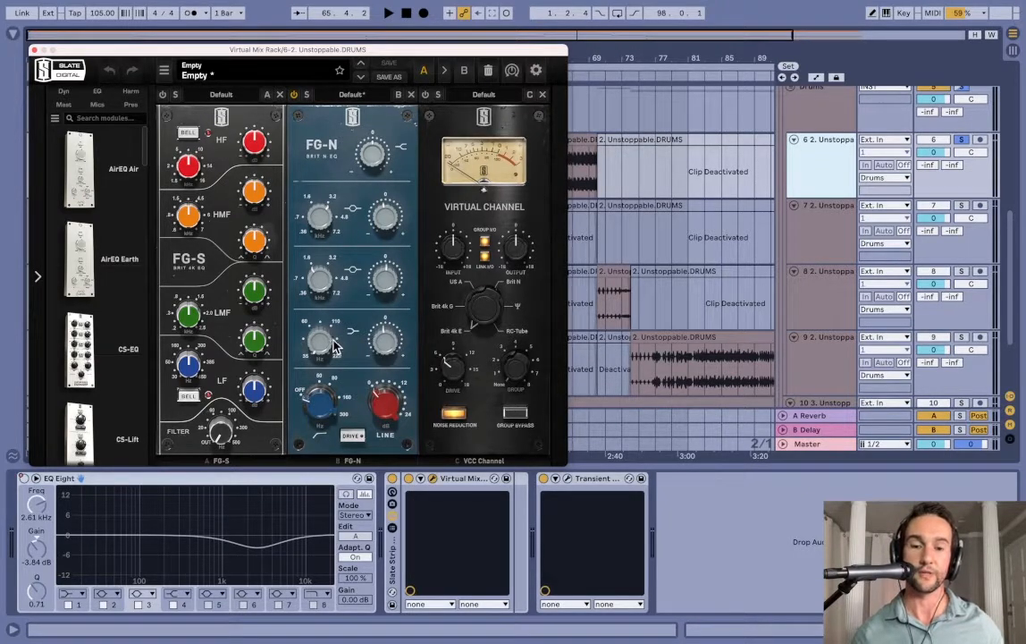
pyautogui.moveTo(340, 347)
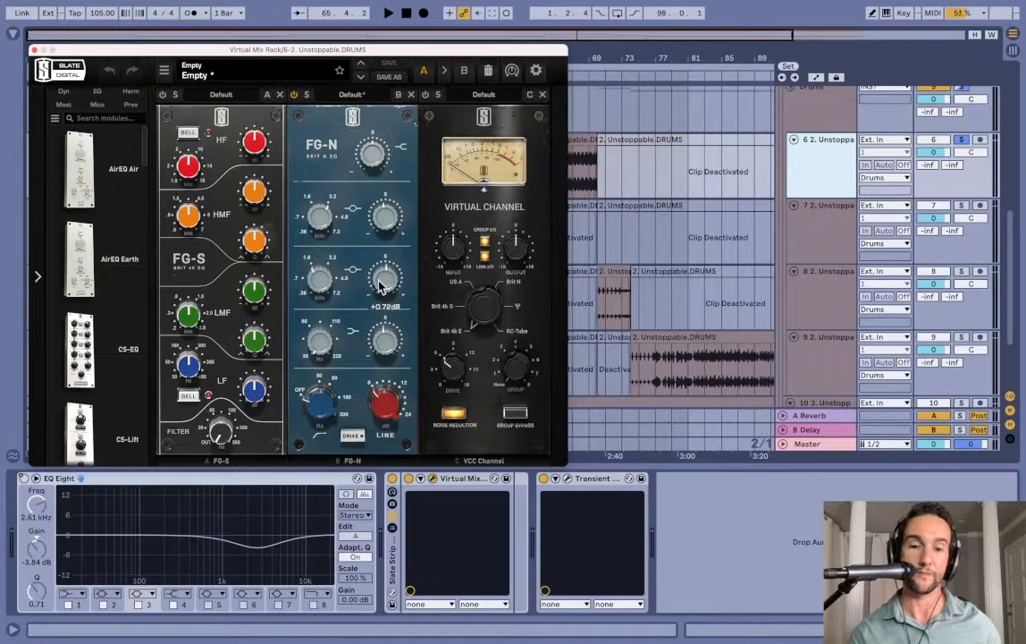
# Step: Check the FG-N mid band gains on drum track 6 and remove the FG-S and Virtual Channel modules from its Virtual Mix Rack
pyautogui.moveTo(389, 283); pyautogui.dragTo(389, 283)
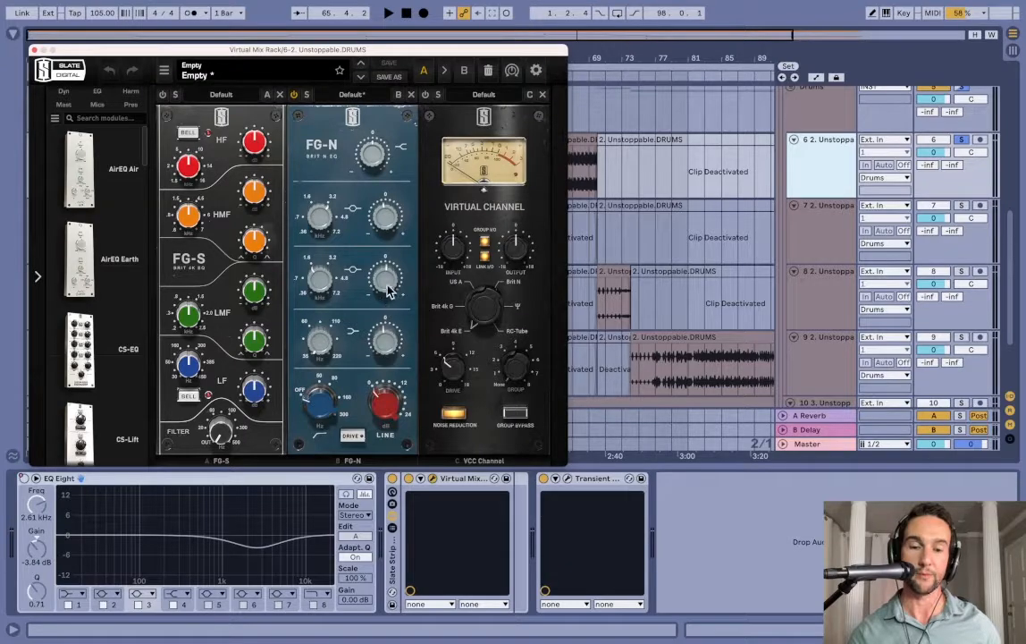
pyautogui.moveTo(388, 283)
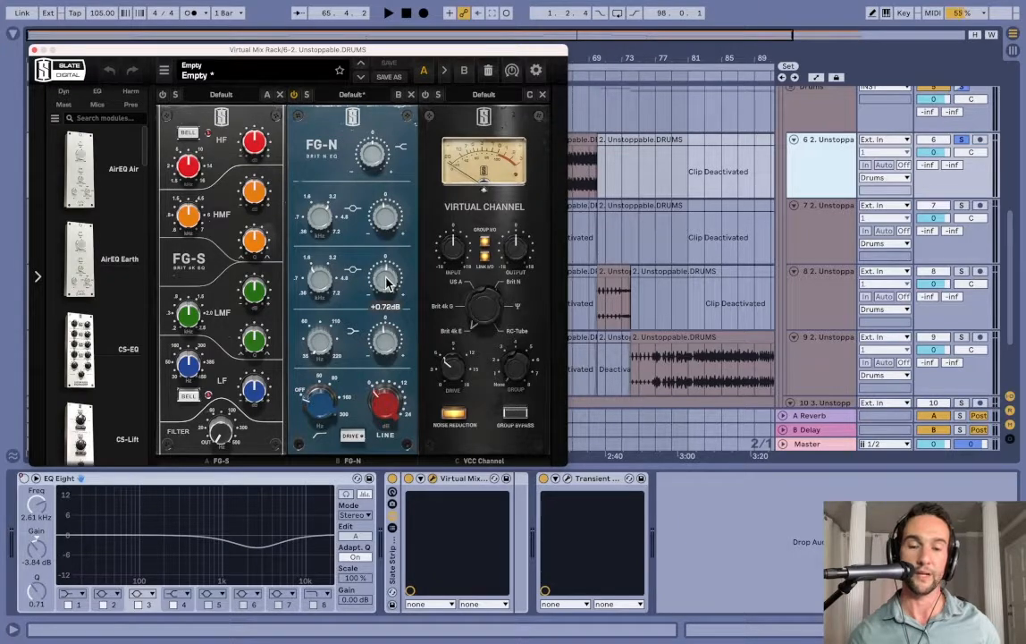
pyautogui.moveTo(387, 223)
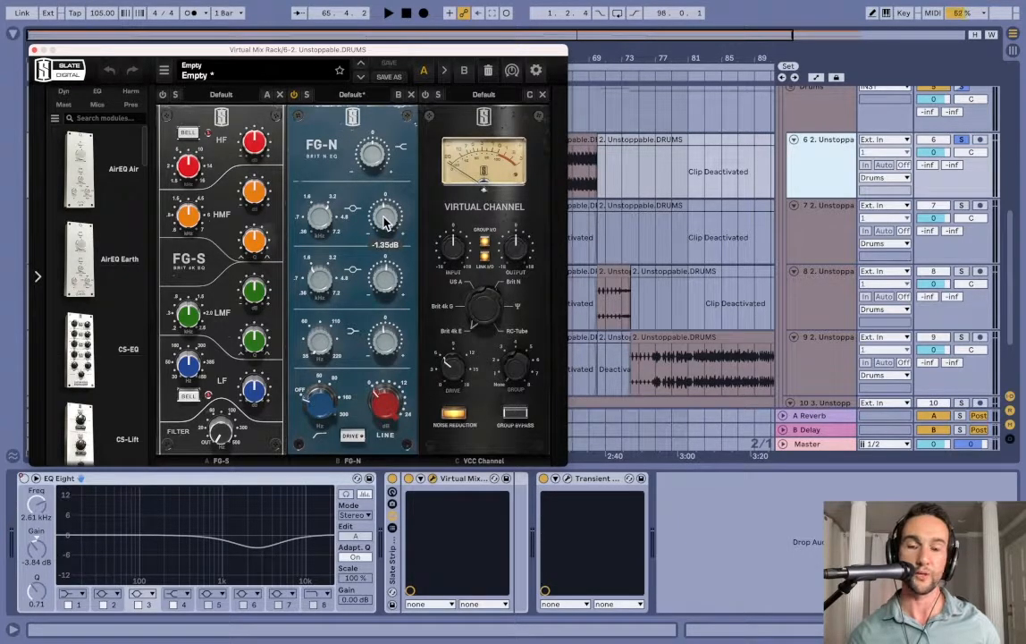
pyautogui.click(280, 94)
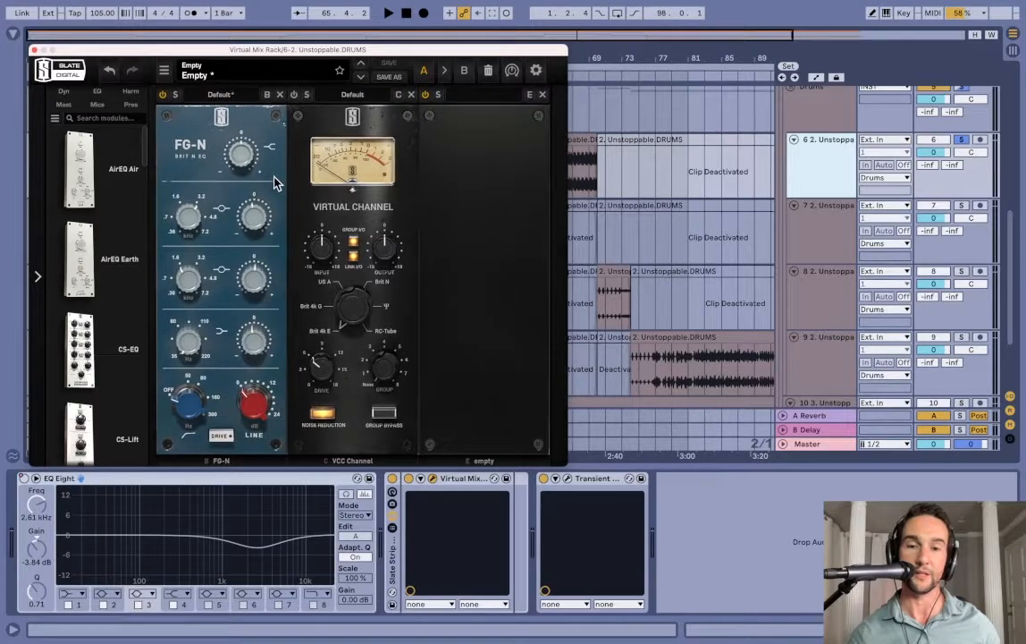
pyautogui.click(411, 94)
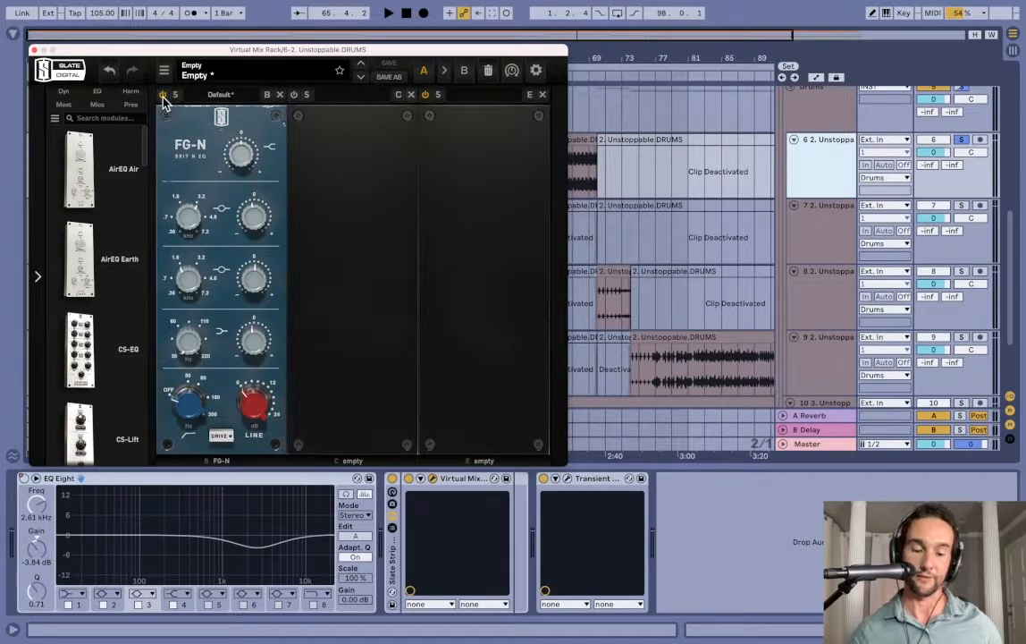
# Step: Play drum track 6 with only the FG-N module in the rack and close the Virtual Mix Rack window
pyautogui.press('space')
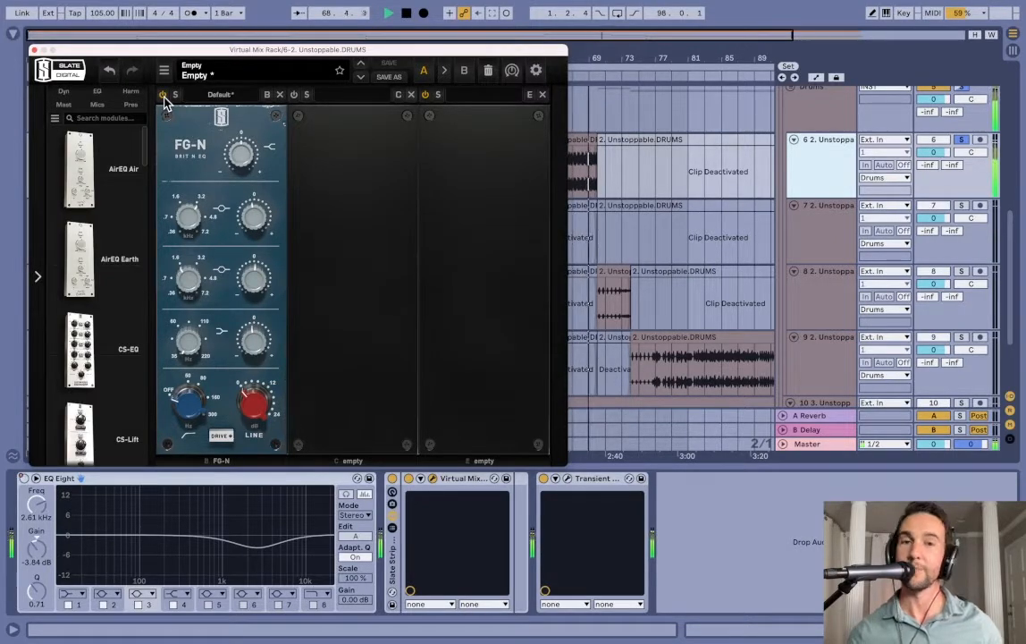
pyautogui.press('space')
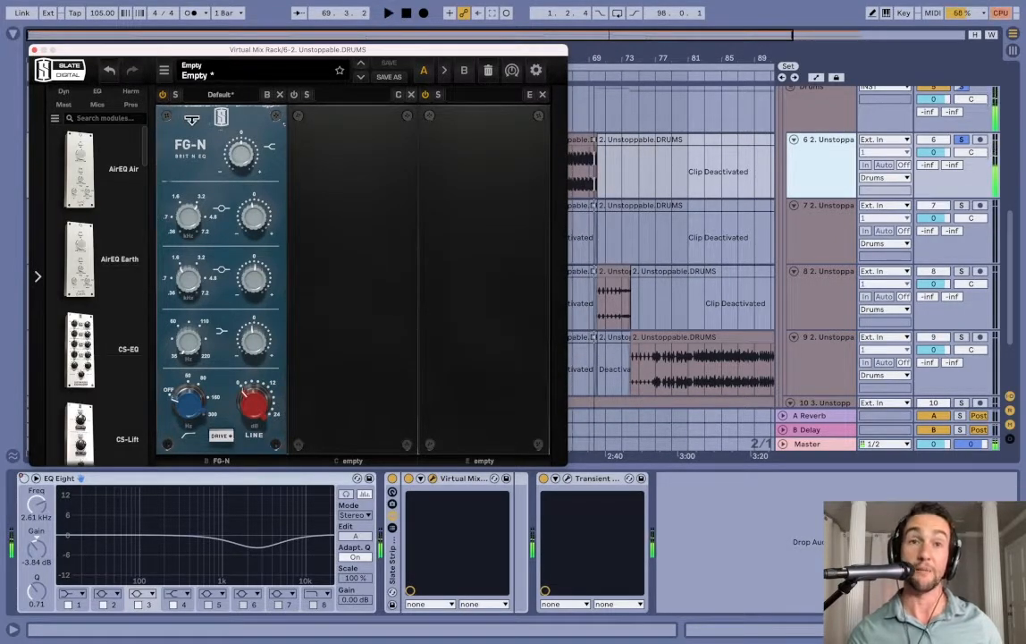
pyautogui.click(433, 479)
pyautogui.click(434, 479)
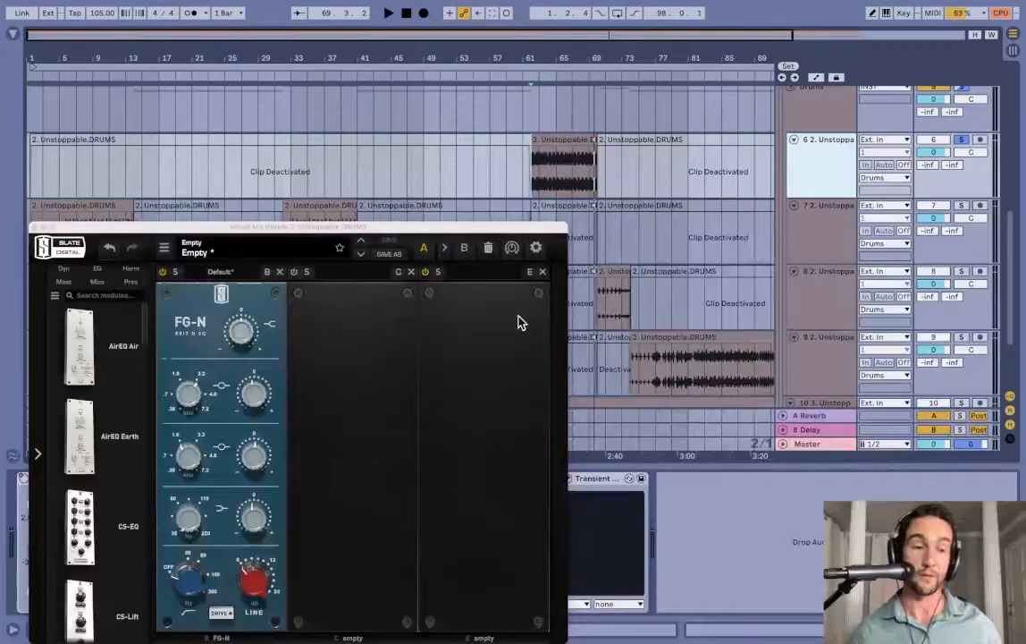
pyautogui.moveTo(442, 228); pyautogui.dragTo(651, 75)
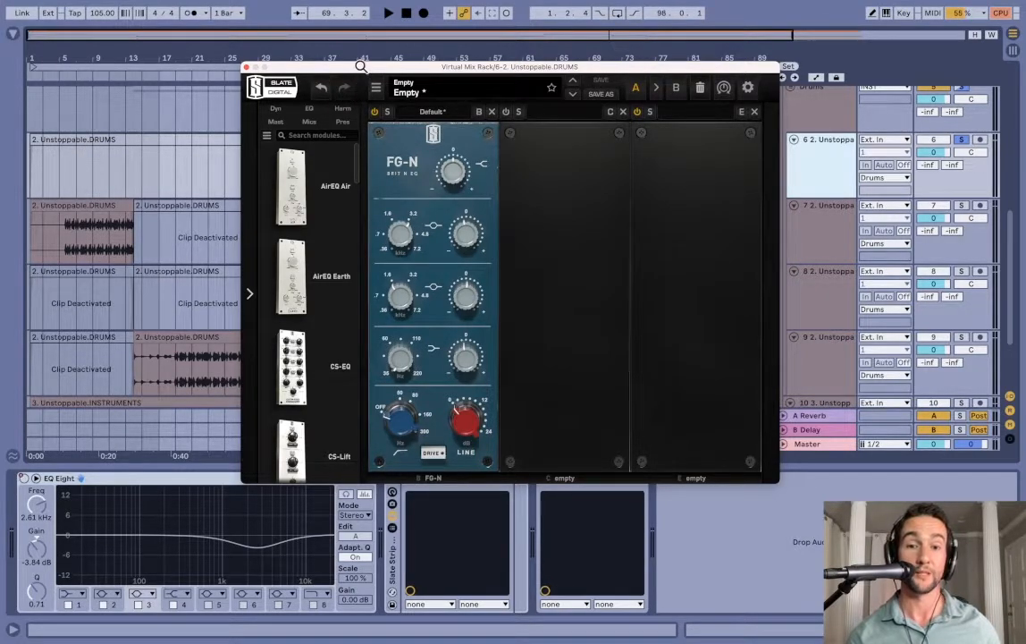
pyautogui.moveTo(361, 67); pyautogui.dragTo(391, 63)
pyautogui.click(277, 64)
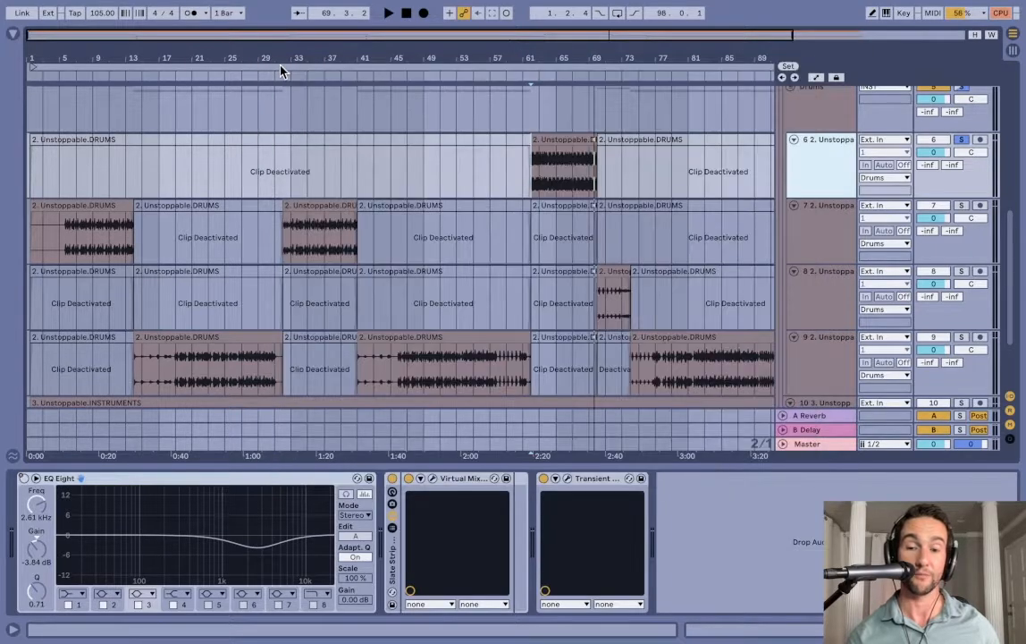
# Step: Compare the device chains of drum tracks 7 and 6, and select track 6's active clip at bar 62
pyautogui.click(315, 207)
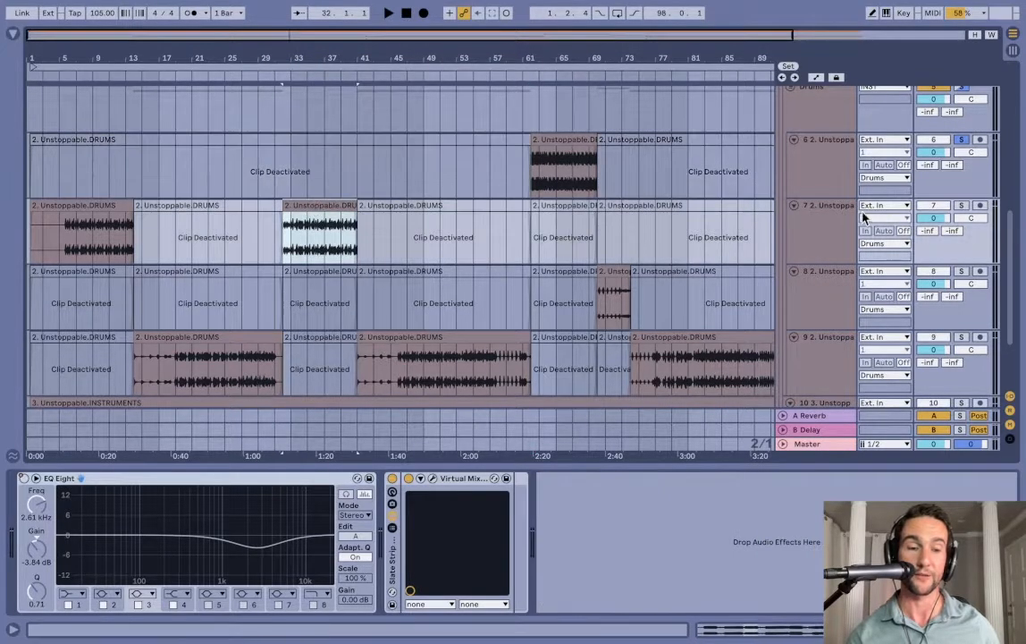
pyautogui.click(818, 231)
pyautogui.click(830, 159)
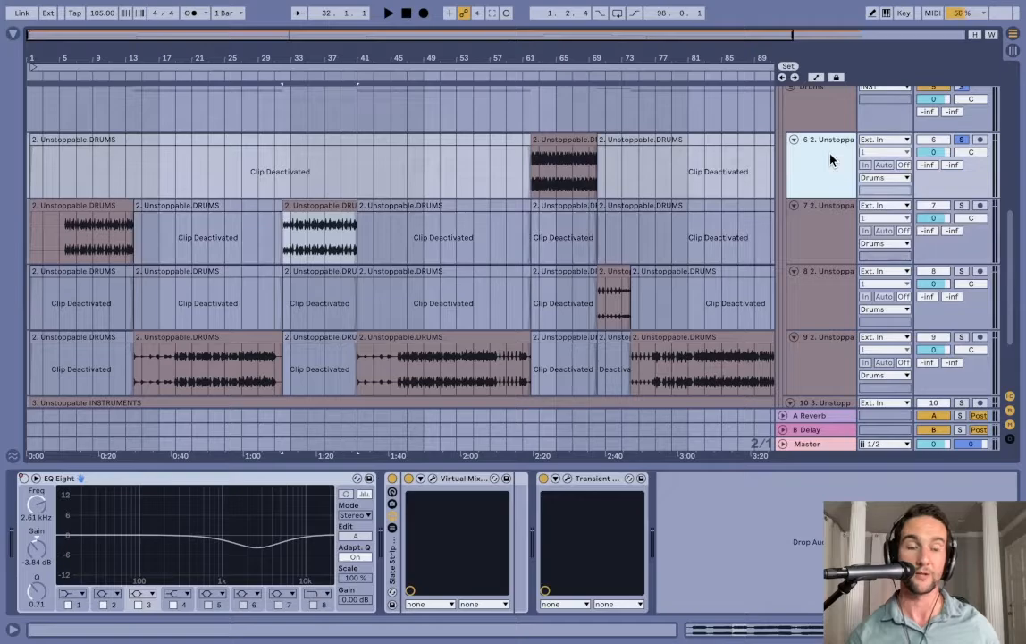
pyautogui.click(569, 141)
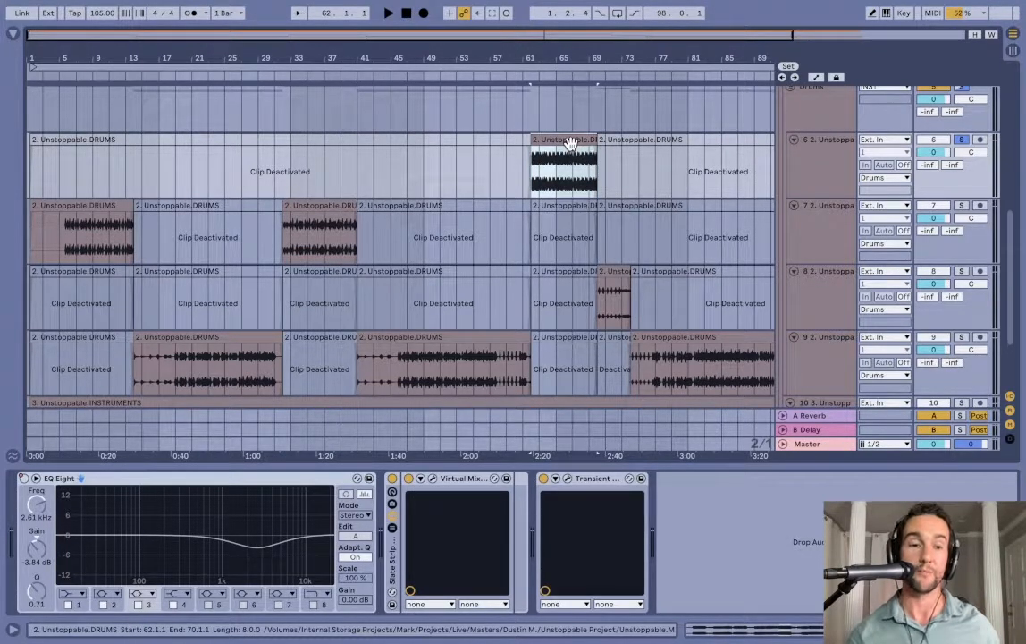
# Step: Open Transient Master on drum track 6 and move the device into the Slate Strip rack, directly after Virtual Mix Rack
pyautogui.click(568, 479)
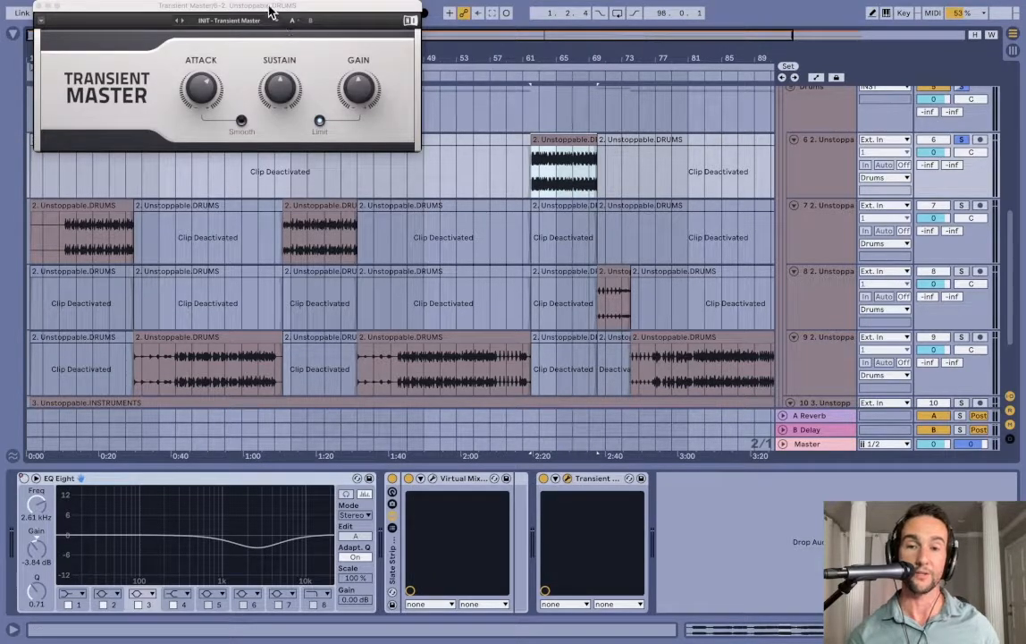
pyautogui.moveTo(270, 6); pyautogui.dragTo(481, 223)
pyautogui.click(581, 479)
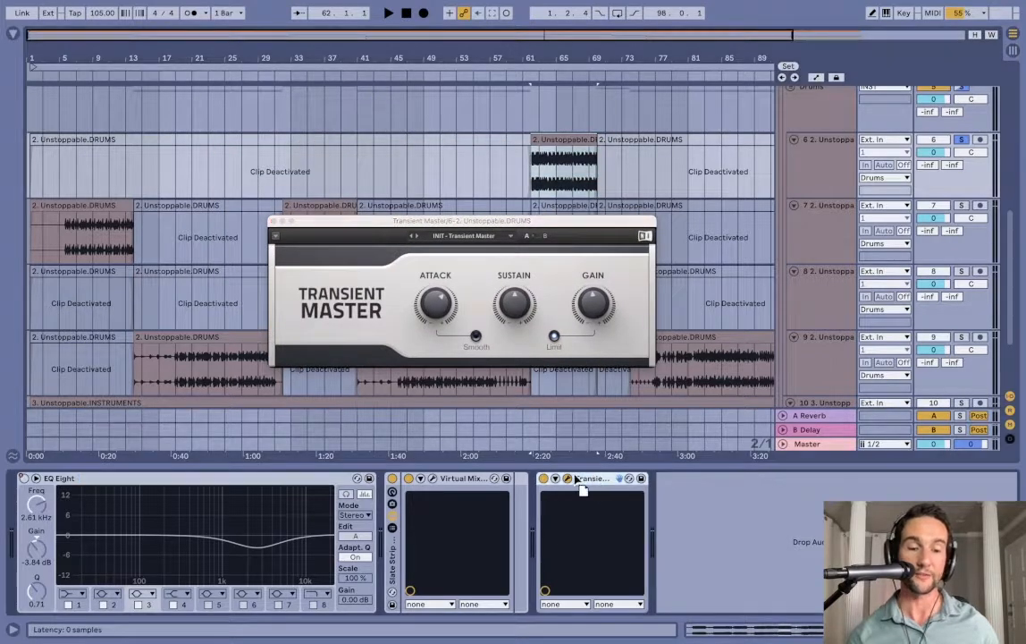
# Step: Play drum track 6 from bar 62 to compare the Slate Strip rack off and on, and close the Transient Master window
pyautogui.click(563, 196)
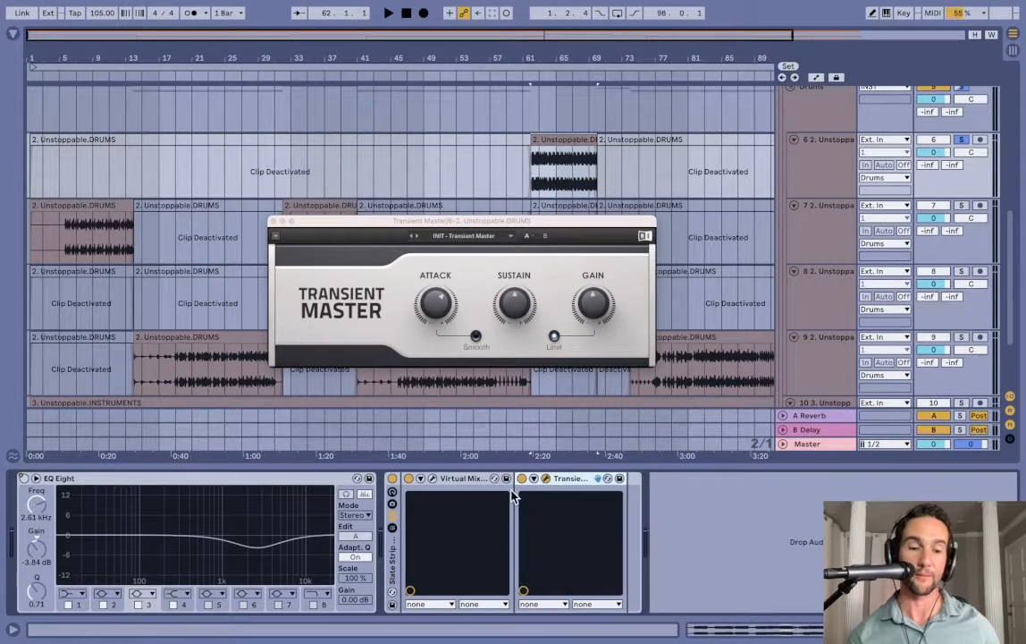
pyautogui.click(534, 177)
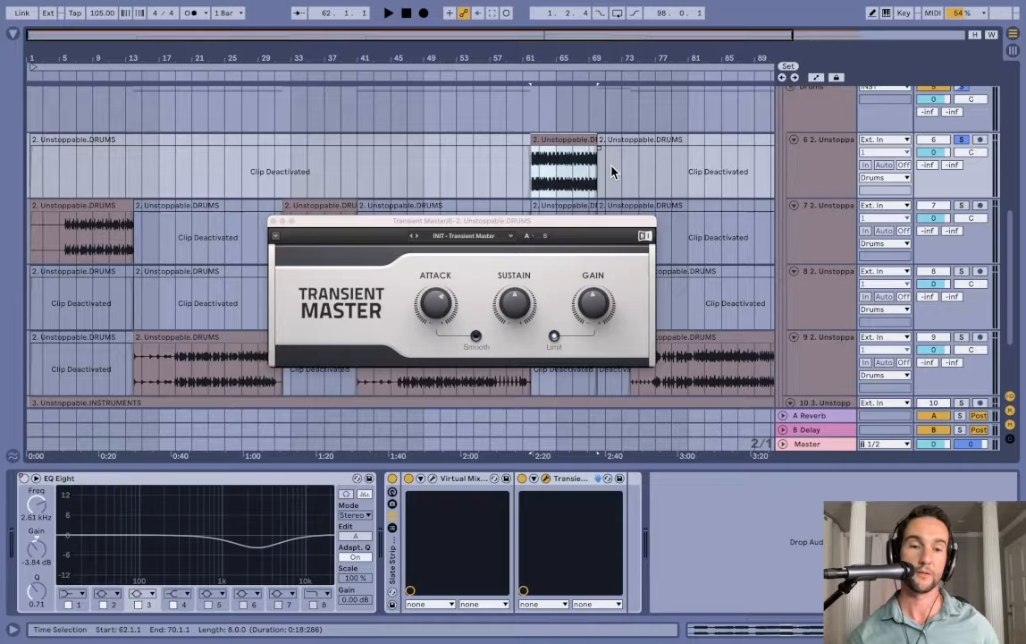
pyautogui.click(534, 183)
pyautogui.press('space')
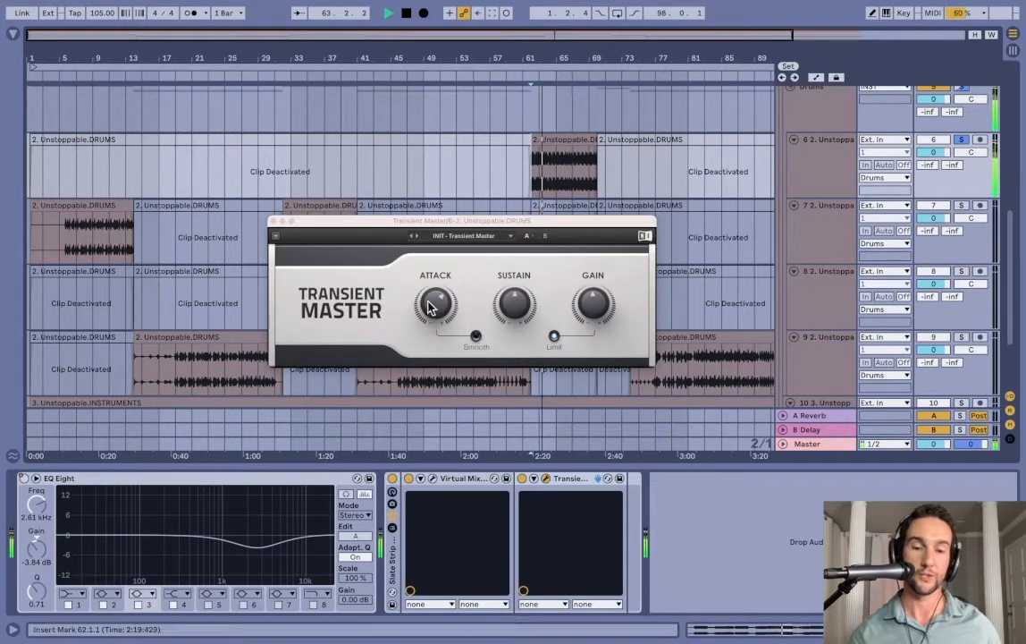
pyautogui.click(392, 479)
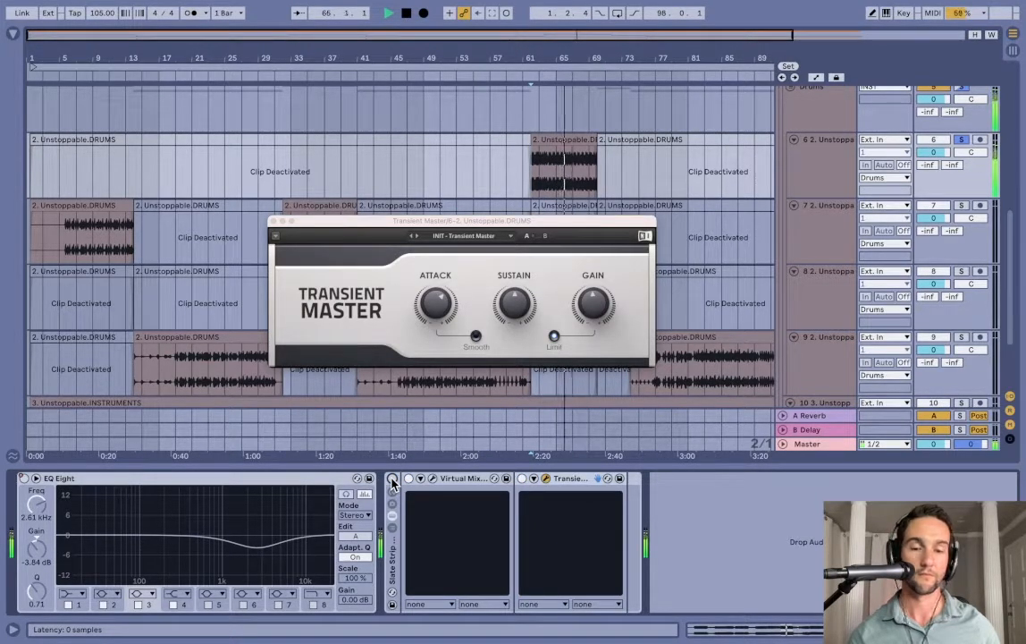
pyautogui.click(393, 480)
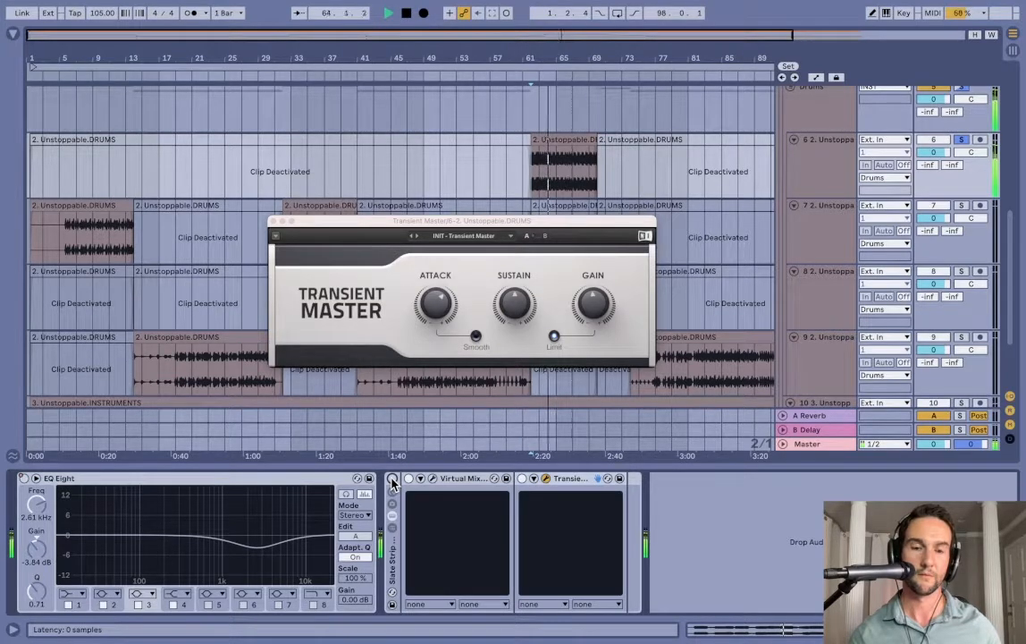
pyautogui.click(391, 480)
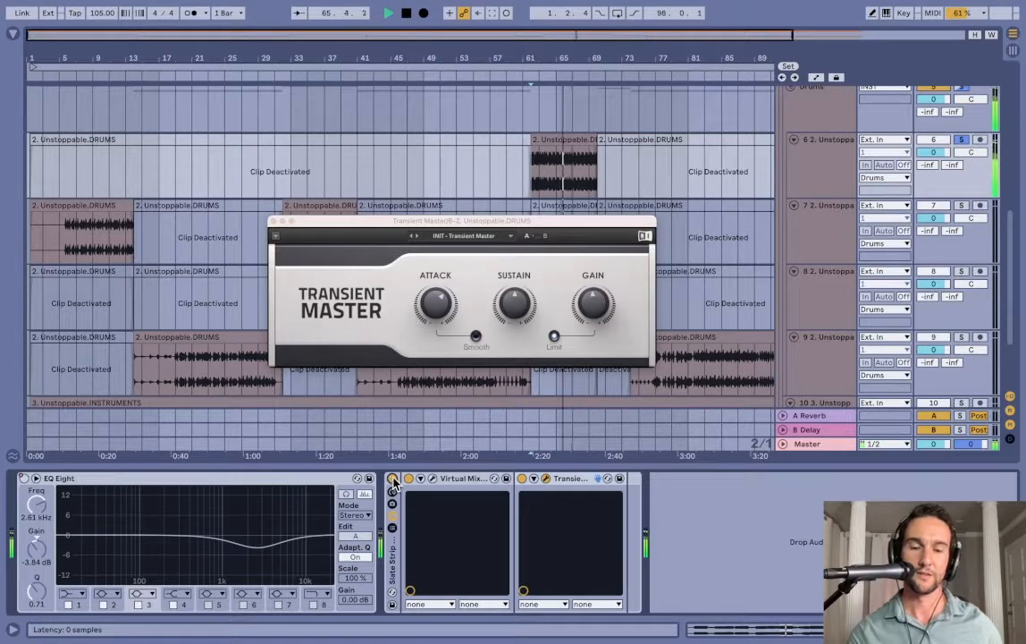
pyautogui.press('space')
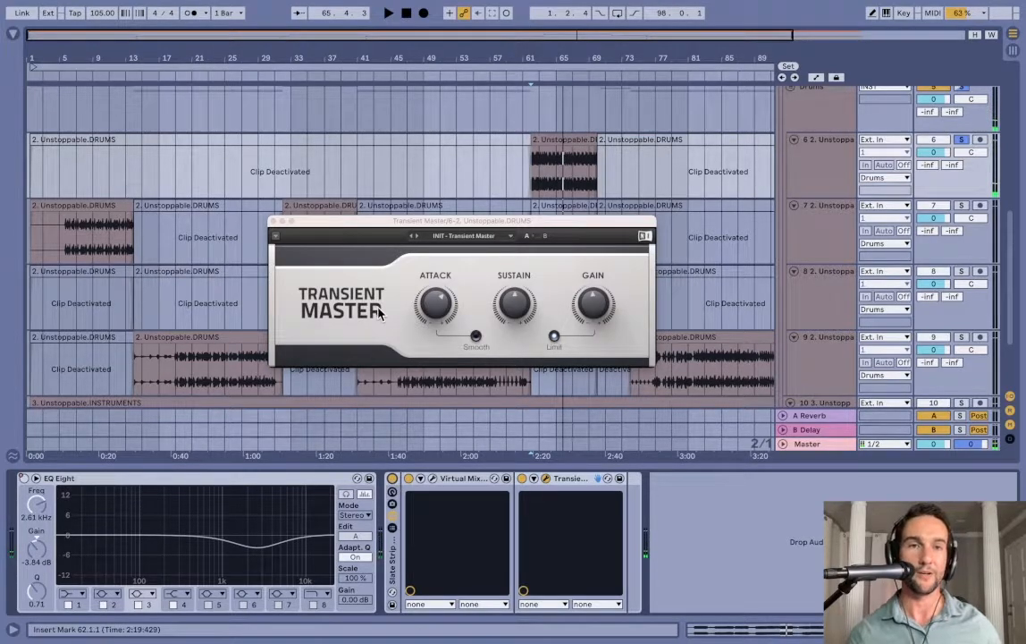
pyautogui.click(275, 221)
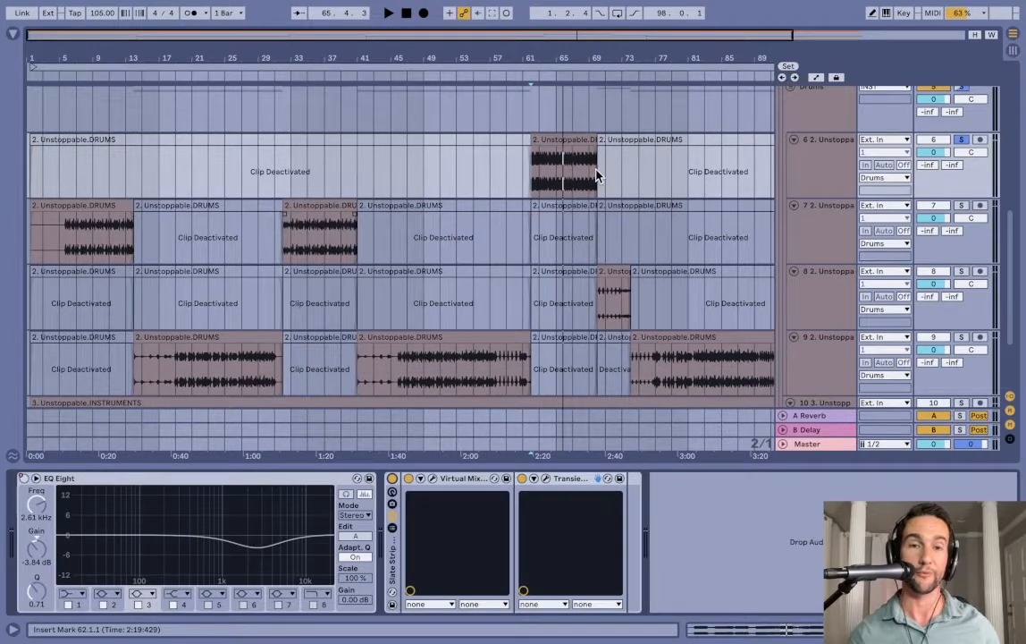
# Step: Place the insert marker at bar 63 on drum track 6 and turn off the track's solo
pyautogui.click(547, 168)
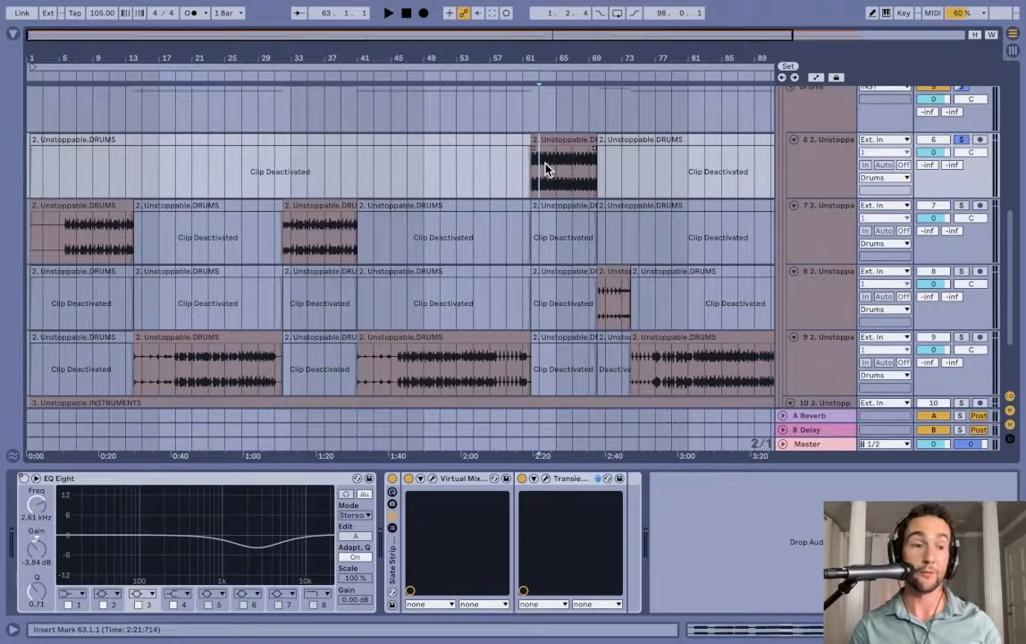
pyautogui.click(808, 445)
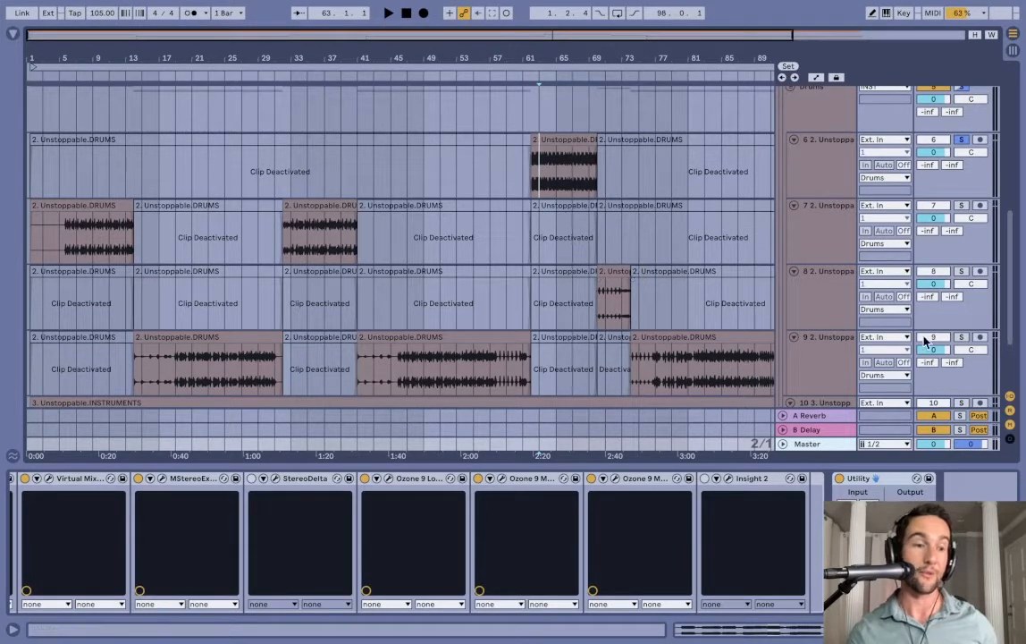
pyautogui.click(962, 143)
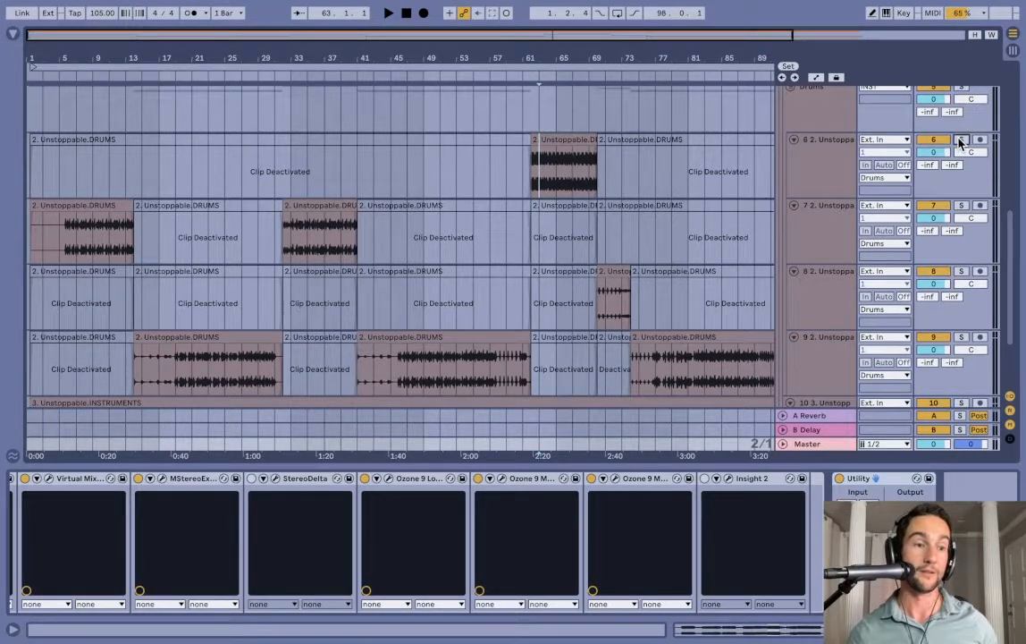
# Step: Set the volume of track 2, holding the Unstoppable_060222_3 clip, to -8 dB
pyautogui.scroll(10, 846, 191)
pyautogui.click(846, 190)
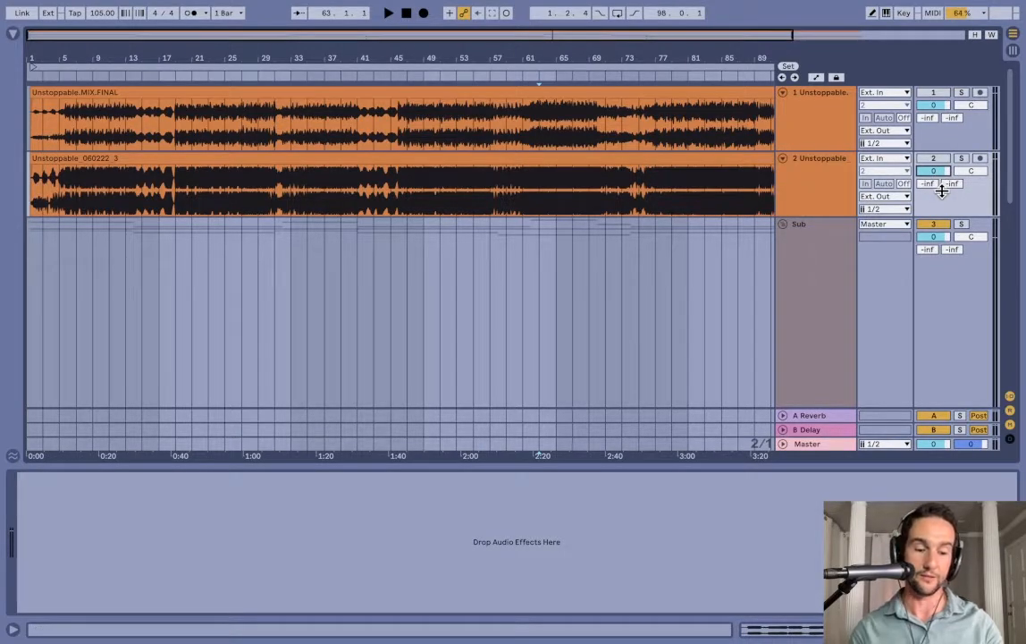
pyautogui.write('-8')
pyautogui.press('Return')
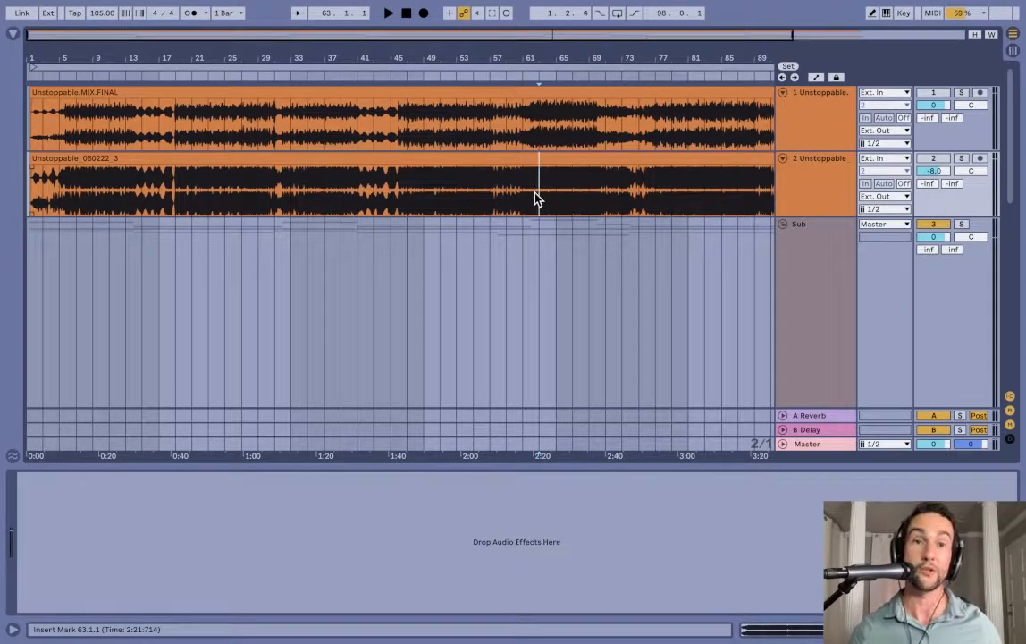
# Step: Compare playback from bar 63 of Unstoppable.MIX.FINAL on track 1 and Unstoppable_060222_3 on track 2, soloing each in turn
pyautogui.click(962, 93)
pyautogui.press('space')
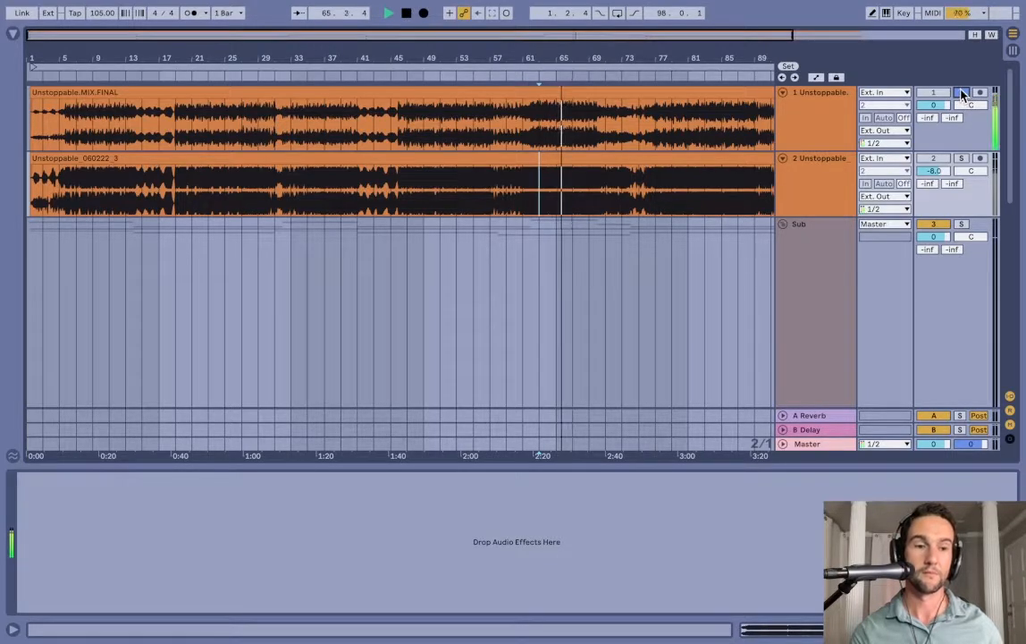
pyautogui.press('space')
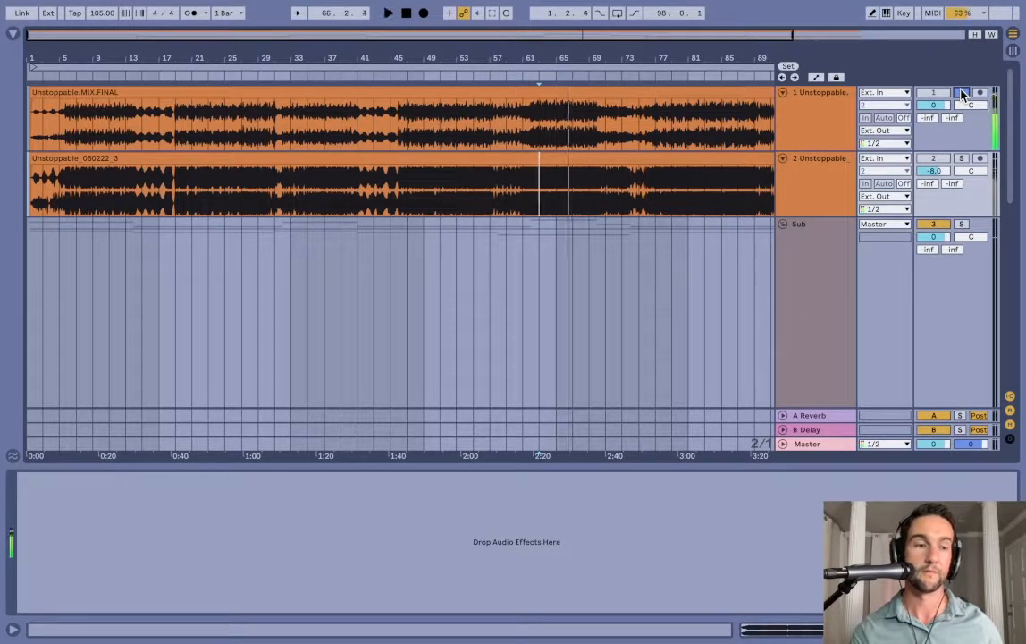
pyautogui.click(960, 160)
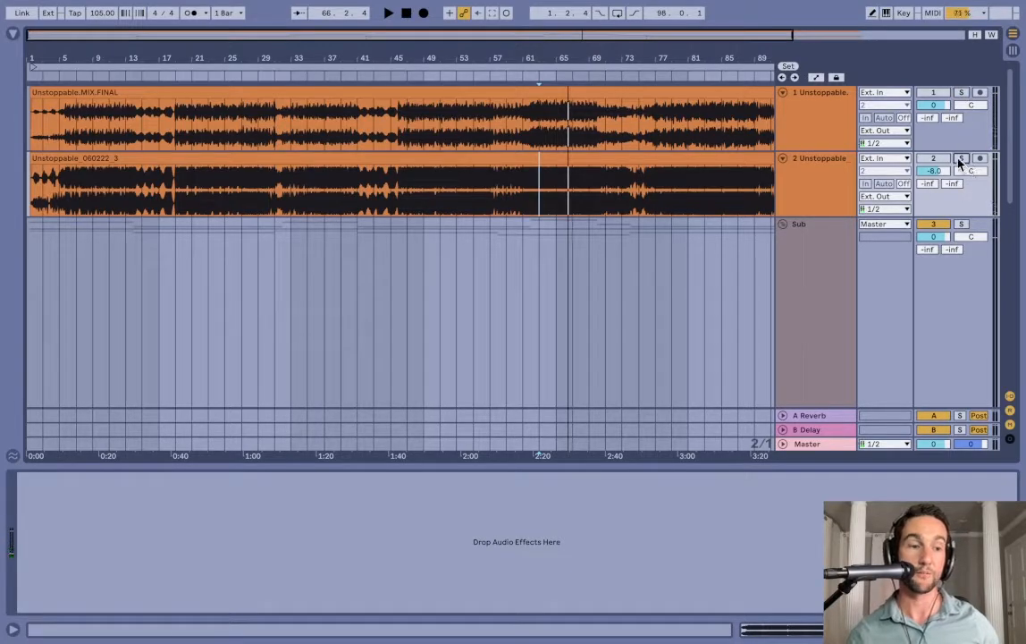
pyautogui.press('space')
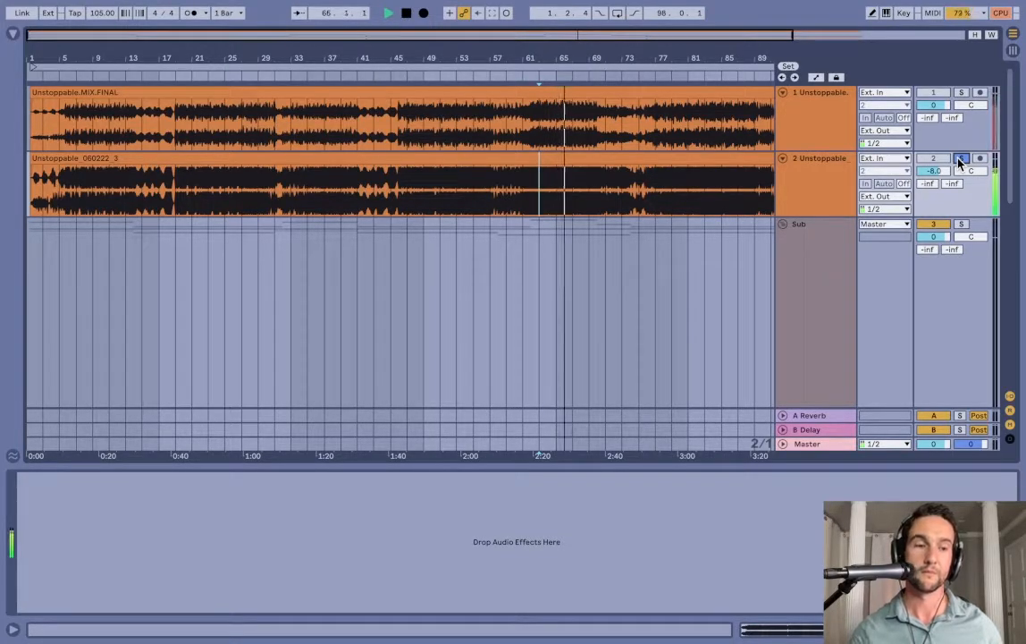
pyautogui.press('space')
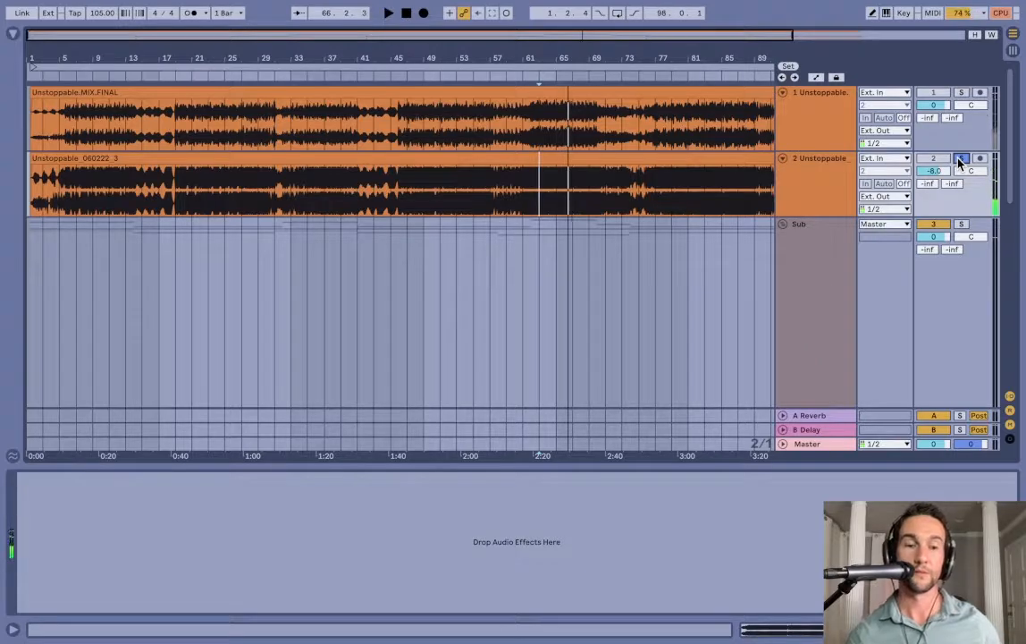
# Step: Turn off track 2's solo, play the stem session from bar 63 and display the Master track's device chain
pyautogui.click(960, 161)
pyautogui.press('space')
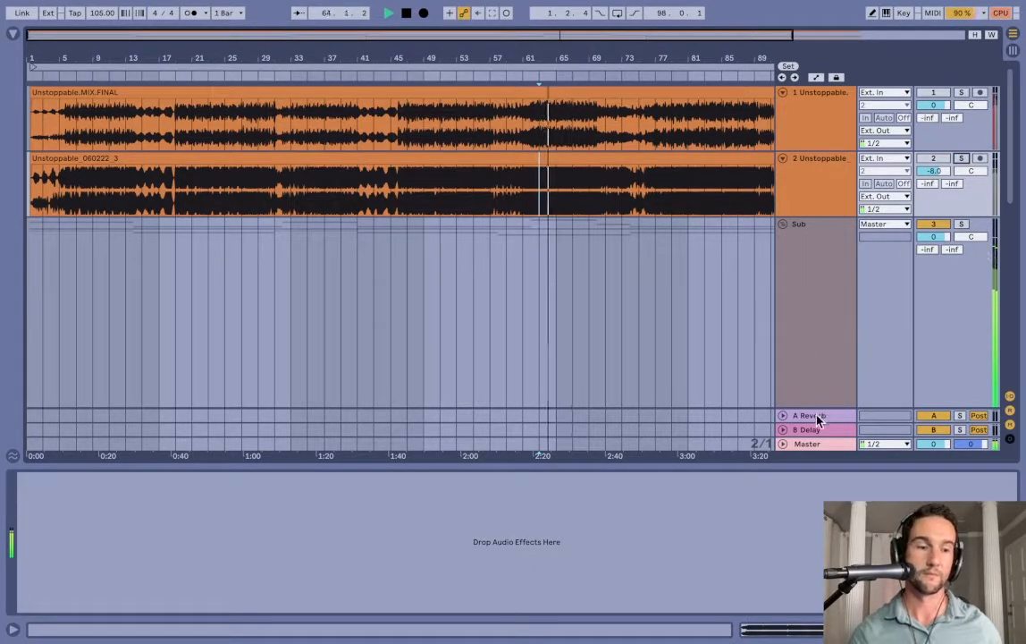
pyautogui.click(809, 444)
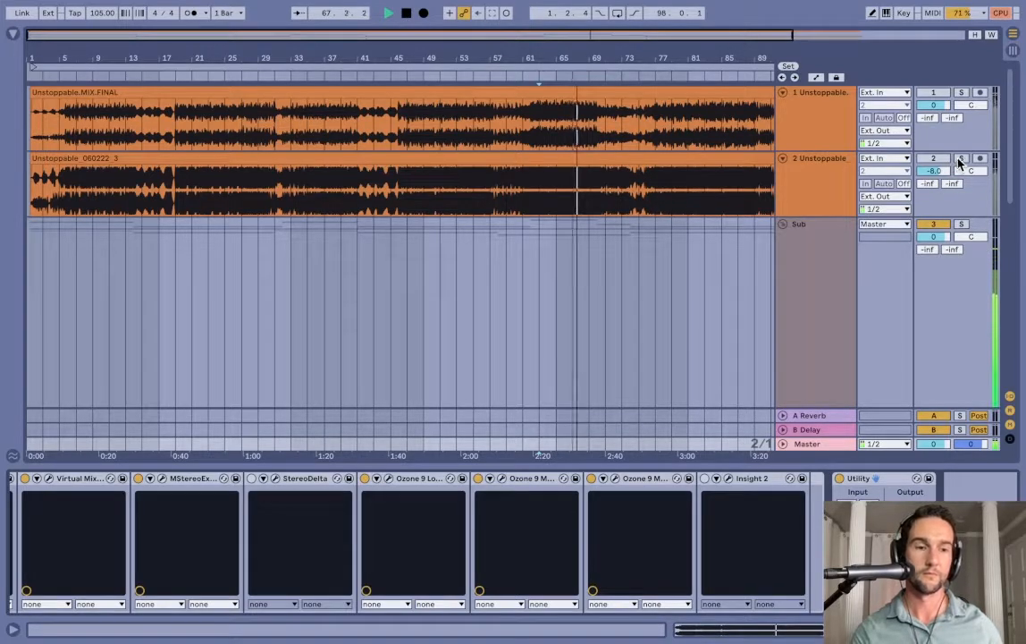
# Step: Compare playback of the stem session and the soloed Unstoppable_060222_3 track 2 from bar 63, ending with the solo off and playback stopped
pyautogui.press('space')
pyautogui.press('space')
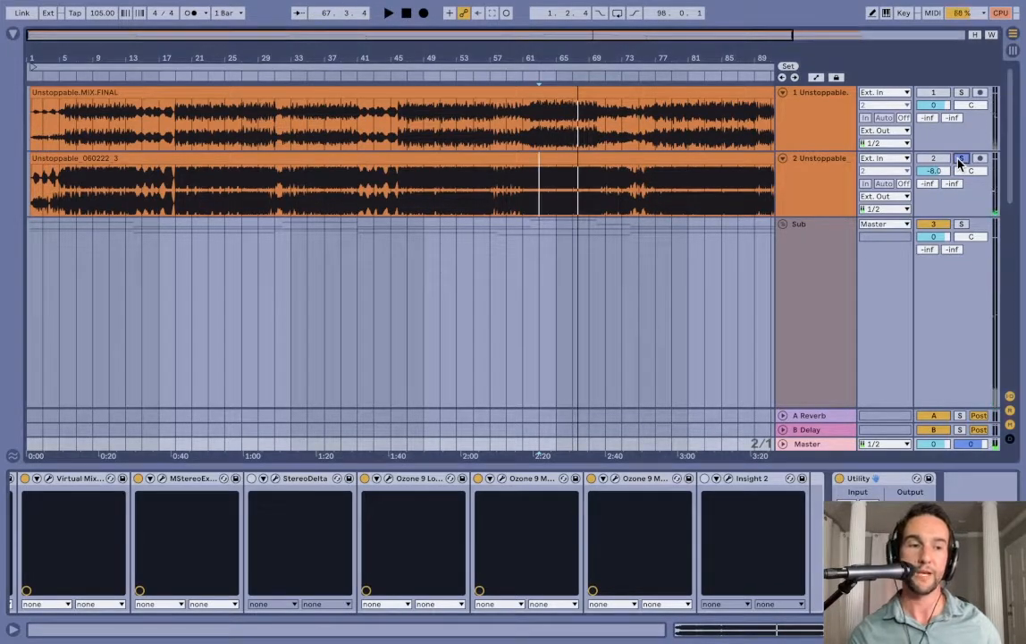
pyautogui.click(960, 159)
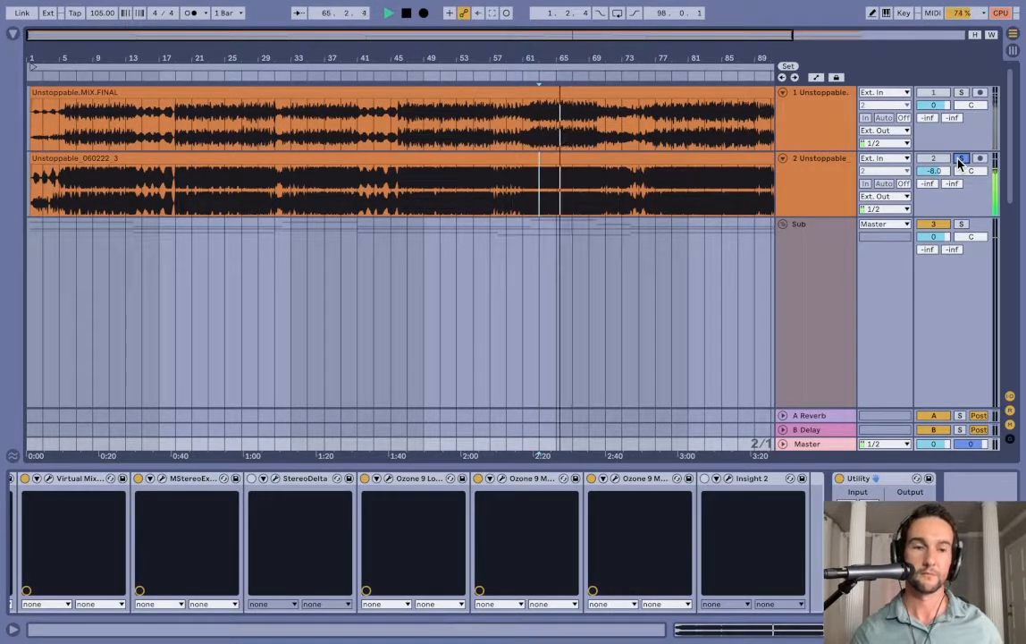
pyautogui.click(959, 161)
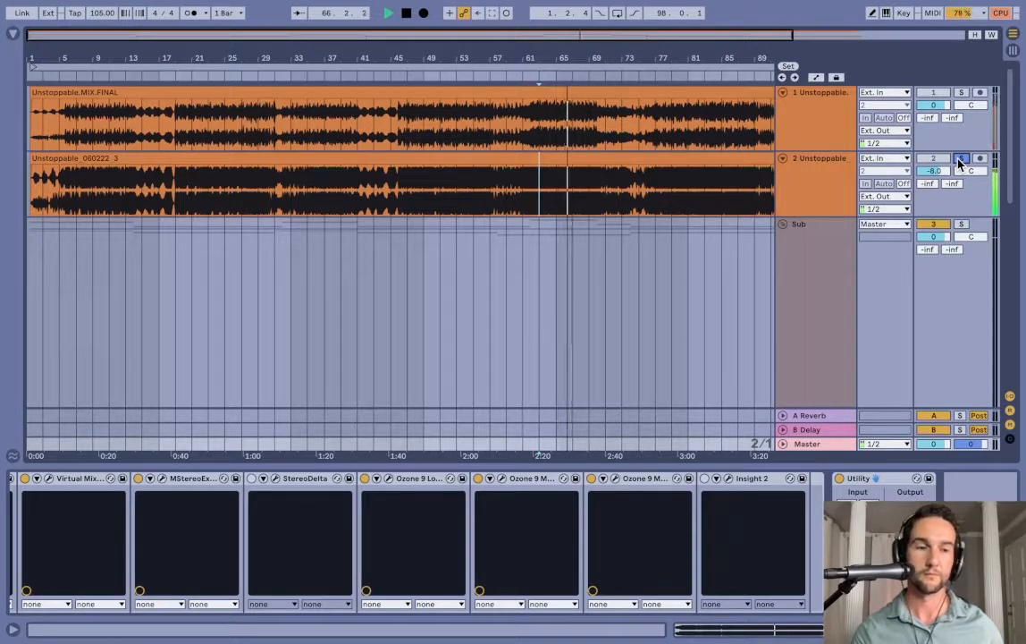
pyautogui.press('space')
pyautogui.press('space')
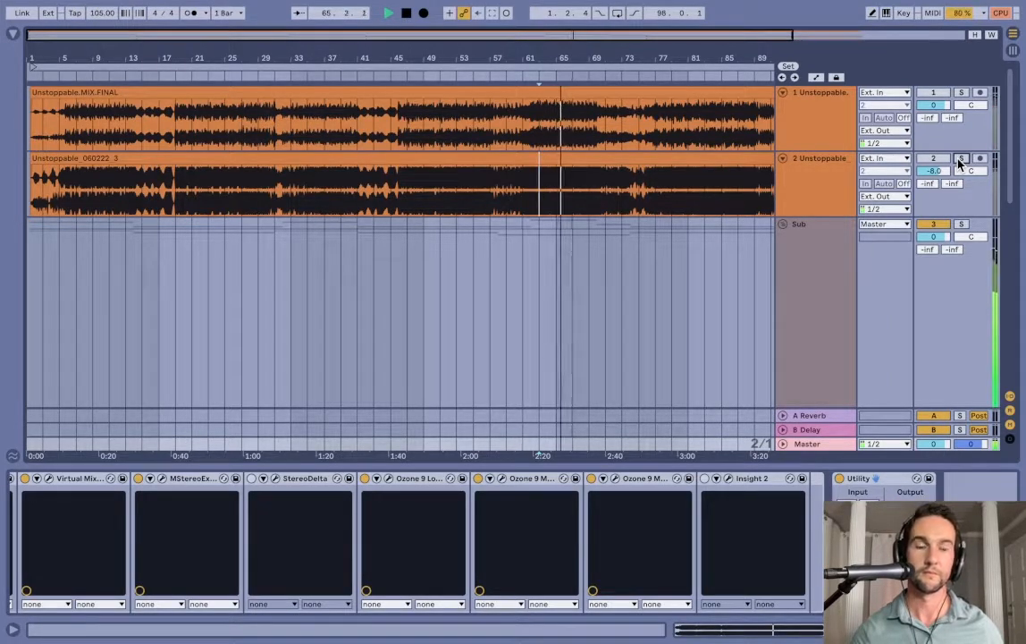
pyautogui.press('space')
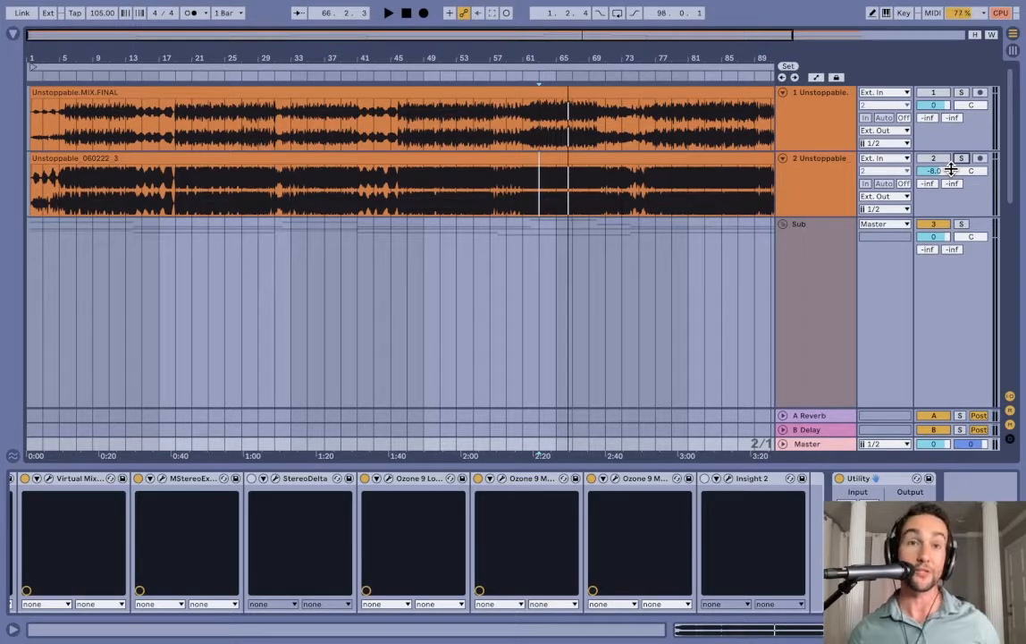
# Step: Play Unstoppable.MIX.FINAL soloed on track 1 from bar 63, stop playback and turn off its solo
pyautogui.press('space')
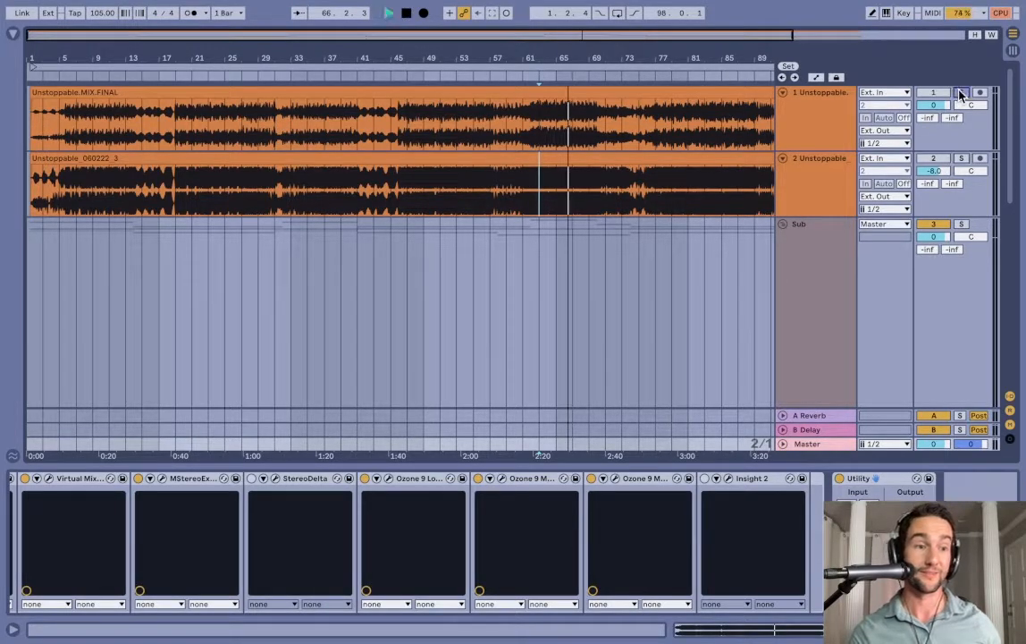
pyautogui.click(960, 93)
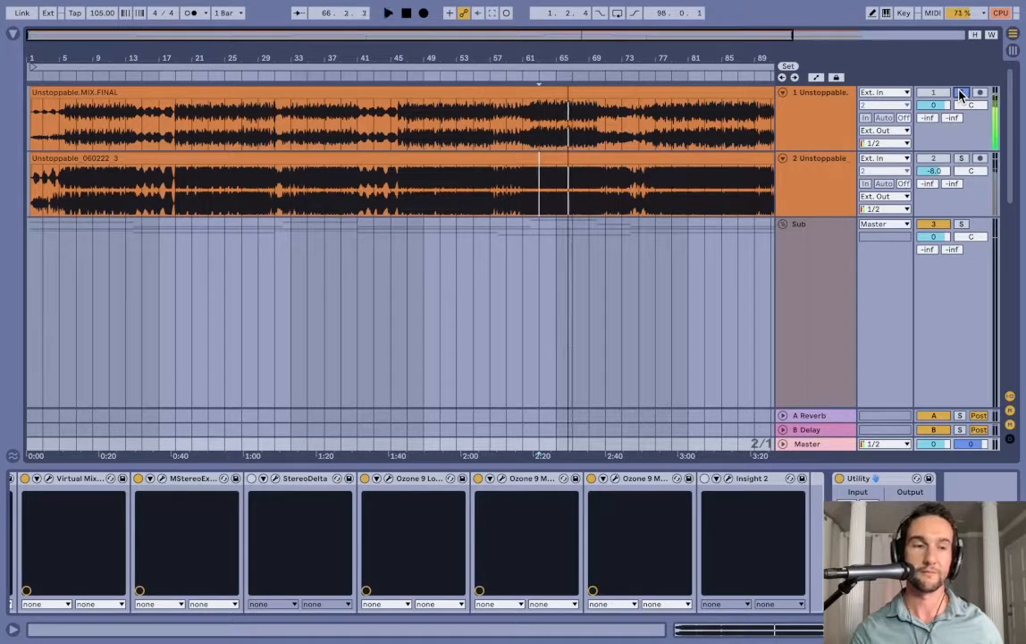
pyautogui.press('space')
pyautogui.click(961, 94)
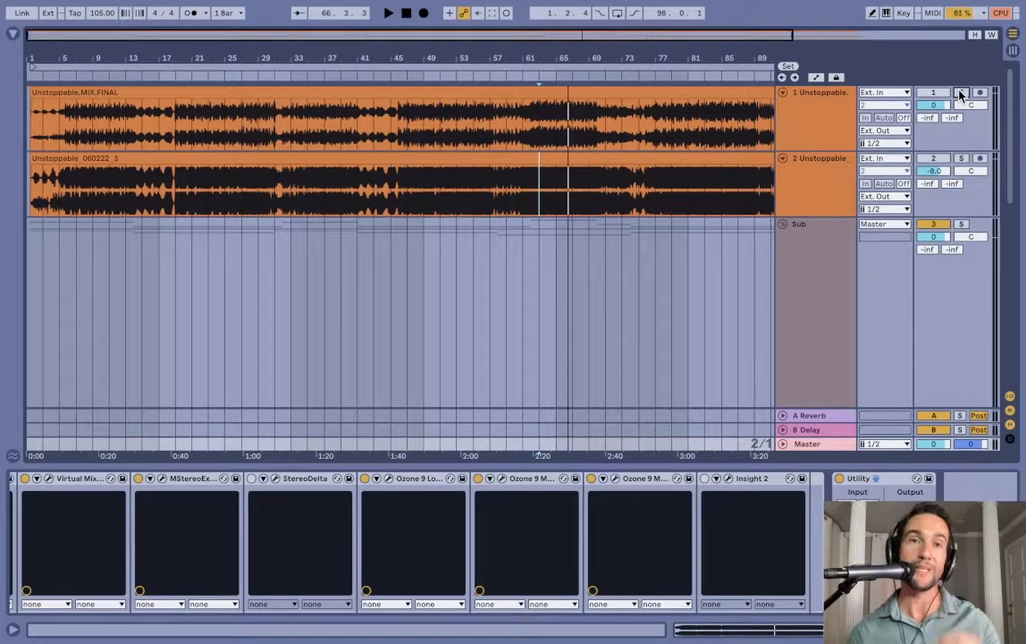
# Step: Select the active clip on drum track 6, view the track's Transient Master settings and close the plug-in window
pyautogui.scroll(-10, 632, 264)
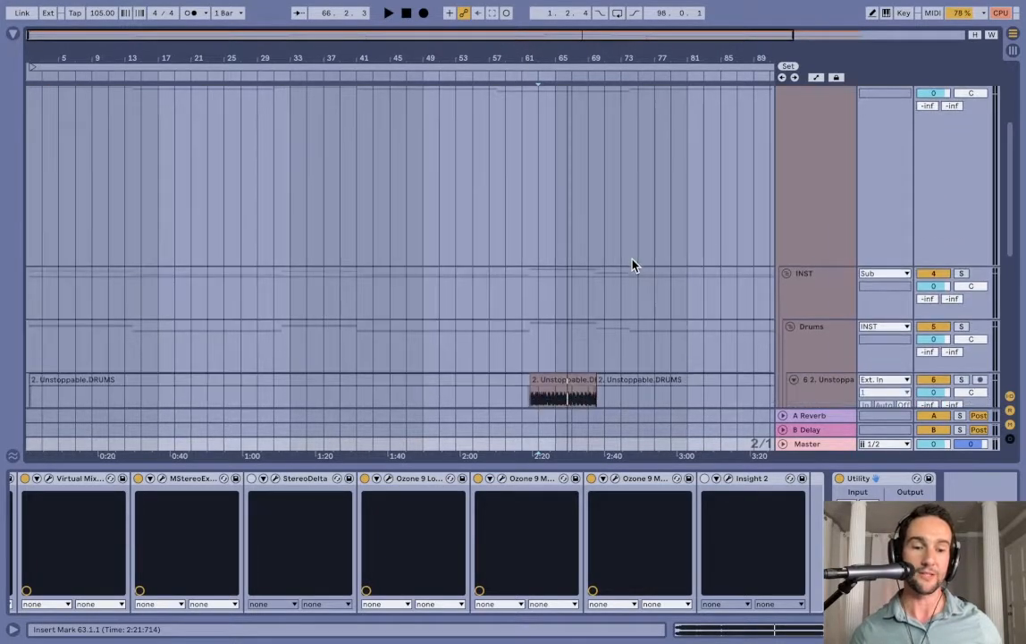
pyautogui.click(556, 312)
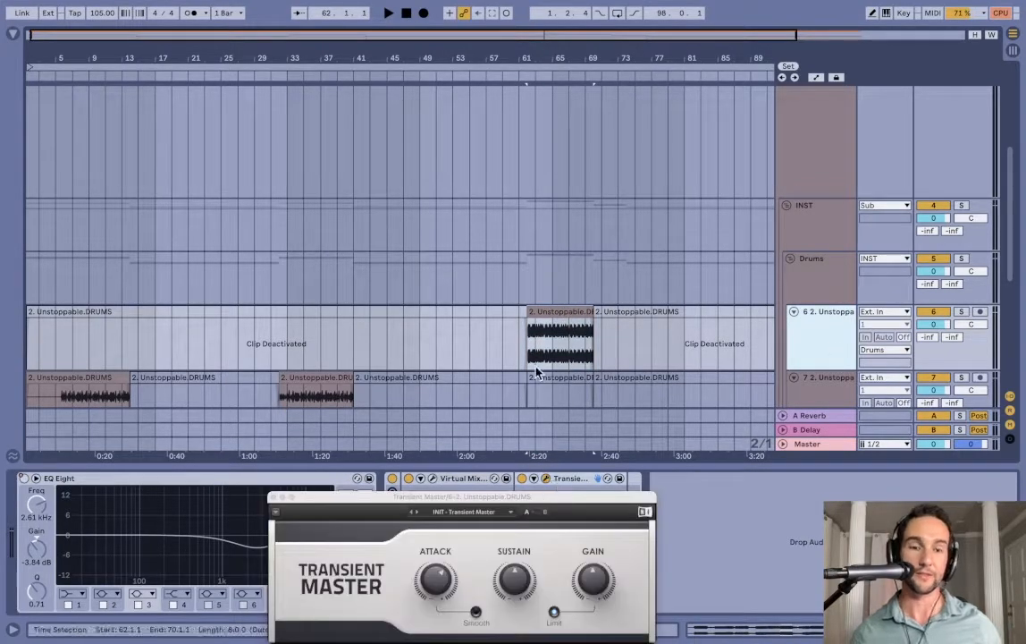
pyautogui.moveTo(515, 503); pyautogui.dragTo(534, 313)
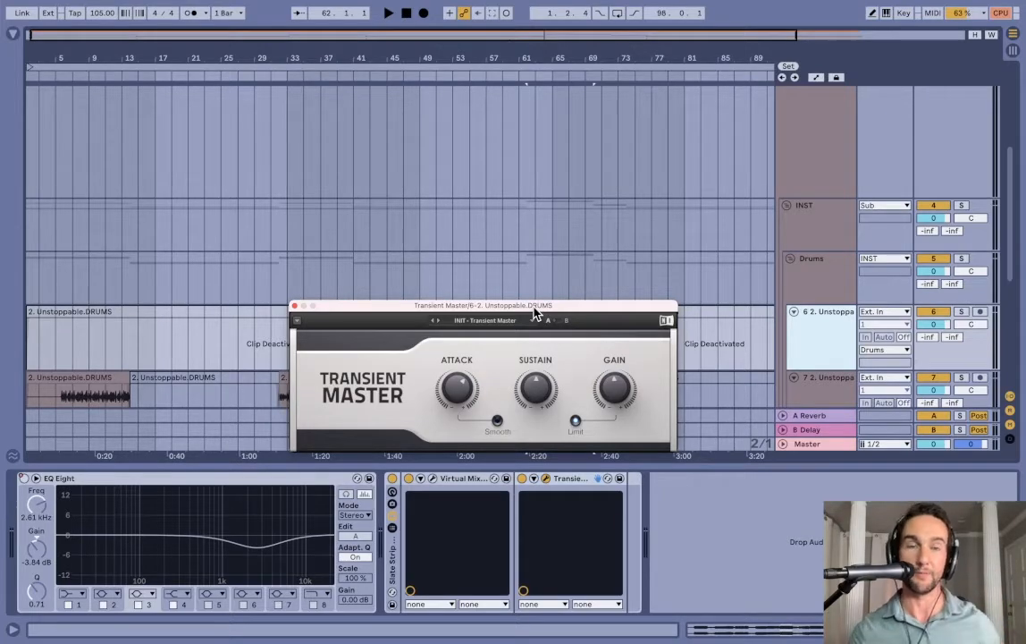
pyautogui.click(295, 308)
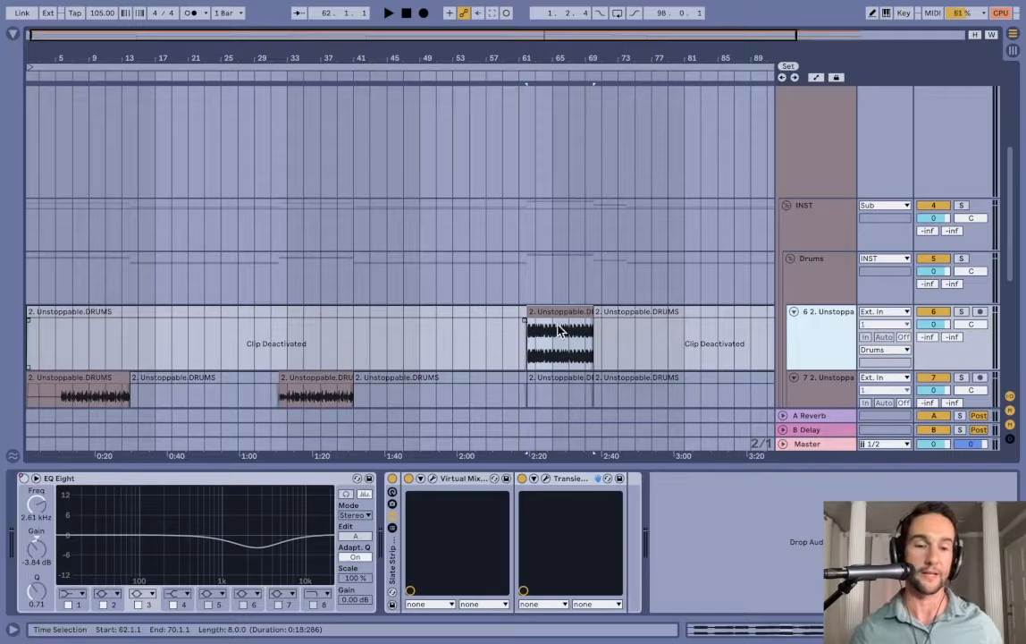
# Step: Highlight bars 63 to 69 of the Unstoppable_060222_3 clip on track 2 and place the insert marker at bar 63
pyautogui.scroll(-2, 639, 347)
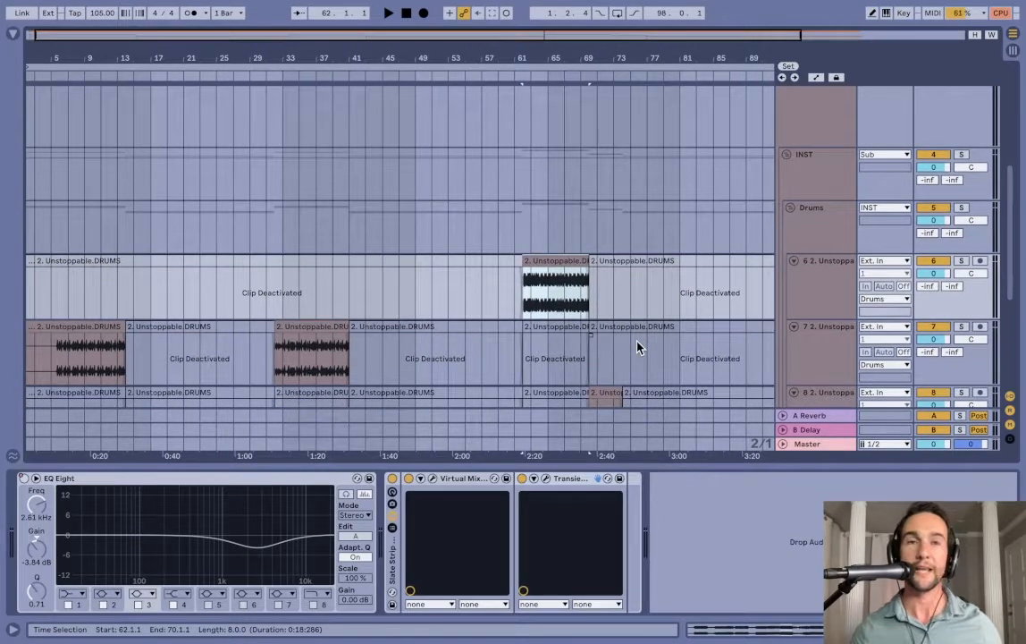
pyautogui.click(542, 291)
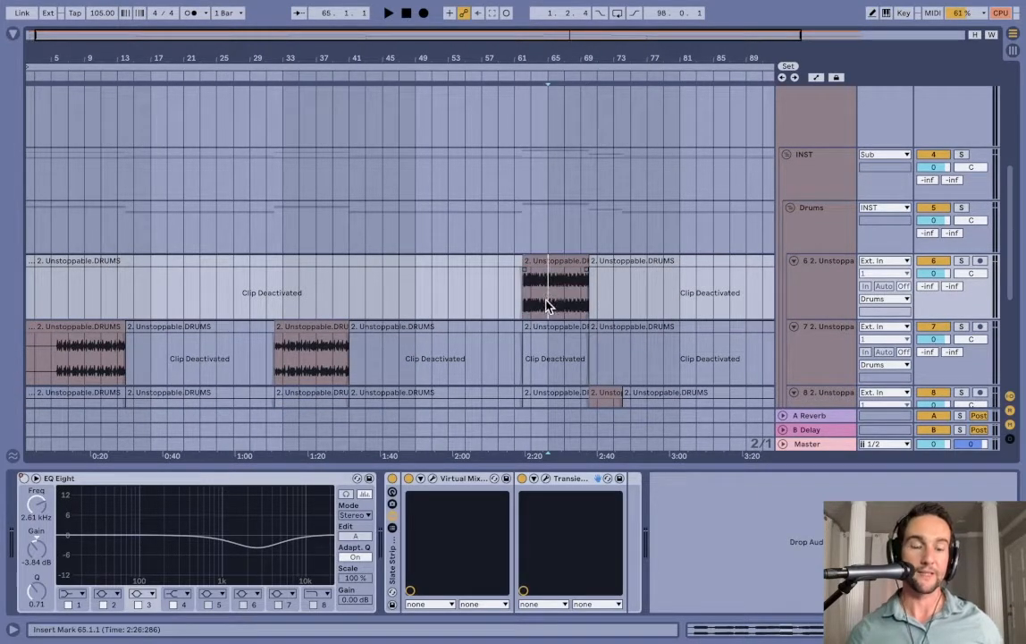
pyautogui.click(547, 307)
pyautogui.scroll(6, 566, 304)
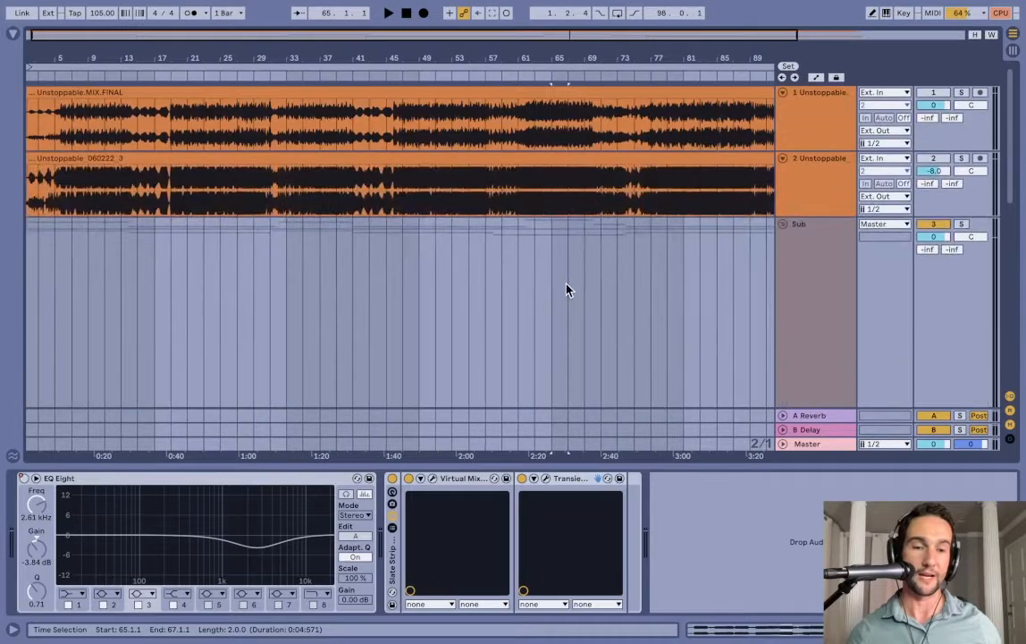
pyautogui.moveTo(532, 195); pyautogui.dragTo(582, 196)
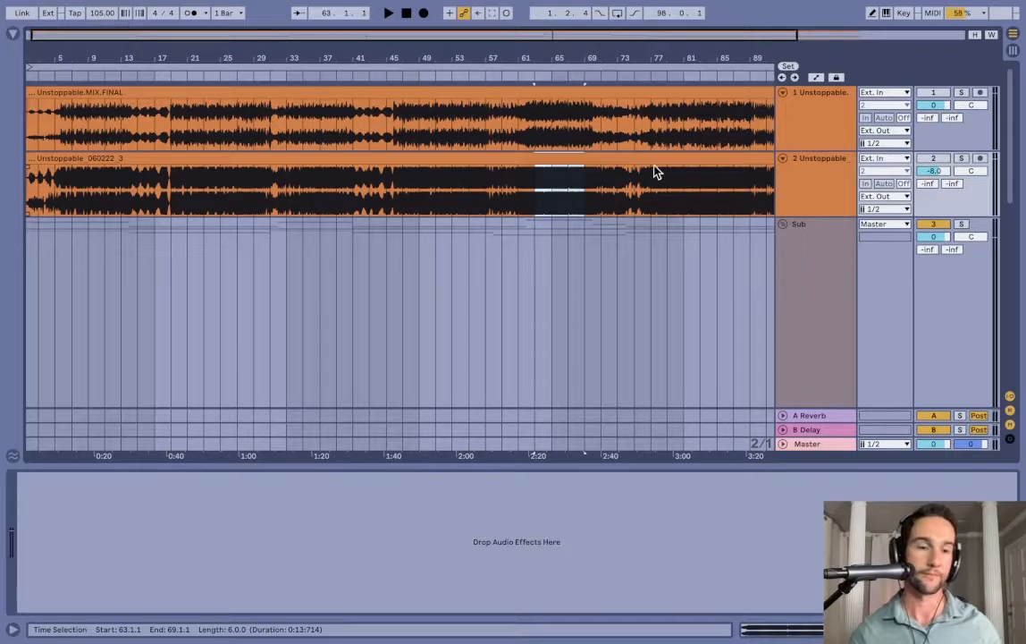
pyautogui.click(537, 205)
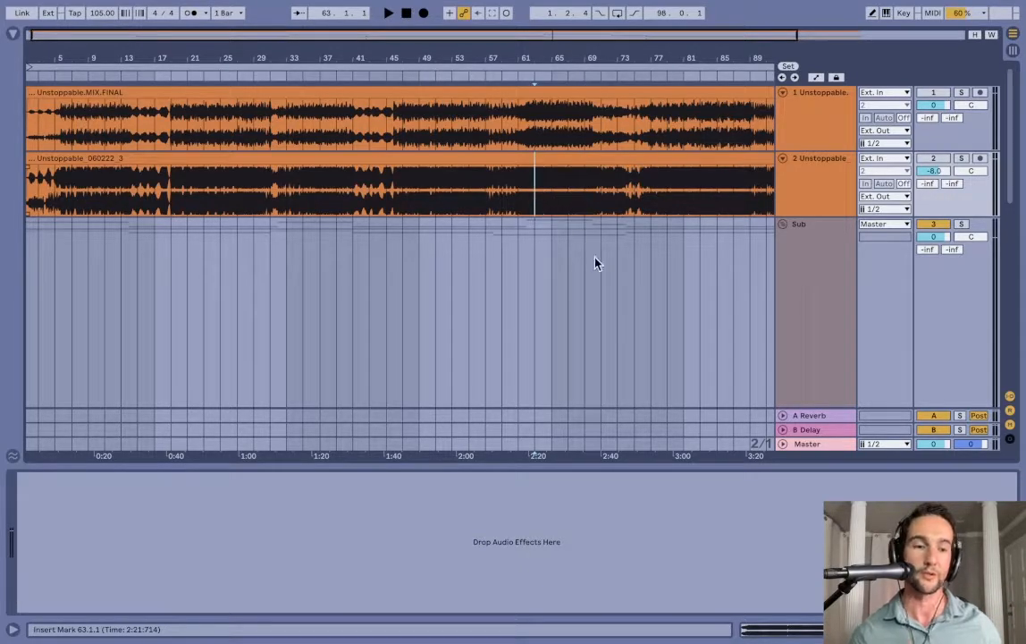
# Step: Display the device chain of drum track 7 and that of the Drums group
pyautogui.scroll(-15, 596, 262)
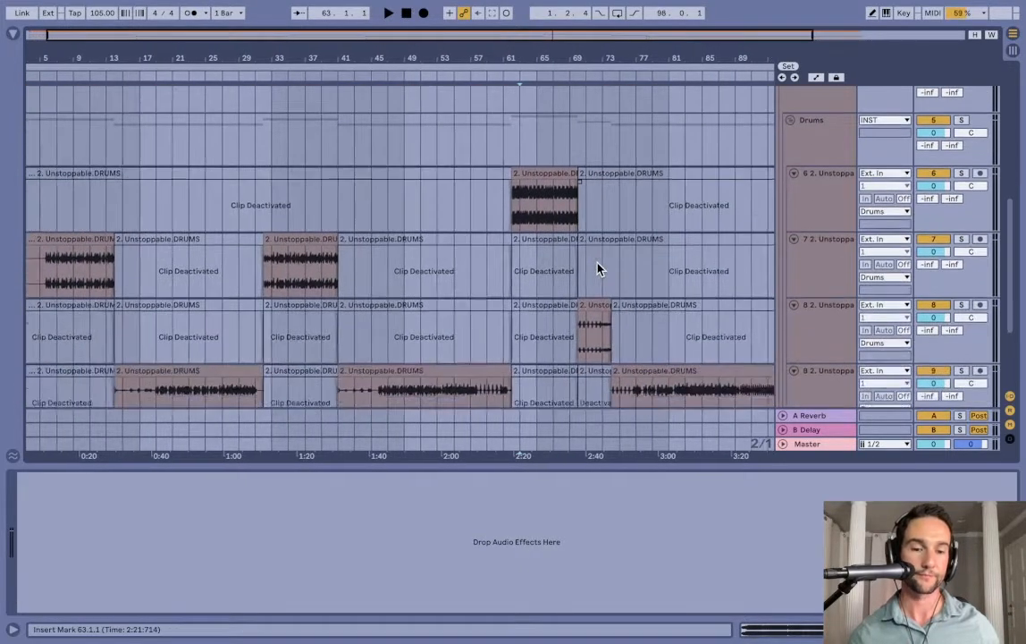
pyautogui.click(295, 268)
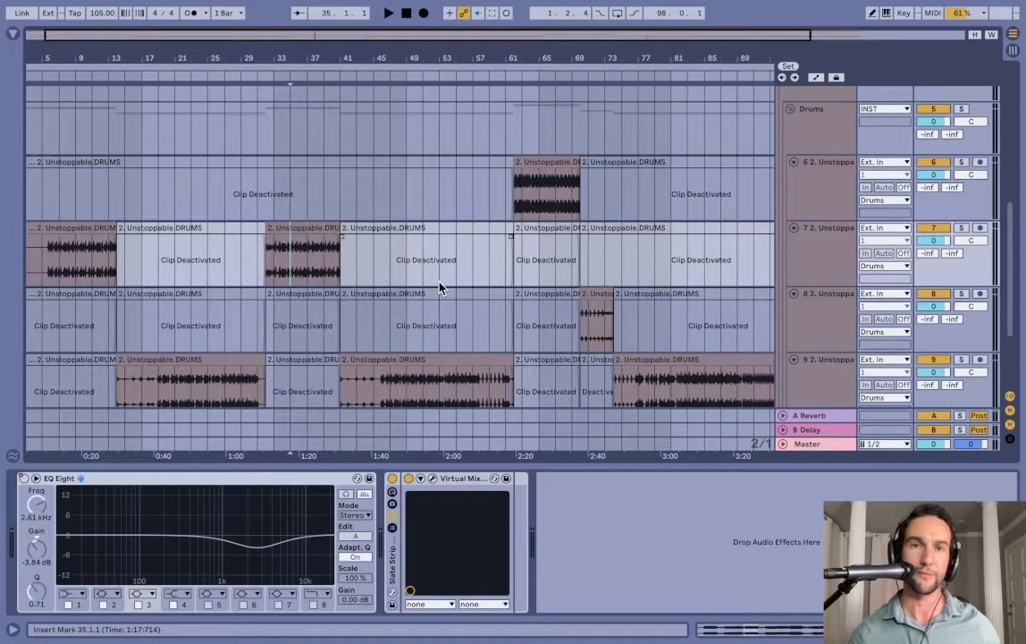
pyautogui.scroll(5, 439, 286)
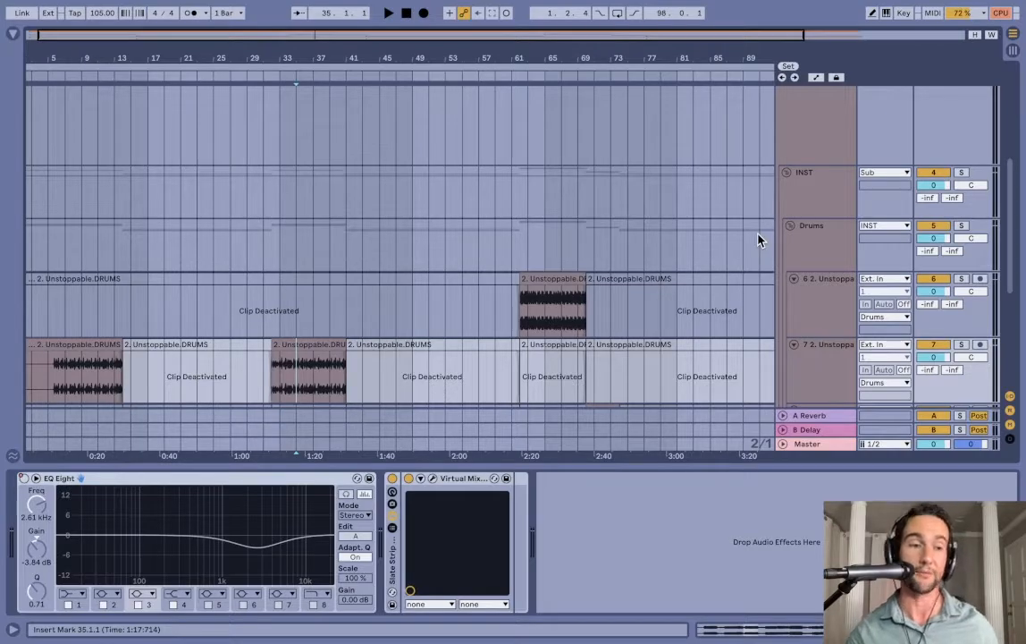
pyautogui.click(813, 245)
pyautogui.scroll(-2, 814, 247)
pyautogui.scroll(-1, 813, 246)
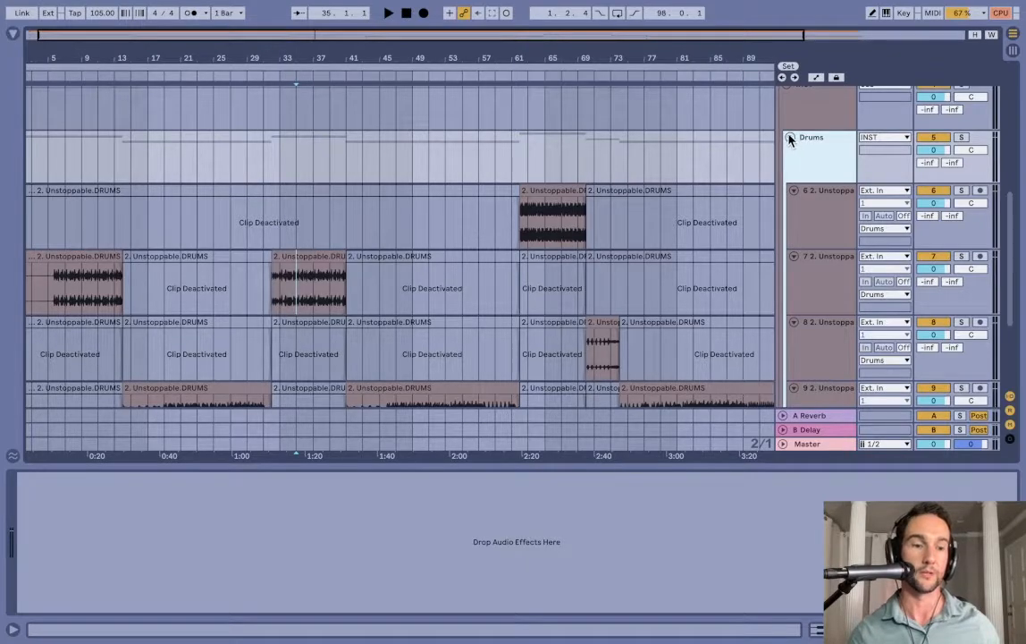
# Step: Display drum track 9's device chain and view its Virtual Mix Rack modules, closing the plug-in window again
pyautogui.scroll(-2, 815, 227)
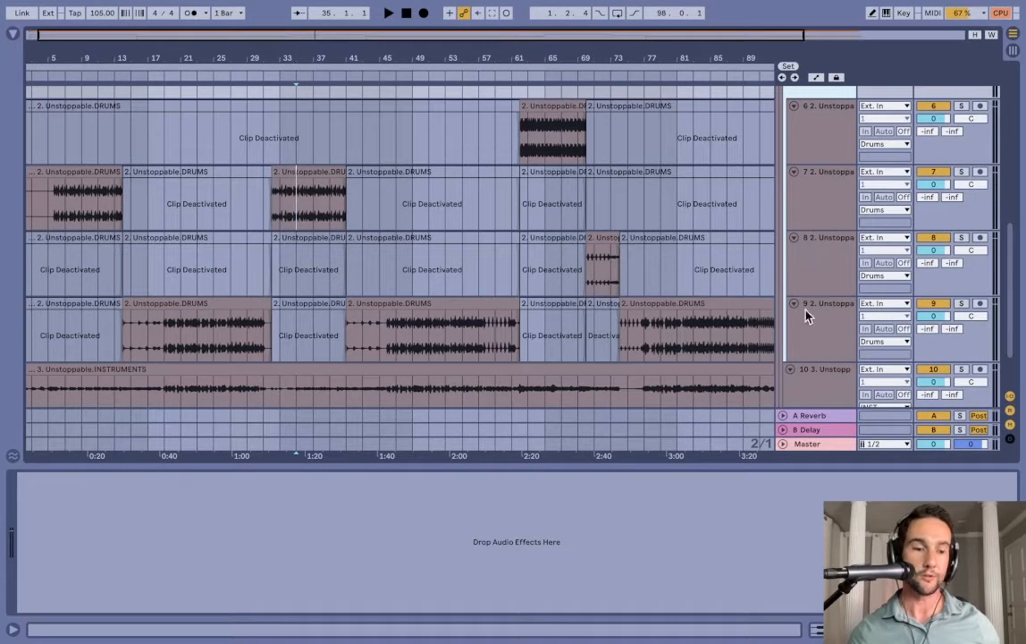
pyautogui.click(815, 336)
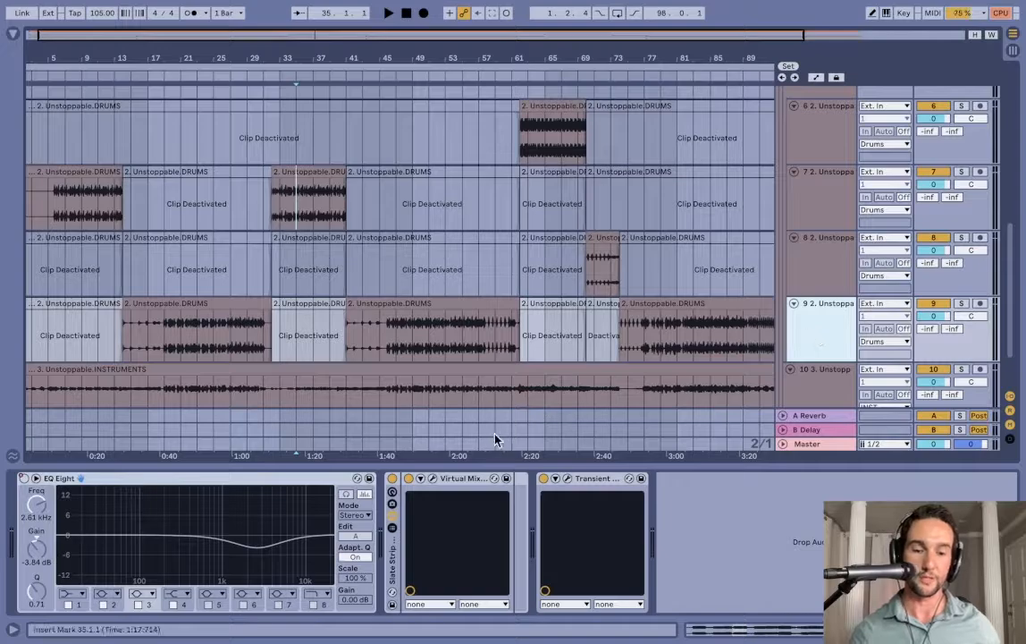
pyautogui.click(433, 479)
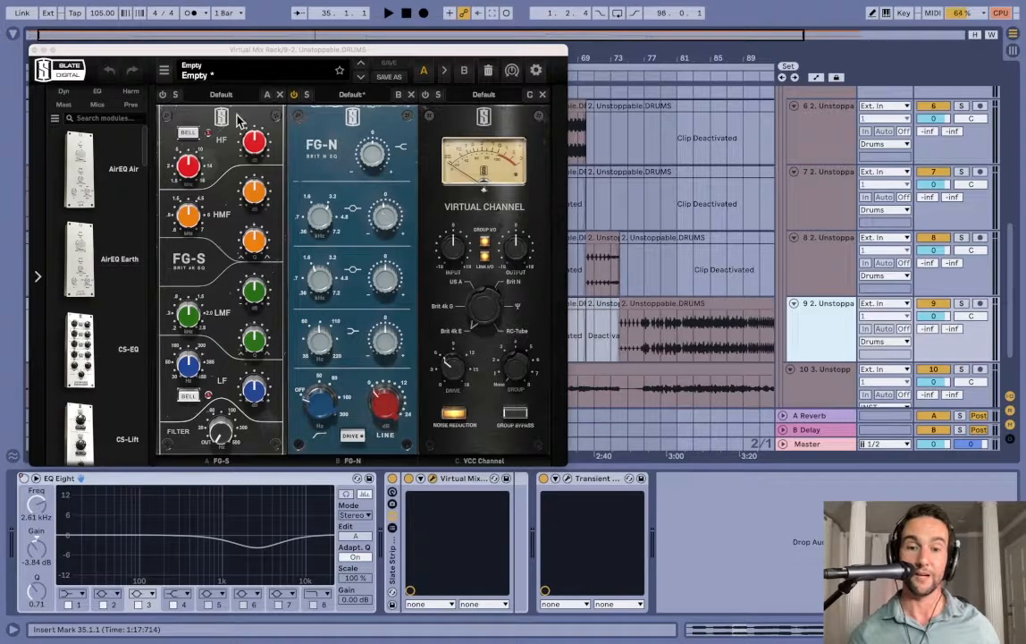
pyautogui.click(35, 50)
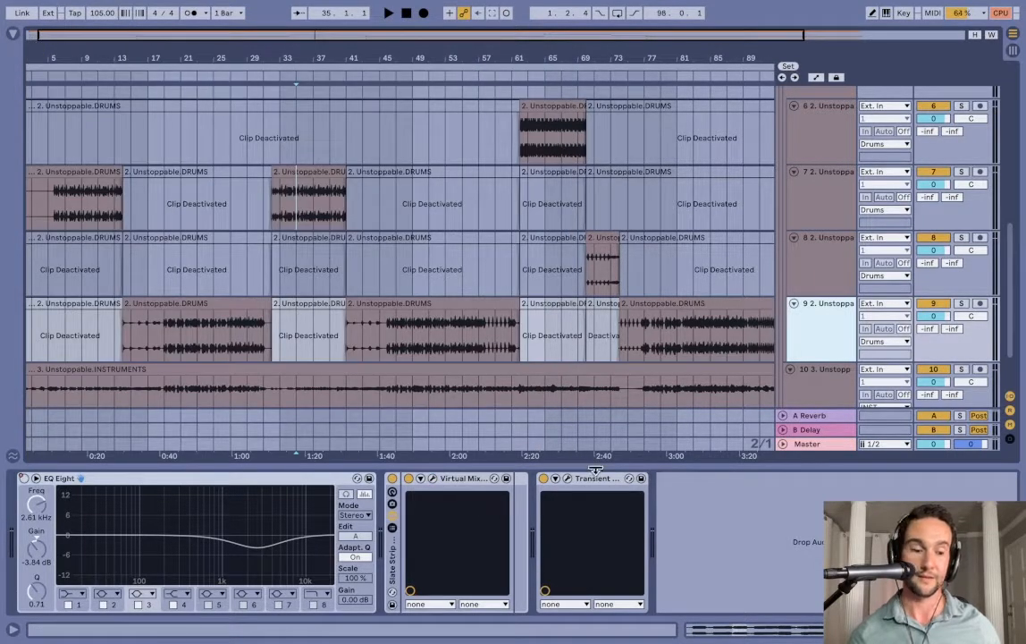
# Step: Open Transient Master on drum track 9 and switch it to the Zep Room preset
pyautogui.click(567, 479)
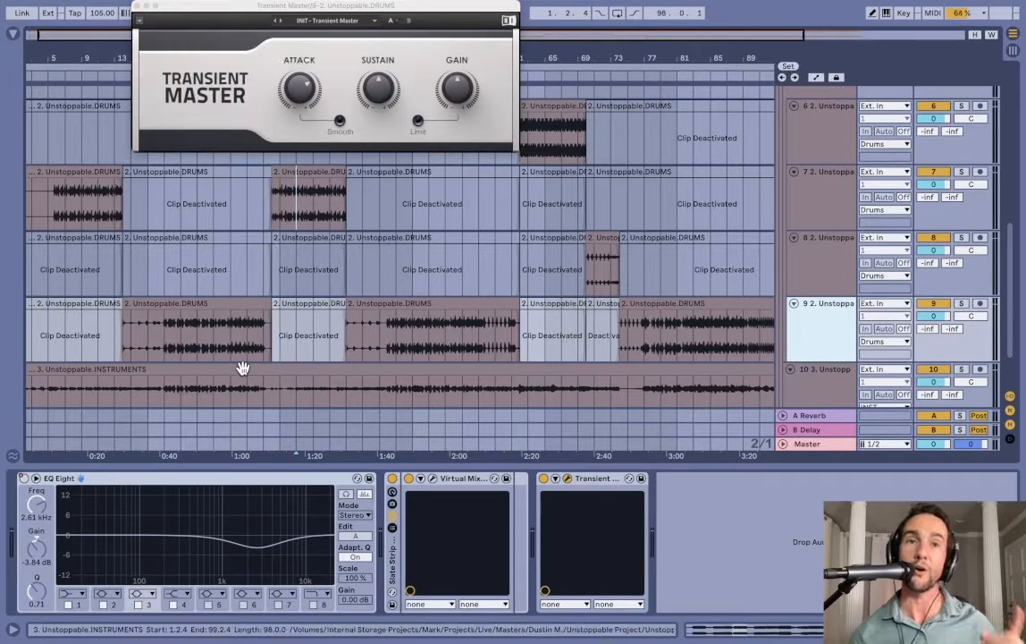
pyautogui.moveTo(231, 9)
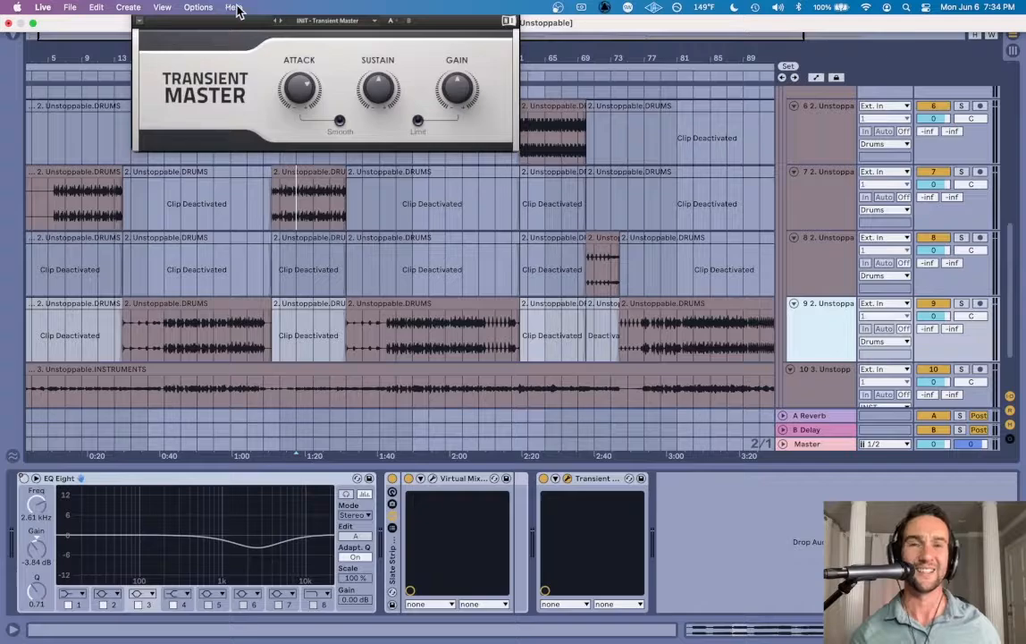
pyautogui.click(278, 20)
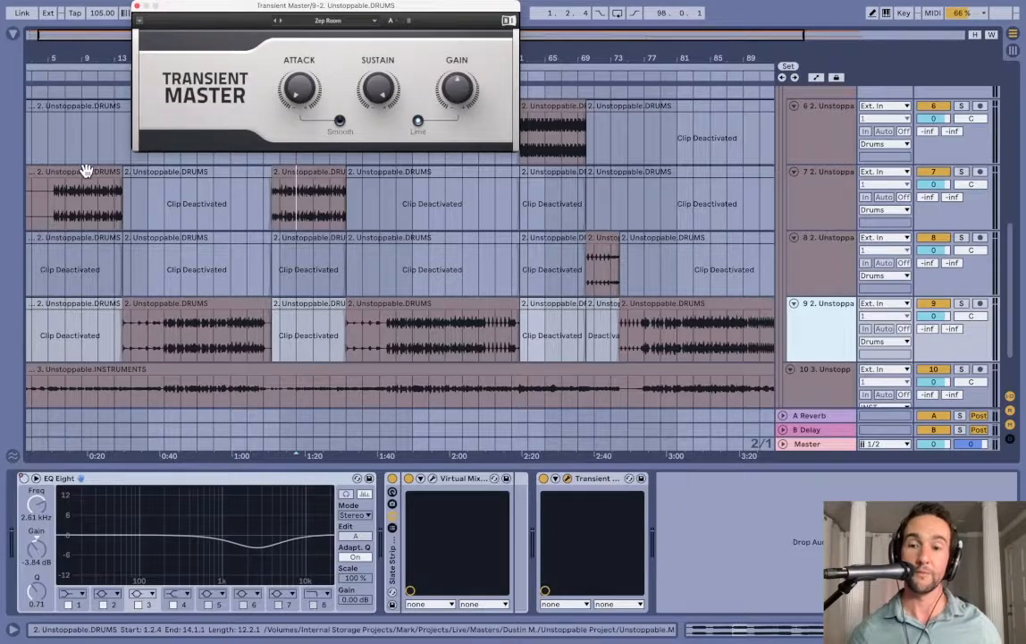
# Step: Go through the active drum clips on tracks 7 and 9 in song order and close the Transient Master window
pyautogui.click(125, 203)
pyautogui.click(200, 304)
pyautogui.click(297, 183)
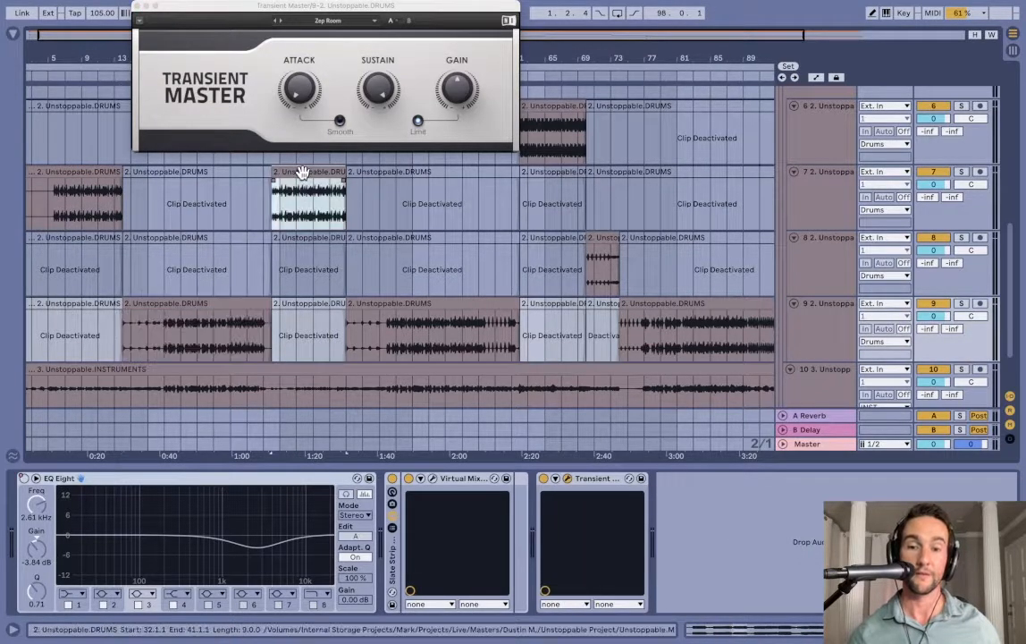
pyautogui.click(452, 304)
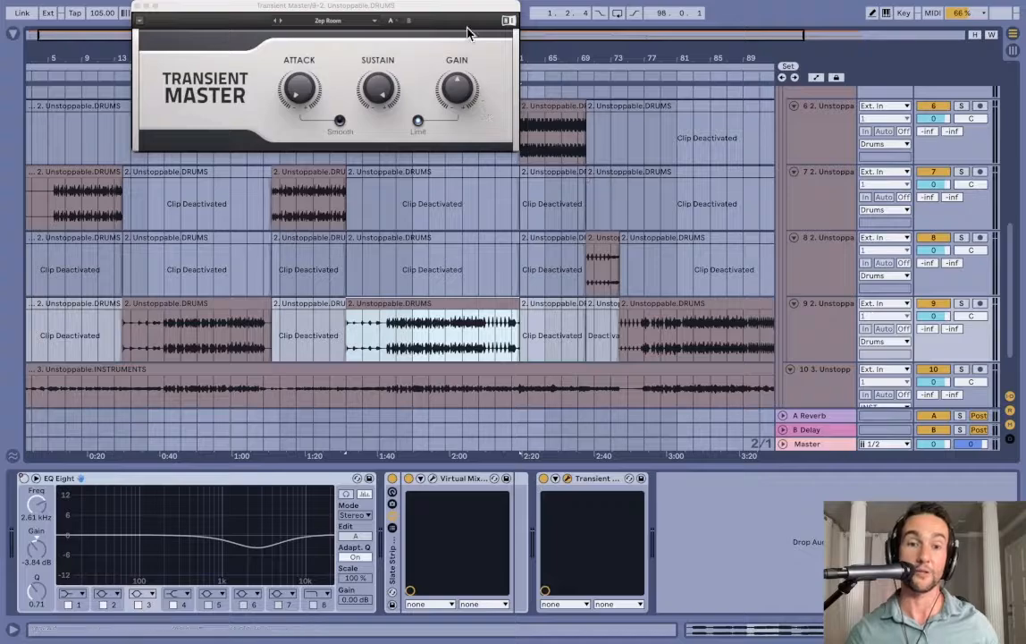
pyautogui.moveTo(456, 10); pyautogui.dragTo(673, 132)
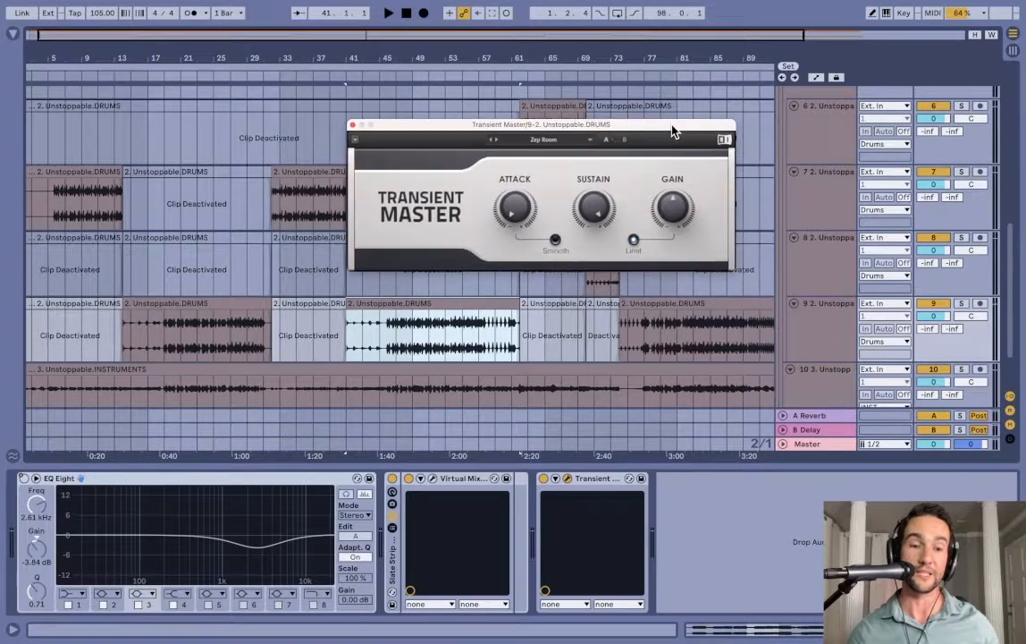
pyautogui.click(352, 124)
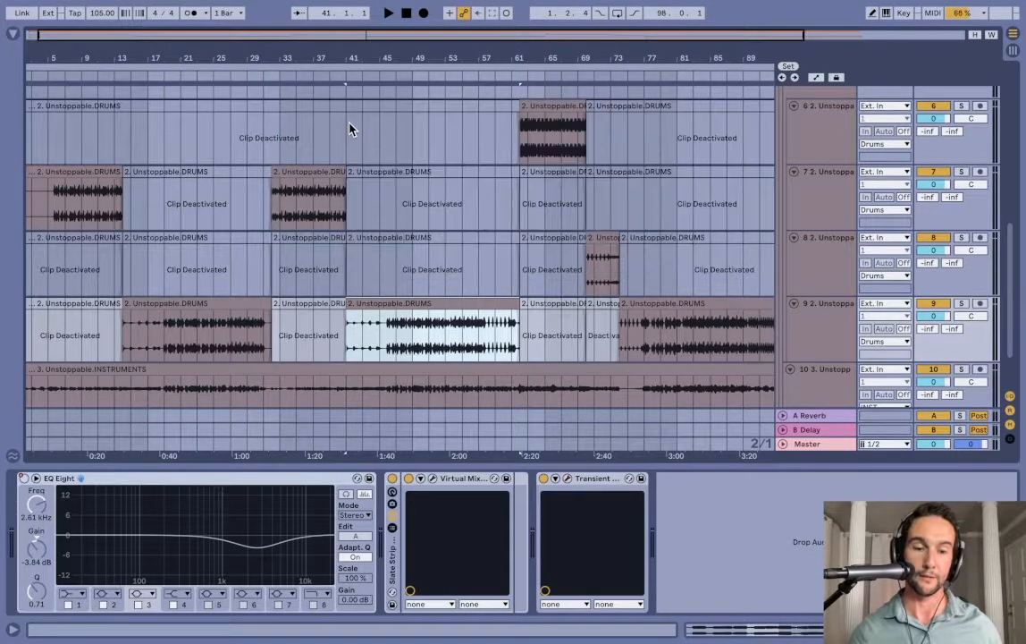
# Step: Reload the recent set Unstoppable_2.als without saving the changes to the open set
pyautogui.click(568, 483)
pyautogui.moveTo(561, 492); pyautogui.dragTo(598, 320)
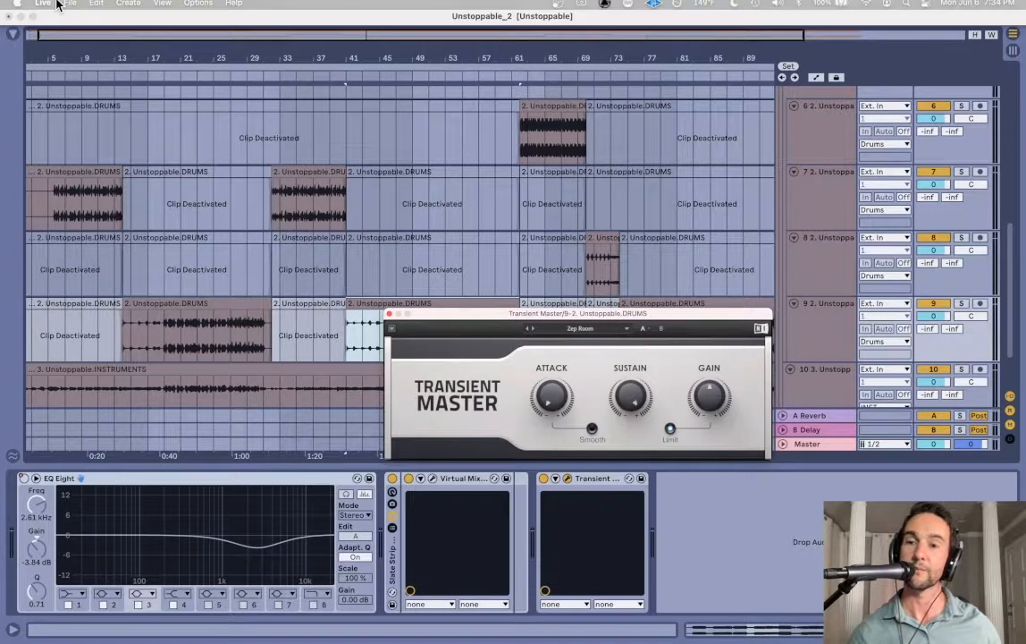
pyautogui.click(69, 3)
pyautogui.moveTo(125, 52)
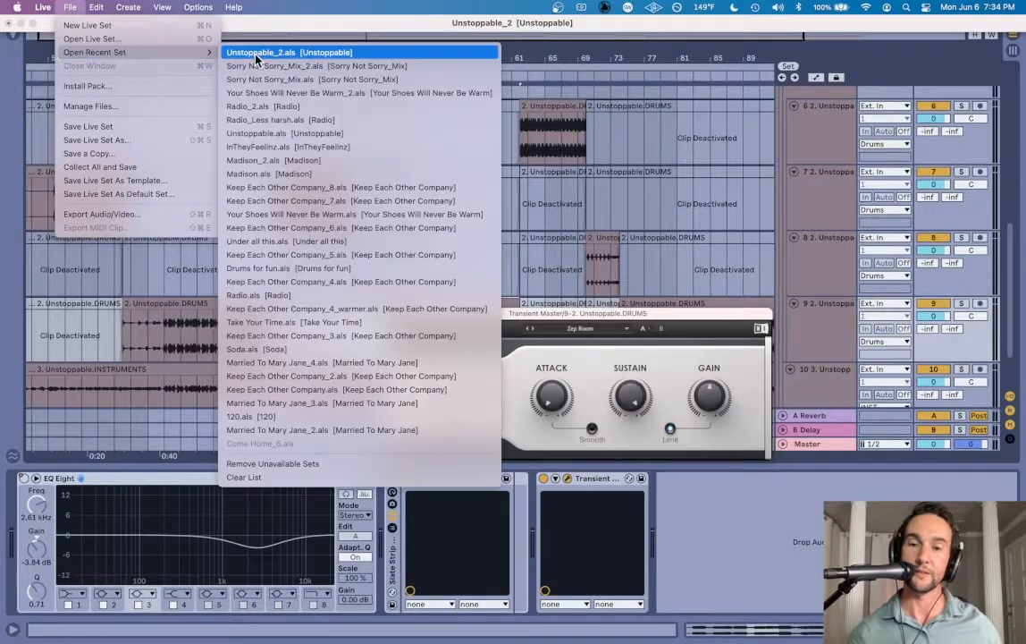
pyautogui.click(264, 53)
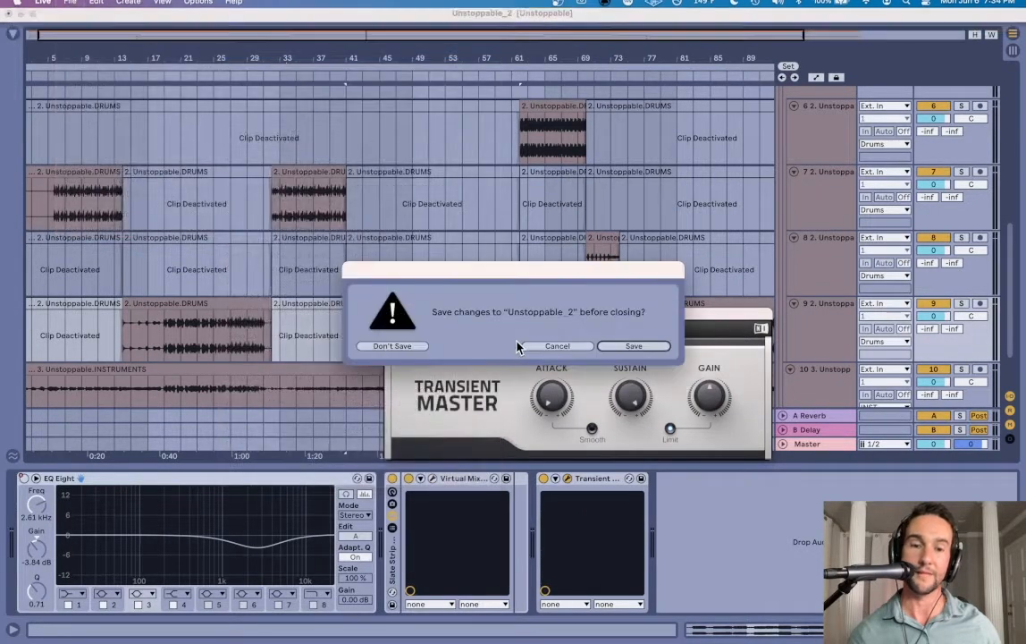
pyautogui.click(389, 345)
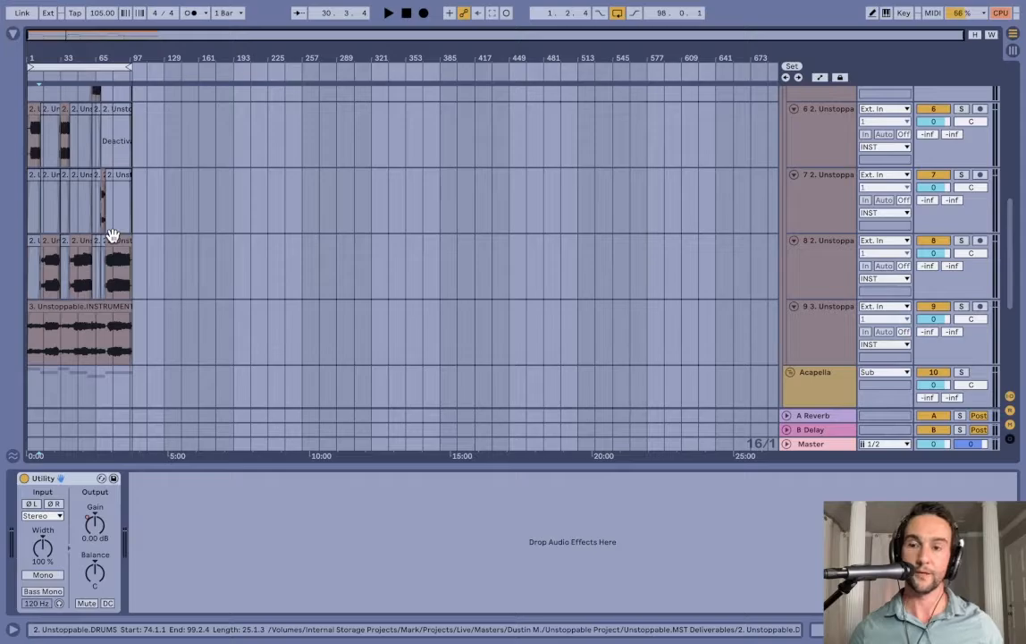
# Step: Activate the Utility at the end of the Master chain and lower track 2's volume to -7.0 dB
pyautogui.scroll(1, 113, 236)
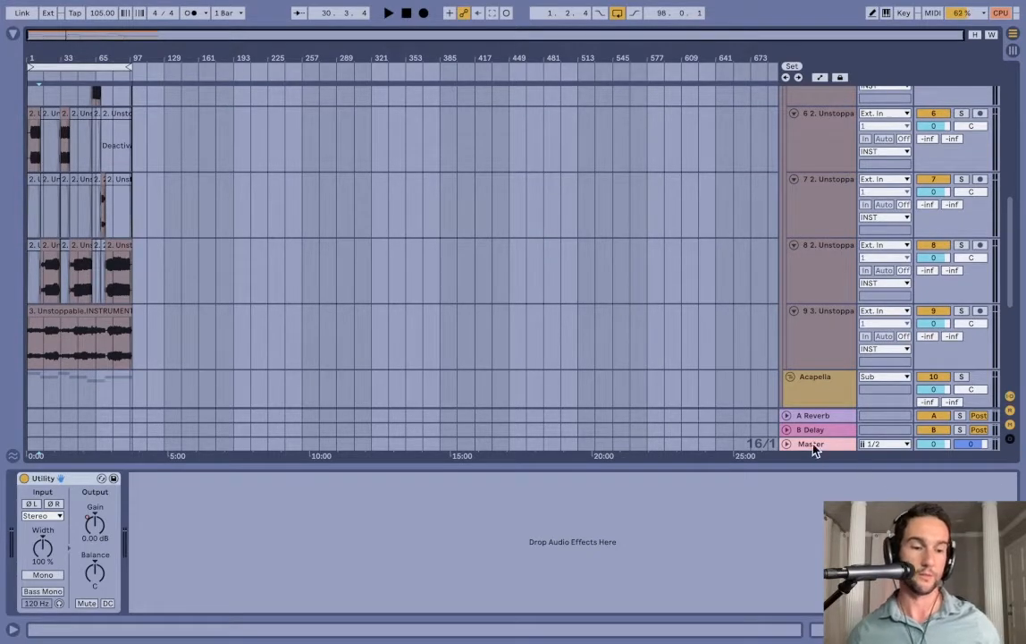
pyautogui.click(813, 445)
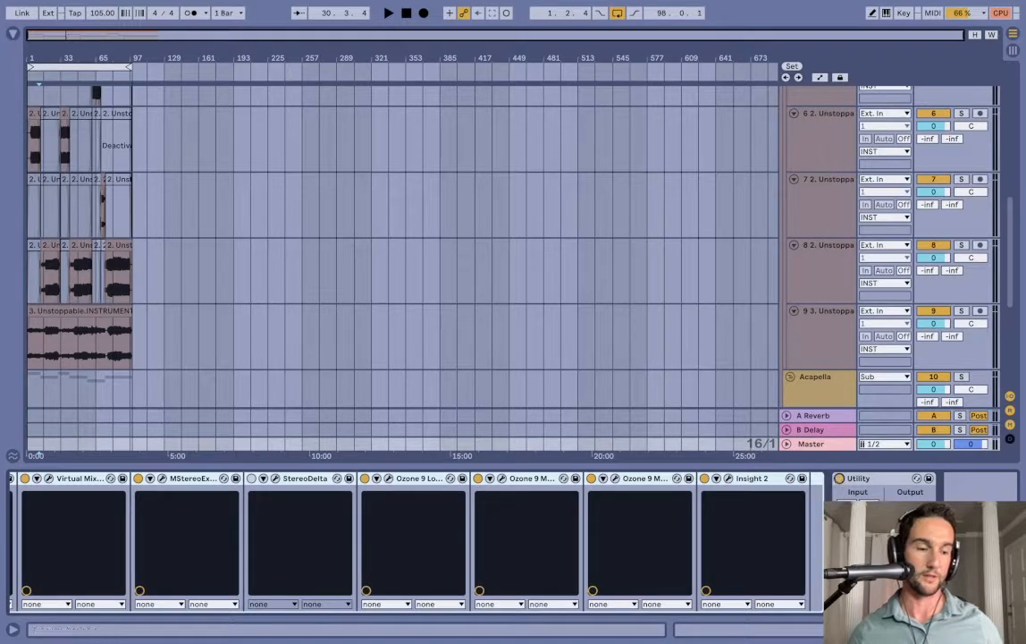
pyautogui.click(839, 478)
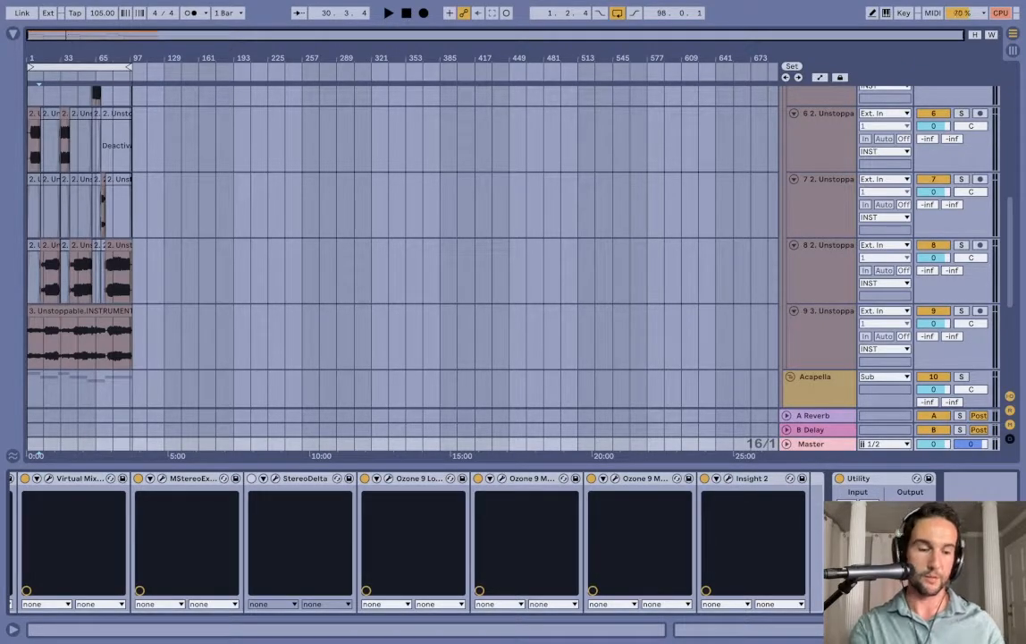
pyautogui.scroll(8, 831, 211)
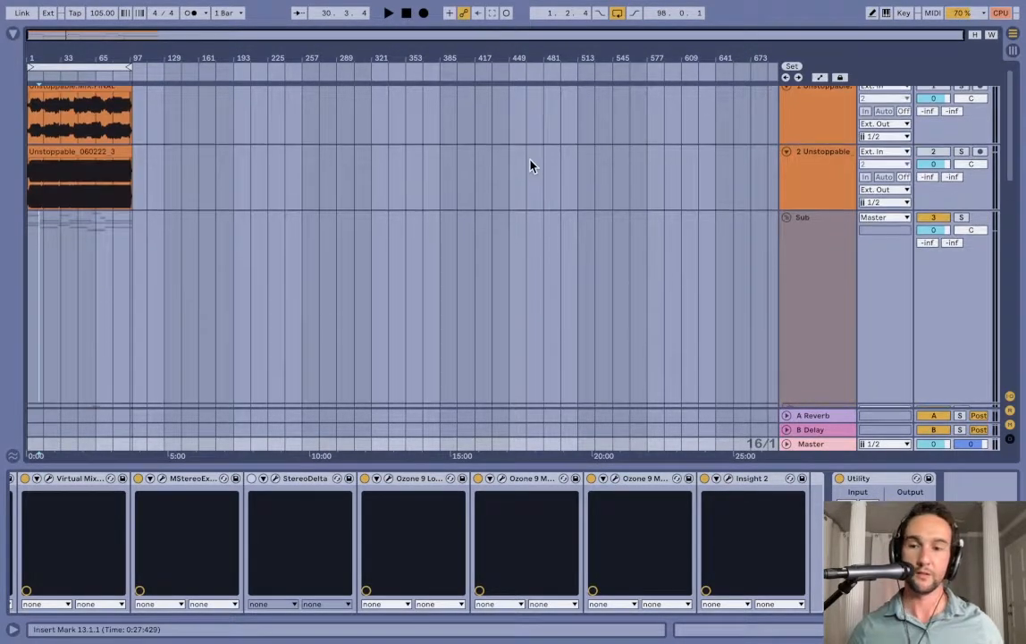
pyautogui.scroll(10, 50, 166)
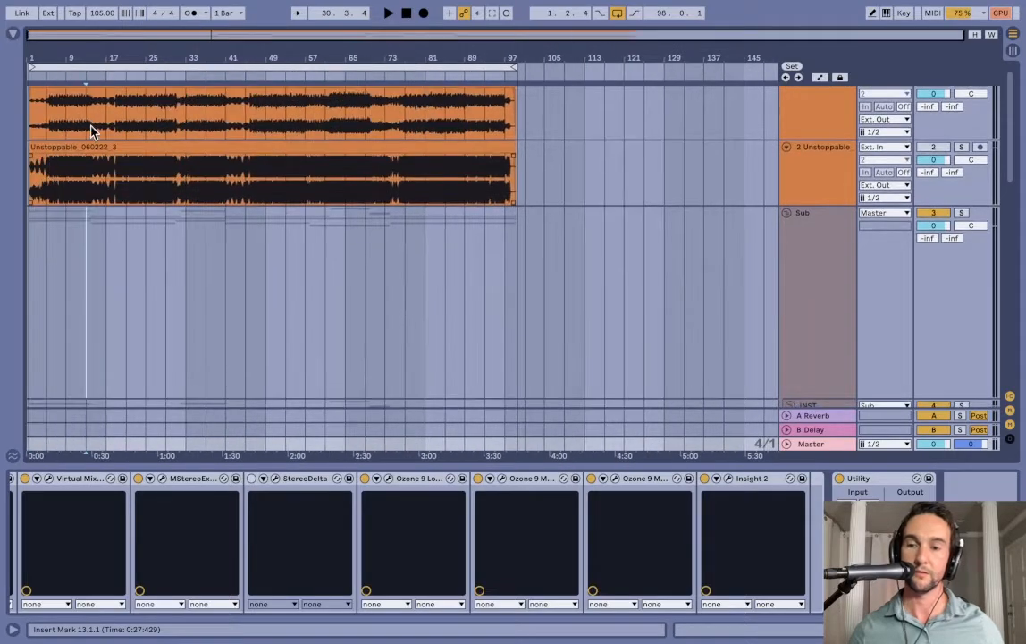
pyautogui.scroll(1, 90, 131)
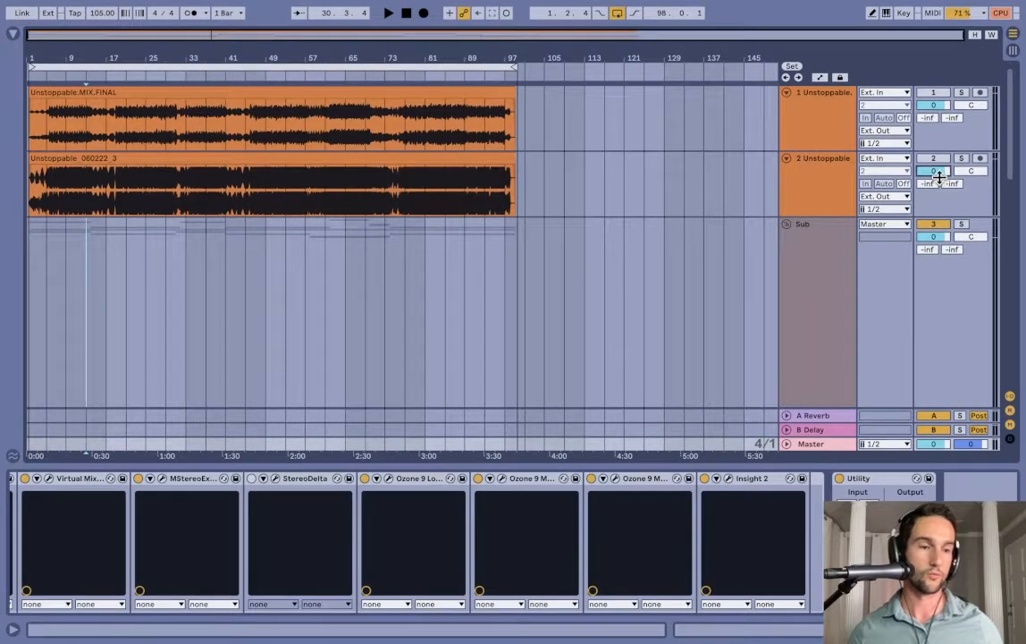
pyautogui.moveTo(938, 176); pyautogui.dragTo(939, 173)
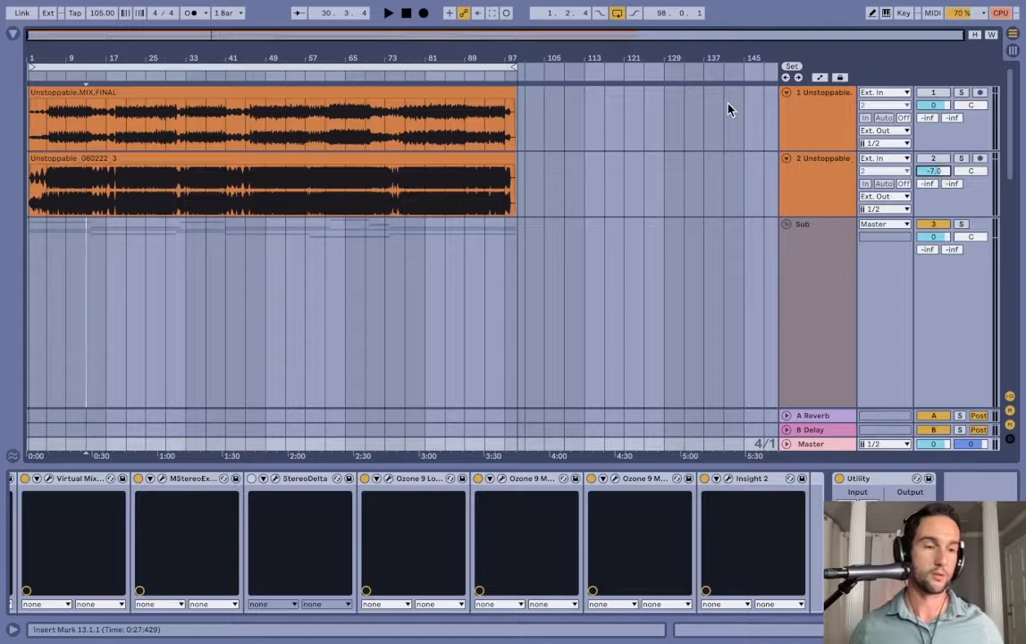
# Step: Display drum track 8's device chain and open its Transient Master window, placing it clear of the first drum clips
pyautogui.click(839, 127)
pyautogui.scroll(-10, 391, 211)
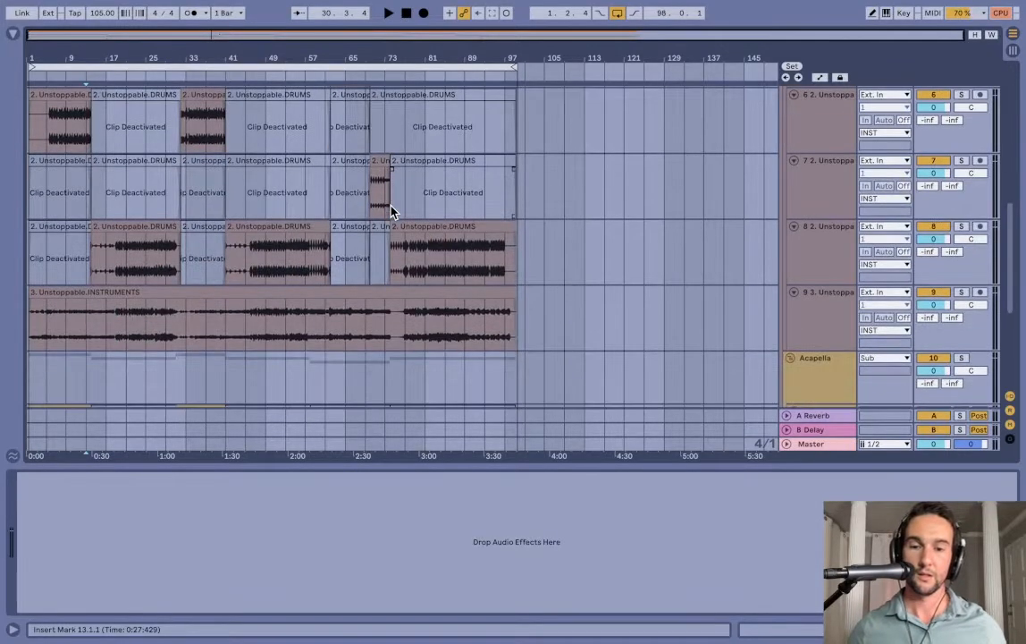
pyautogui.click(820, 254)
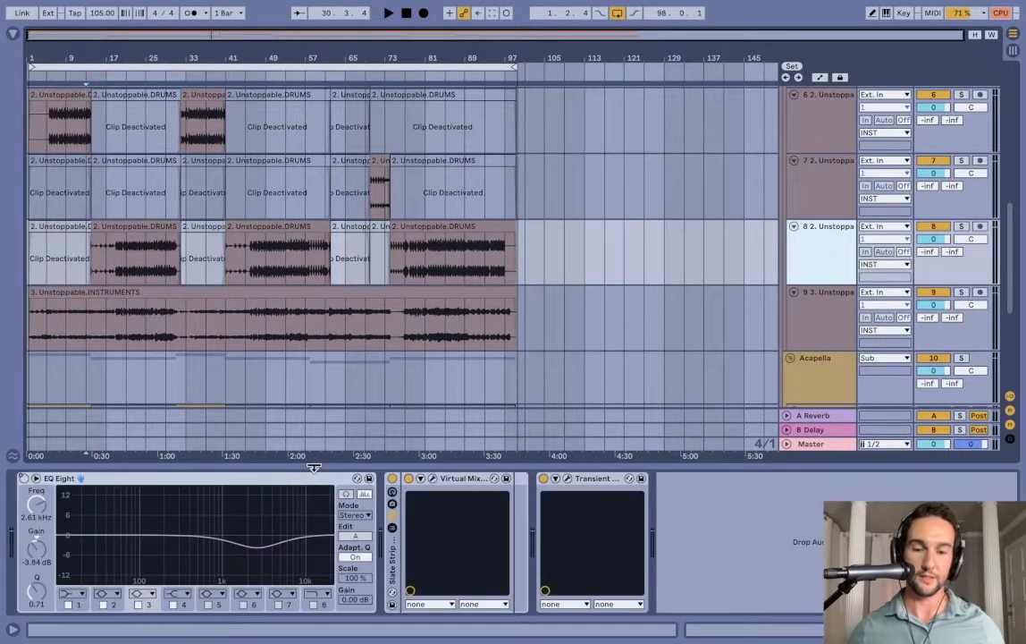
pyautogui.click(571, 488)
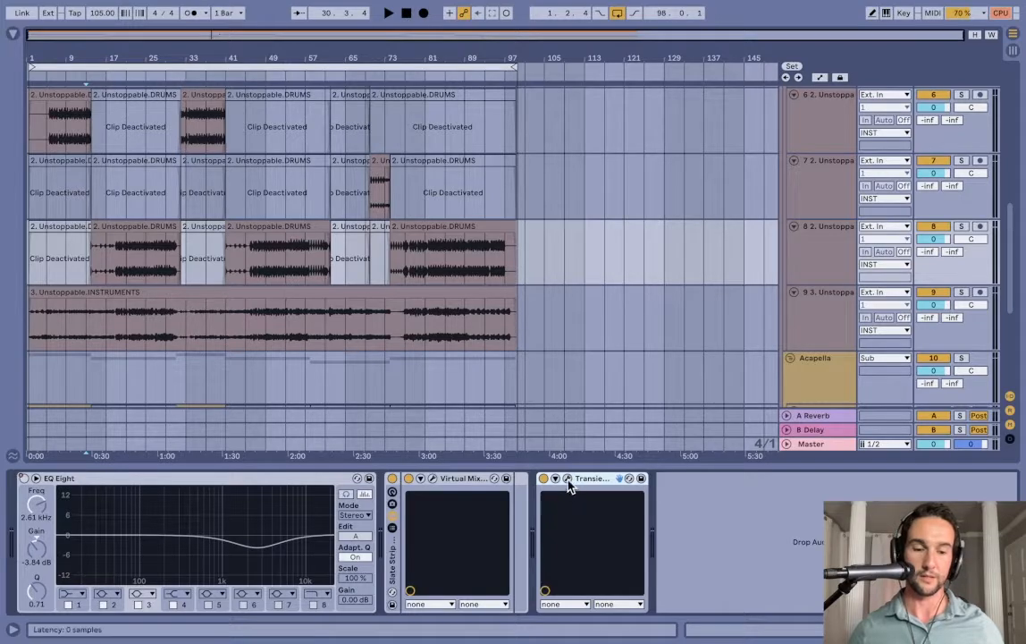
pyautogui.click(567, 479)
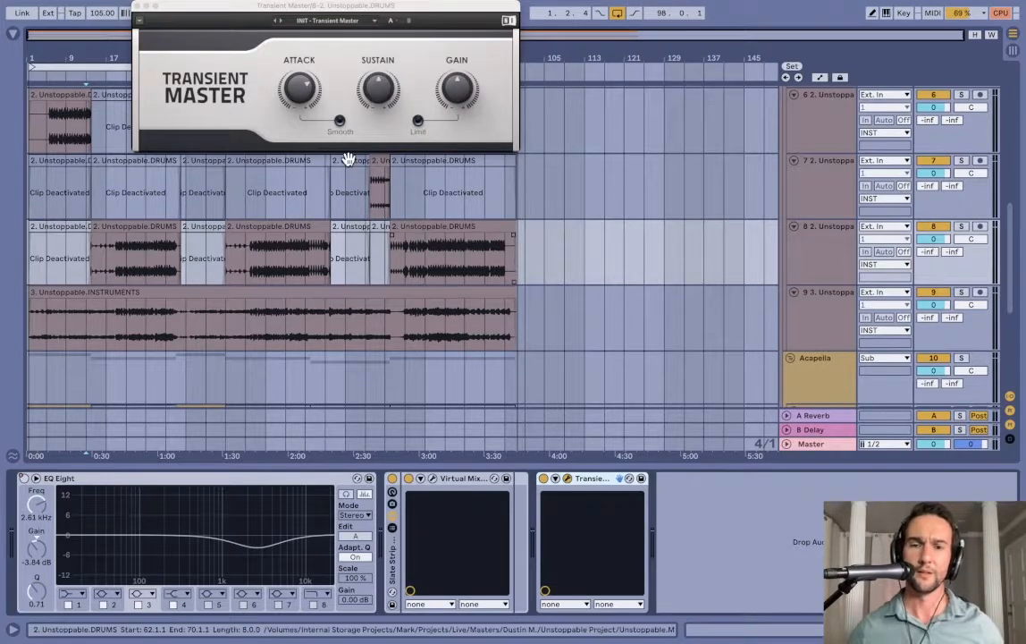
pyautogui.moveTo(305, 89)
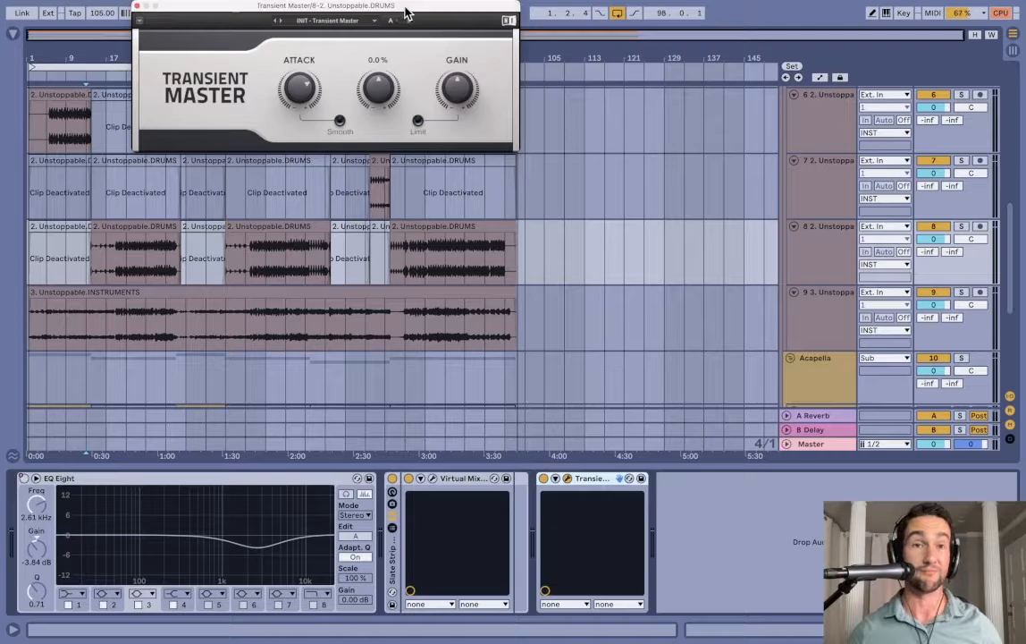
pyautogui.moveTo(406, 10); pyautogui.dragTo(739, 137)
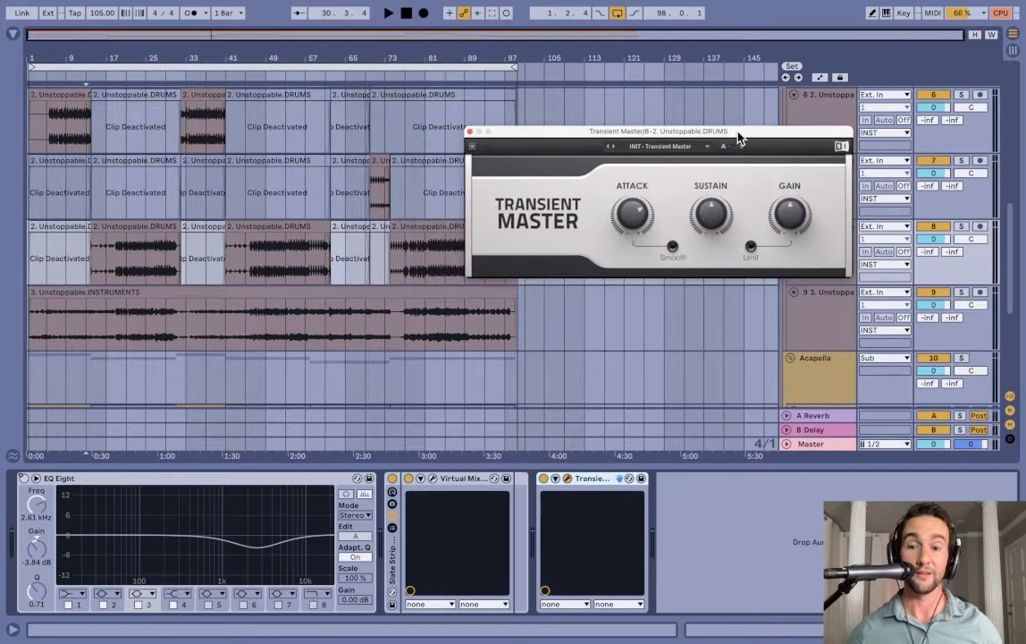
# Step: Set the playback start to bar 21 on drum track 8 and view its Virtual Mix Rack modules, closing that window again
pyautogui.click(125, 270)
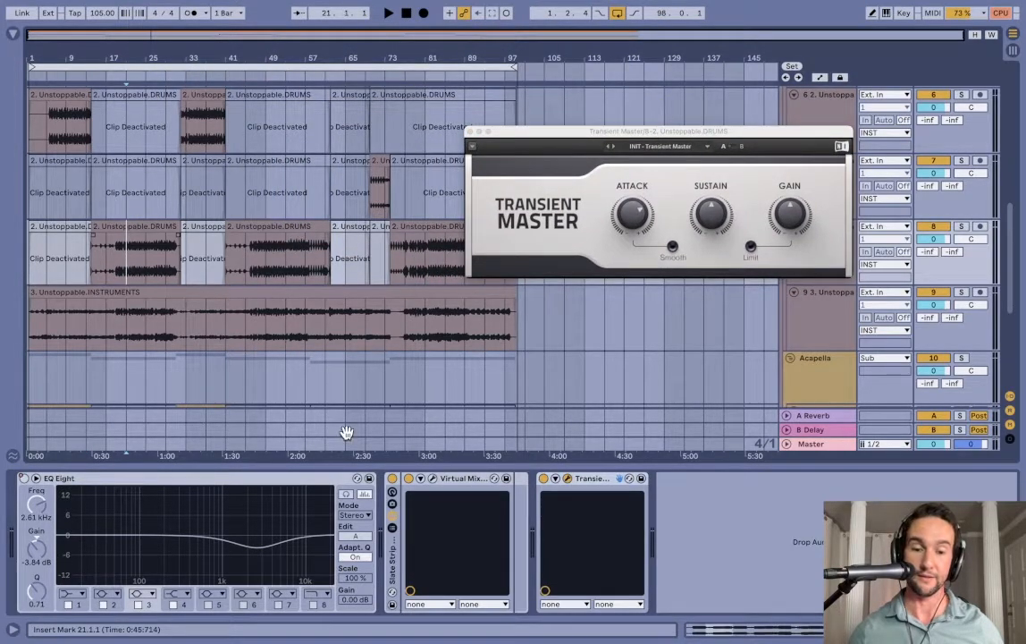
pyautogui.click(434, 481)
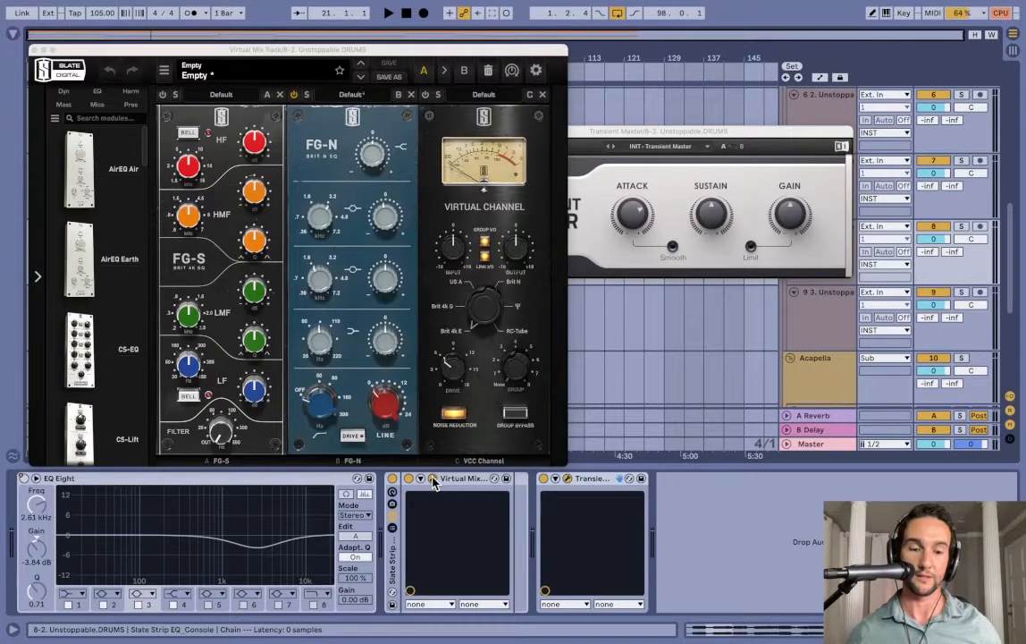
pyautogui.moveTo(590, 484); pyautogui.dragTo(514, 501)
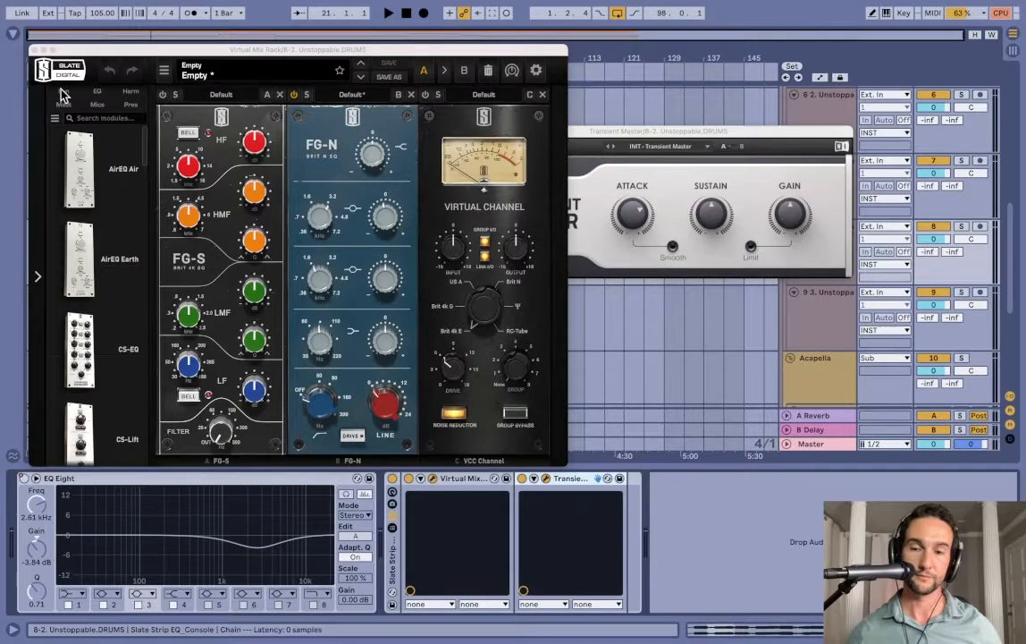
pyautogui.click(33, 51)
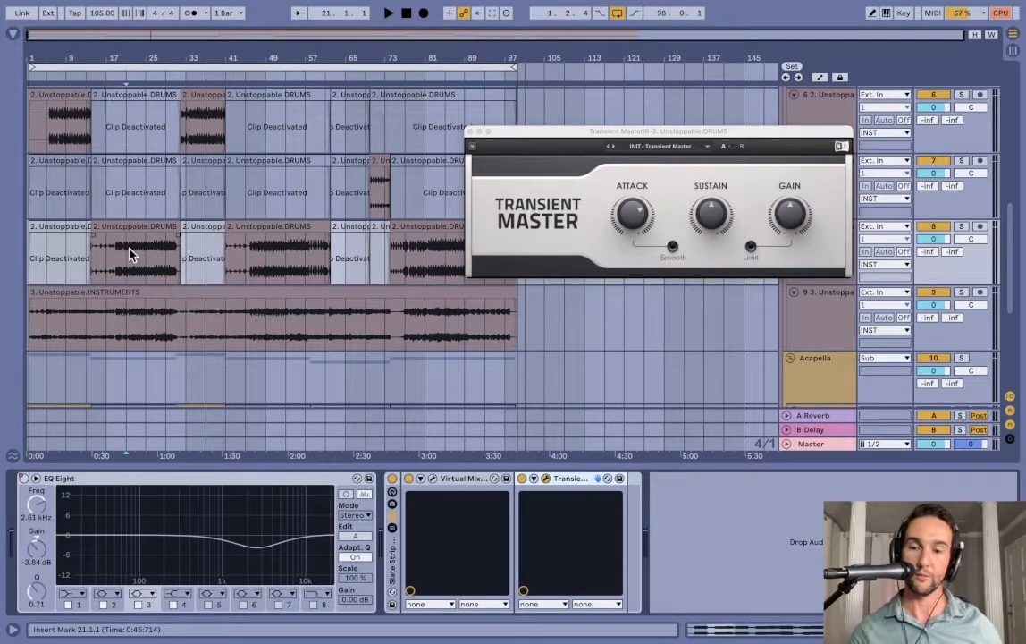
# Step: Solo drum track 8 and compare playback with its Slate Strip rack off and on, then unsolo it and close Transient Master
pyautogui.click(965, 226)
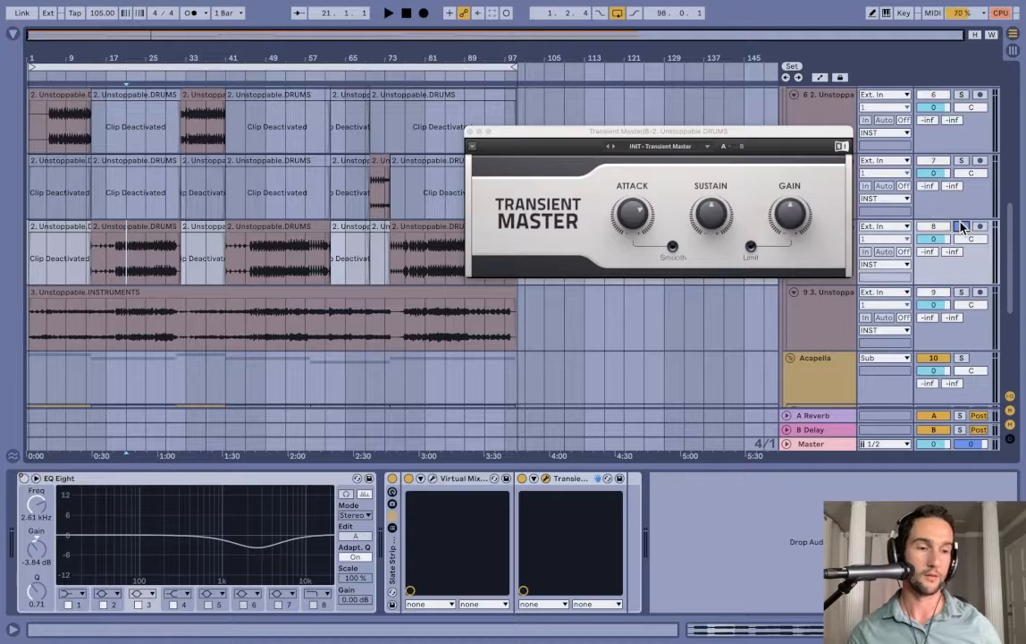
pyautogui.click(393, 480)
pyautogui.press('space')
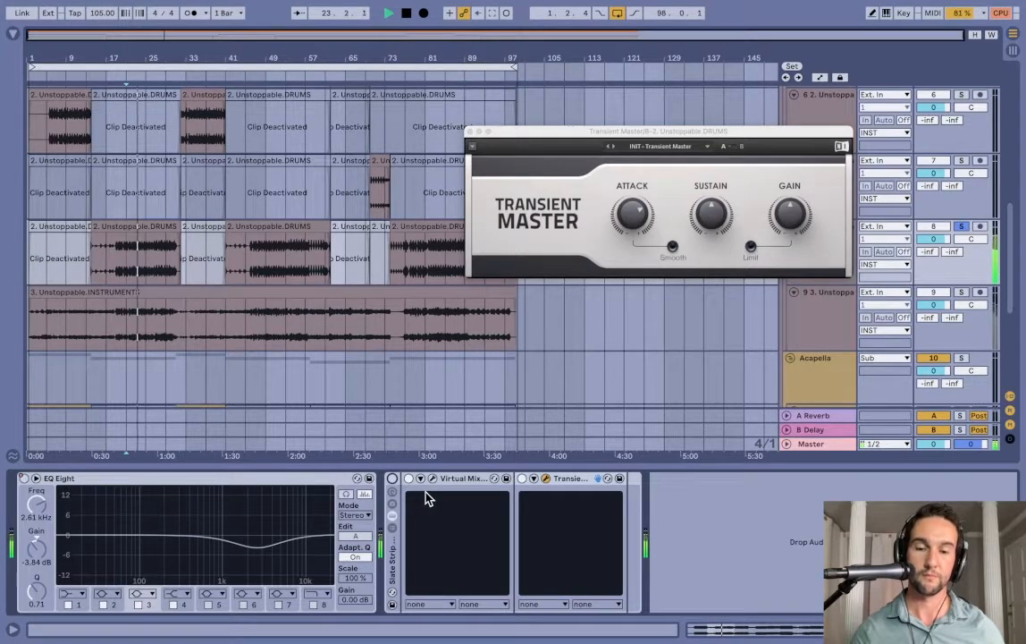
pyautogui.click(392, 480)
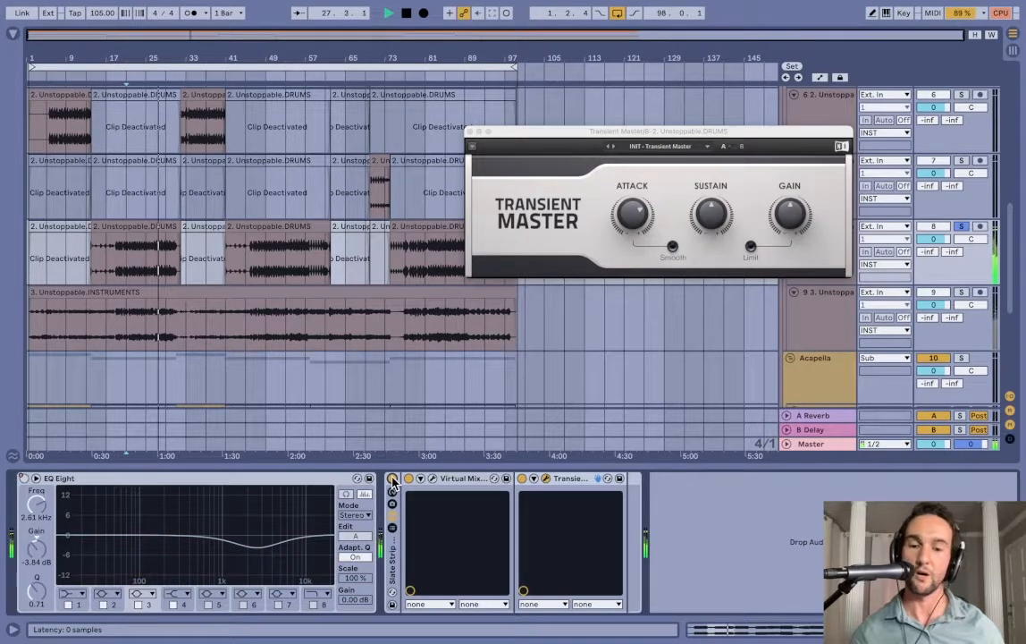
pyautogui.click(392, 480)
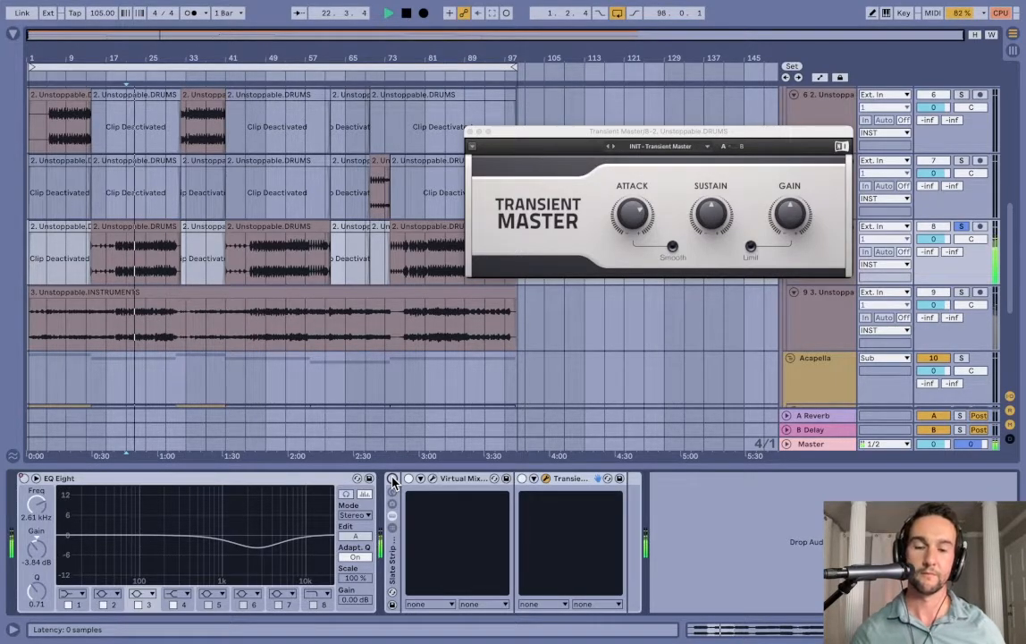
pyautogui.click(393, 481)
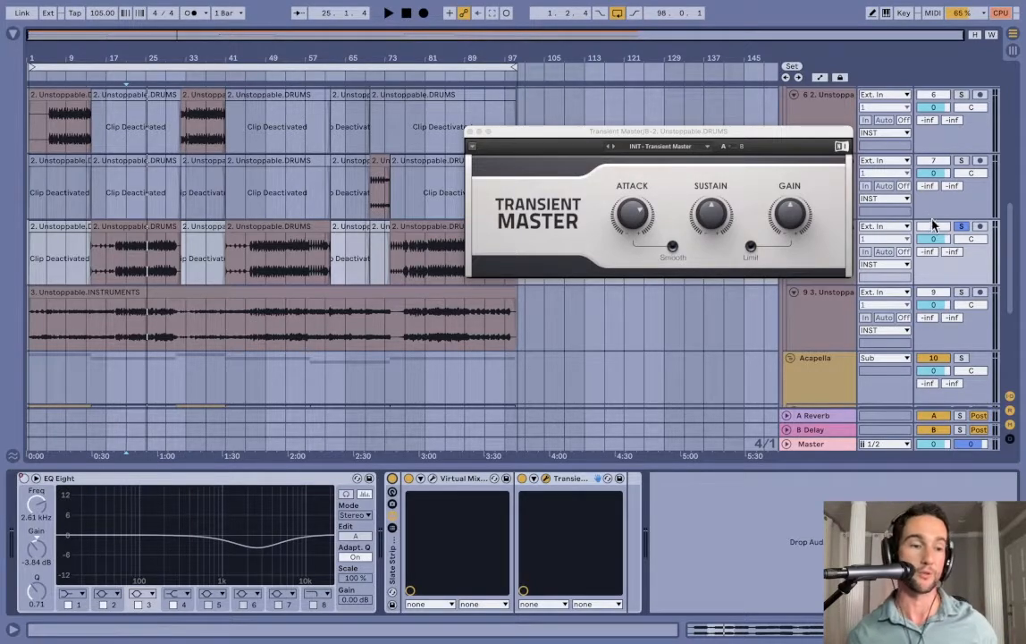
pyautogui.click(962, 228)
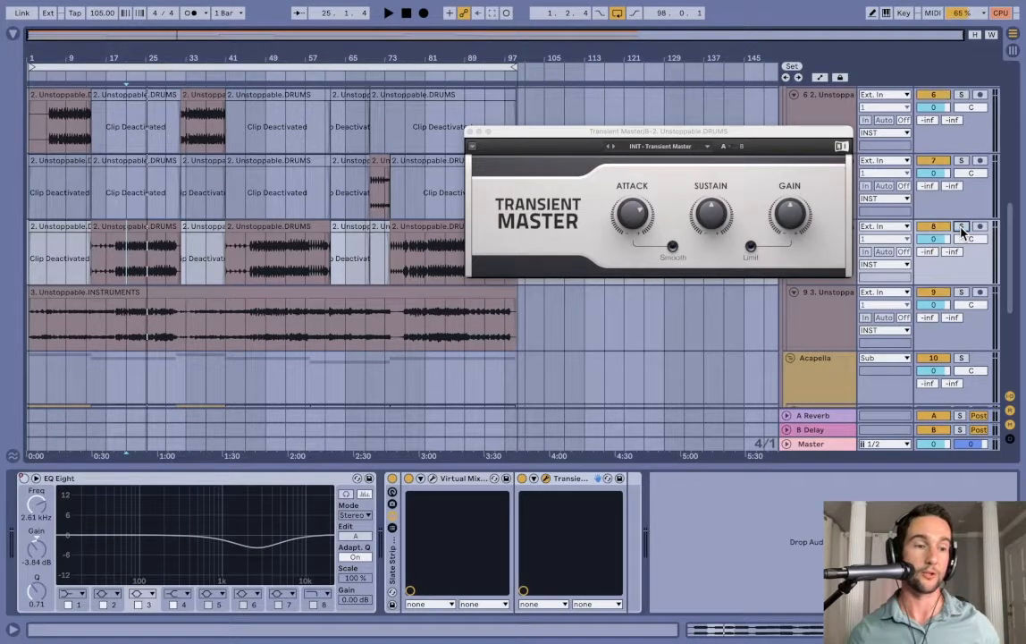
pyautogui.click(471, 131)
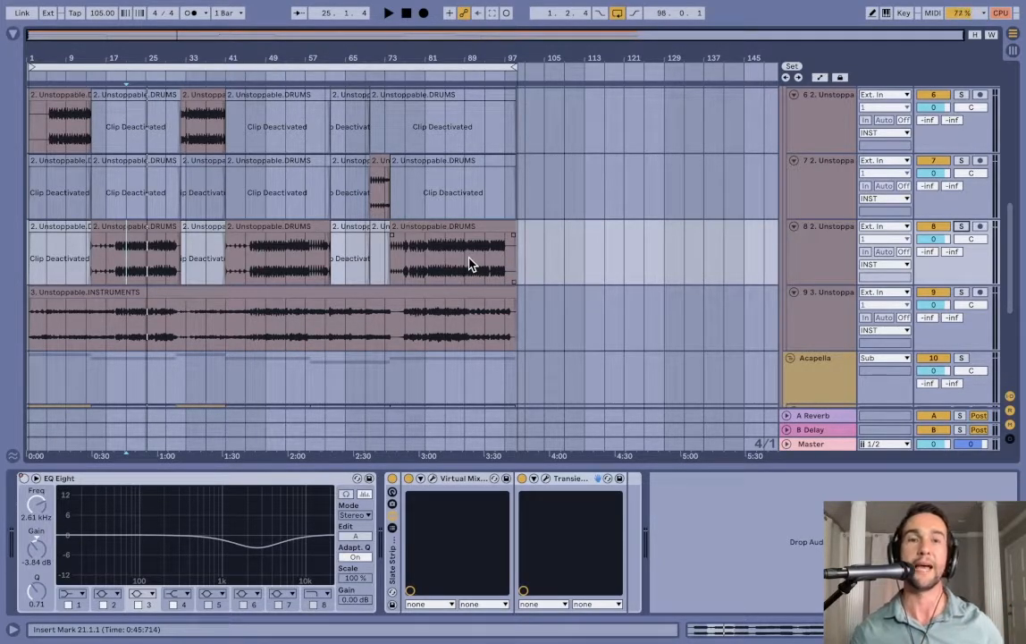
# Step: Turn off Insight 2 in the Master chain and view the Ozone 9 Maximizer settings, closing its window again
pyautogui.click(814, 443)
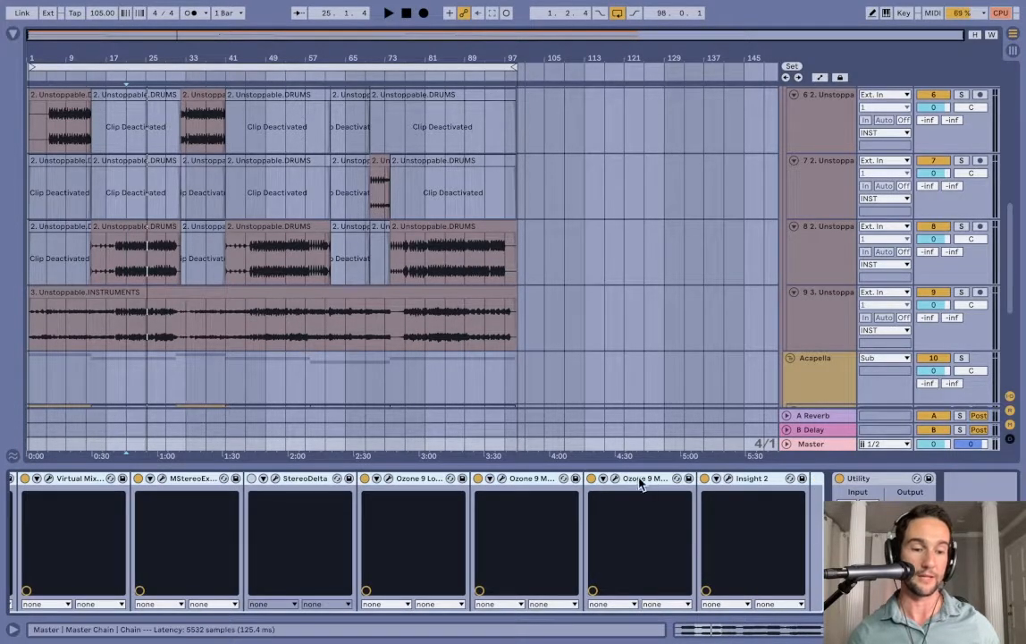
pyautogui.click(704, 479)
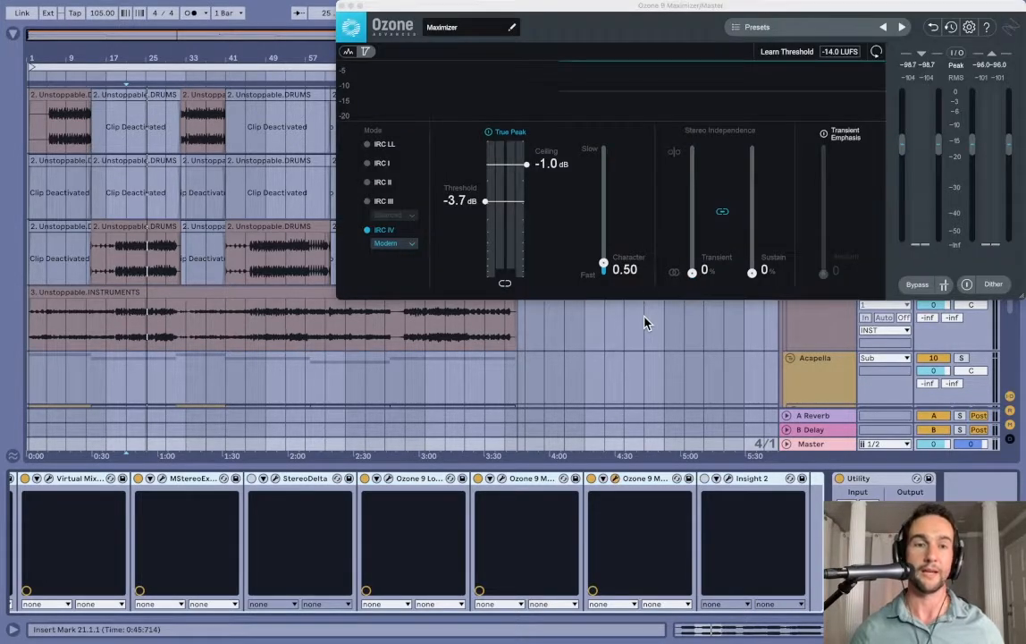
pyautogui.moveTo(701, 9); pyautogui.dragTo(574, 91)
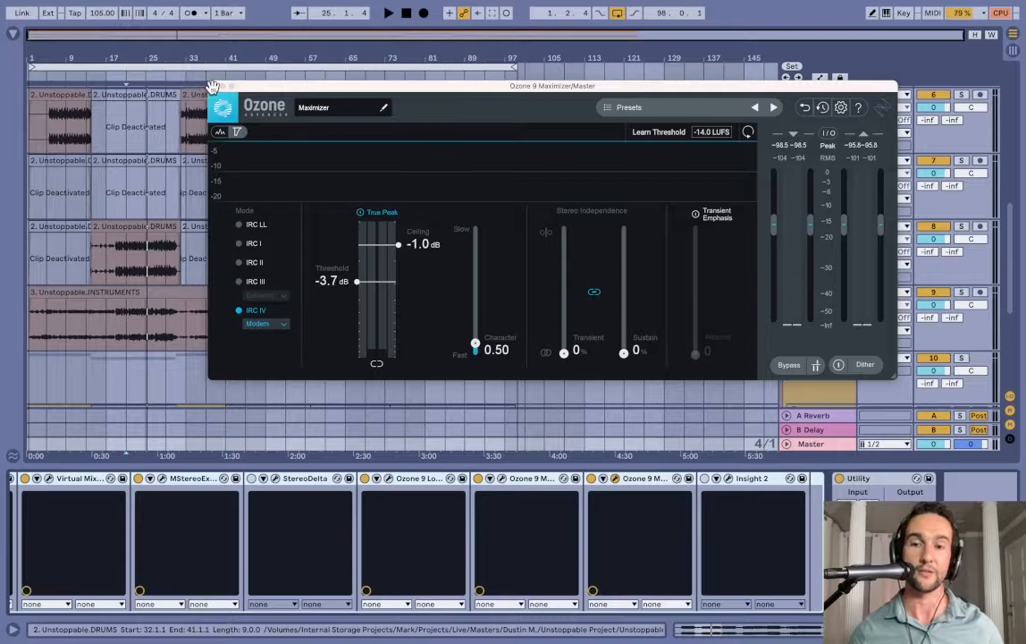
pyautogui.click(214, 86)
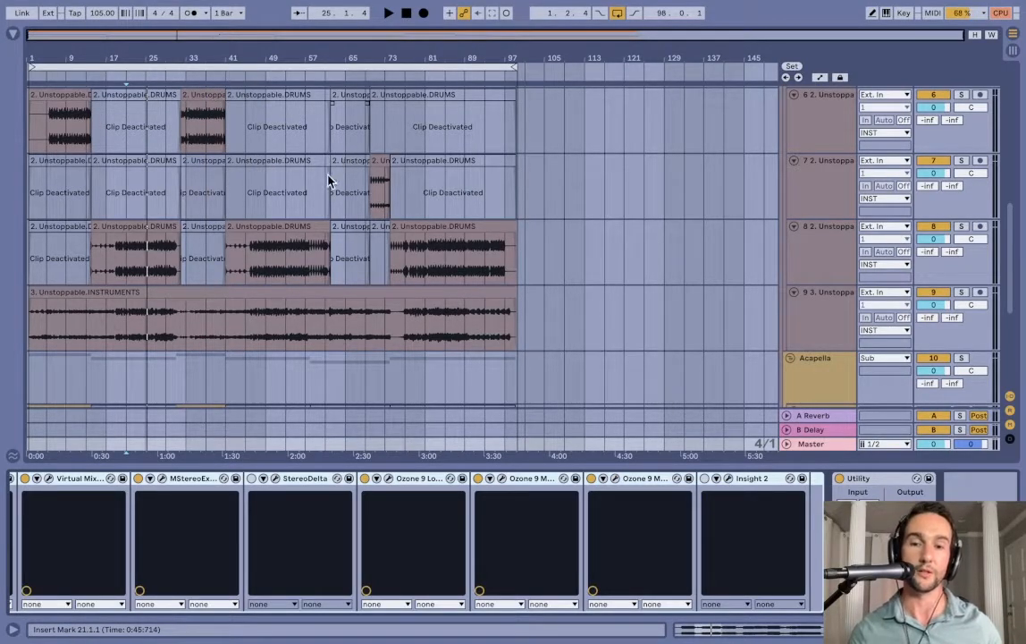
# Step: Look through the drum tracks and display the device chain of instruments track 9
pyautogui.click(195, 132)
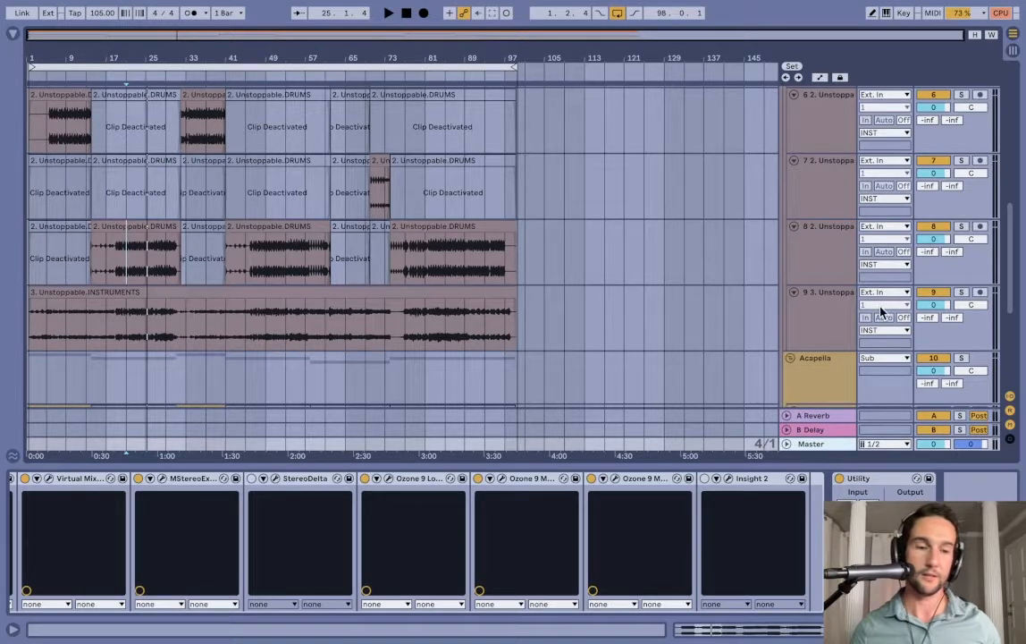
pyautogui.scroll(5, 867, 226)
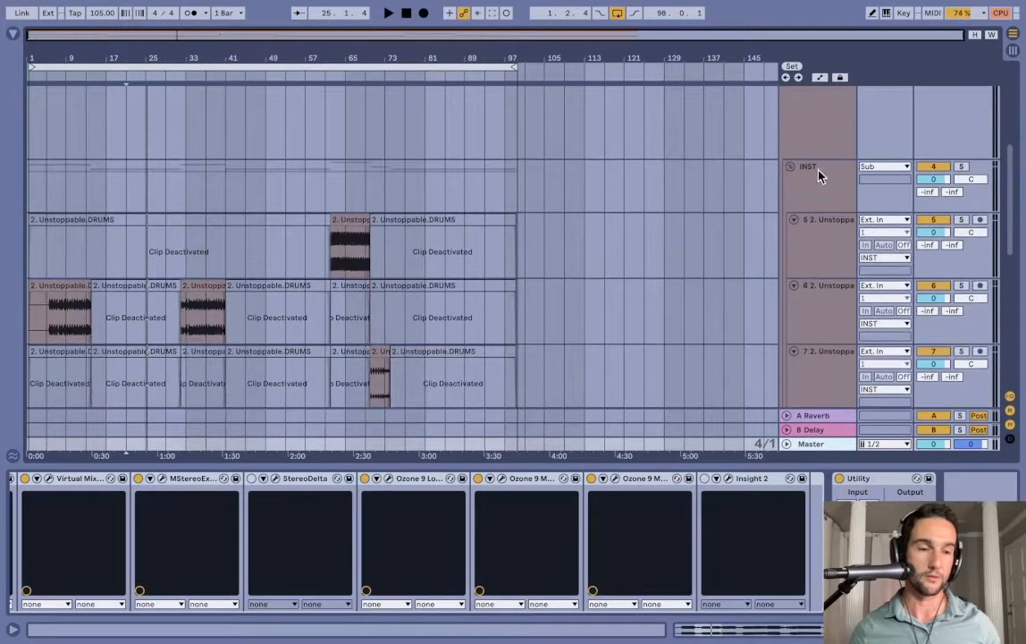
pyautogui.scroll(4, 805, 183)
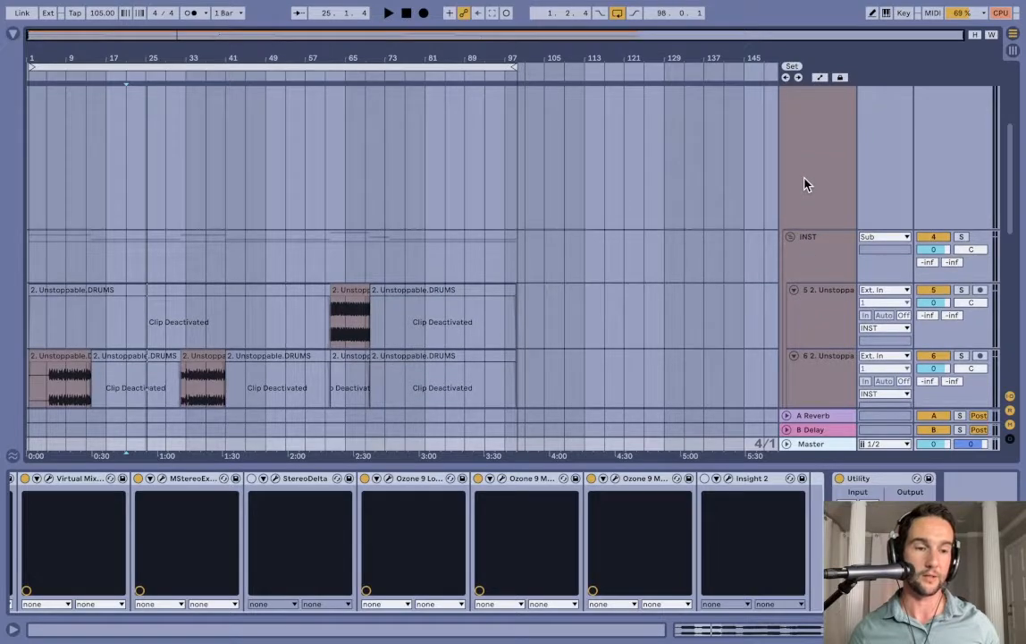
pyautogui.scroll(-10, 805, 184)
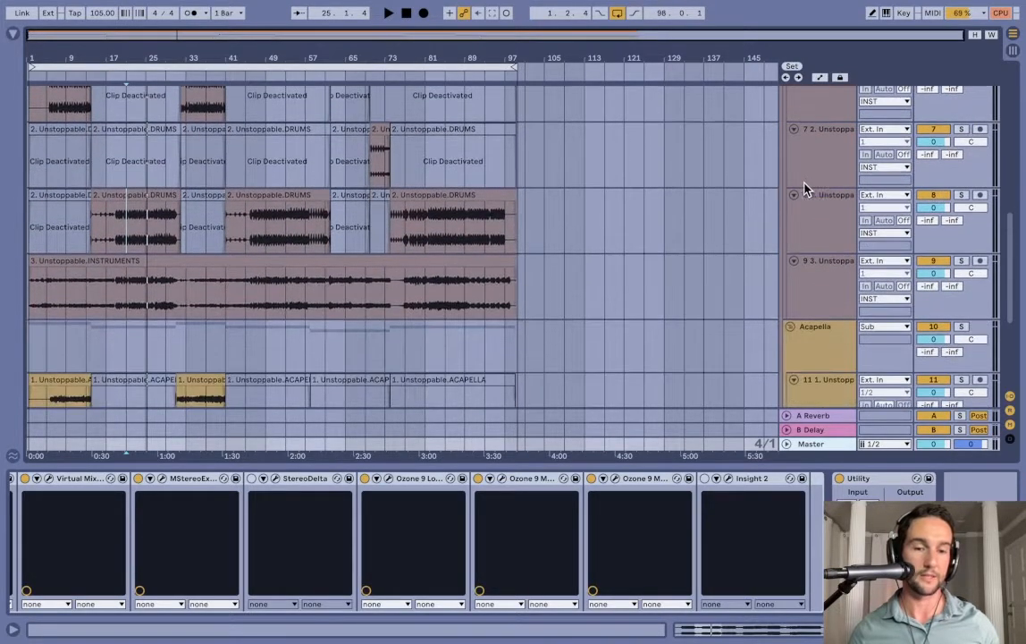
pyautogui.click(823, 286)
pyautogui.scroll(-2, 821, 287)
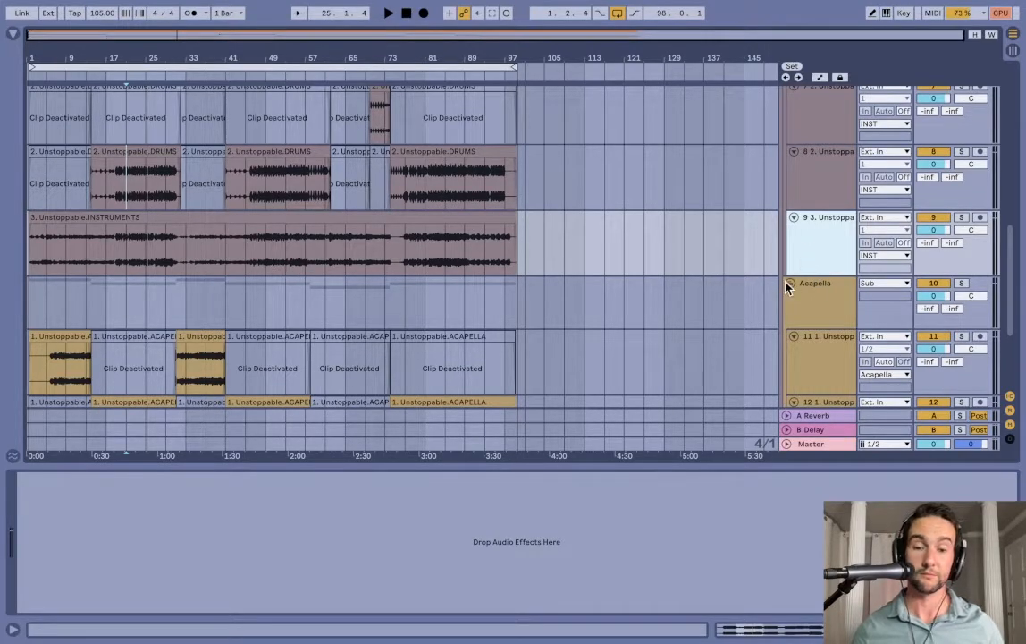
# Step: Display the INST group's device chain and delete its second, switched-off Slate Strip rack
pyautogui.scroll(7, 821, 254)
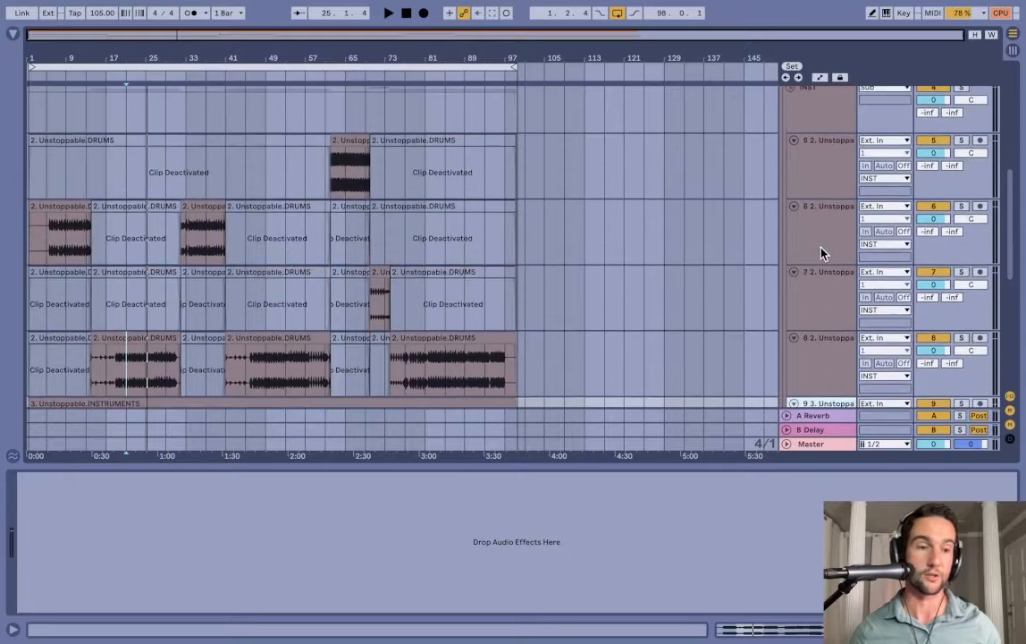
pyautogui.scroll(4, 821, 254)
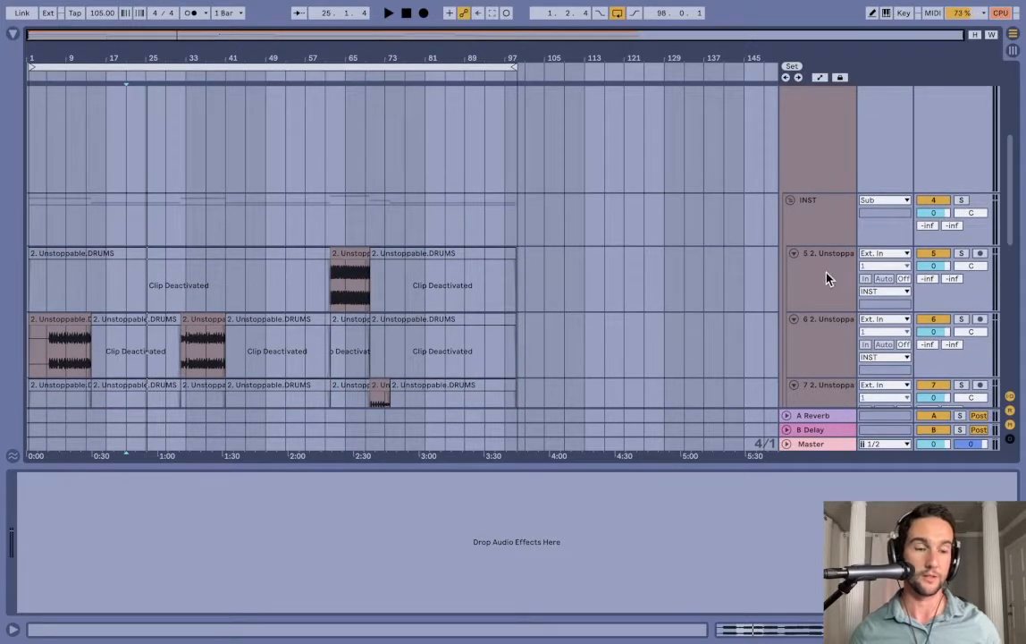
pyautogui.click(826, 279)
pyautogui.click(826, 228)
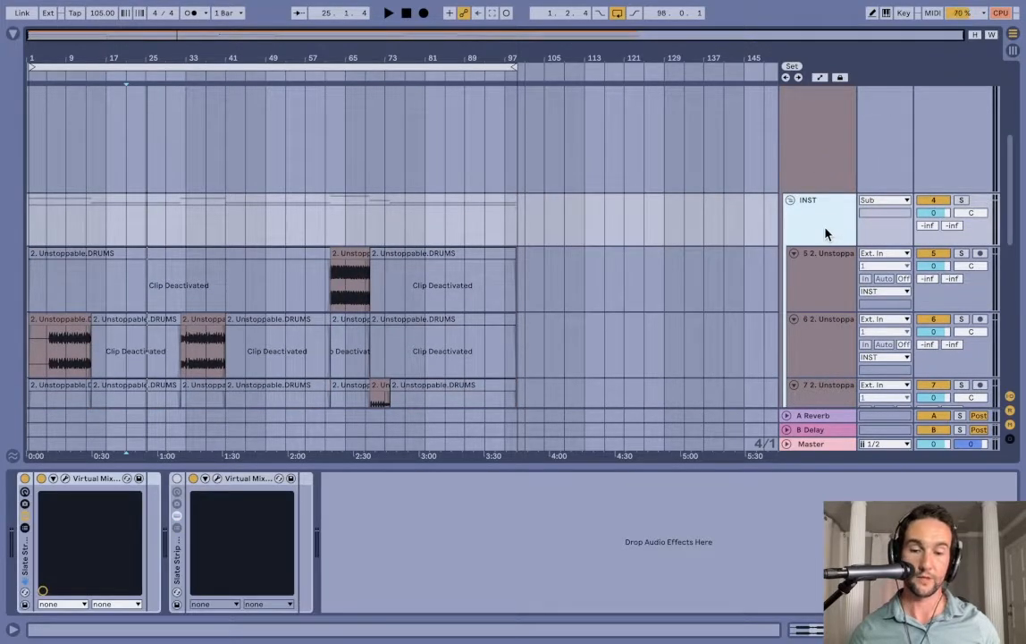
pyautogui.scroll(-2, 819, 293)
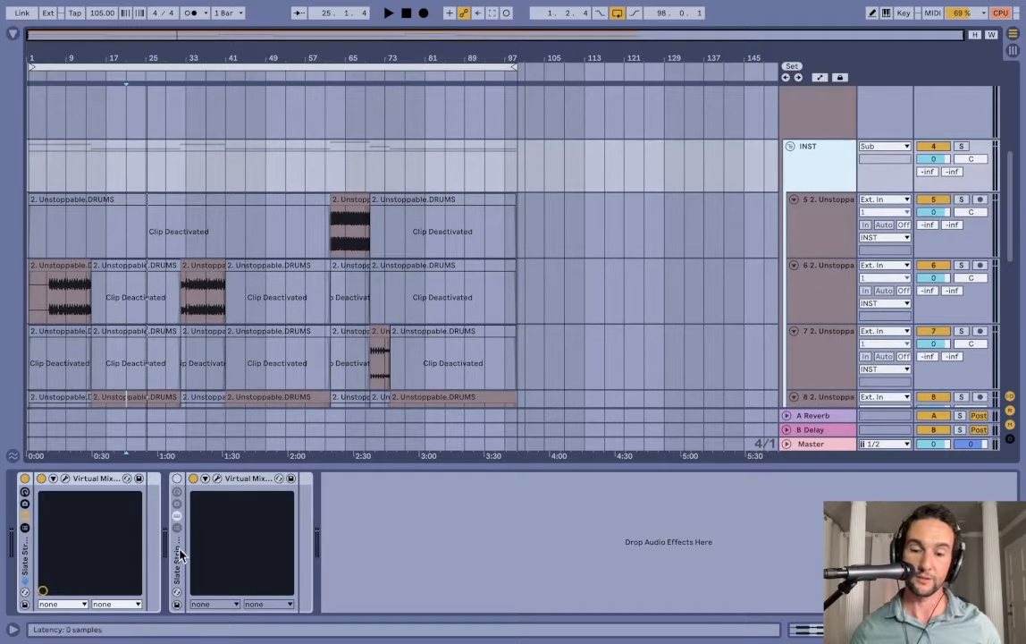
pyautogui.click(176, 561)
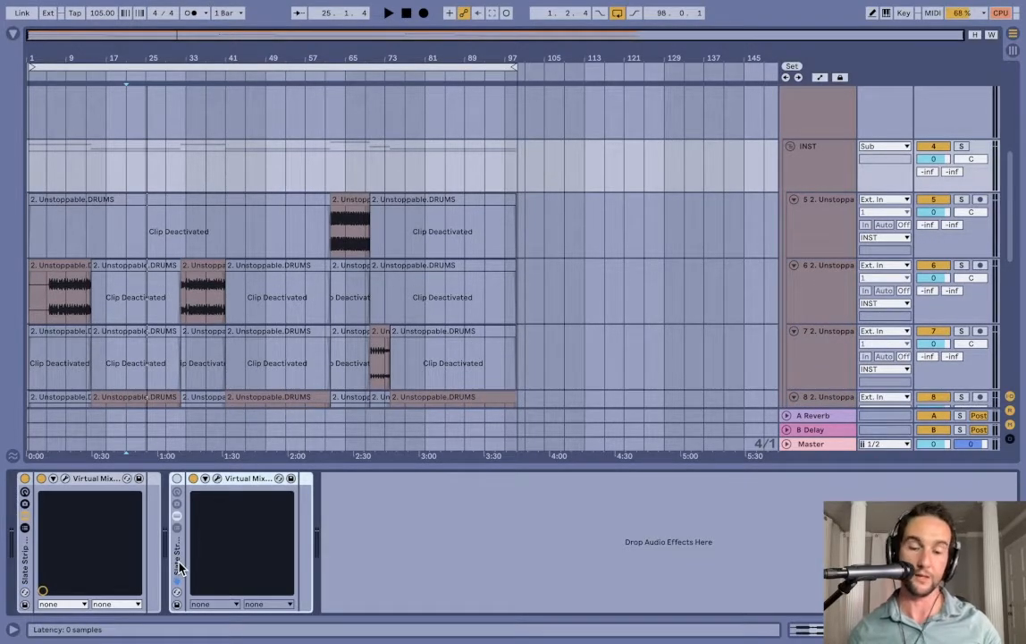
pyautogui.press('Delete')
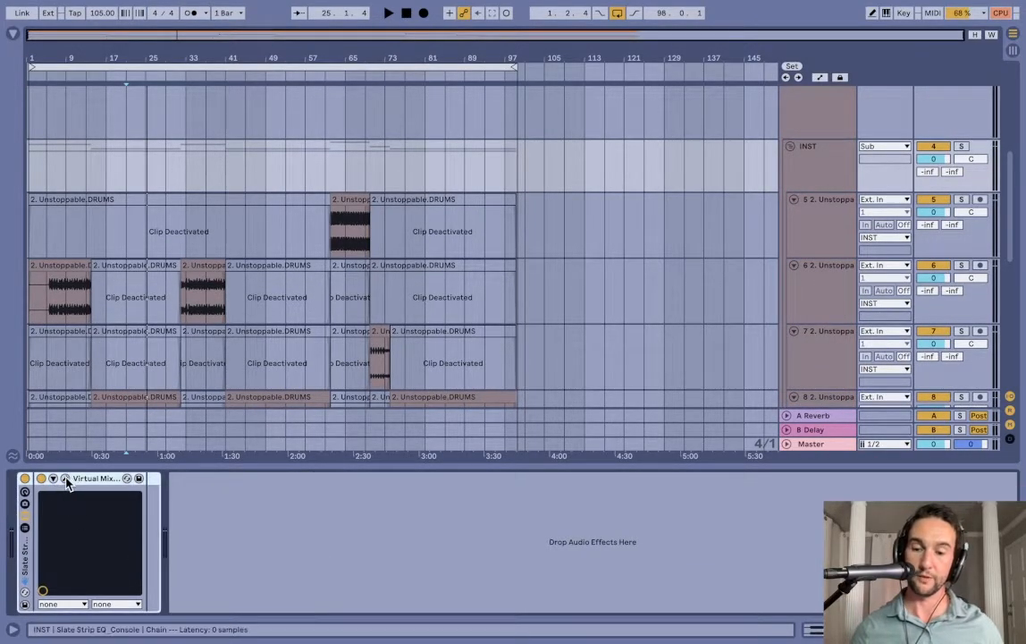
# Step: Open the INST group's Virtual Mix Rack, solo the group and play from bar 5, moving the plug-in window clear of the clips as needed
pyautogui.click(65, 481)
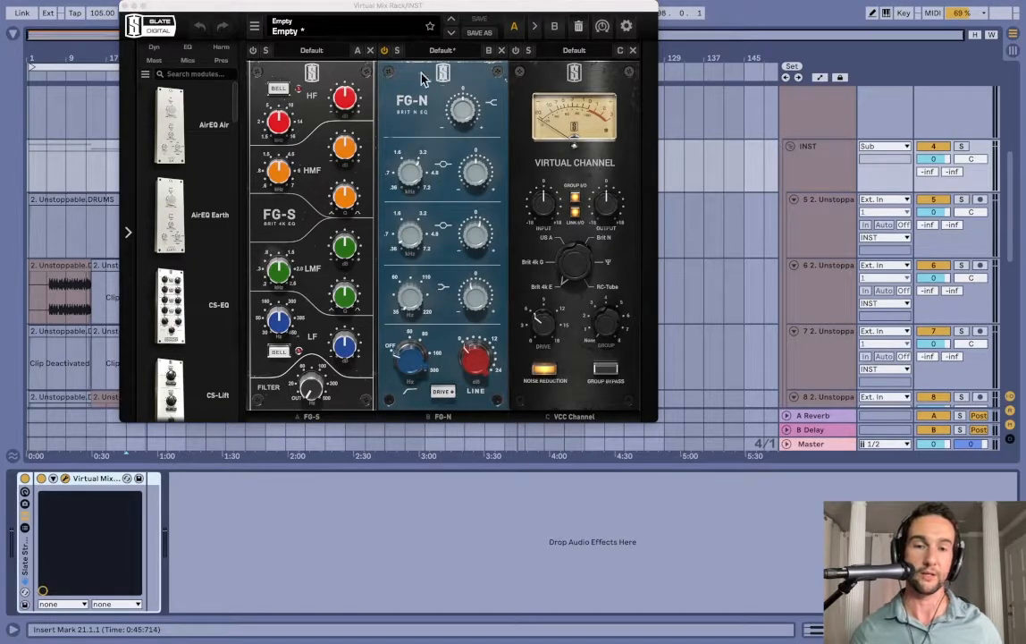
pyautogui.click(962, 146)
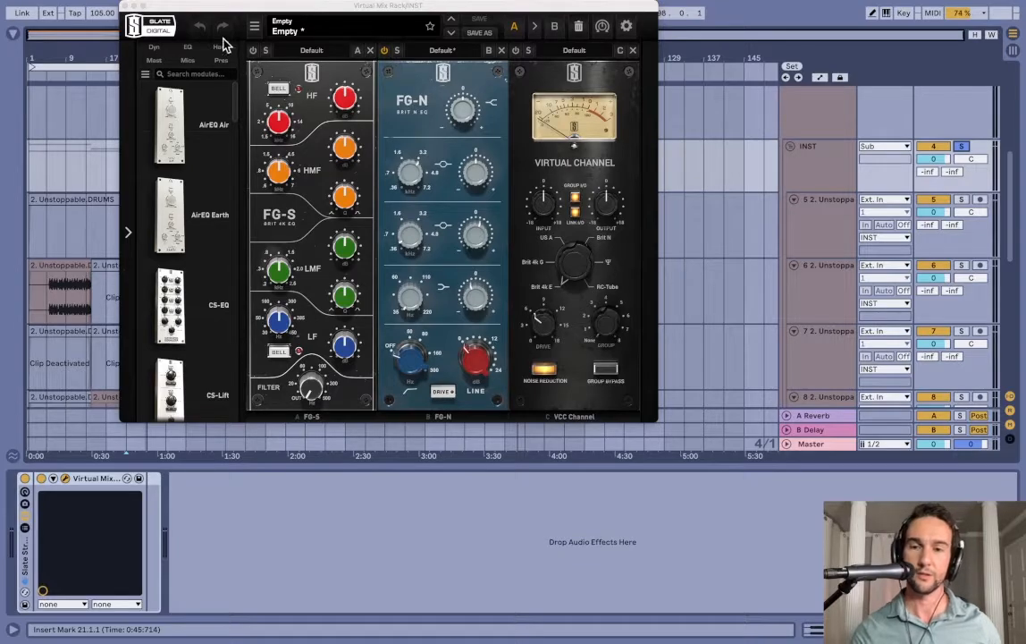
pyautogui.moveTo(252, 9); pyautogui.dragTo(407, 310)
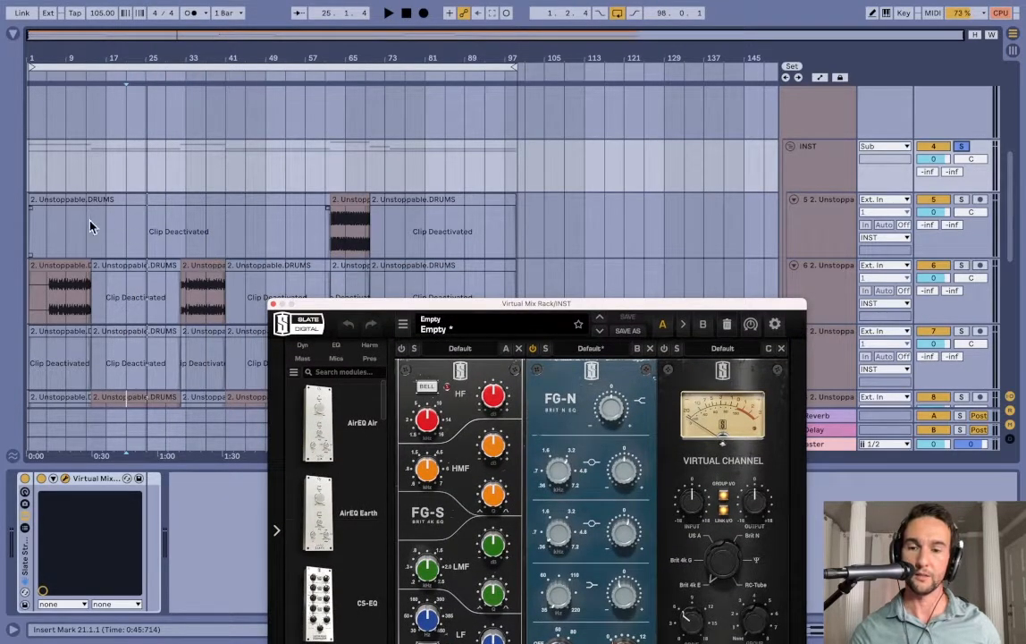
pyautogui.click(49, 230)
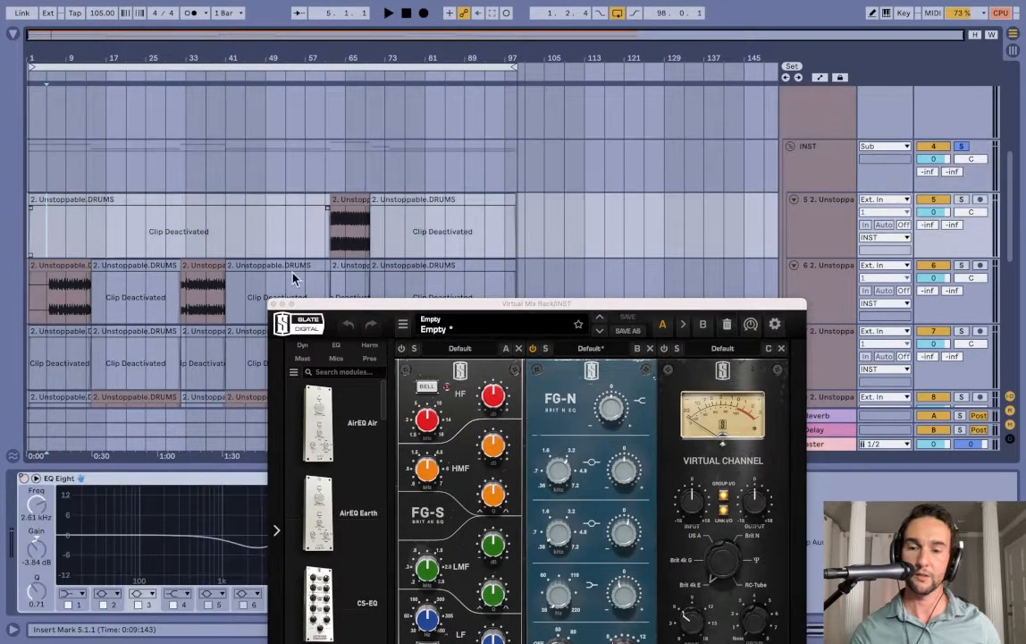
pyautogui.press('space')
pyautogui.moveTo(415, 304); pyautogui.dragTo(462, 13)
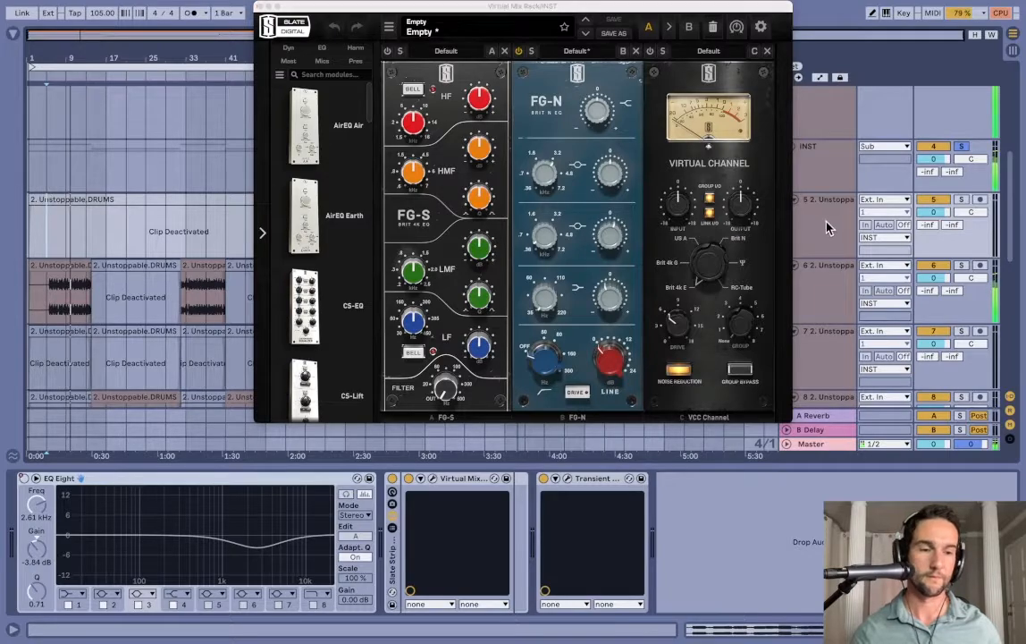
# Step: Compare the soloed INST group's playback with its Slate Strip rack off and on, restarting from bar 5 and keeping the Virtual Mix Rack window accessible
pyautogui.click(824, 177)
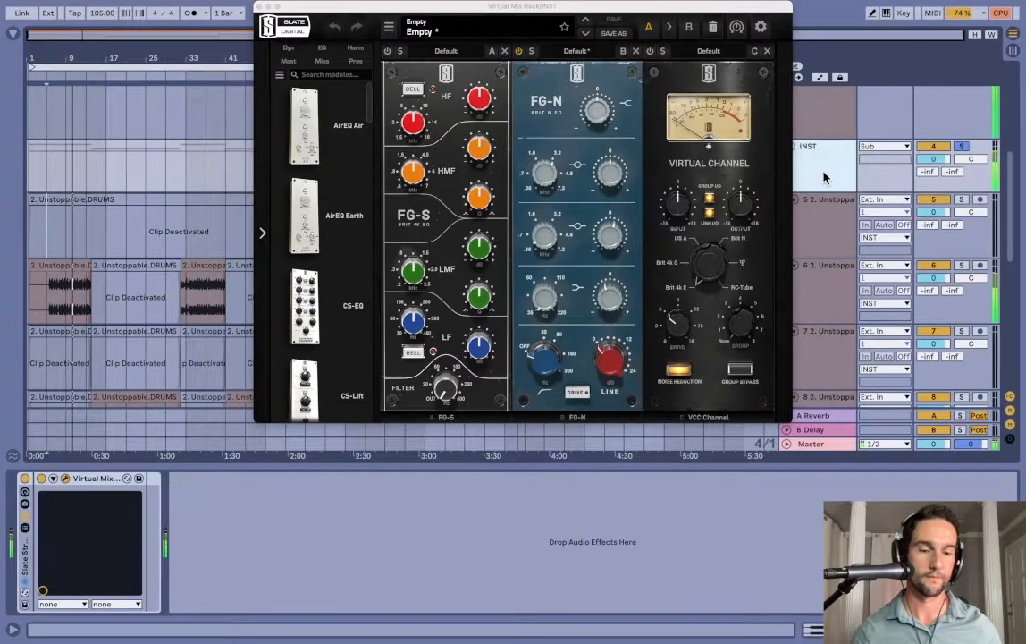
pyautogui.click(25, 480)
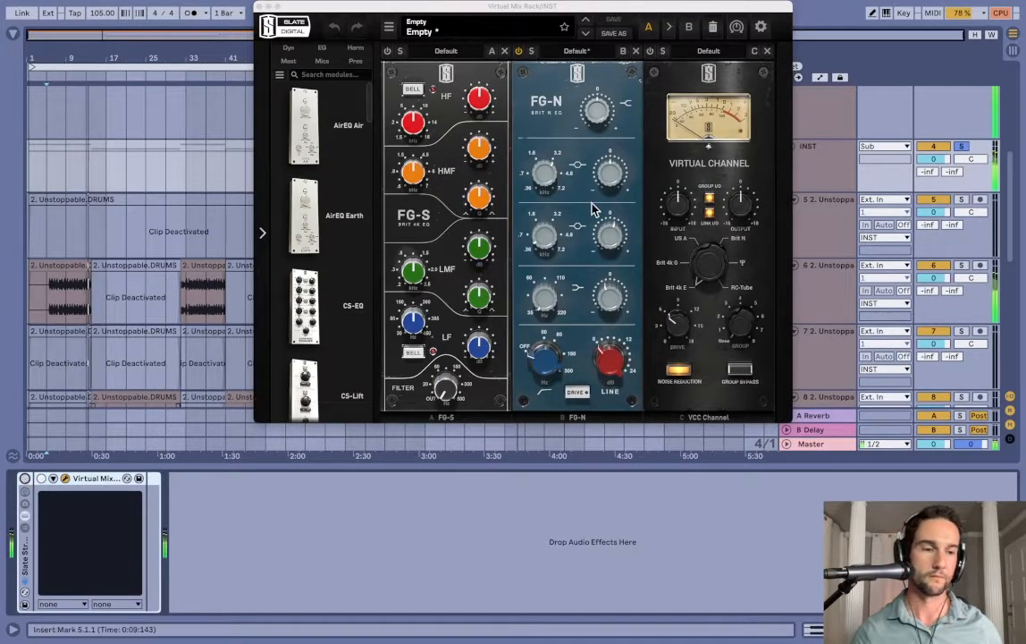
pyautogui.click(815, 154)
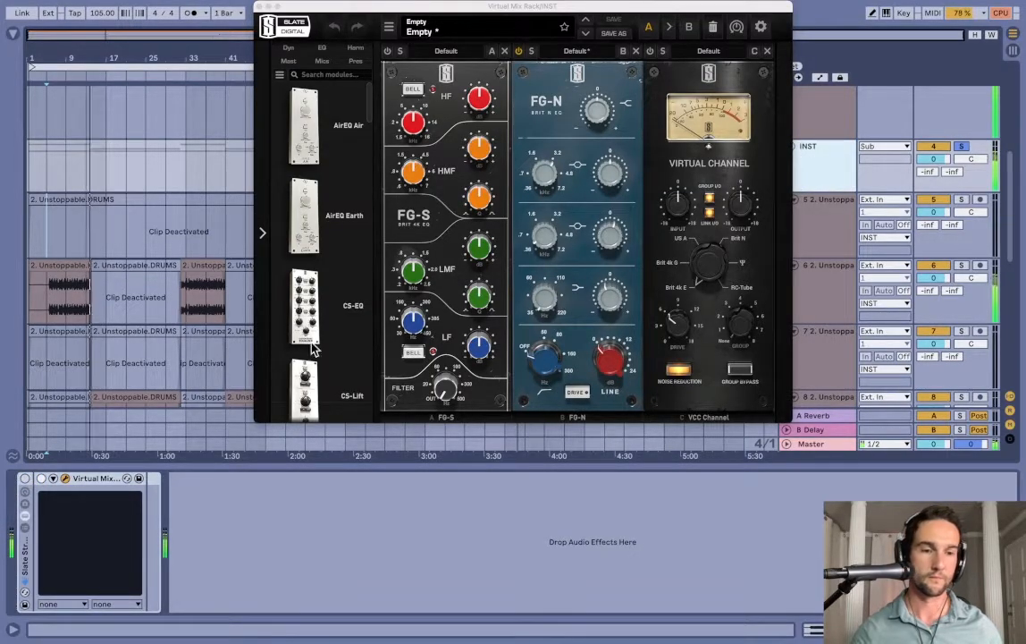
pyautogui.click(65, 479)
pyautogui.click(64, 480)
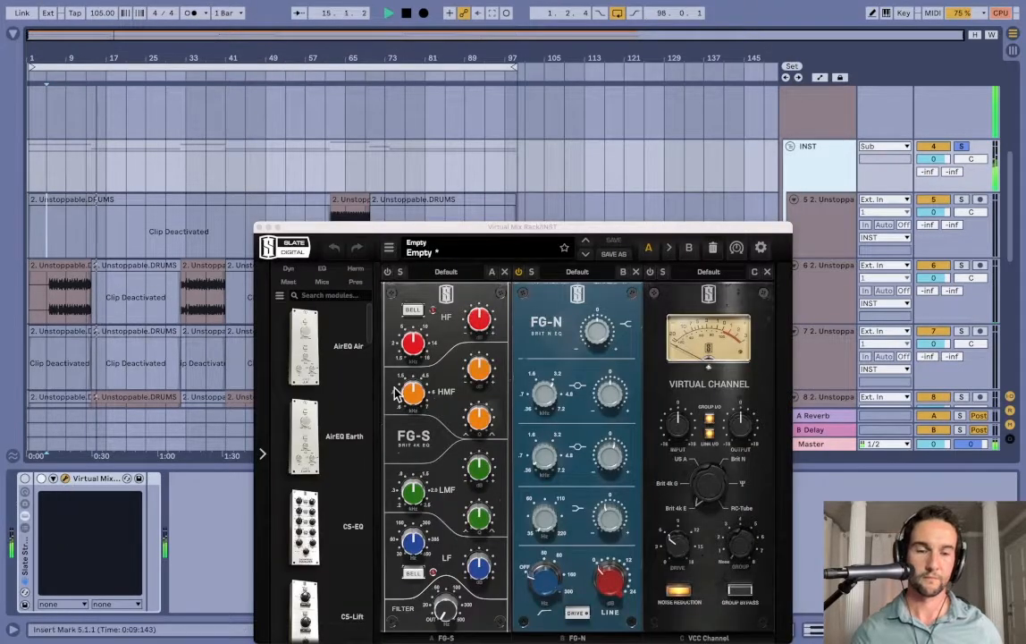
pyautogui.click(519, 272)
pyautogui.press('space')
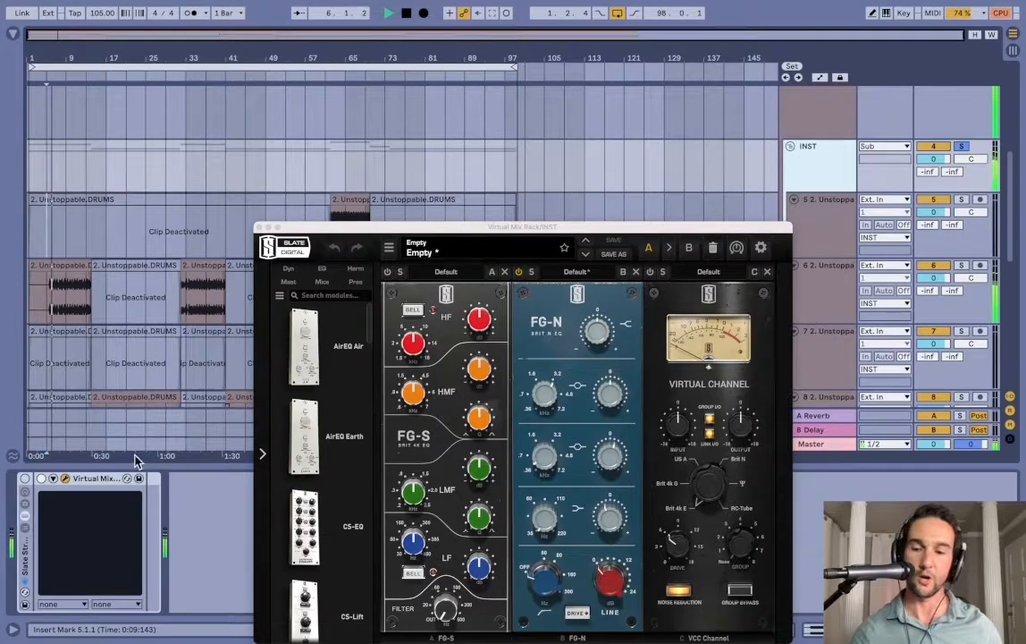
pyautogui.click(25, 480)
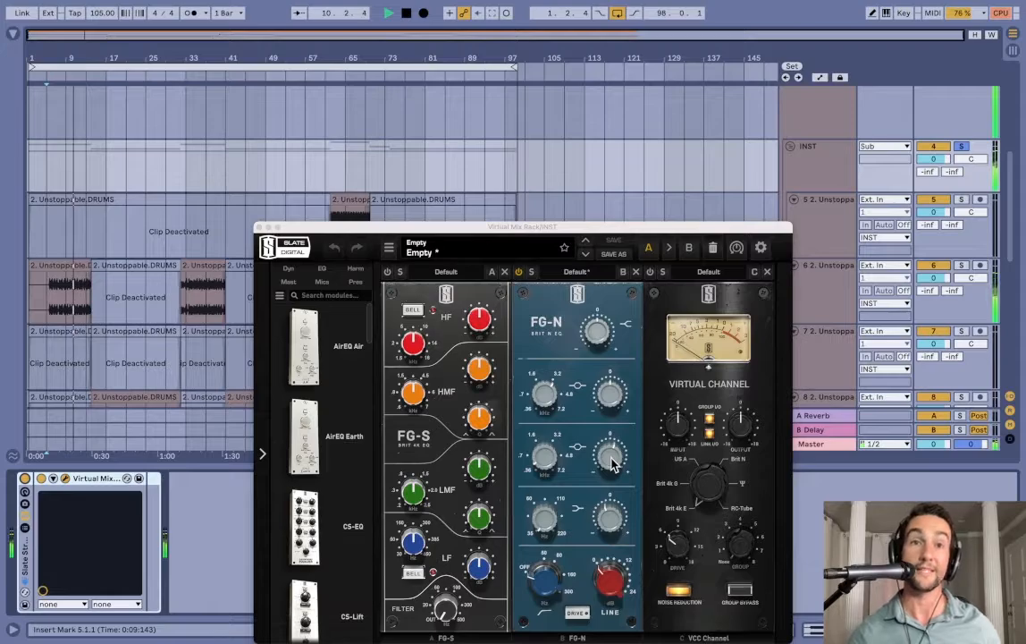
# Step: Adjust the lower midrange gain of the FG-N equalizer on the INST group to +2.36 dB
pyautogui.moveTo(614, 462)
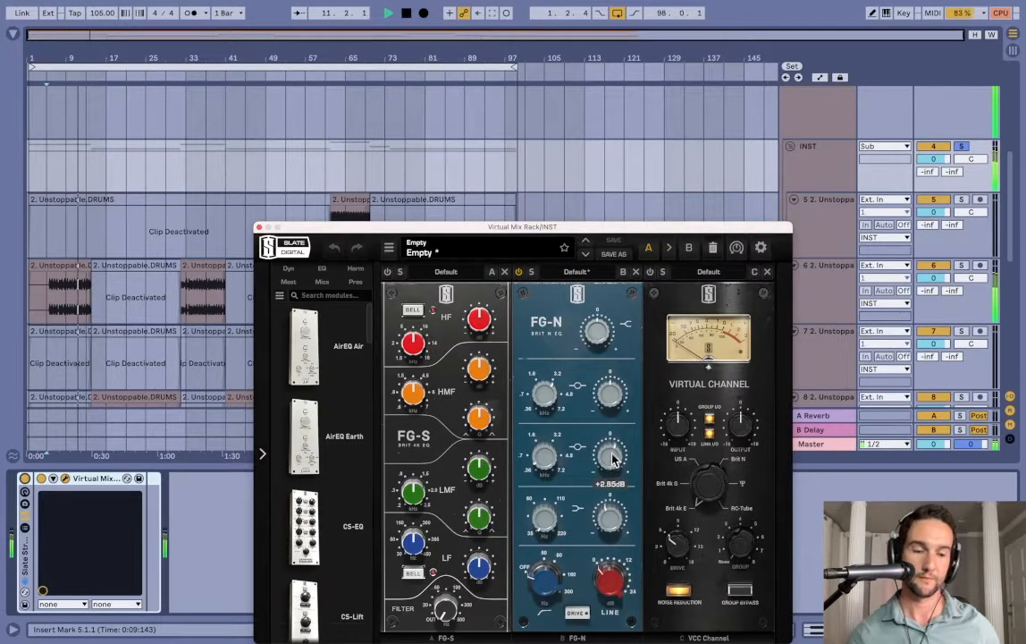
pyautogui.moveTo(613, 460)
pyautogui.mouseDown()
pyautogui.moveTo(619, 426)
pyautogui.moveTo(623, 446)
pyautogui.mouseUp()
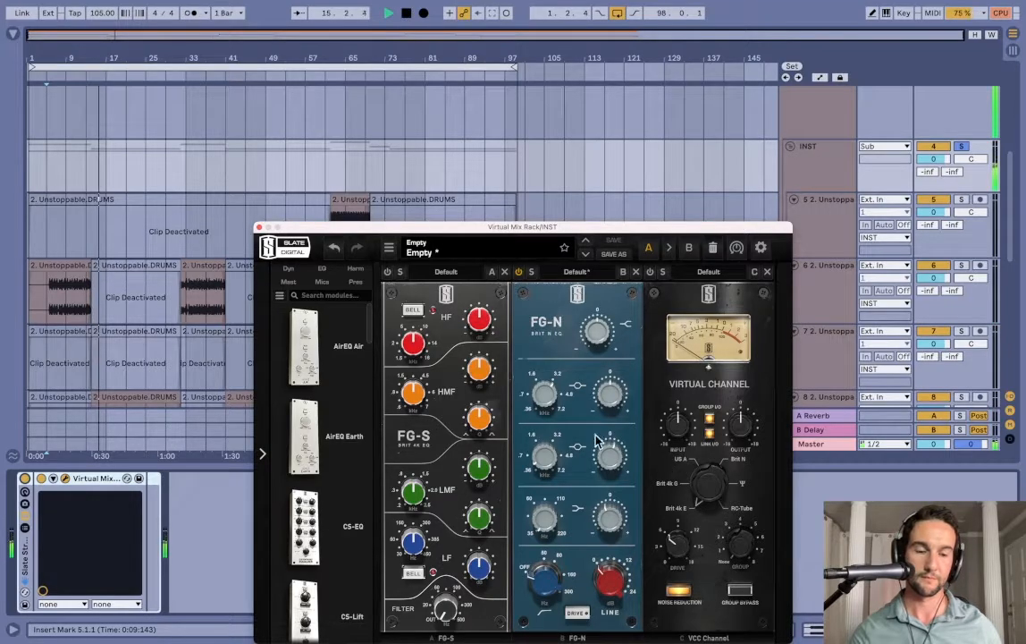
pyautogui.moveTo(617, 458)
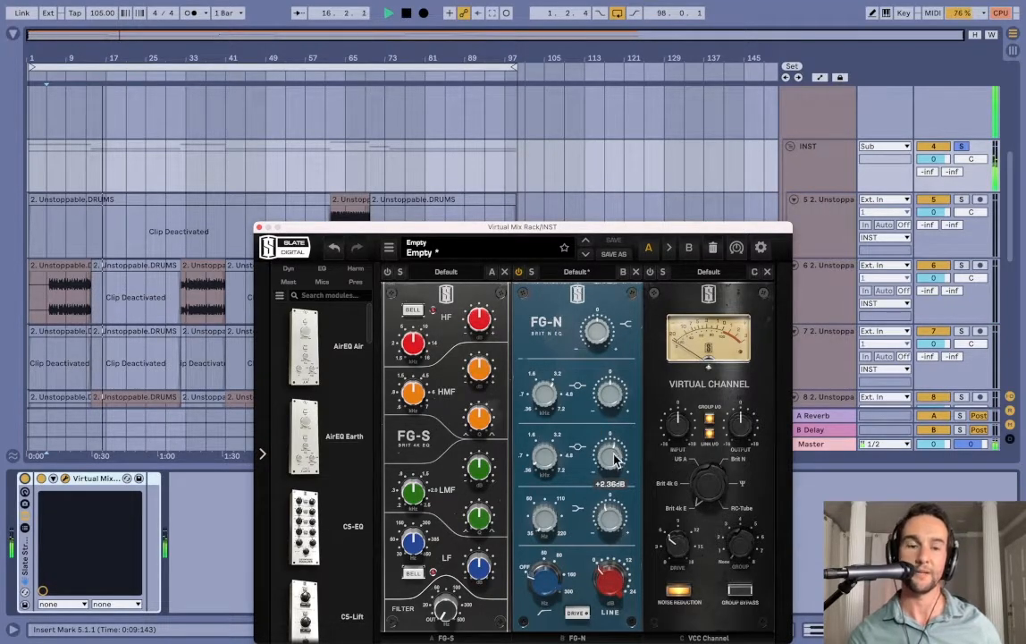
# Step: Continue playback from bar 21 and reposition the Virtual Mix Rack window so all its modules are in view
pyautogui.click(126, 302)
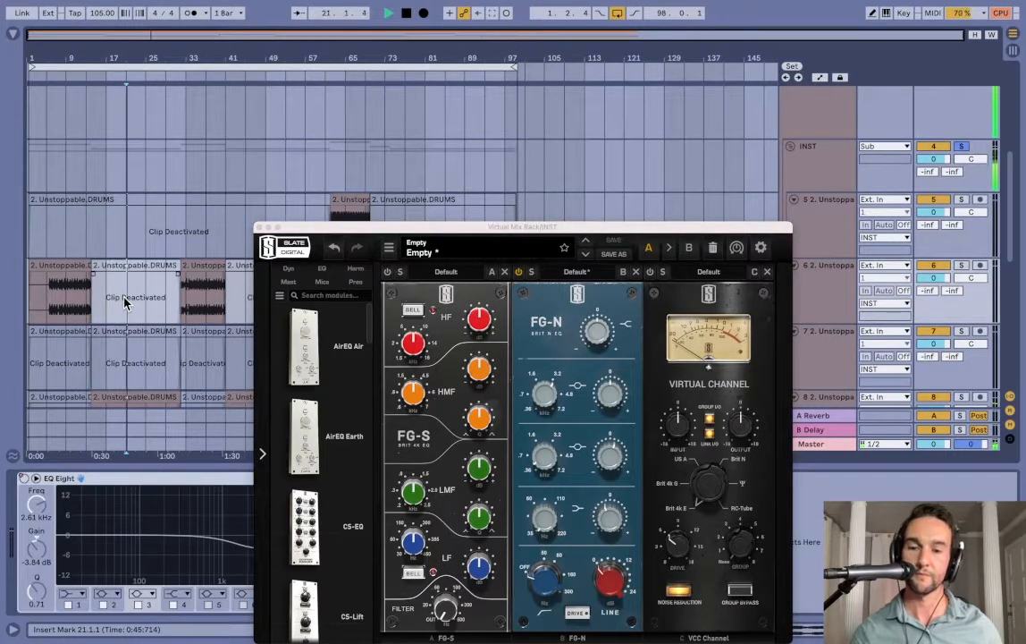
pyautogui.moveTo(329, 230); pyautogui.dragTo(304, 96)
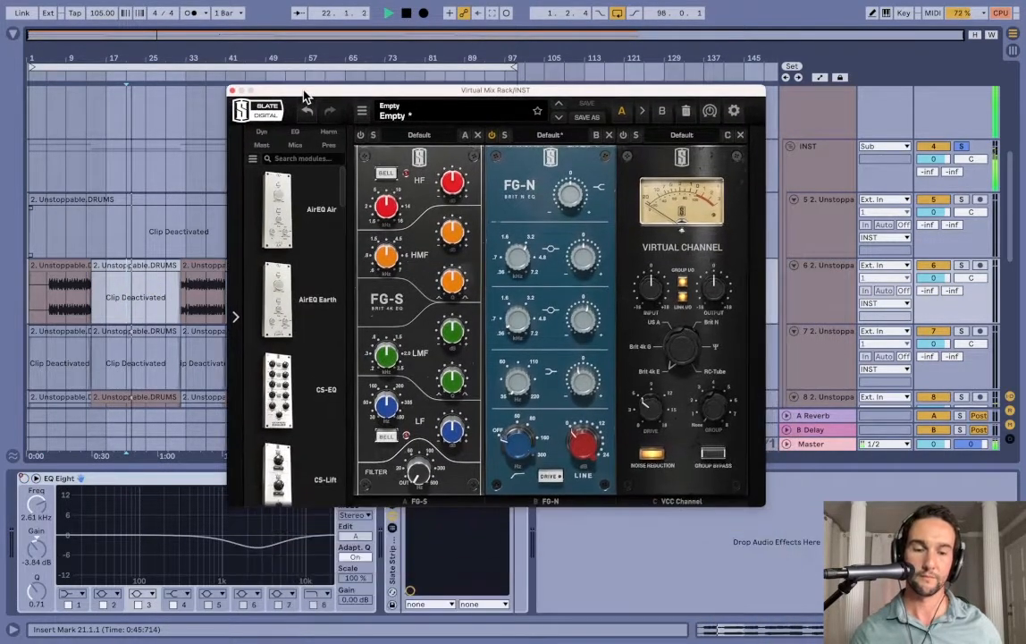
# Step: Compare the playing INST drum track with its Slate Strip rack bypassed and re-enabled, then stop playback and close the Virtual Mix Rack window
pyautogui.moveTo(586, 319); pyautogui.dragTo(594, 295)
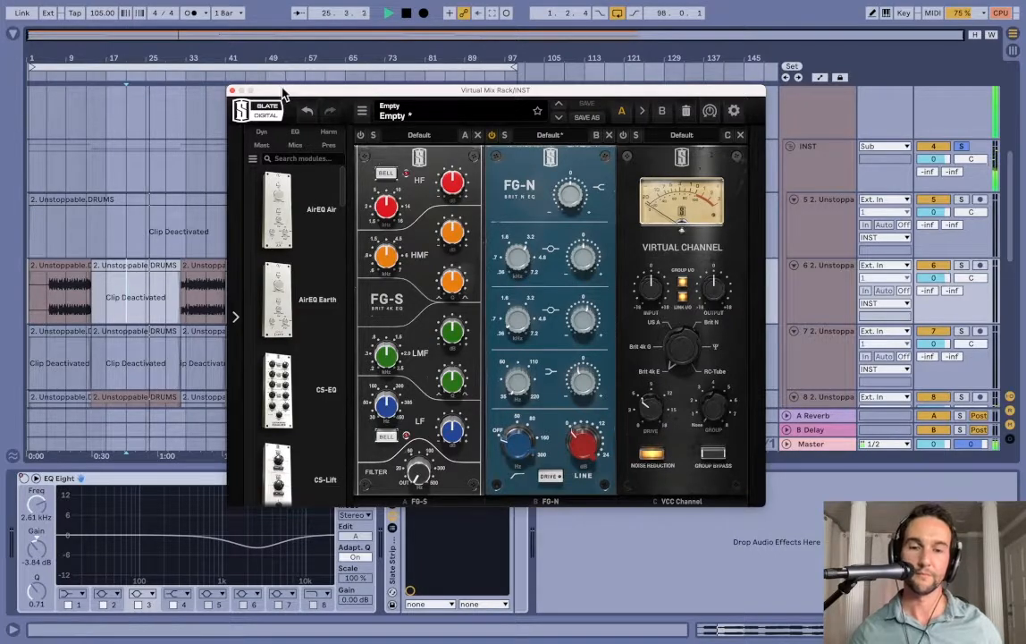
pyautogui.moveTo(256, 89); pyautogui.dragTo(415, 38)
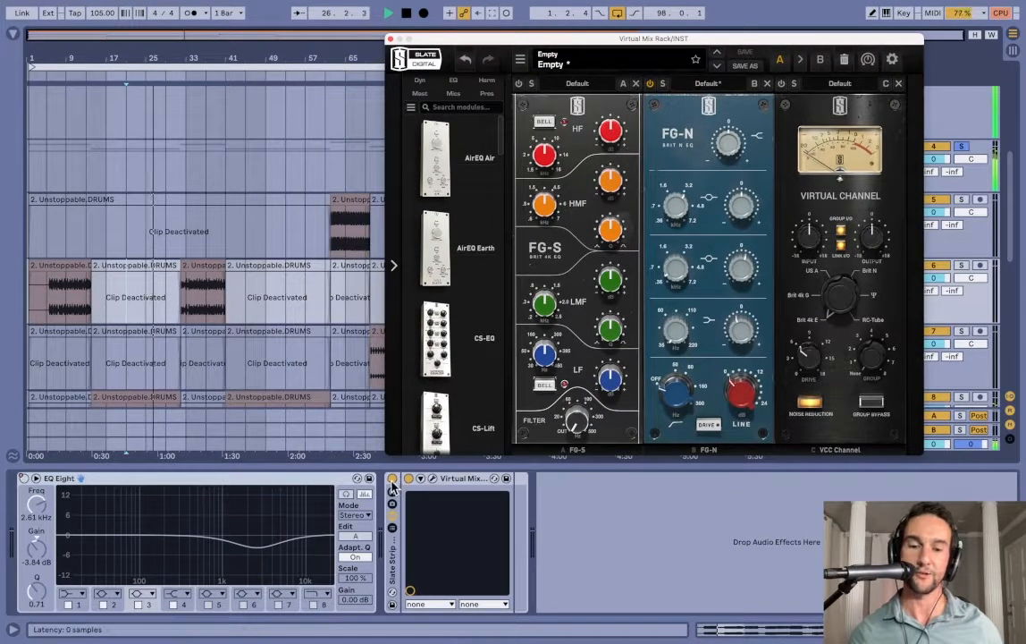
pyautogui.click(392, 480)
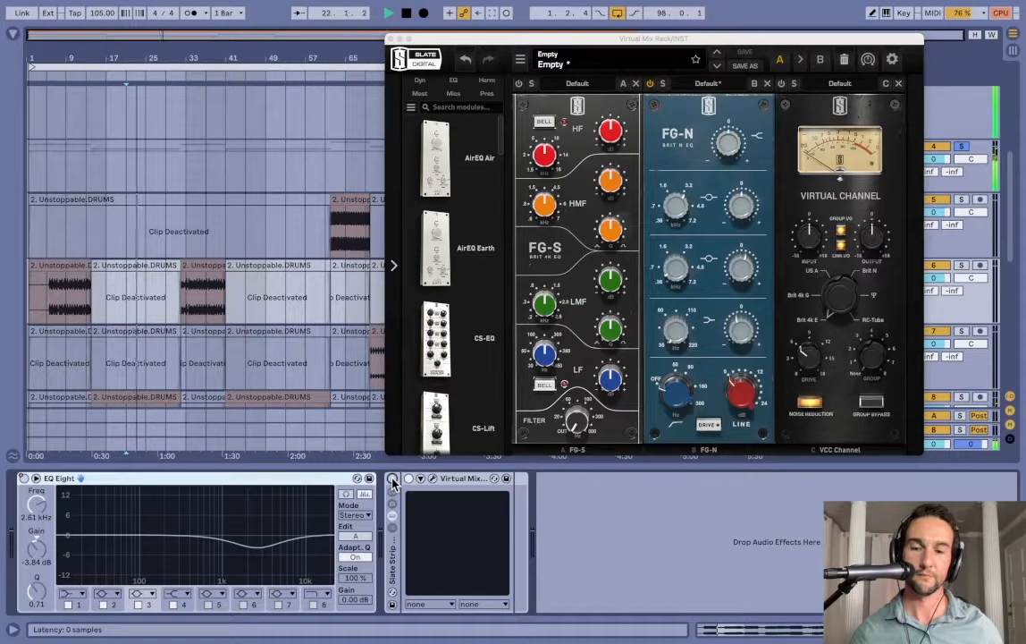
pyautogui.click(392, 481)
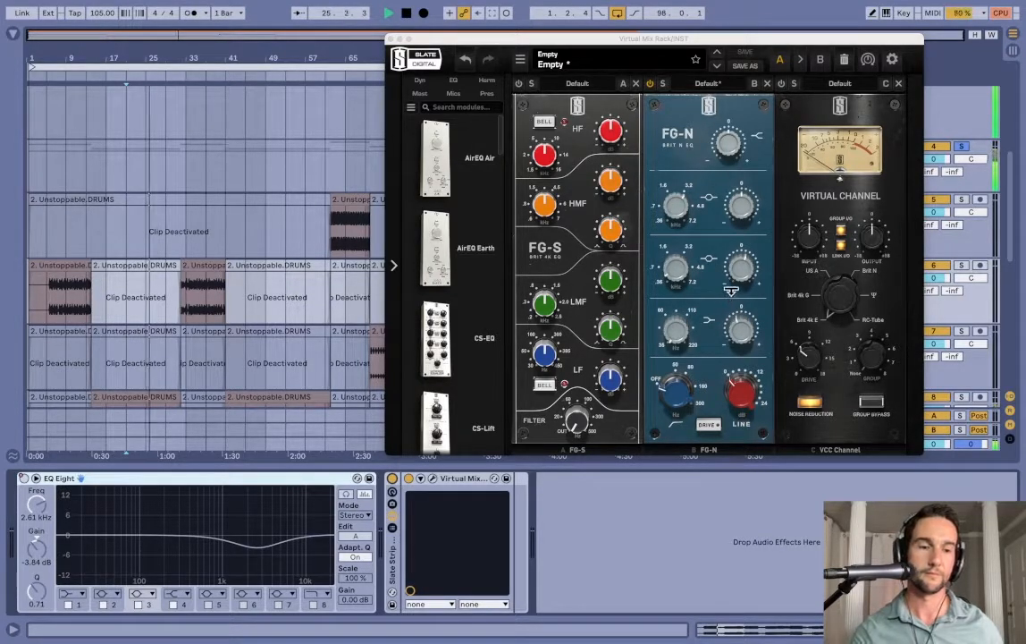
pyautogui.press('space')
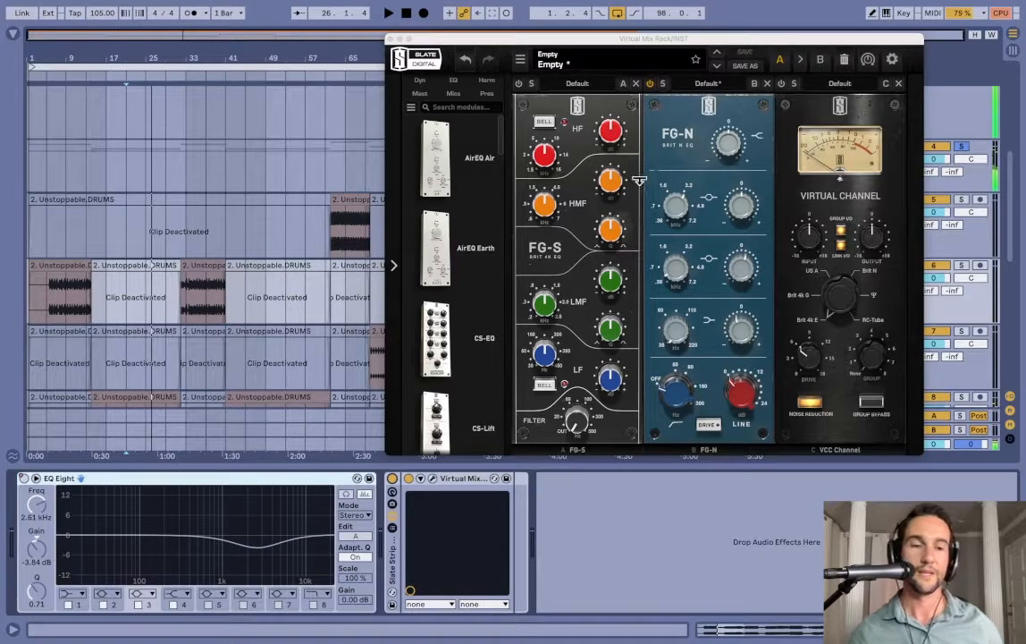
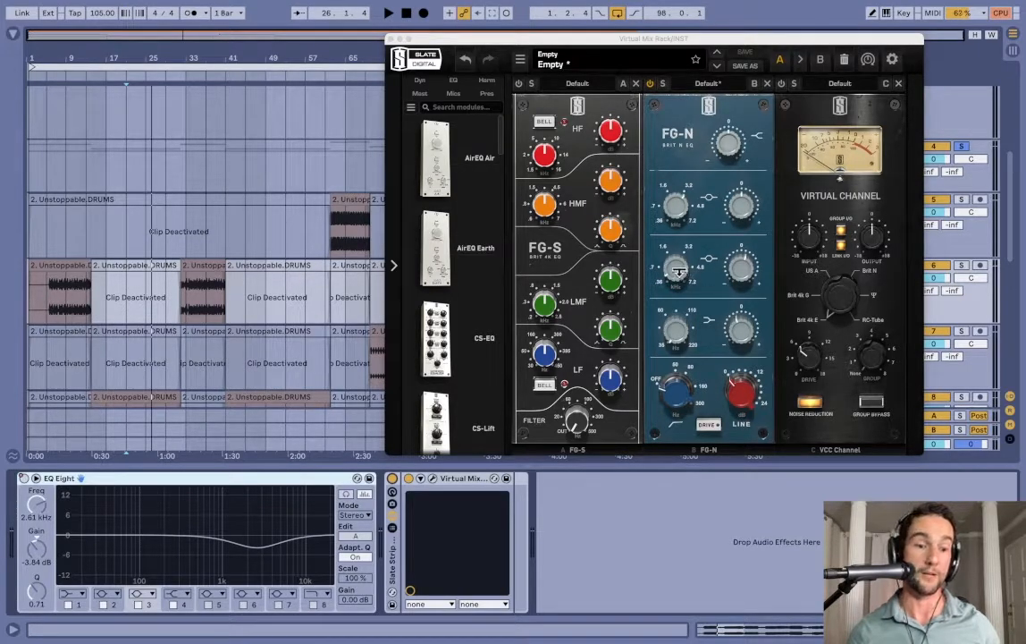
pyautogui.click(682, 275)
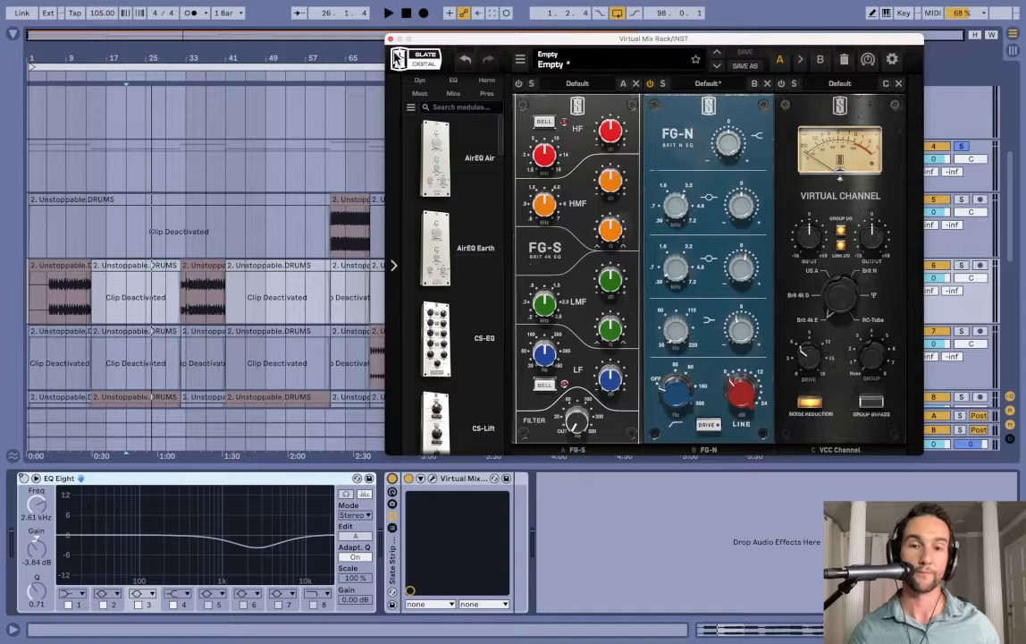
pyautogui.click(390, 41)
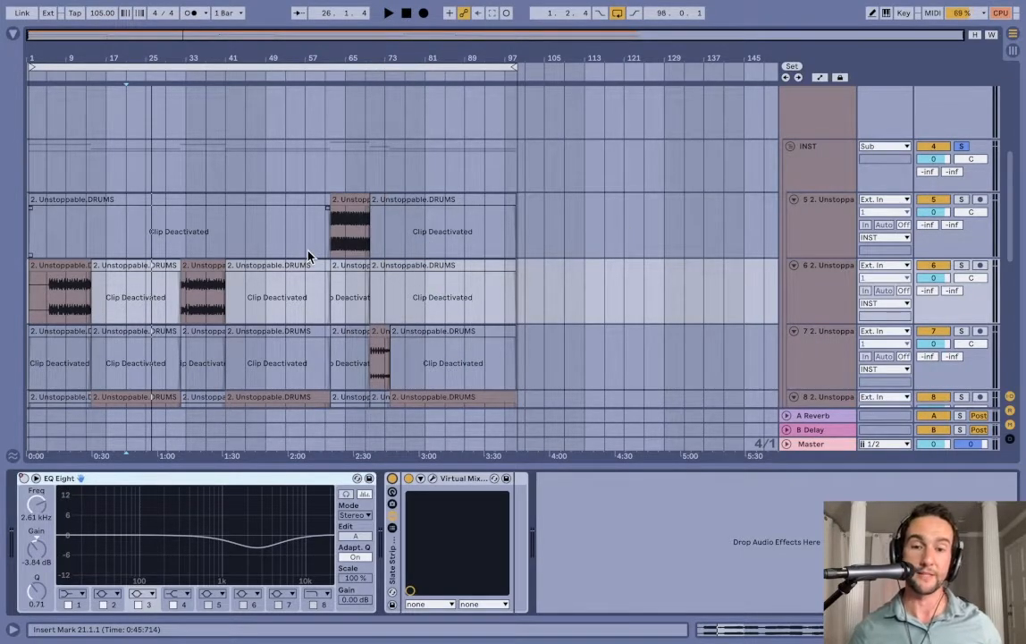
# Step: Review the drum clips and device chains on tracks 5 and 6 of the INST group
pyautogui.scroll(-2, 331, 228)
pyautogui.click(350, 190)
pyautogui.scroll(-2, 223, 223)
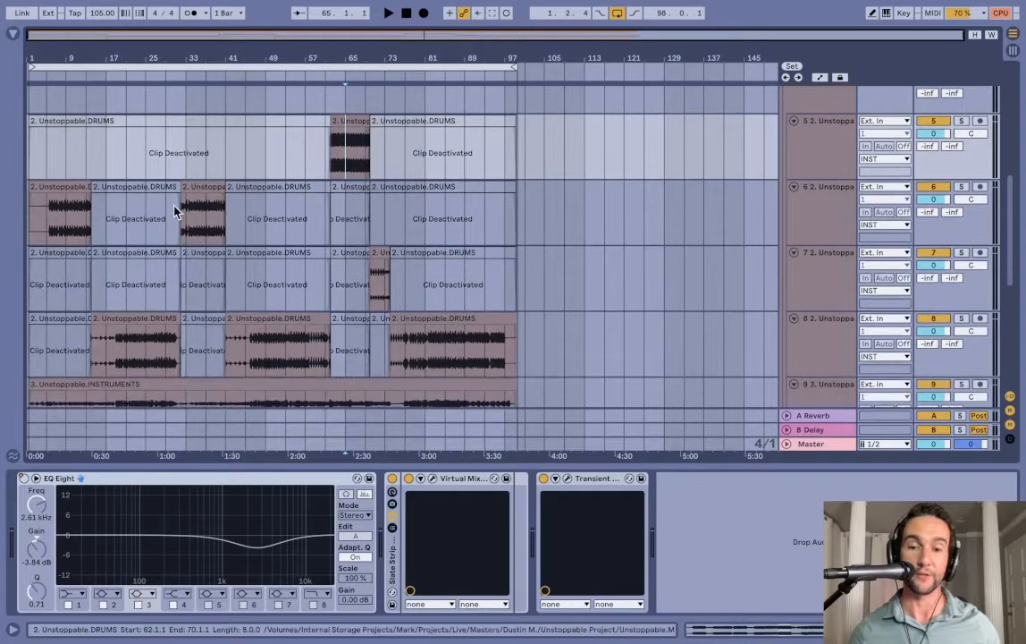
pyautogui.click(210, 226)
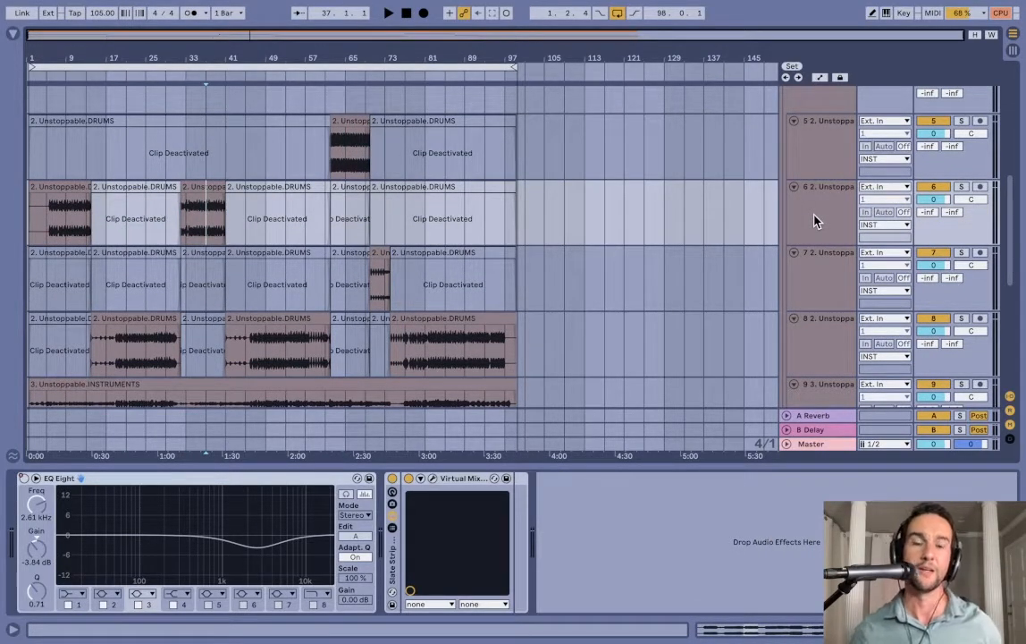
pyautogui.scroll(-1, 544, 286)
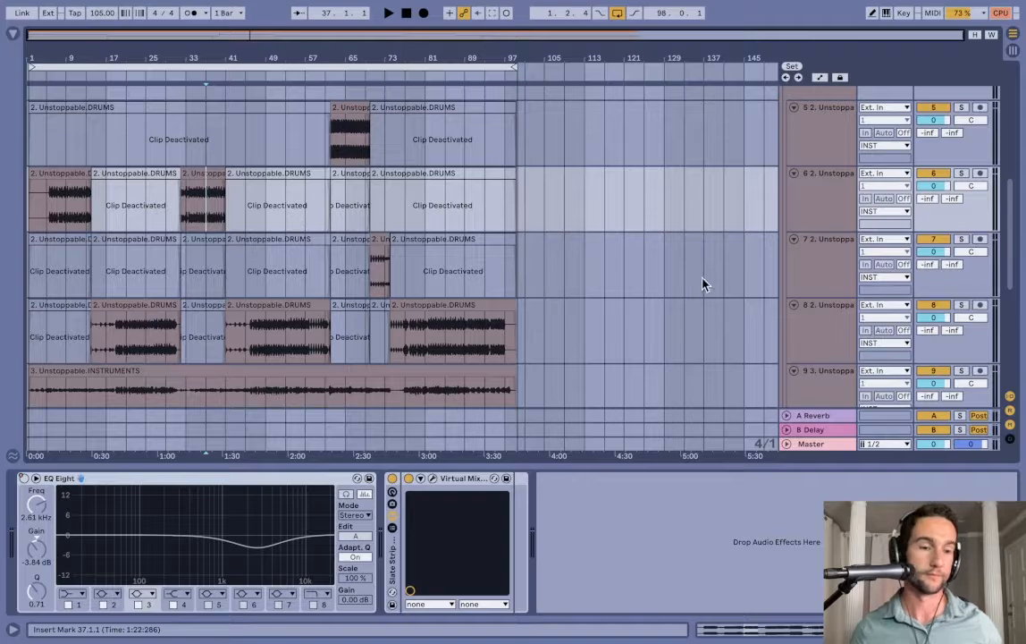
pyautogui.scroll(4, 786, 192)
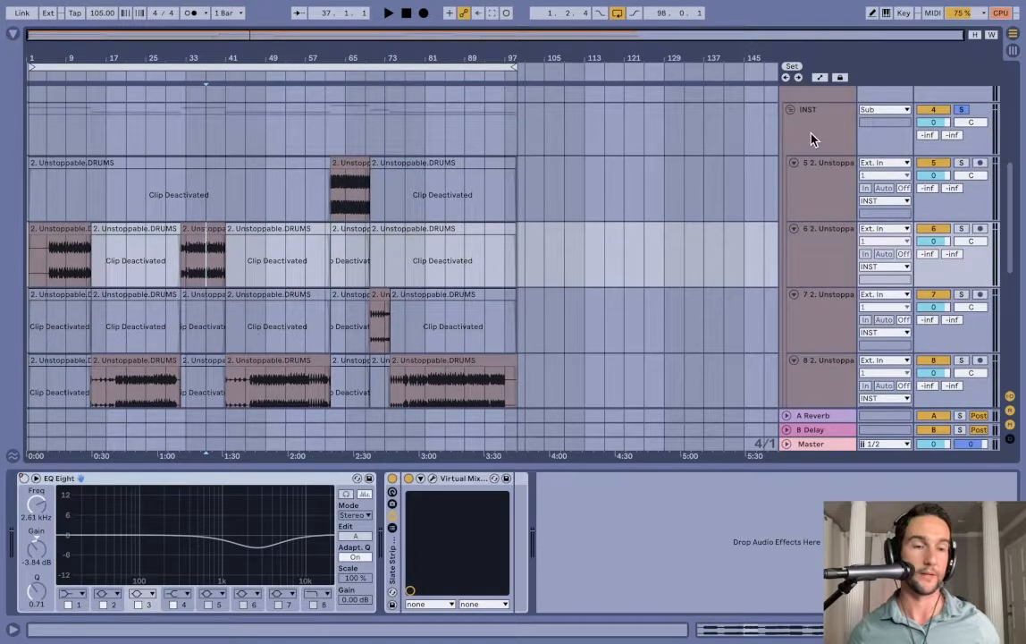
# Step: Collapse the INST group and select track 11 in the Acapella group
pyautogui.click(812, 138)
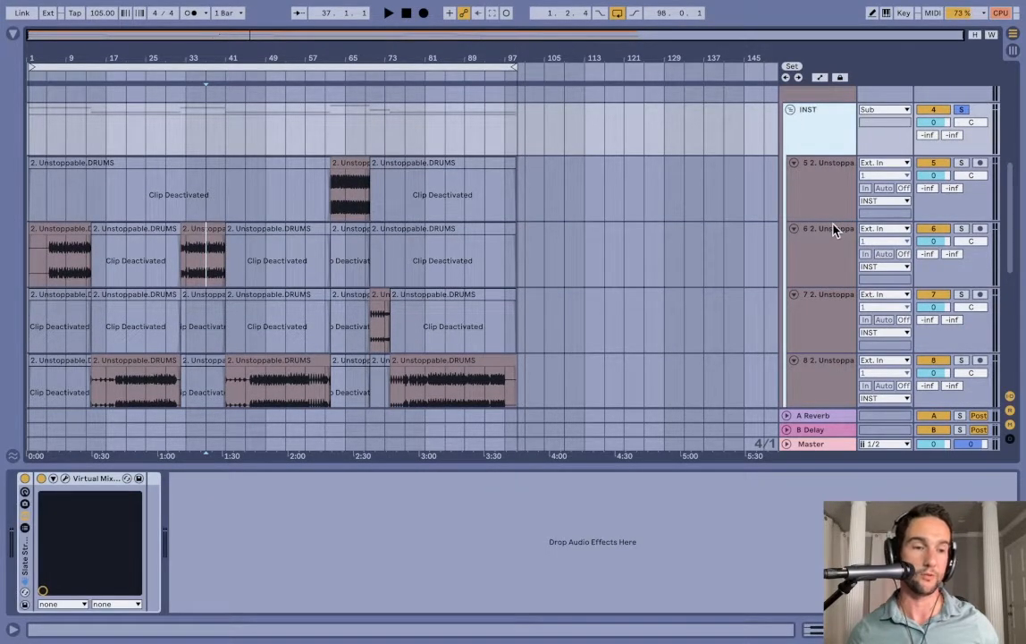
pyautogui.click(790, 110)
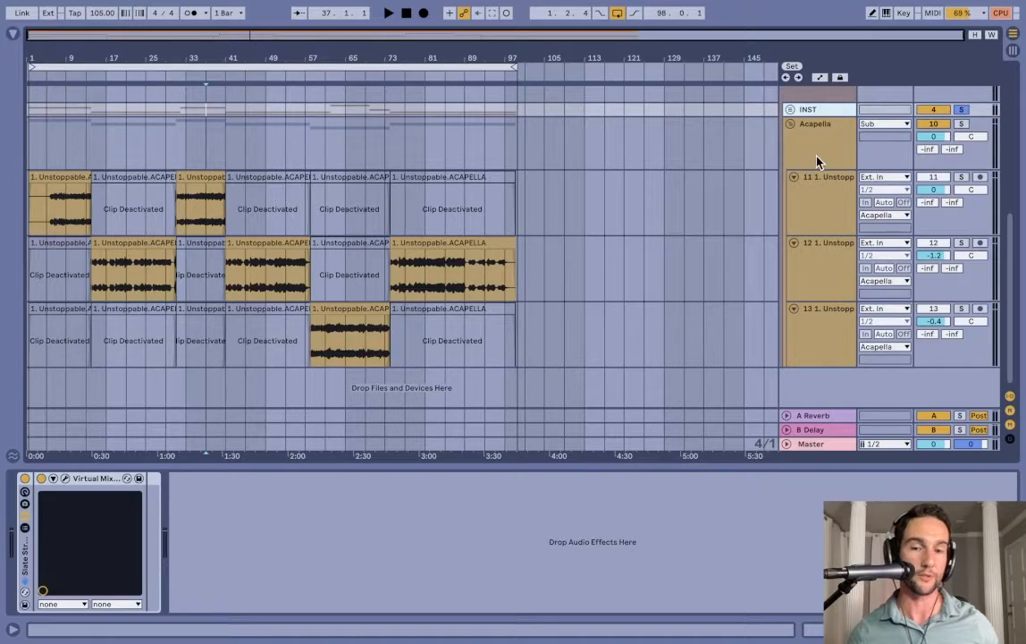
pyautogui.click(817, 162)
pyautogui.click(814, 204)
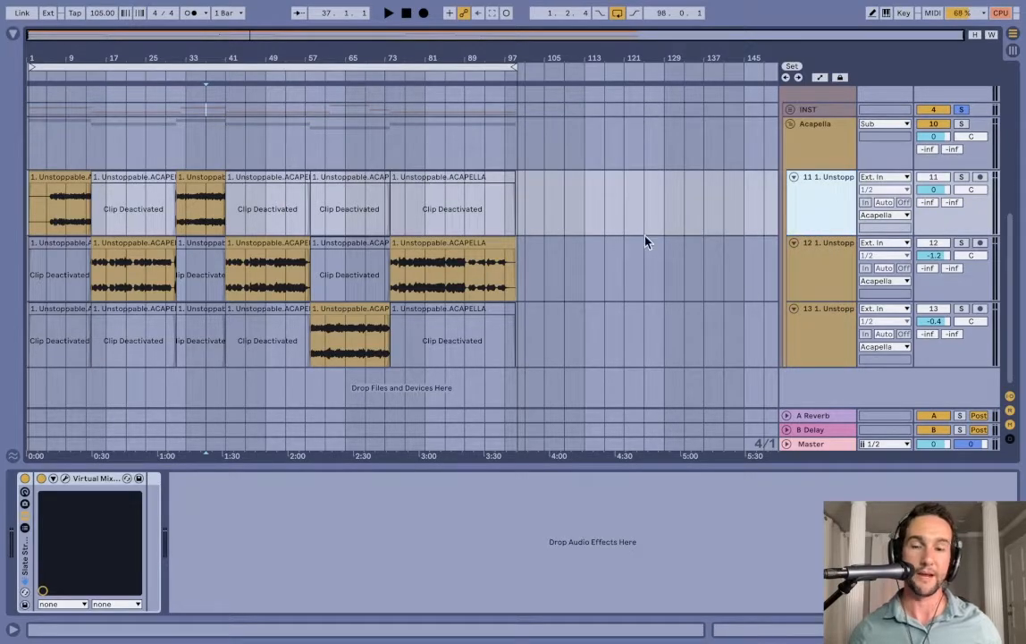
# Step: Open track 11's Virtual Mix Rack and examine the midrange and low band settings of the FG-N EQ
pyautogui.click(65, 479)
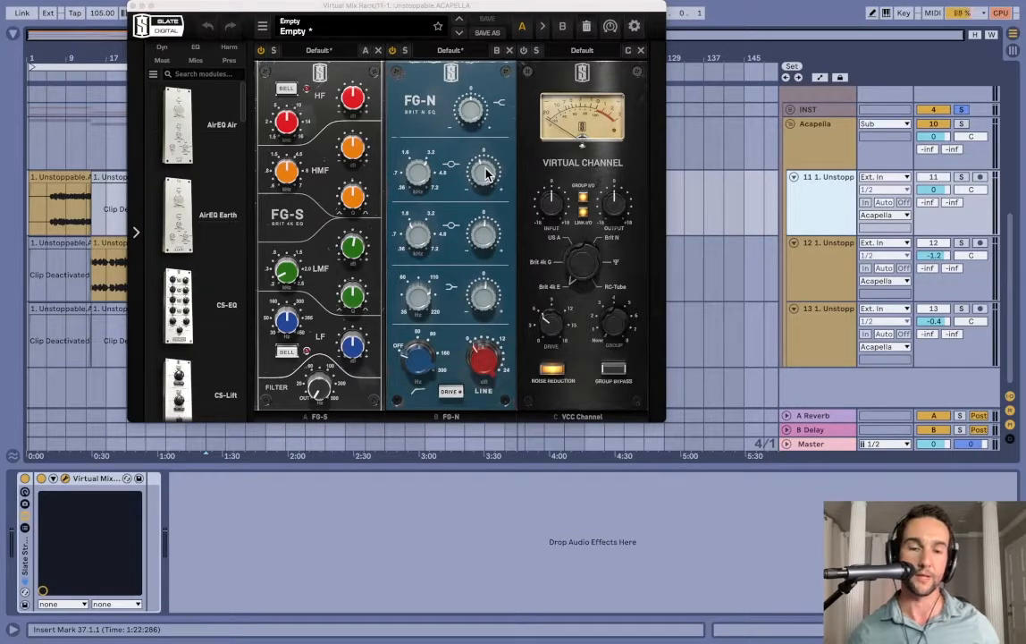
pyautogui.moveTo(486, 237); pyautogui.dragTo(486, 236)
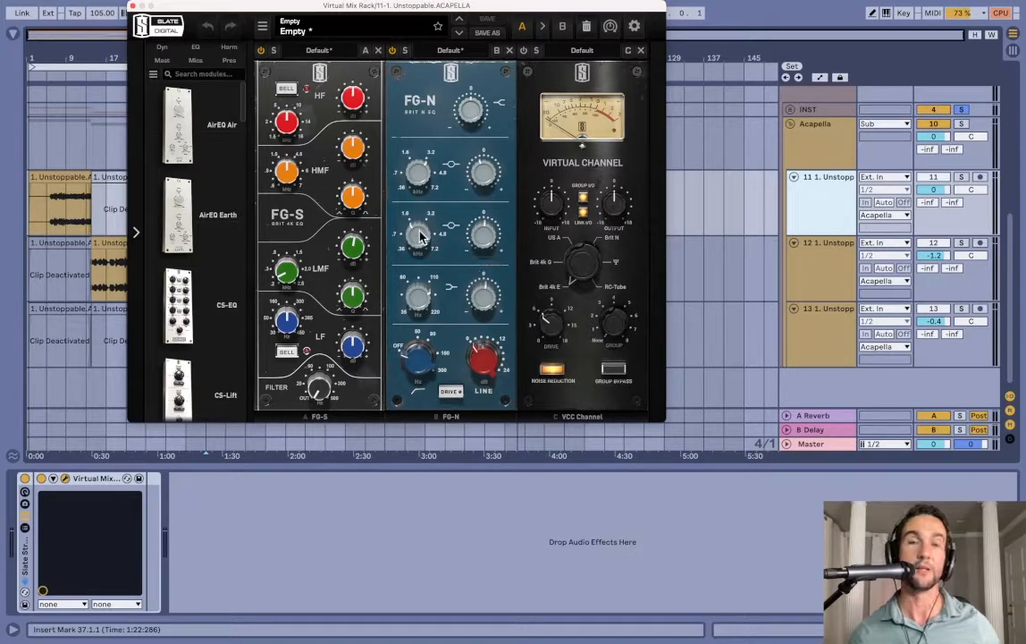
pyautogui.moveTo(415, 240)
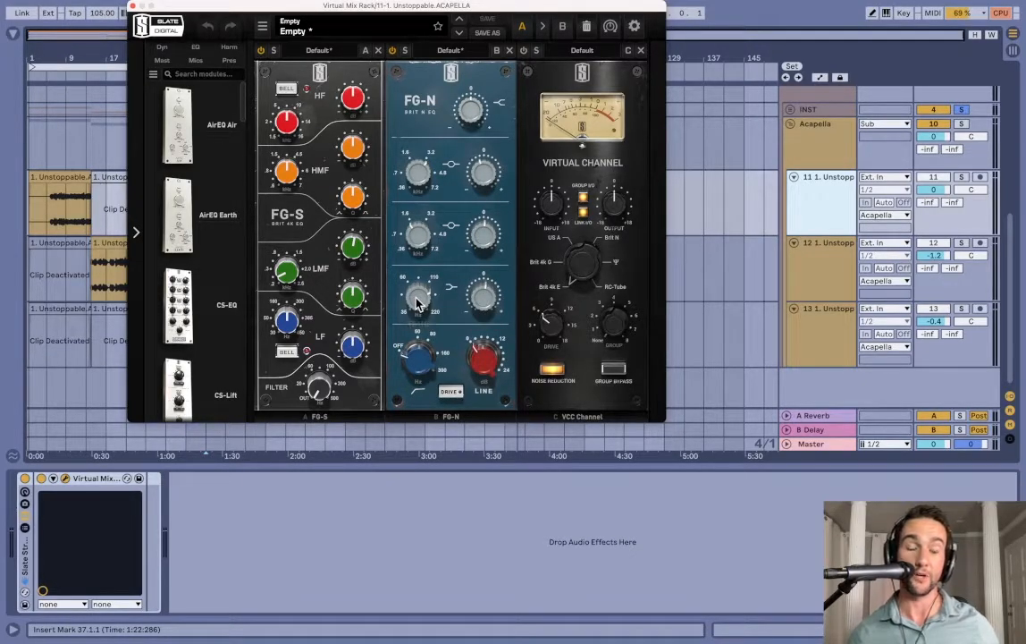
pyautogui.moveTo(417, 304)
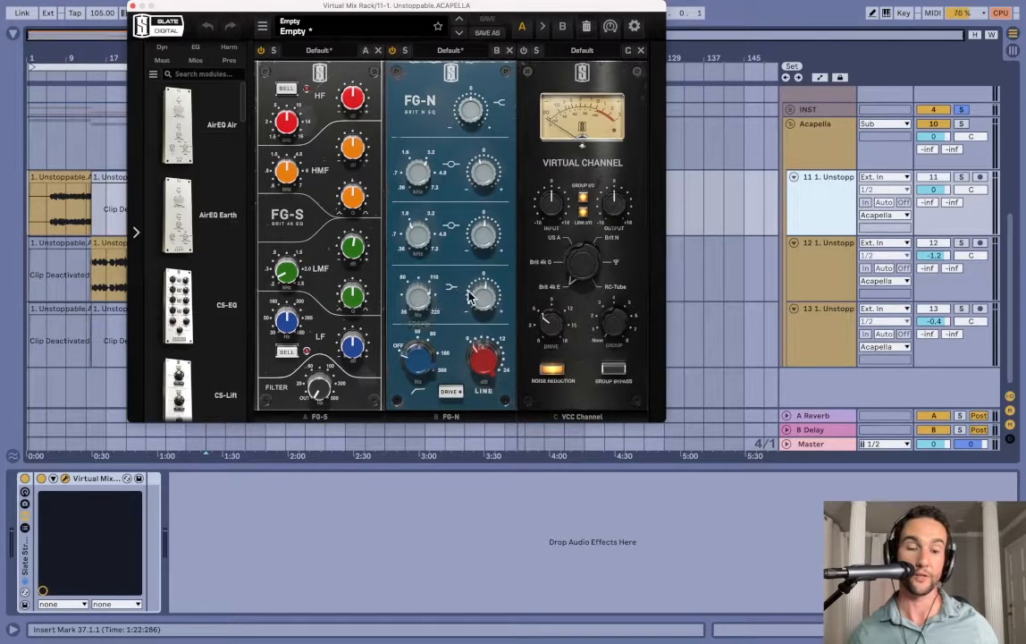
pyautogui.moveTo(488, 304)
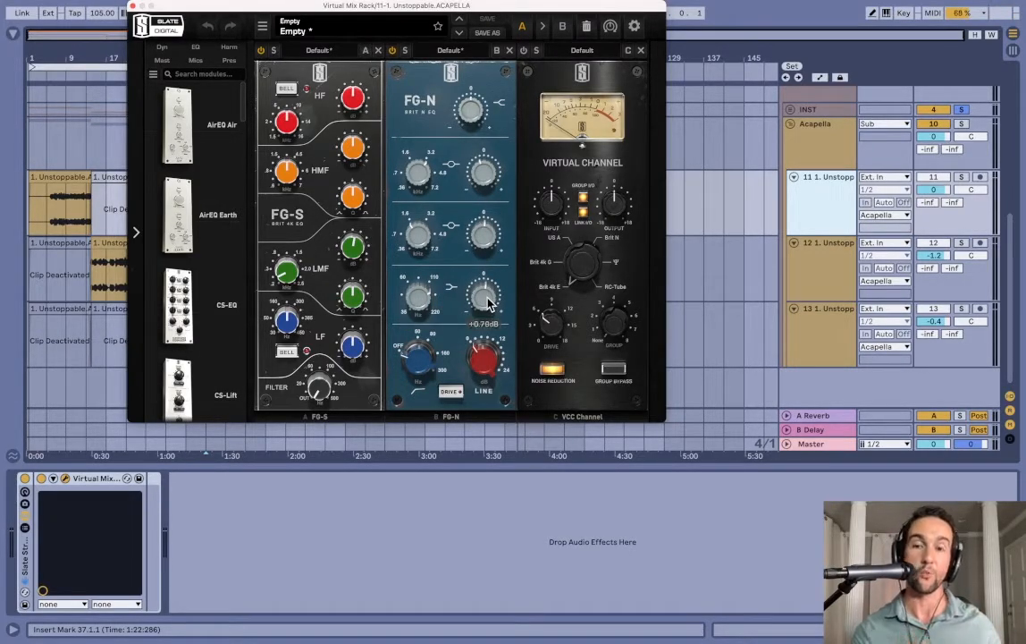
# Step: Place the insert marker at bar 6 on acapella track 11 and solo that track in place of the INST group
pyautogui.click(54, 213)
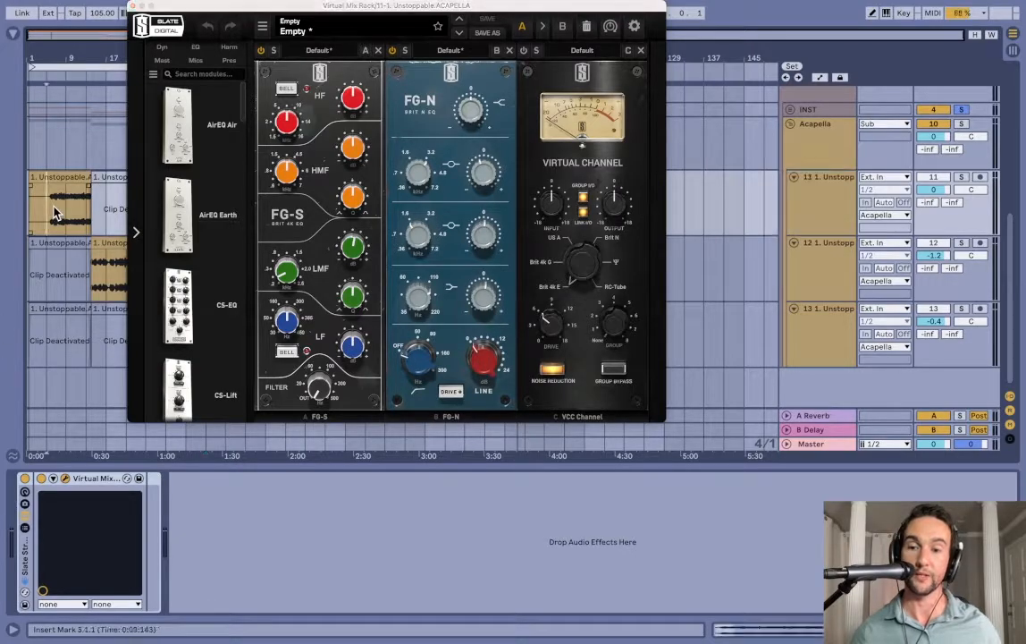
pyautogui.scroll(5, 53, 212)
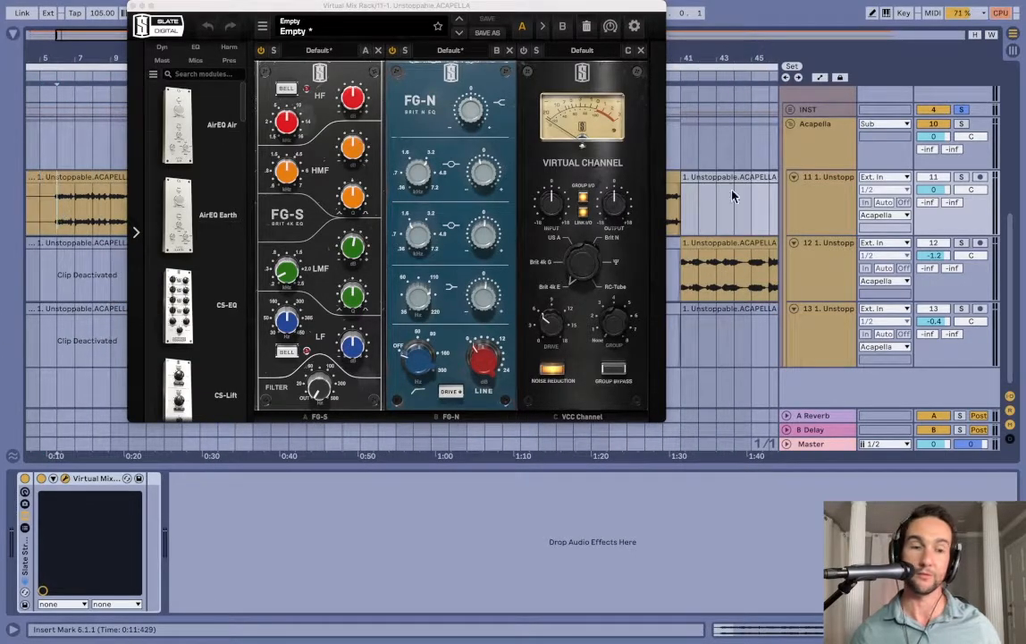
pyautogui.click(55, 212)
pyautogui.click(945, 178)
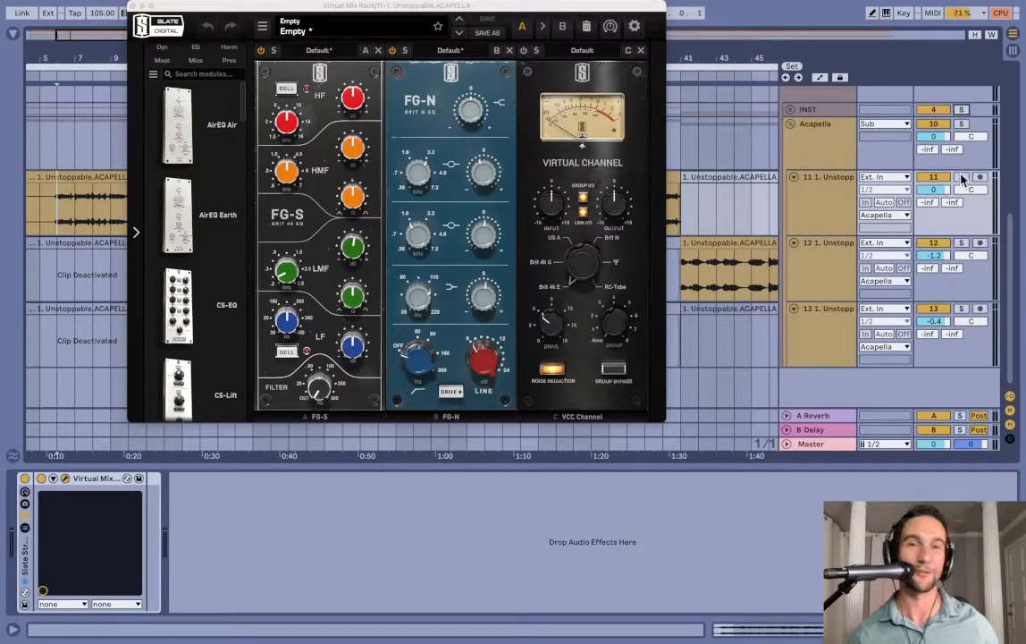
pyautogui.click(962, 179)
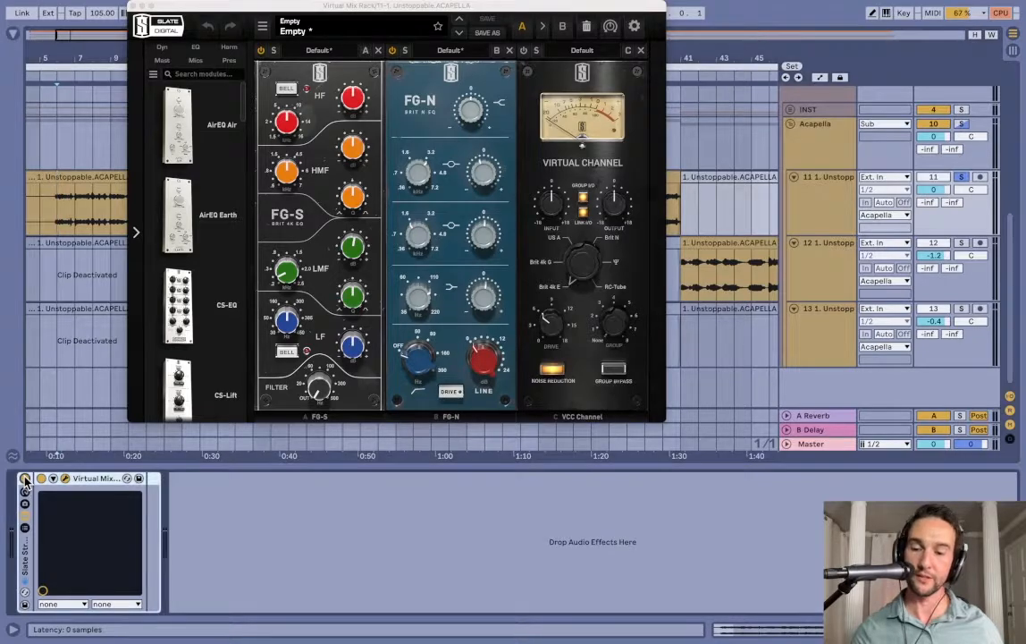
# Step: Play acapella track 11 from bar 6, comparing the Slate Strip rack bypassed and enabled, then close the plugin window
pyautogui.click(52, 216)
pyautogui.press('space')
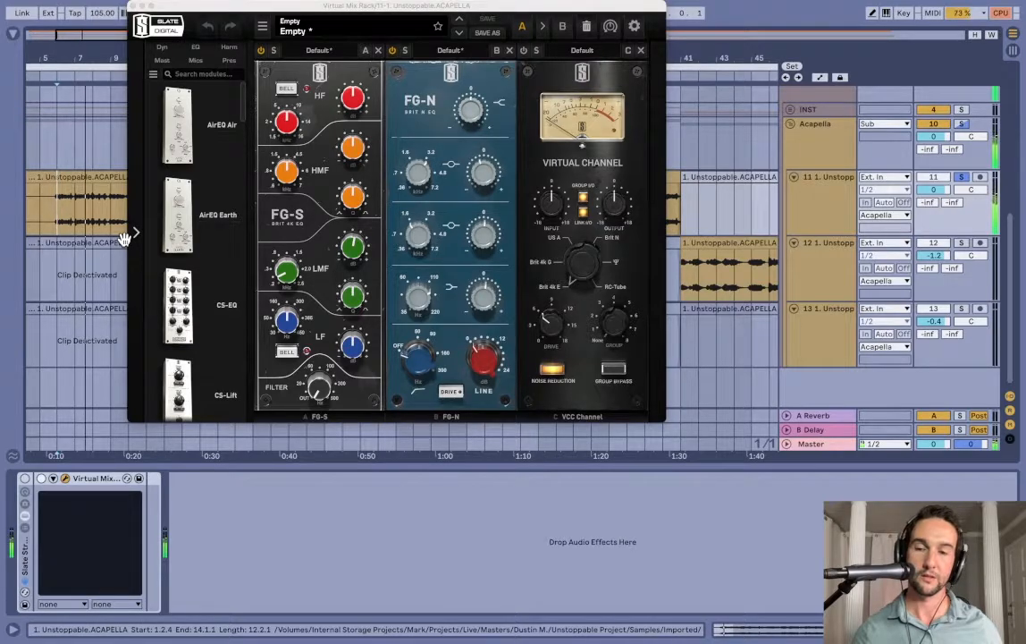
pyautogui.click(25, 480)
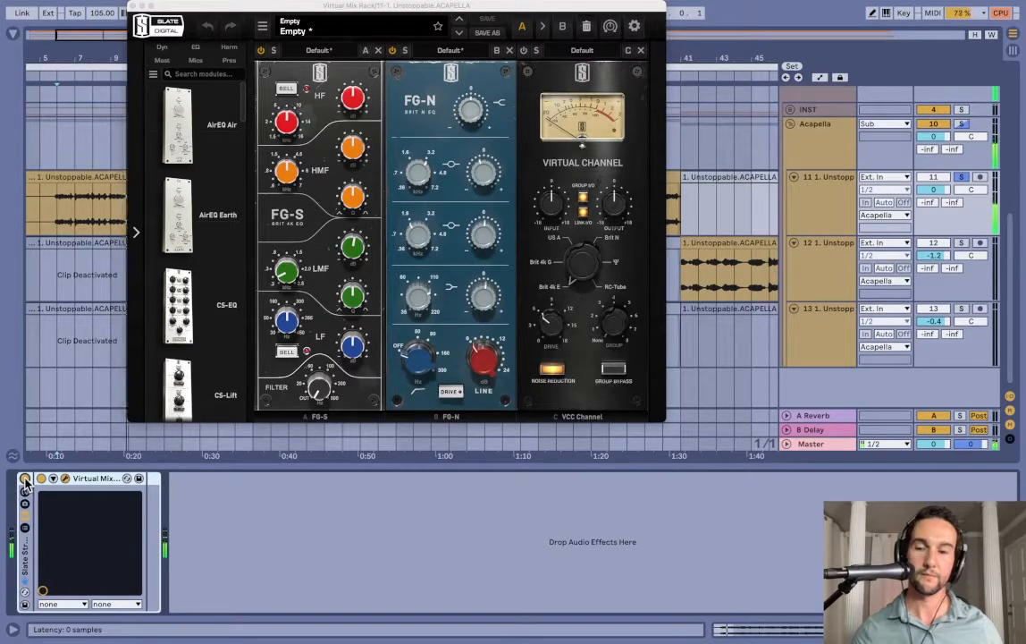
pyautogui.click(25, 479)
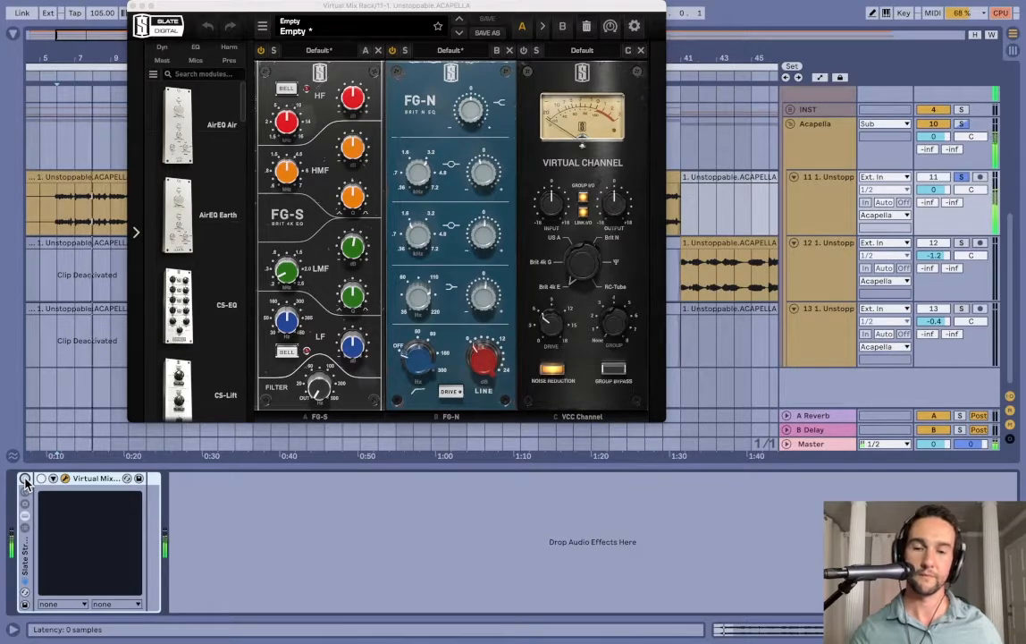
pyautogui.click(25, 478)
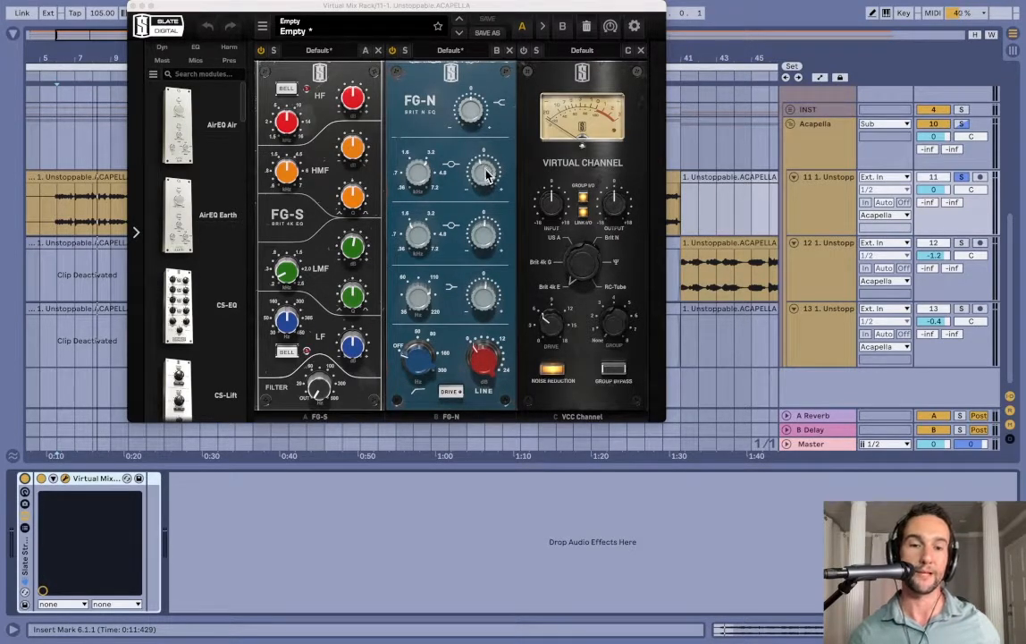
pyautogui.click(132, 7)
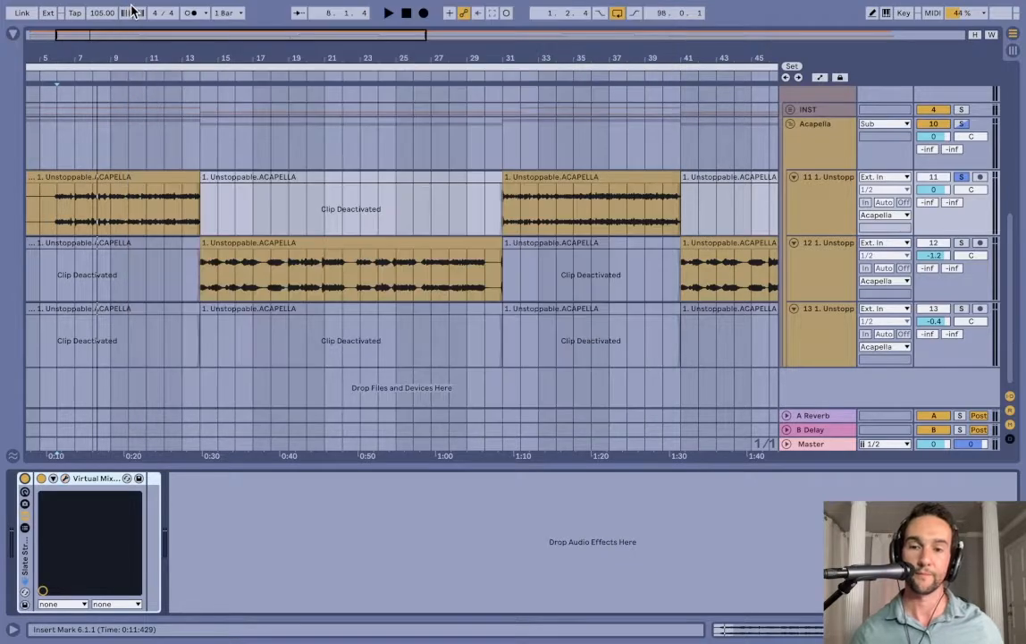
# Step: Solo acapella track 12 and audition its clip from bar 19
pyautogui.click(271, 285)
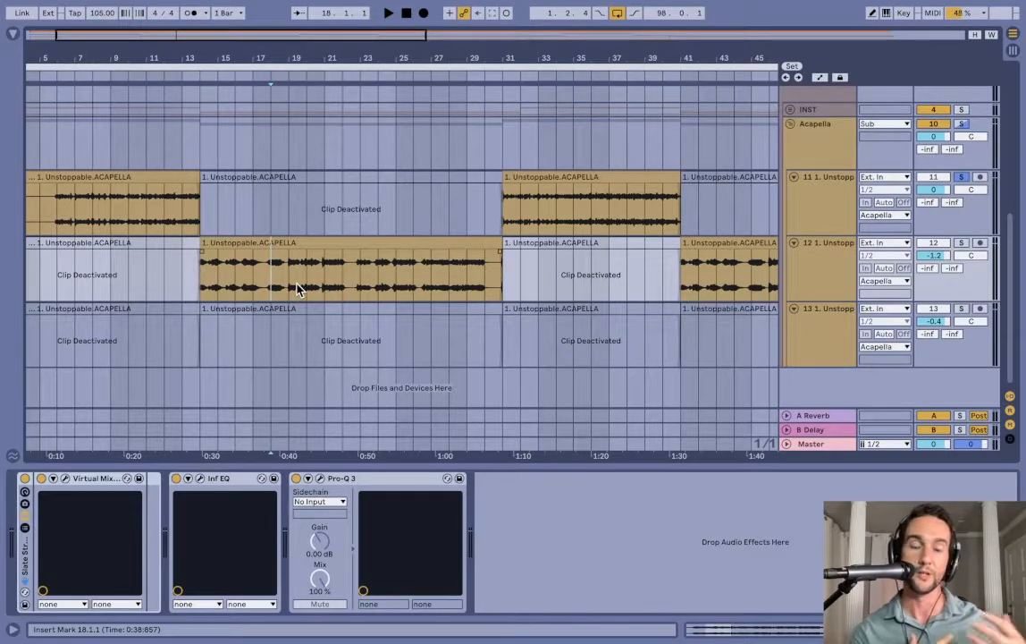
pyautogui.click(287, 284)
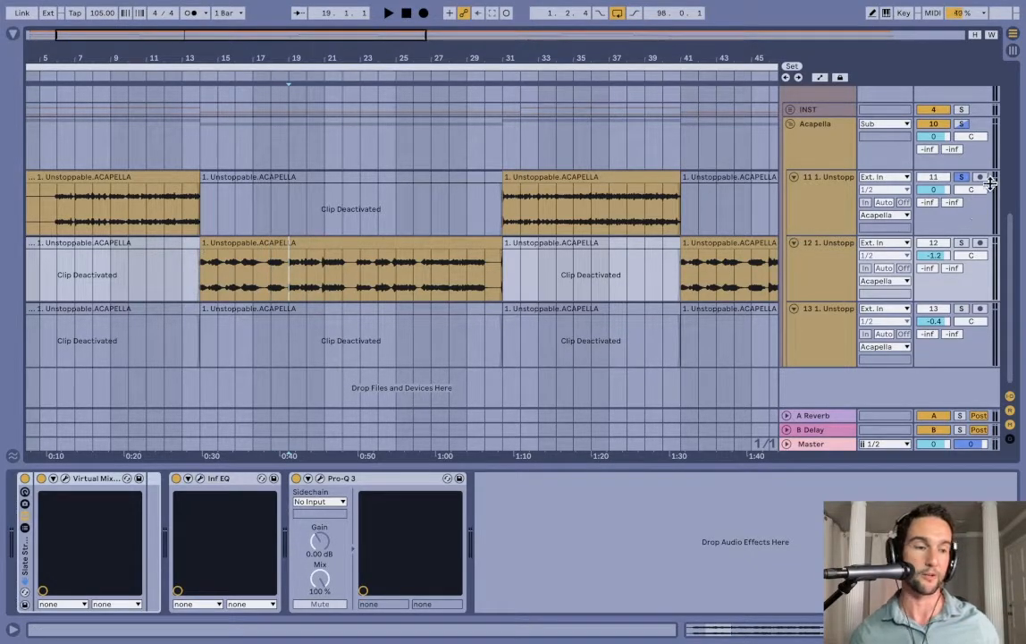
pyautogui.click(962, 243)
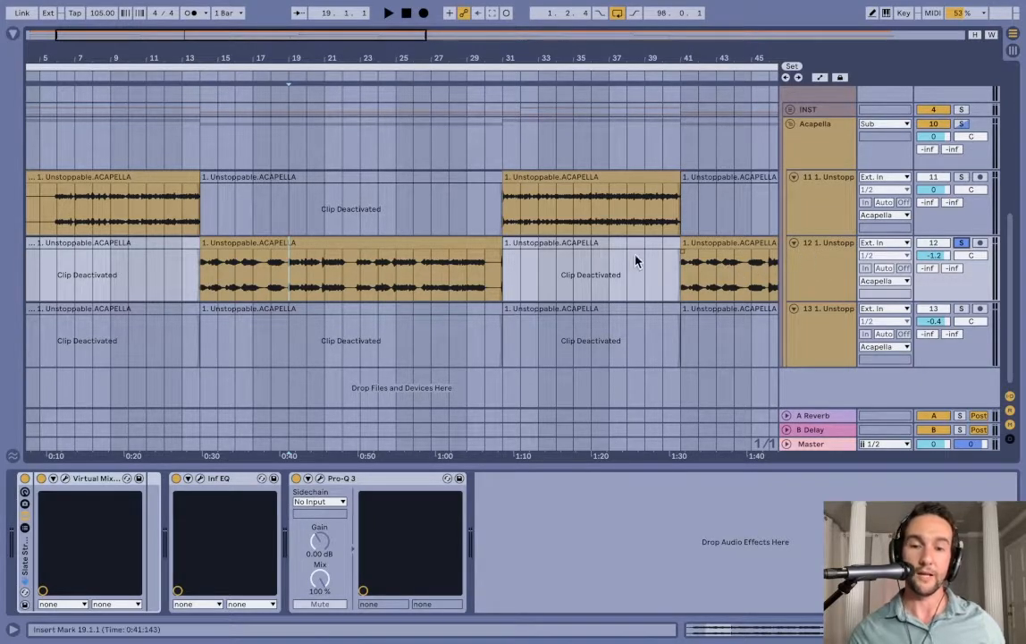
pyautogui.press('space')
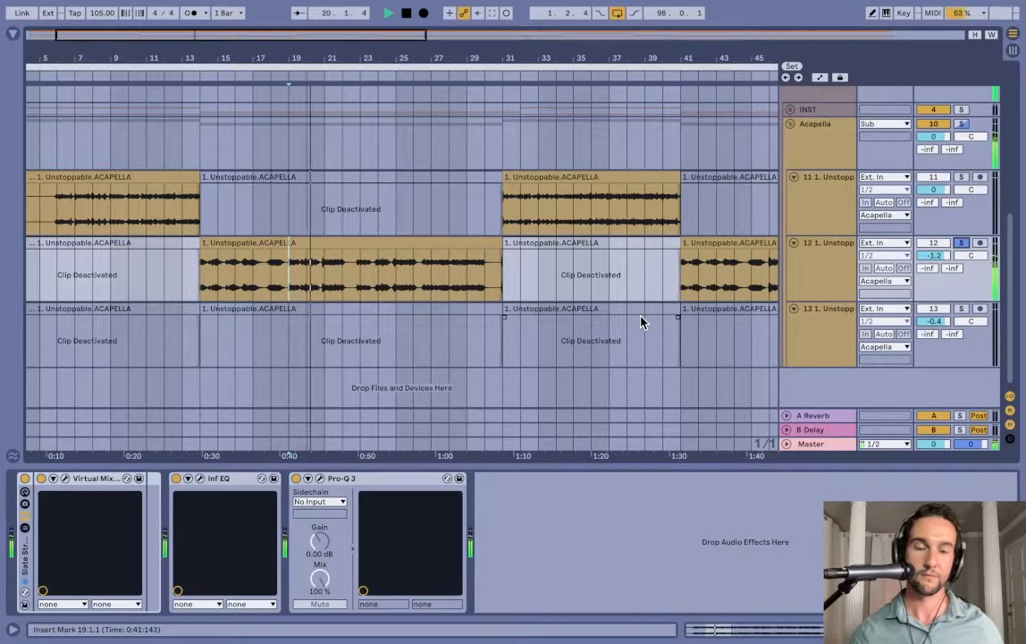
pyautogui.press('space')
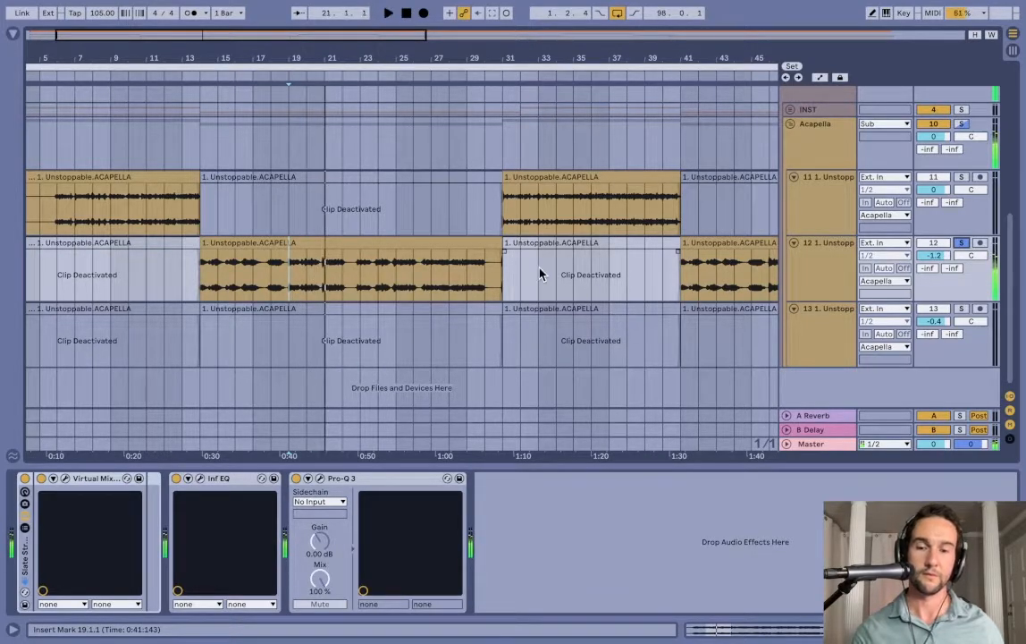
# Step: Solo acapella track 11 alongside track 12, then audition track 11 from bar 7 and track 12 from bar 27
pyautogui.click(75, 214)
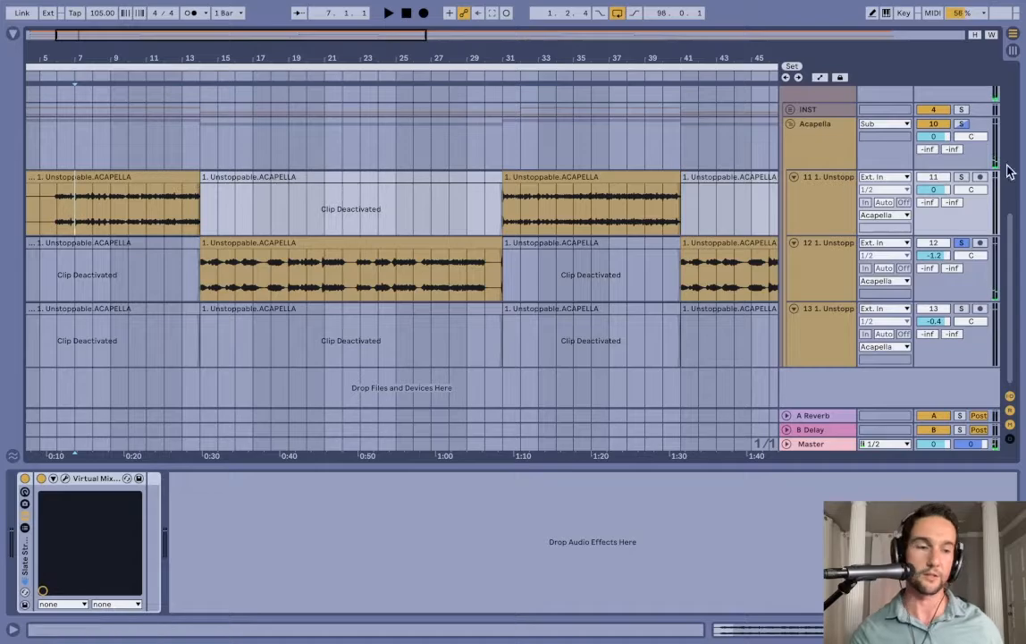
pyautogui.click(962, 176)
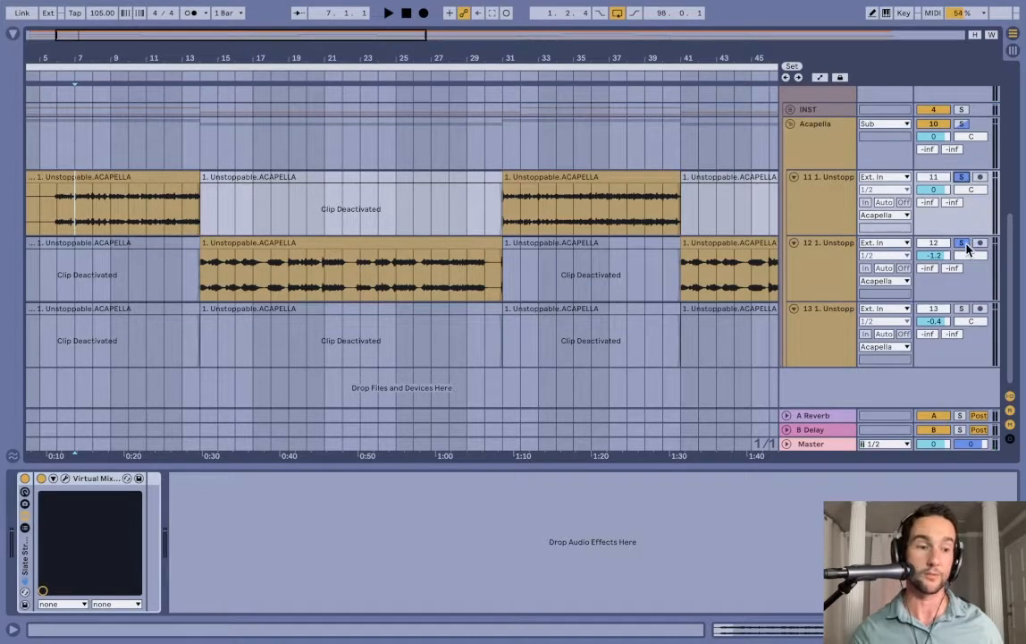
pyautogui.press('space')
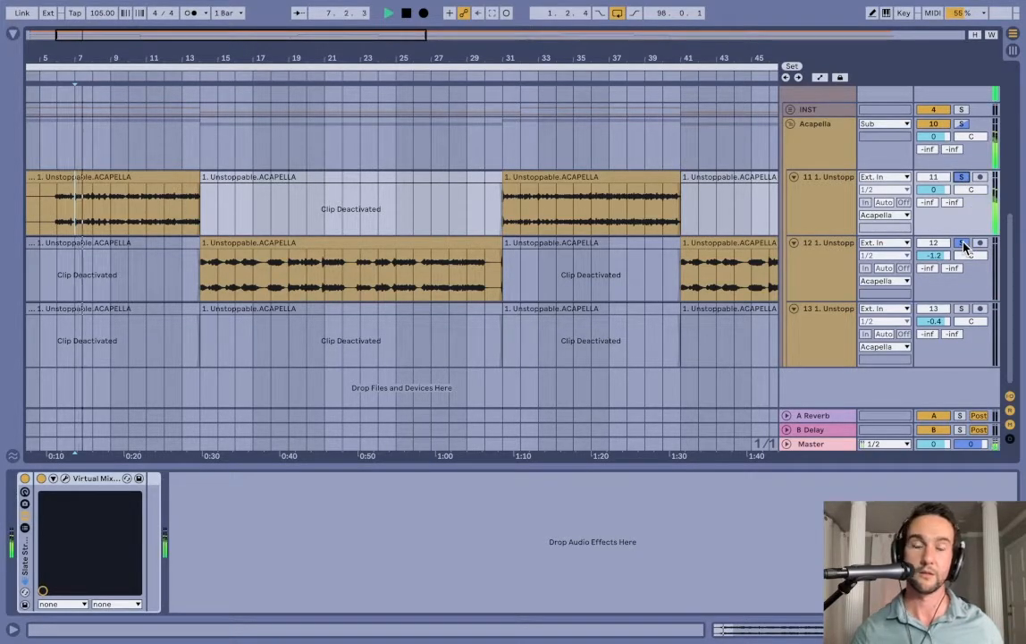
pyautogui.press('space')
pyautogui.click(430, 285)
pyautogui.press('space')
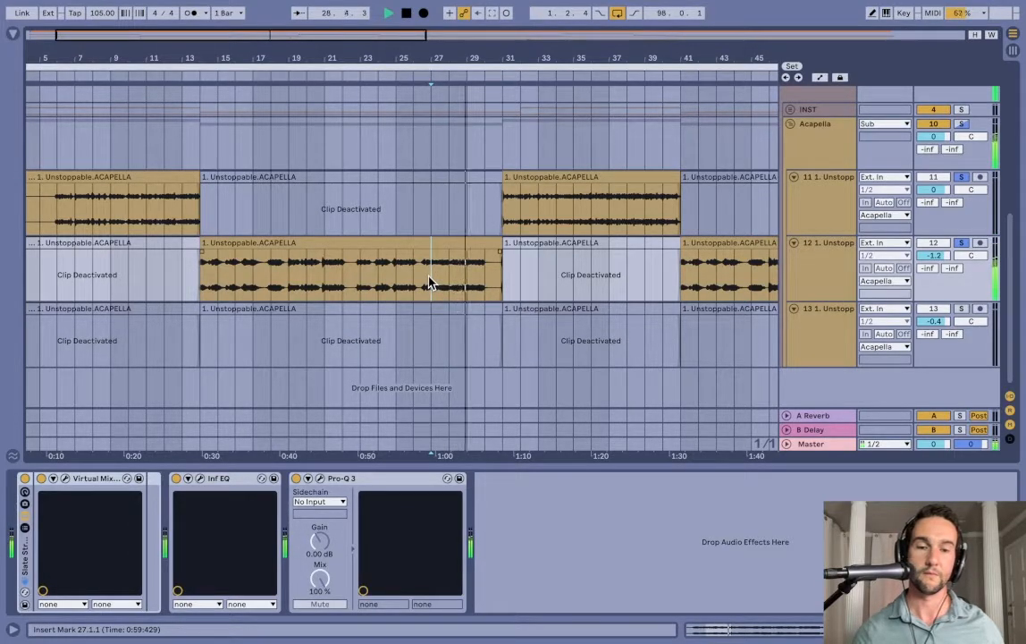
pyautogui.press('space')
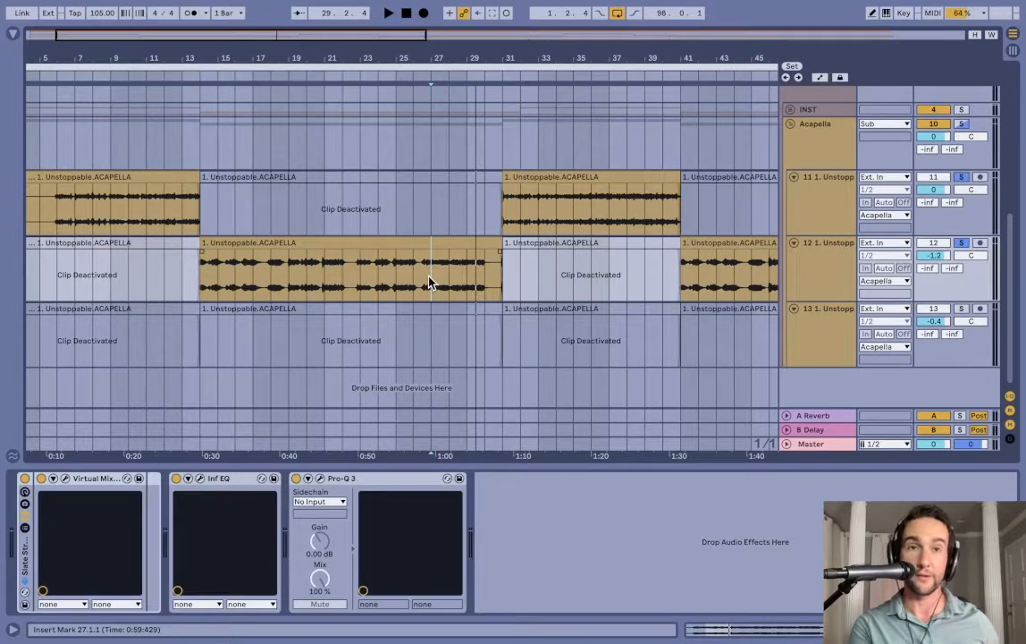
# Step: Place the insert marker at bar 20 on acapella track 12 and open that track's Virtual Mix Rack
pyautogui.click(333, 285)
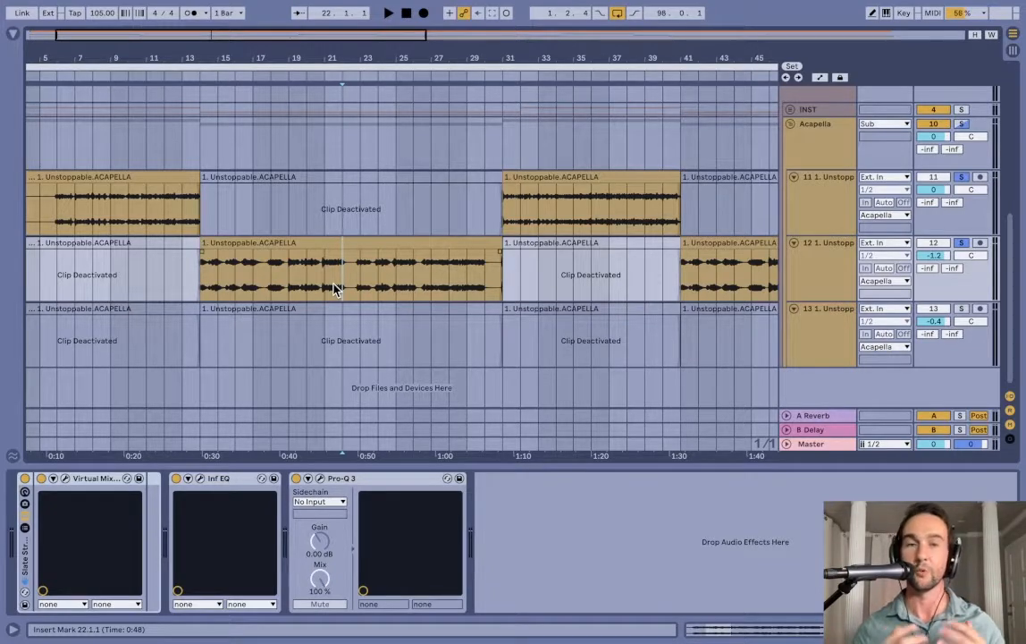
pyautogui.click(300, 286)
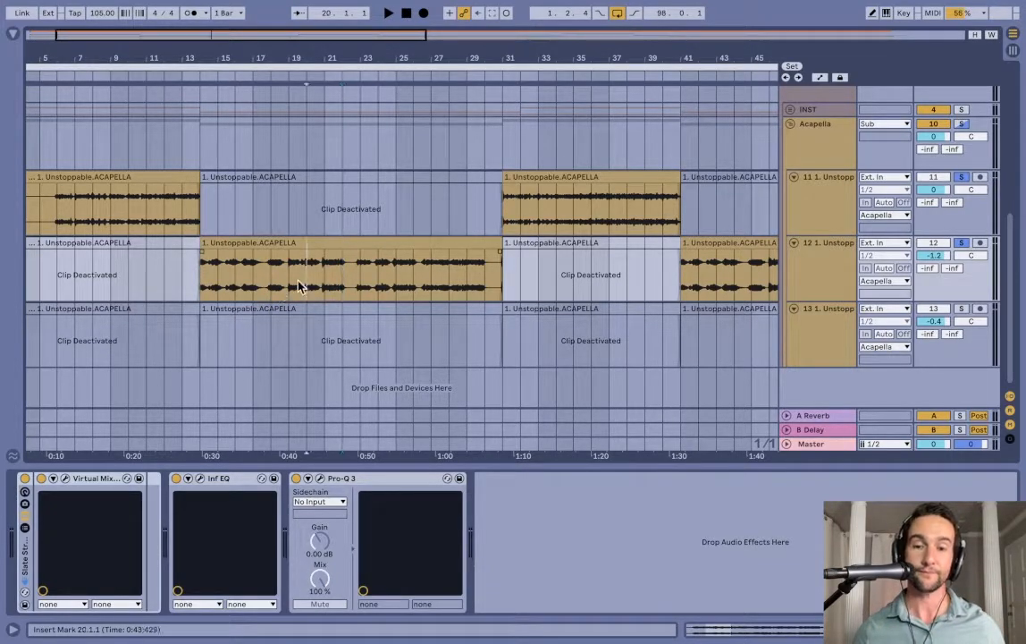
pyautogui.click(386, 480)
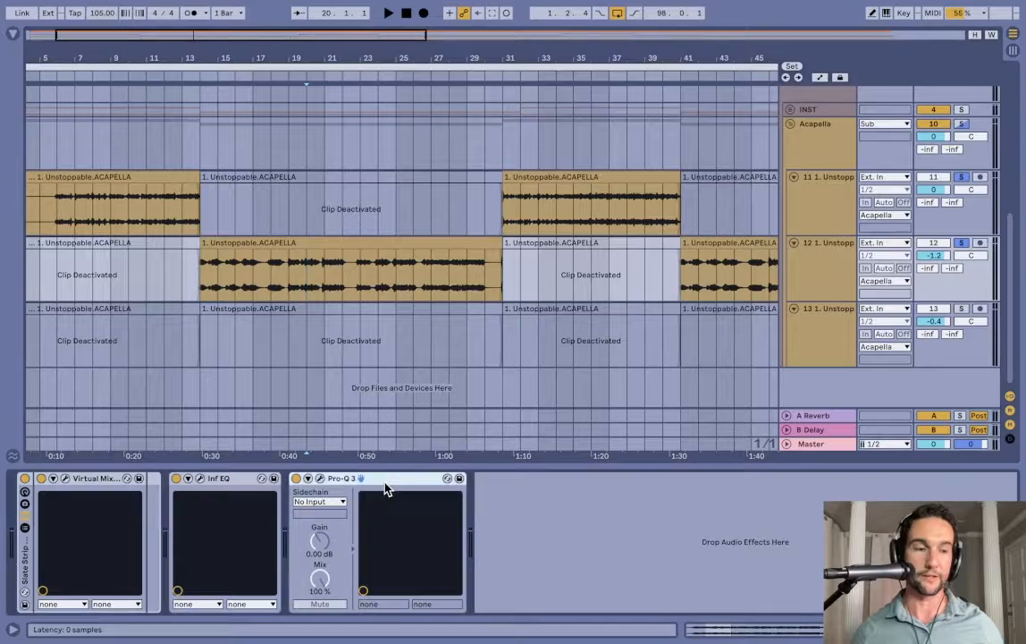
pyautogui.click(66, 479)
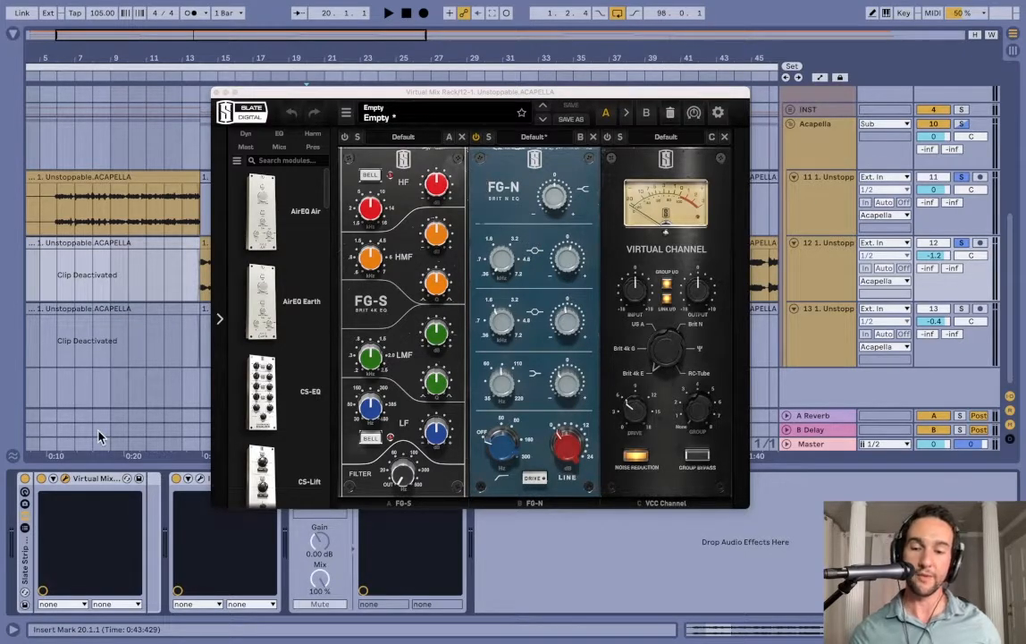
# Step: Play acapella track 12 from bar 20, comparing the Slate Strip rack bypassed and enabled
pyautogui.press('space')
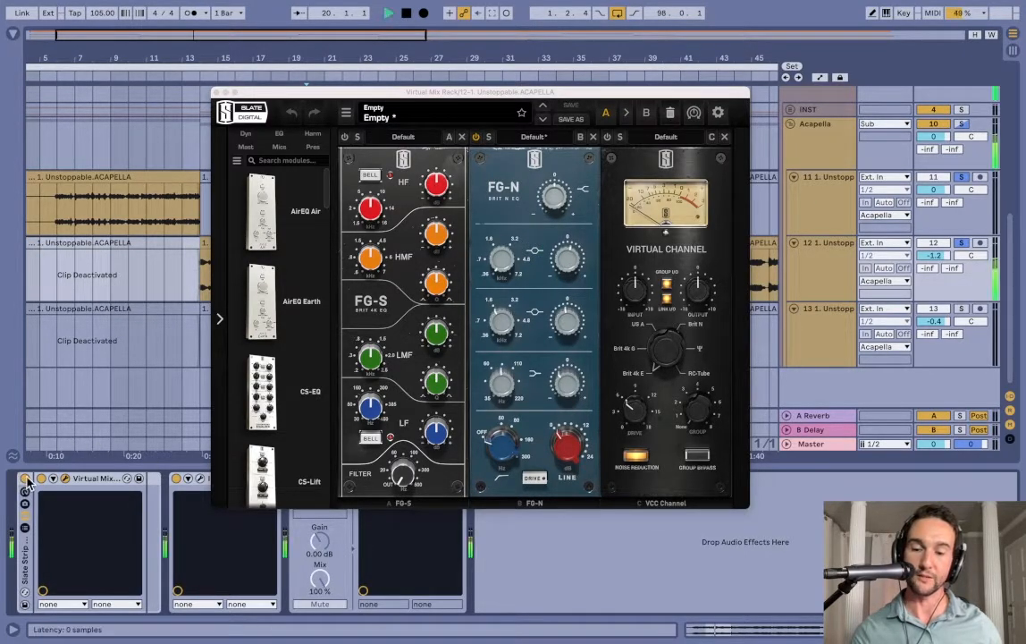
pyautogui.click(25, 478)
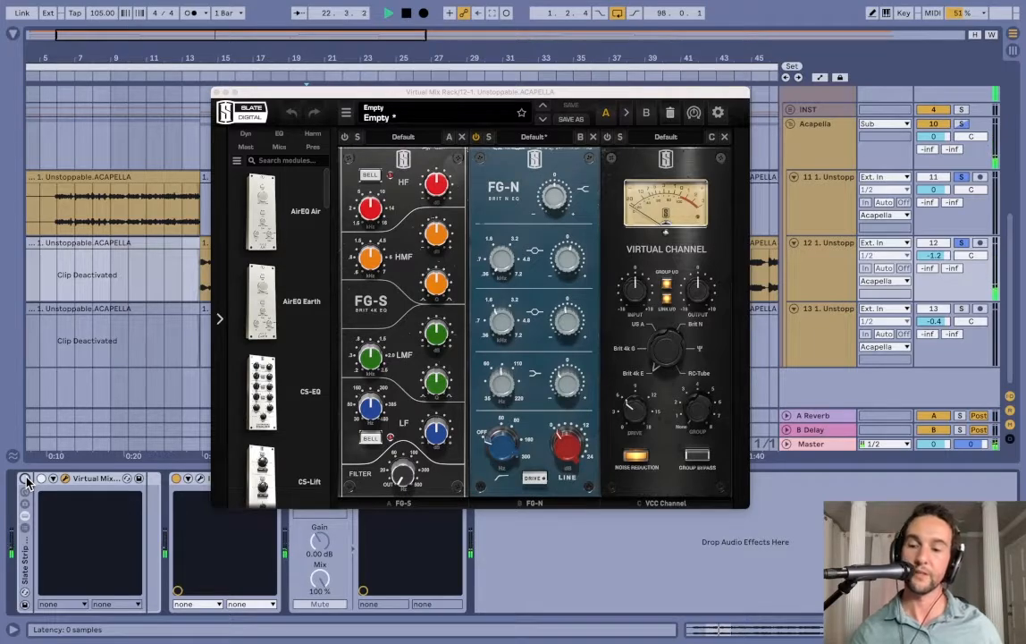
pyautogui.click(25, 479)
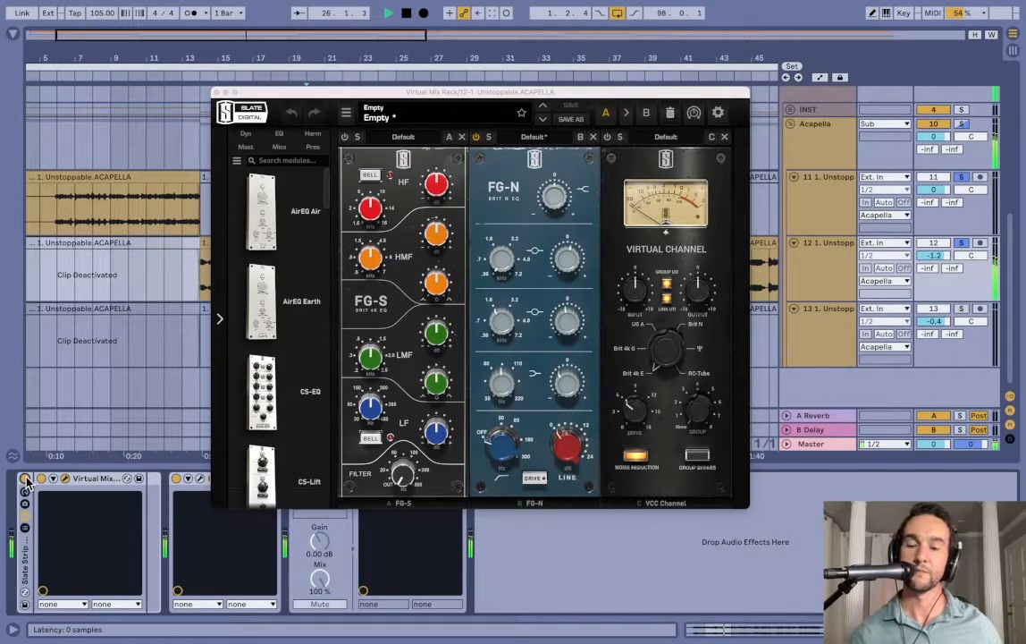
pyautogui.click(25, 478)
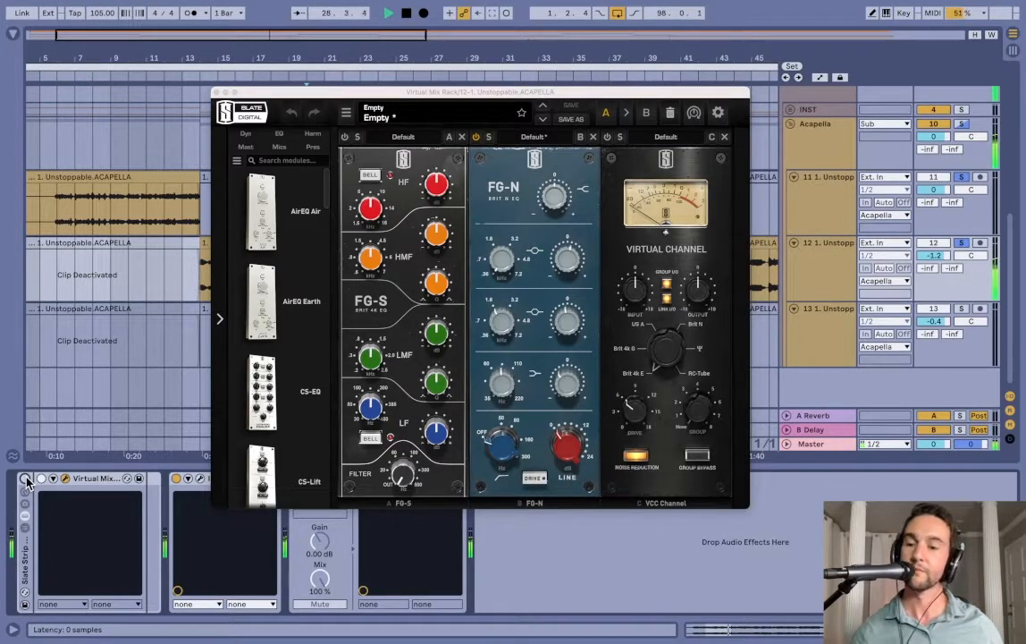
pyautogui.click(26, 478)
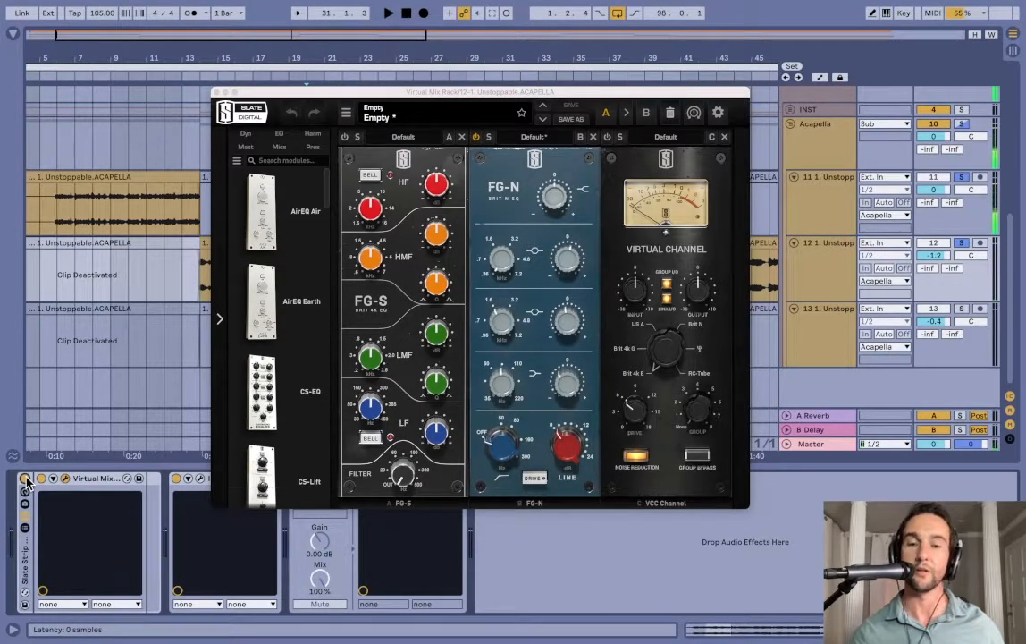
# Step: Move the Virtual Mix Rack window clear of the track 12 clip and set the insert marker to bar 19
pyautogui.moveTo(413, 94); pyautogui.dragTo(561, 76)
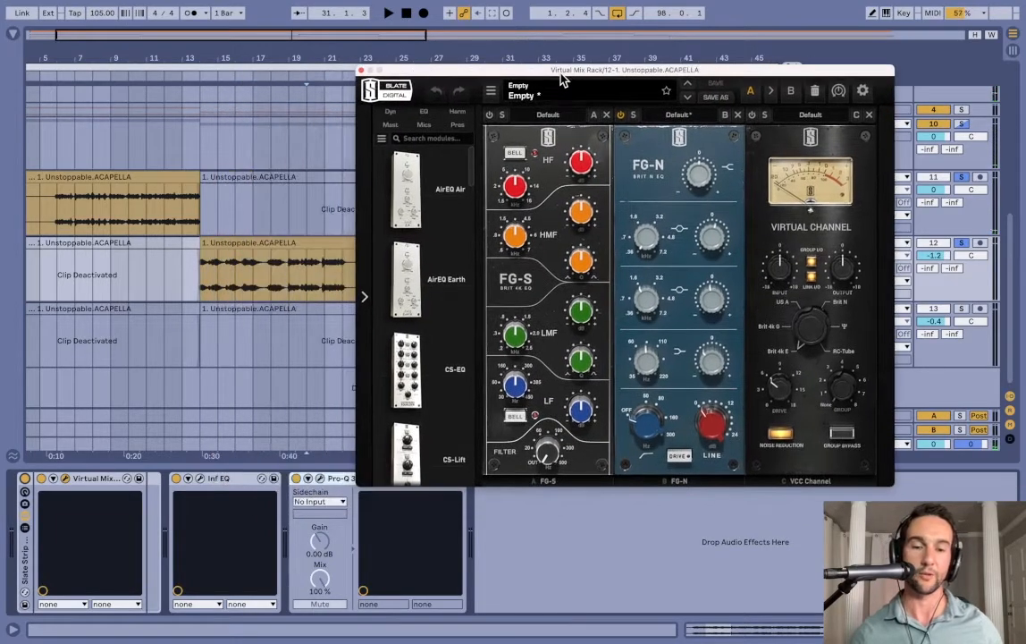
pyautogui.click(224, 484)
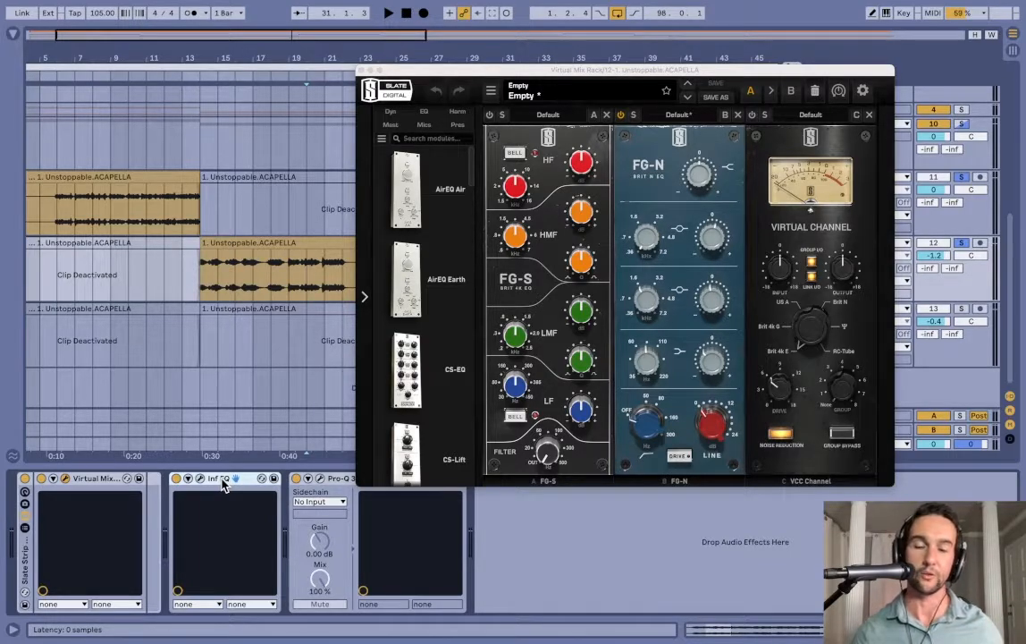
pyautogui.click(285, 268)
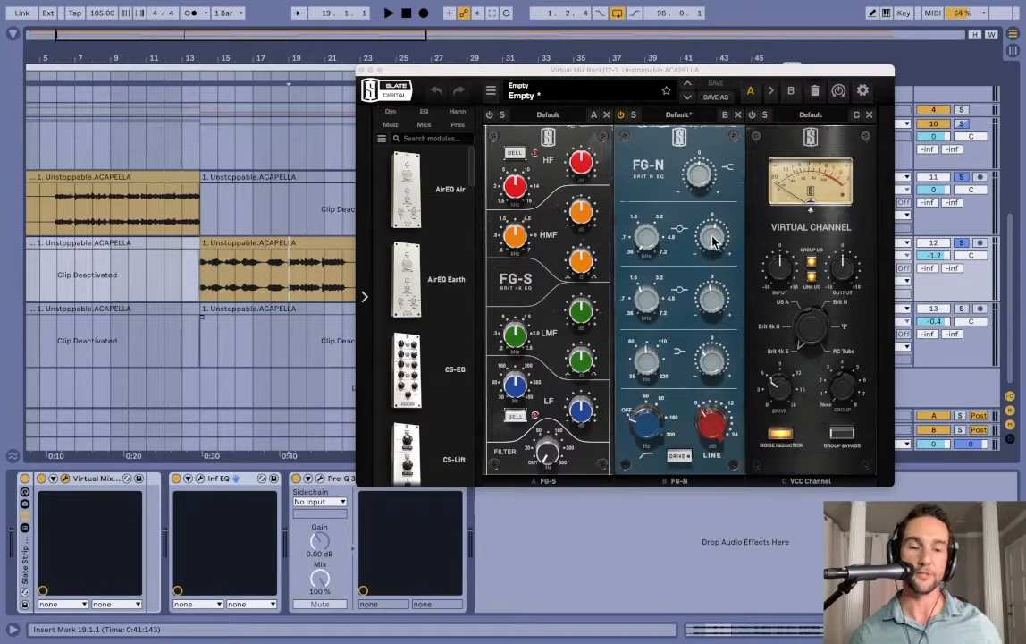
# Step: Audition track 12 from bar 19 while varying the FG-N's upper midrange gain, including 0.00 dB
pyautogui.moveTo(713, 240)
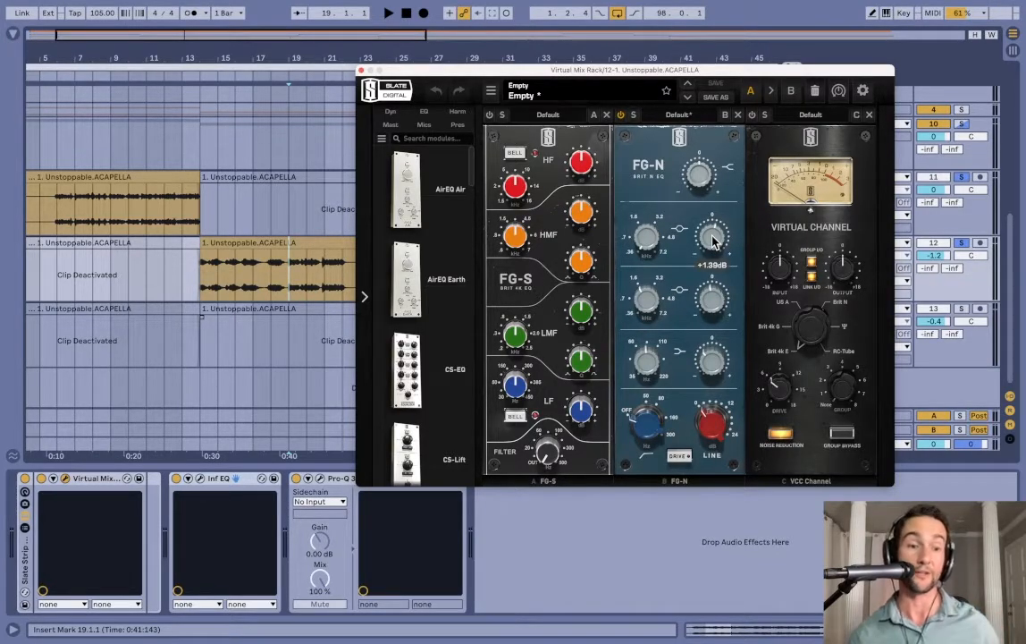
pyautogui.press('space')
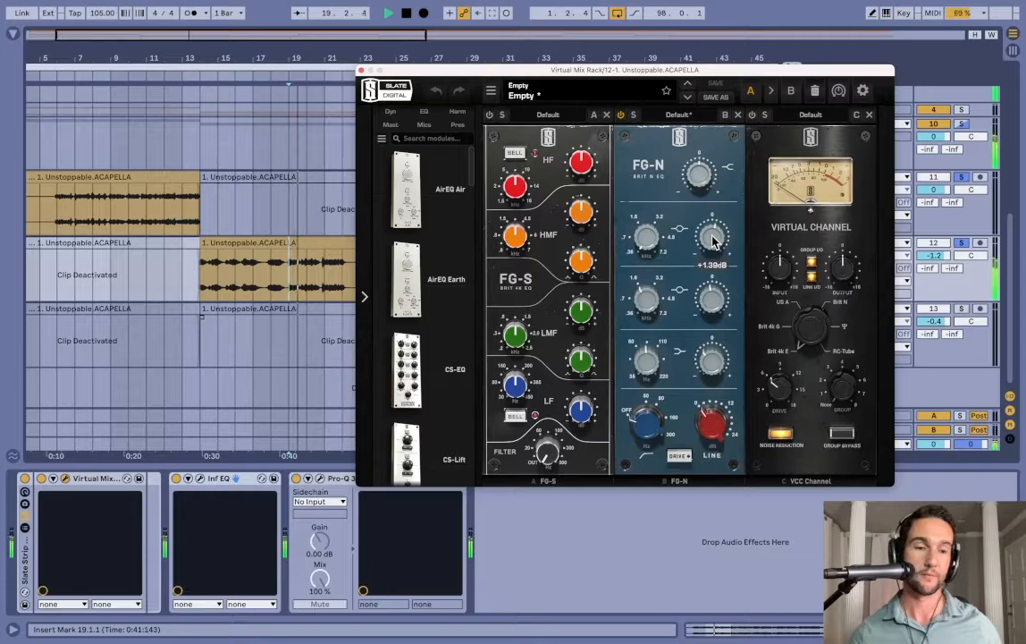
pyautogui.moveTo(712, 239); pyautogui.dragTo(723, 202)
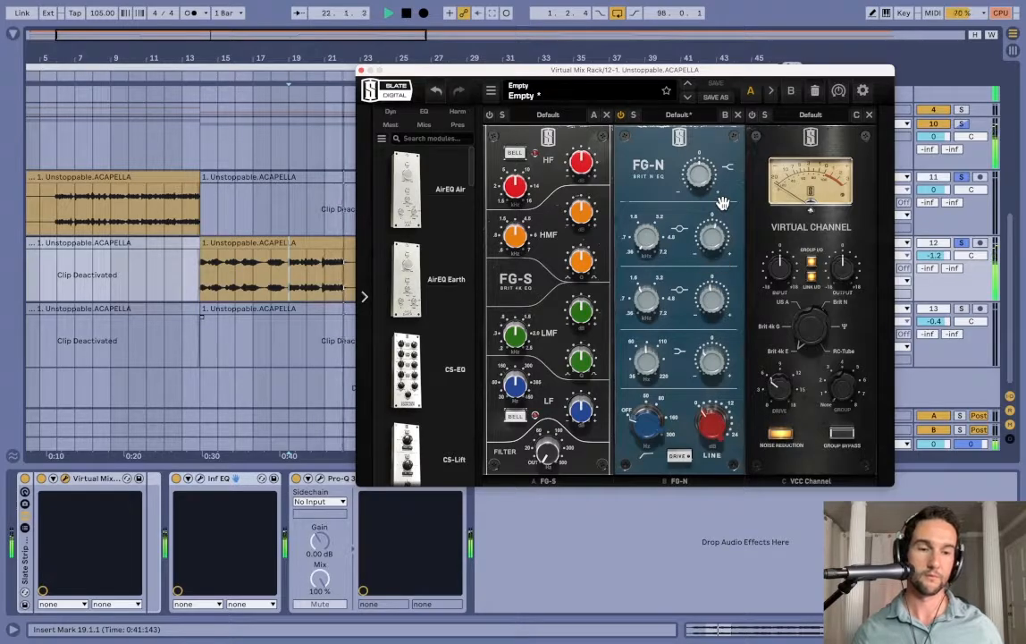
pyautogui.press('space')
pyautogui.moveTo(714, 241)
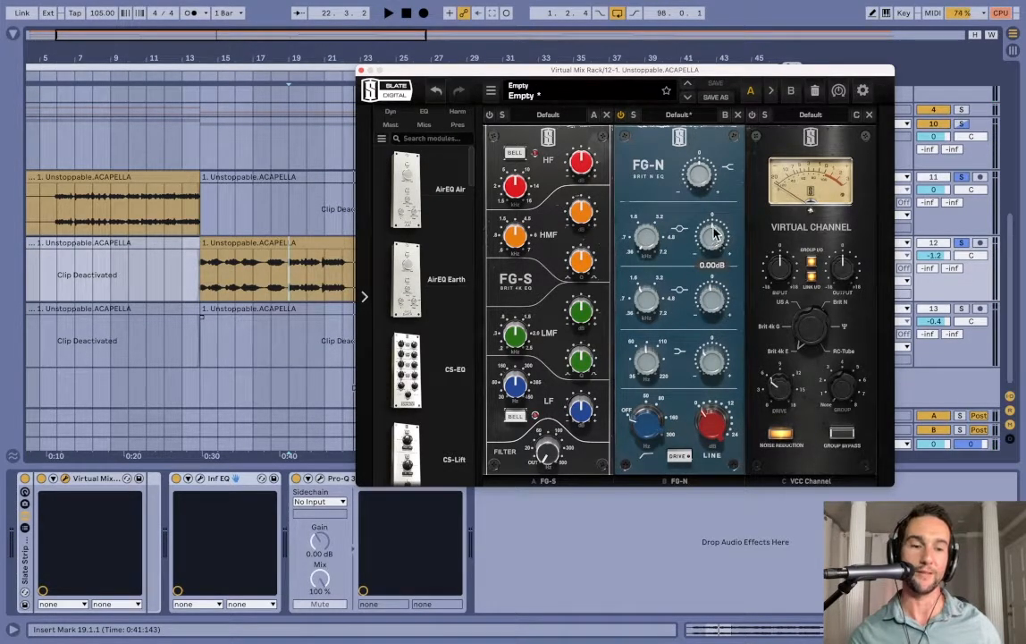
pyautogui.press('space')
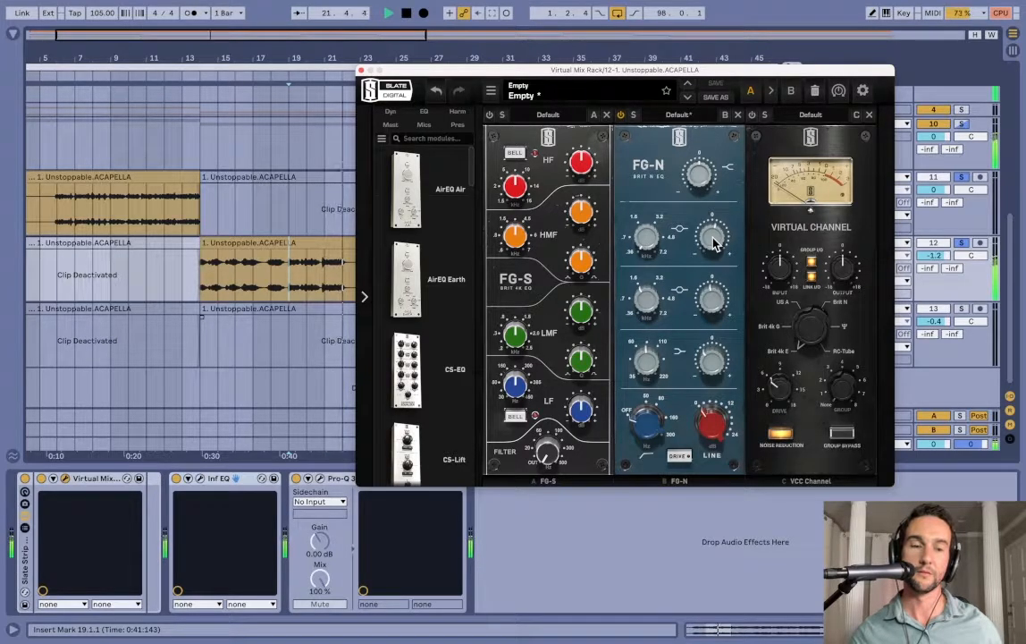
pyautogui.press('space')
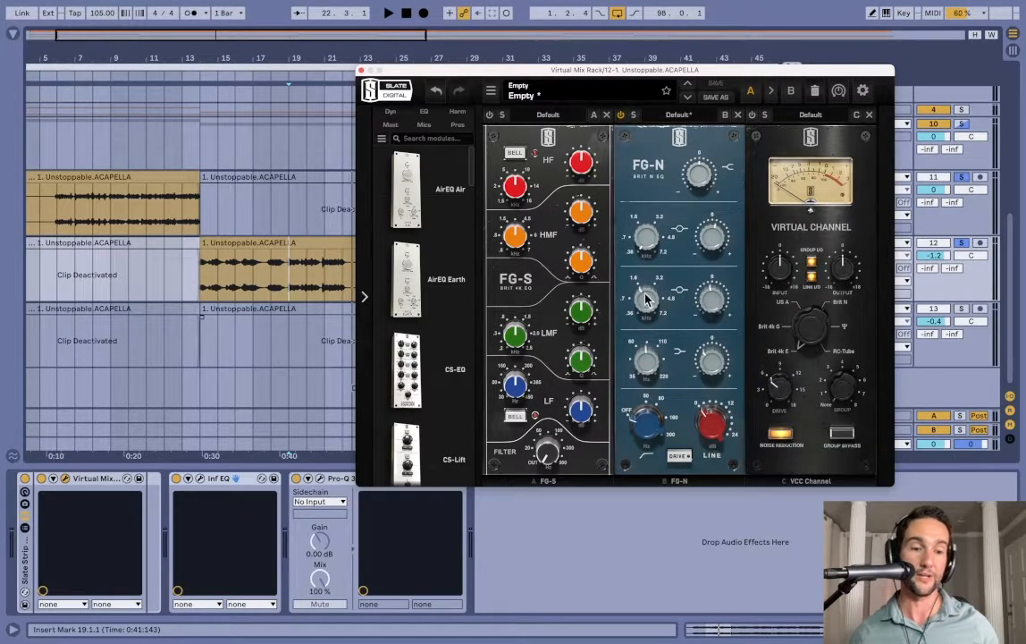
# Step: Replay track 12 repeatedly from bar 19 to compare the FG-N's lower midrange gain settings, including 0.00 dB
pyautogui.moveTo(647, 306)
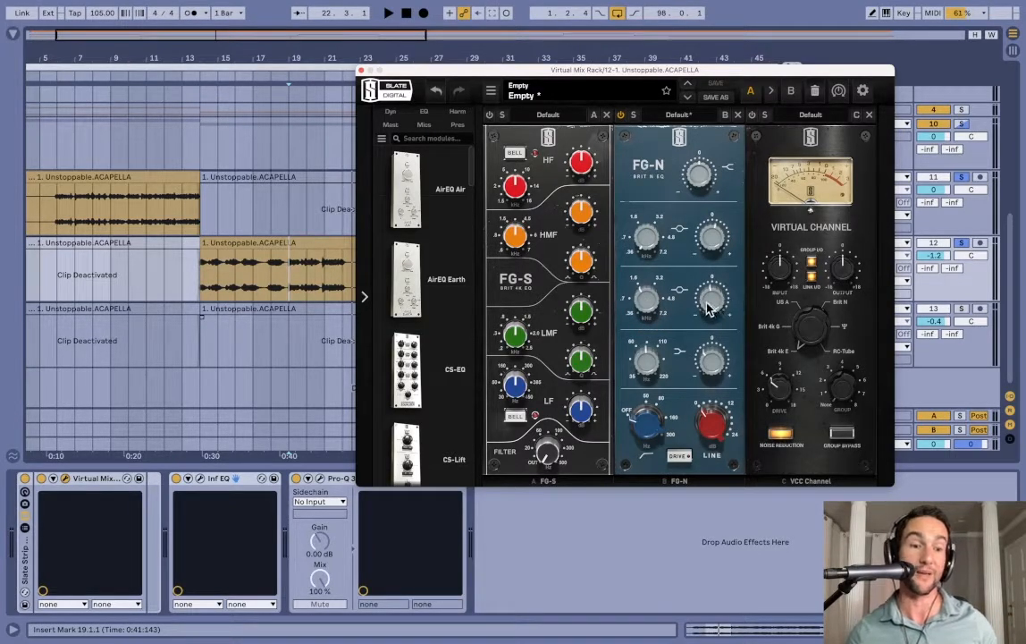
pyautogui.moveTo(709, 308)
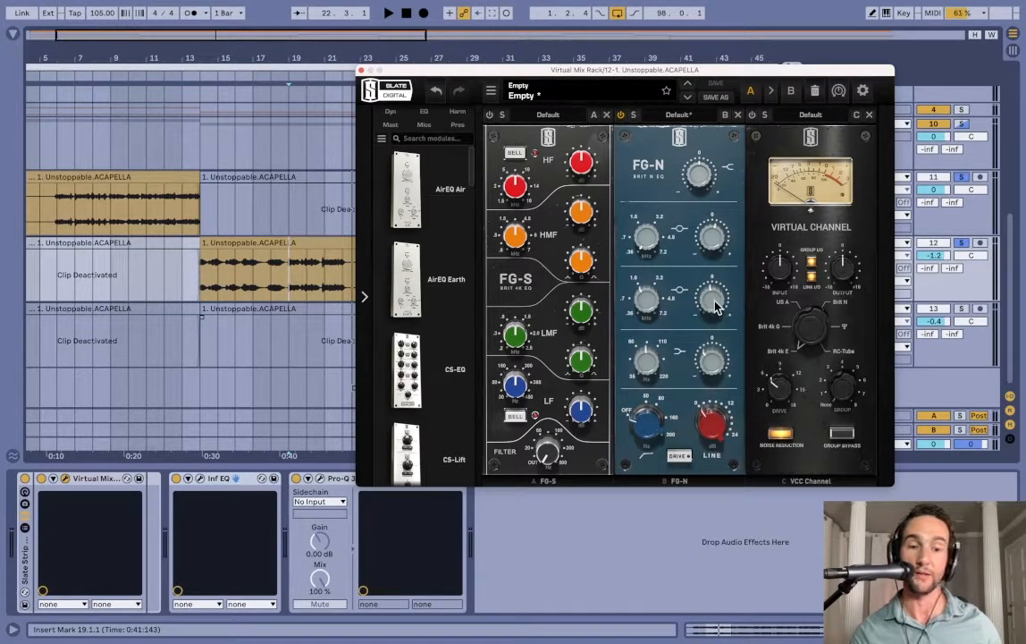
pyautogui.press('space')
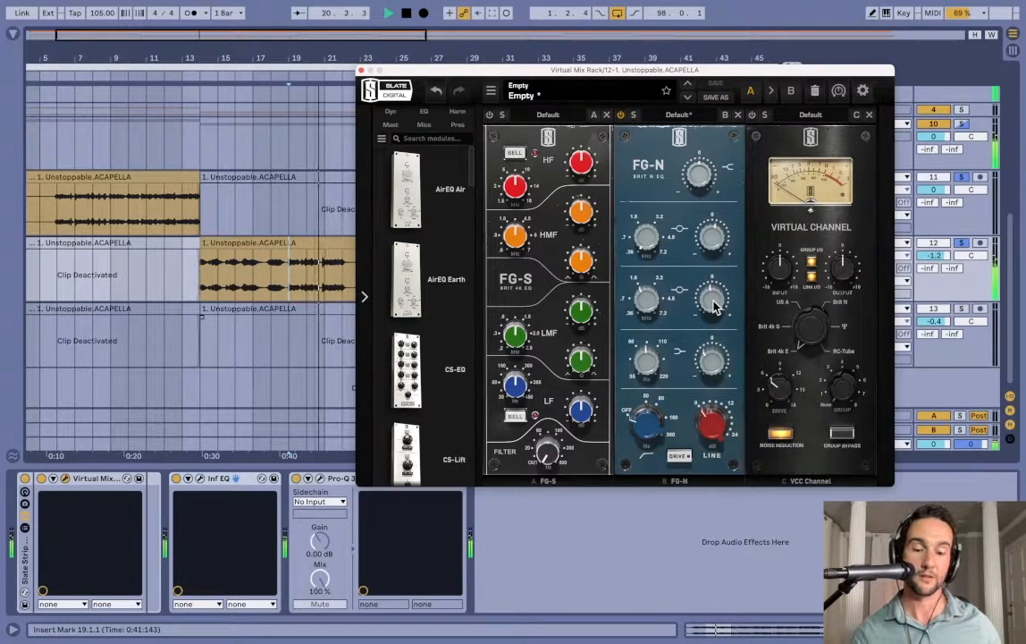
pyautogui.press('space')
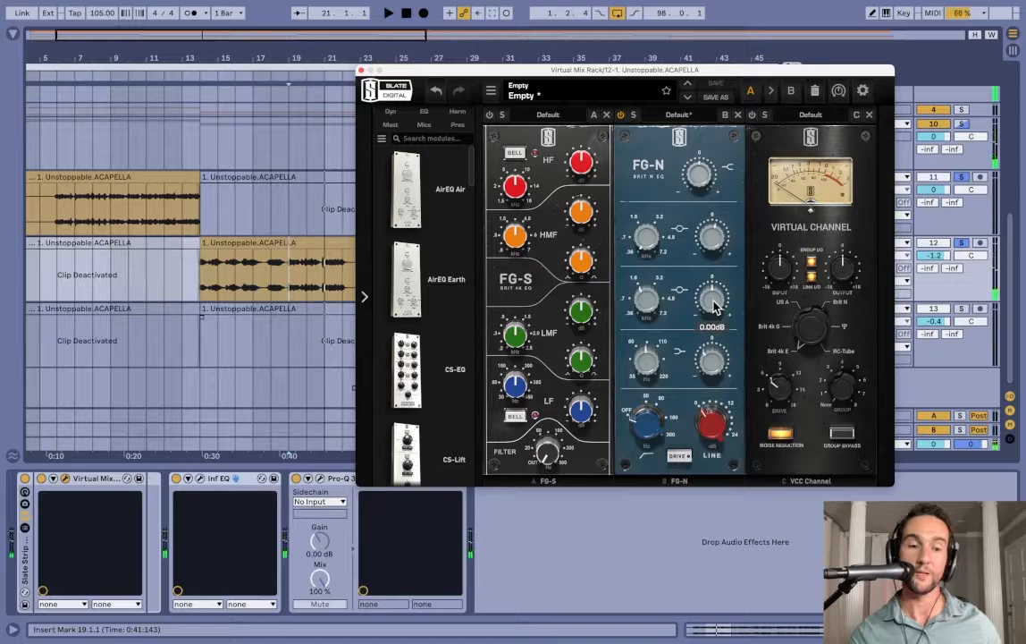
pyautogui.press('space')
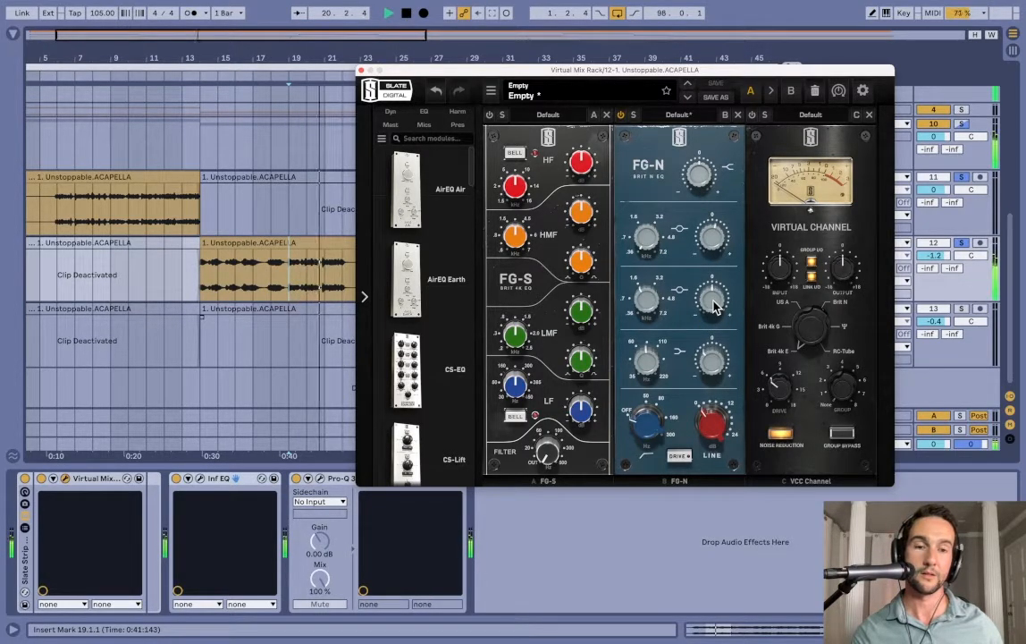
pyautogui.press('space')
pyautogui.press('space')
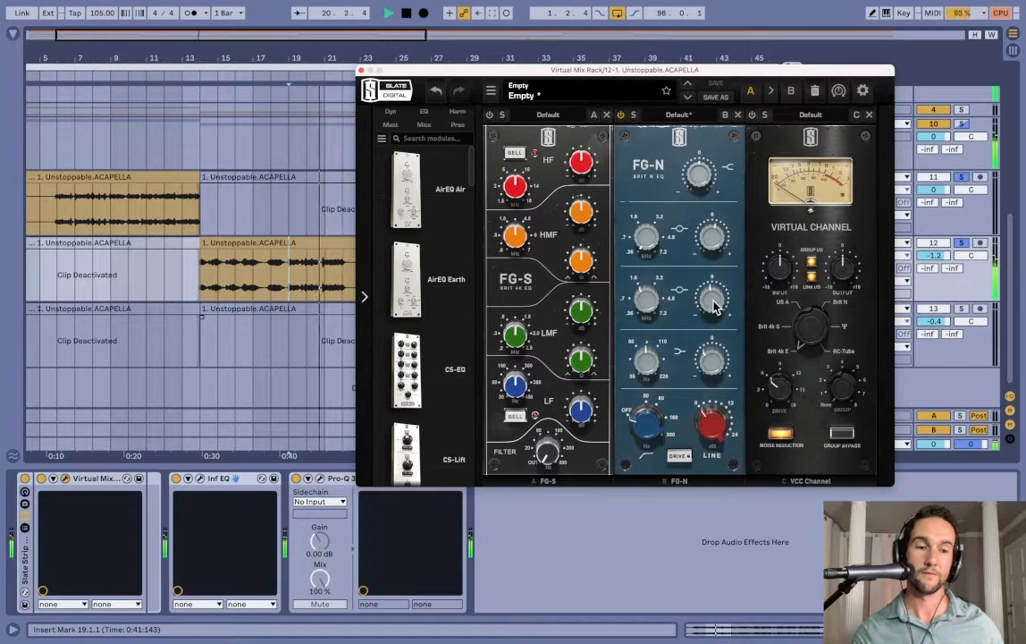
pyautogui.press('space')
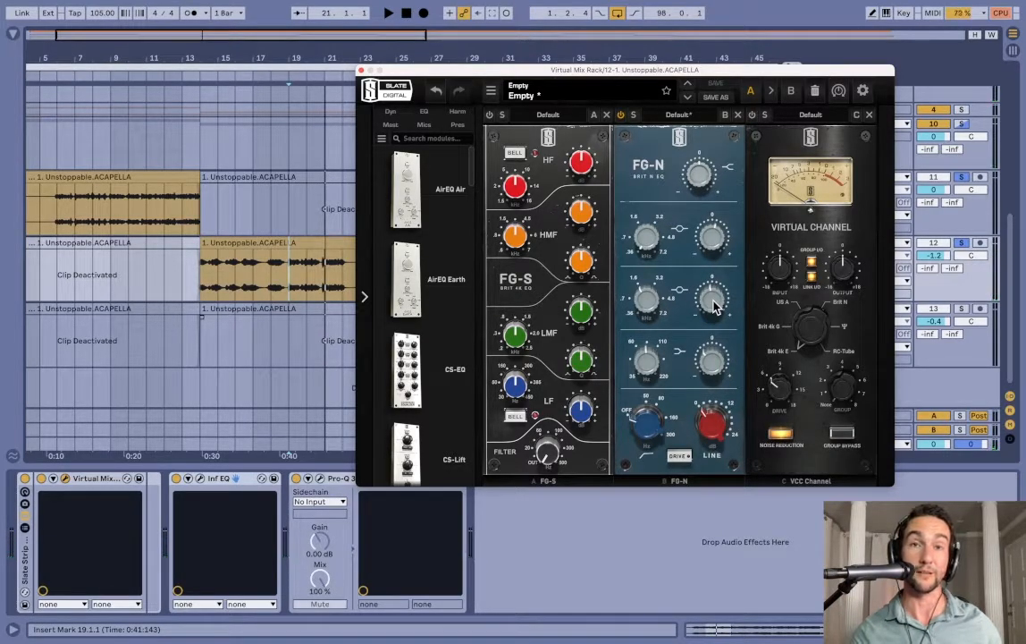
# Step: Play from bar 19 while boosting the FG-N's lower midrange gain to +4.24 dB and lowering it again, then check that band's frequency
pyautogui.press('space')
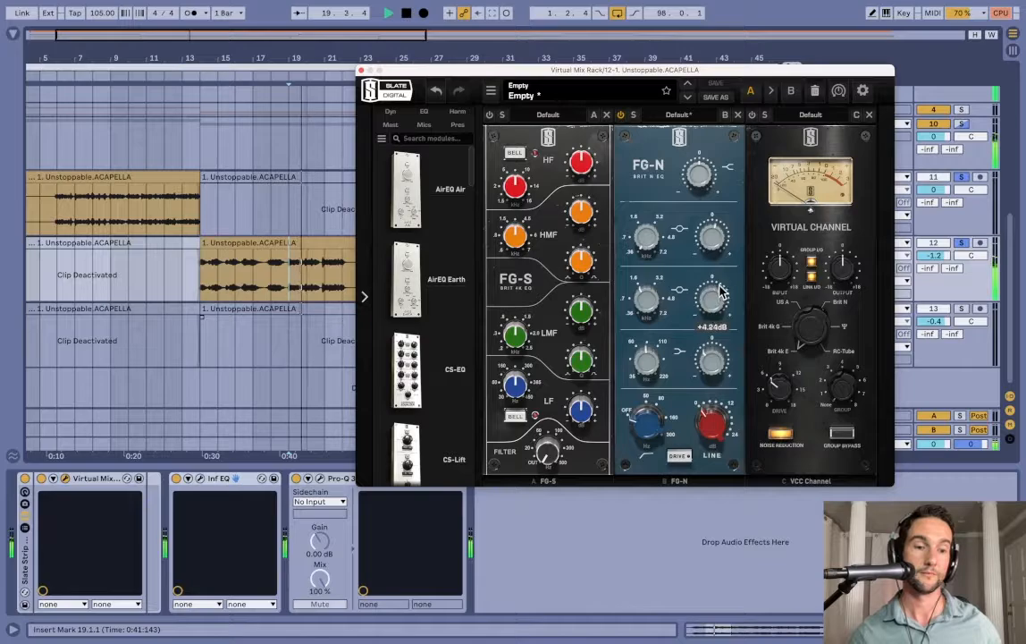
pyautogui.moveTo(720, 284)
pyautogui.mouseDown()
pyautogui.moveTo(723, 276)
pyautogui.moveTo(723, 298)
pyautogui.mouseUp()
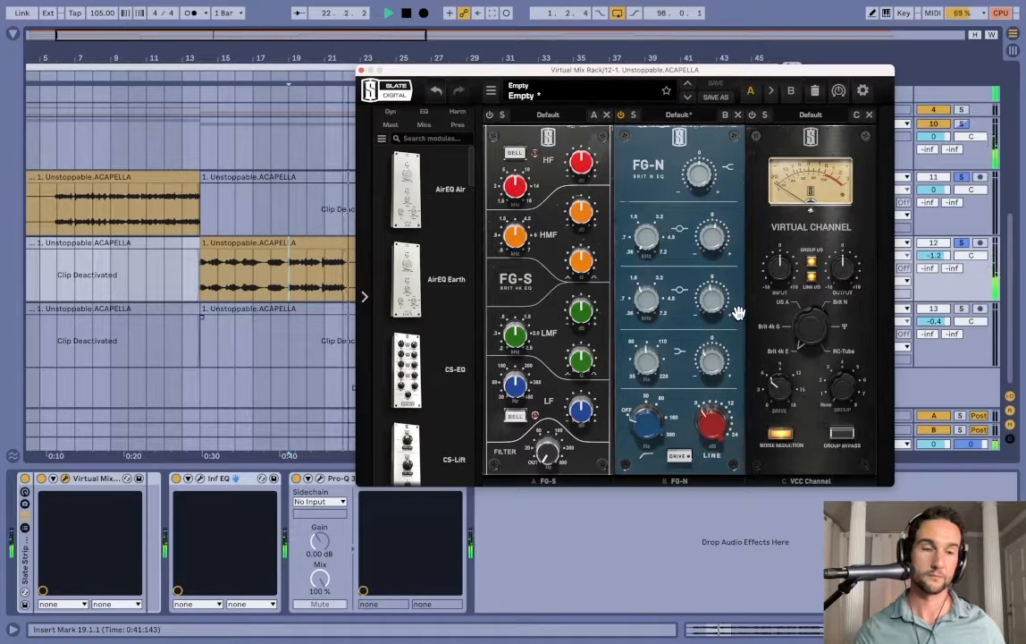
pyautogui.press('space')
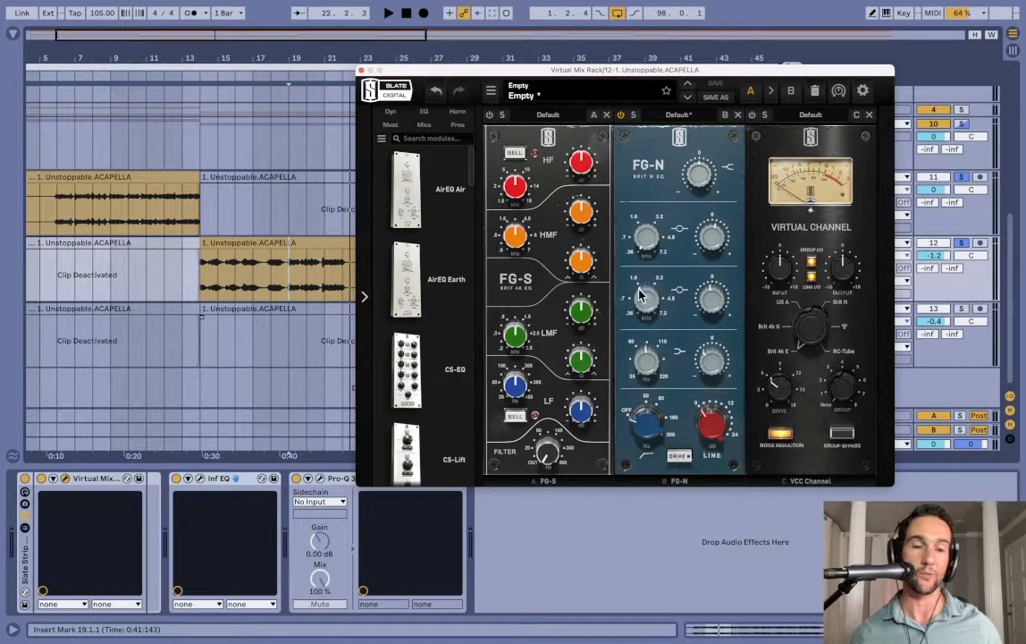
pyautogui.moveTo(634, 301); pyautogui.dragTo(633, 301)
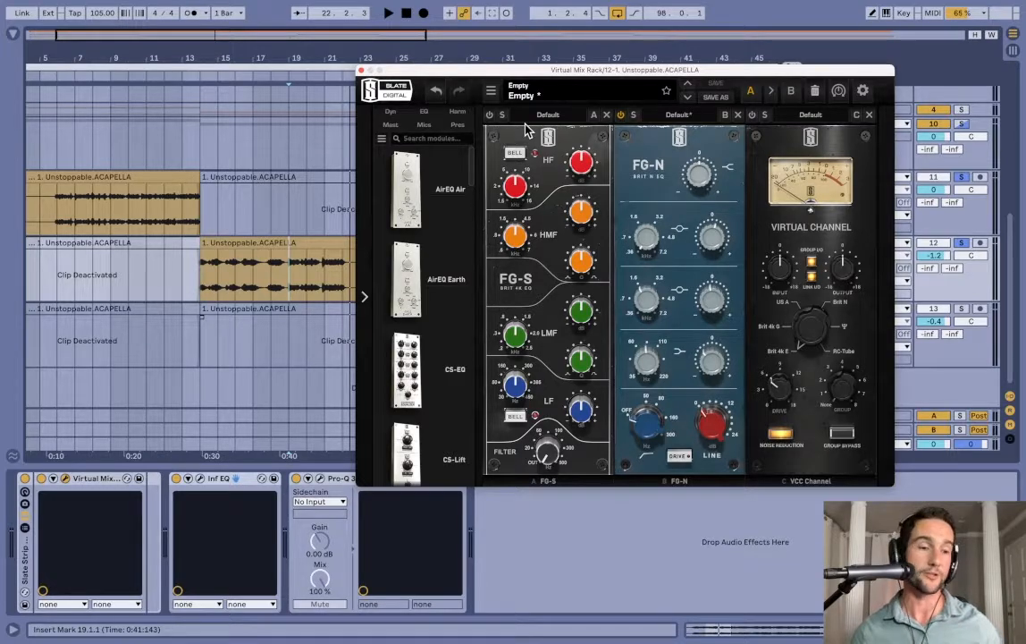
# Step: Turn off solo on acapella tracks 12 and 11
pyautogui.click(962, 244)
pyautogui.click(962, 178)
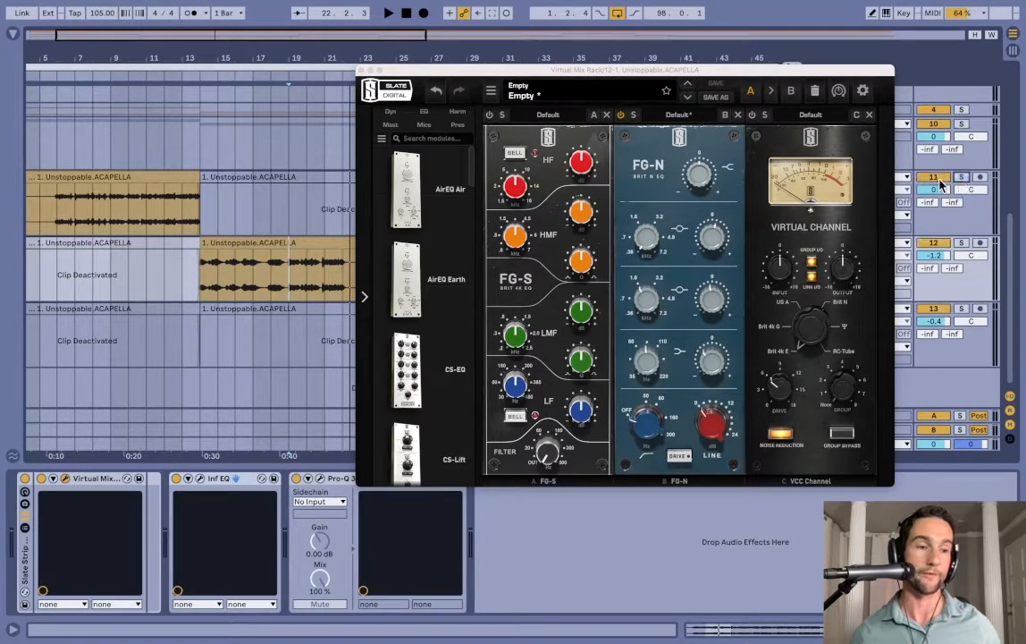
# Step: Audition the full mix from bar 19 while boosting the FG-N's low-shelf gain to +14.0 dB and lowering it to +9.77 dB
pyautogui.press('space')
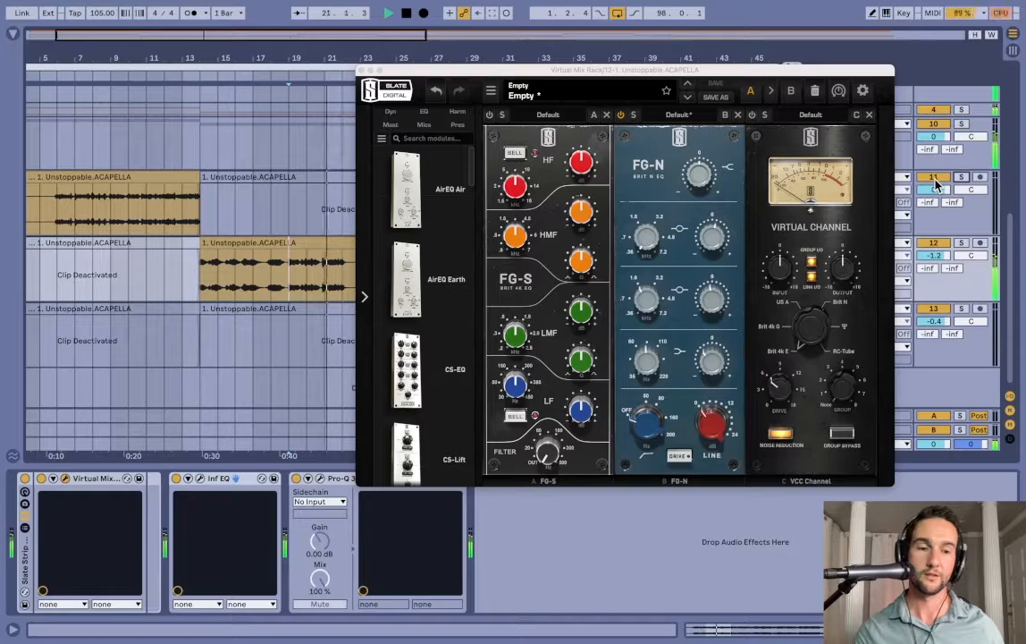
pyautogui.press('space')
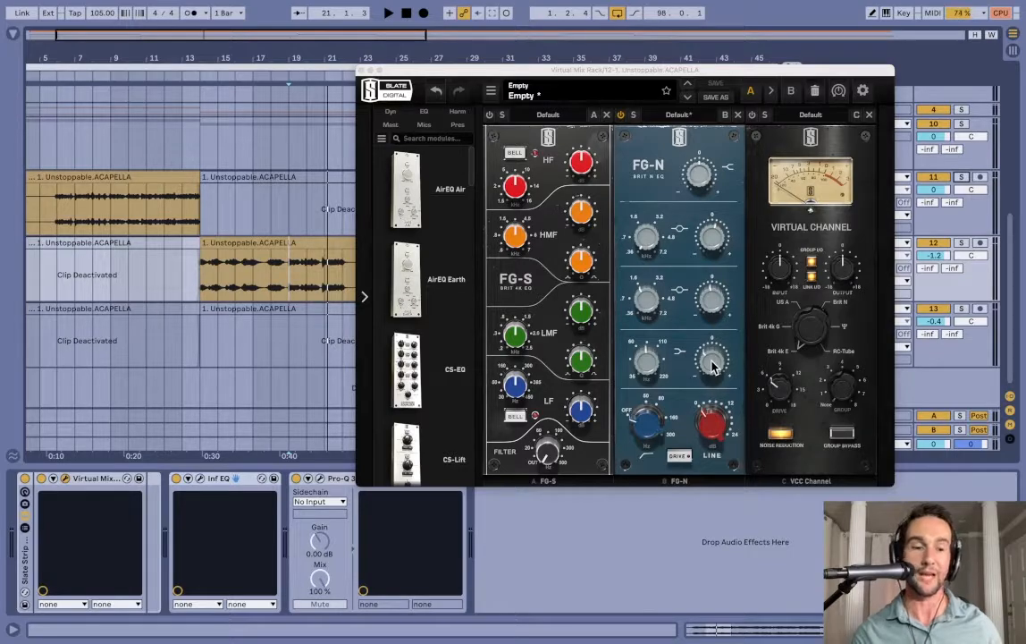
pyautogui.press('space')
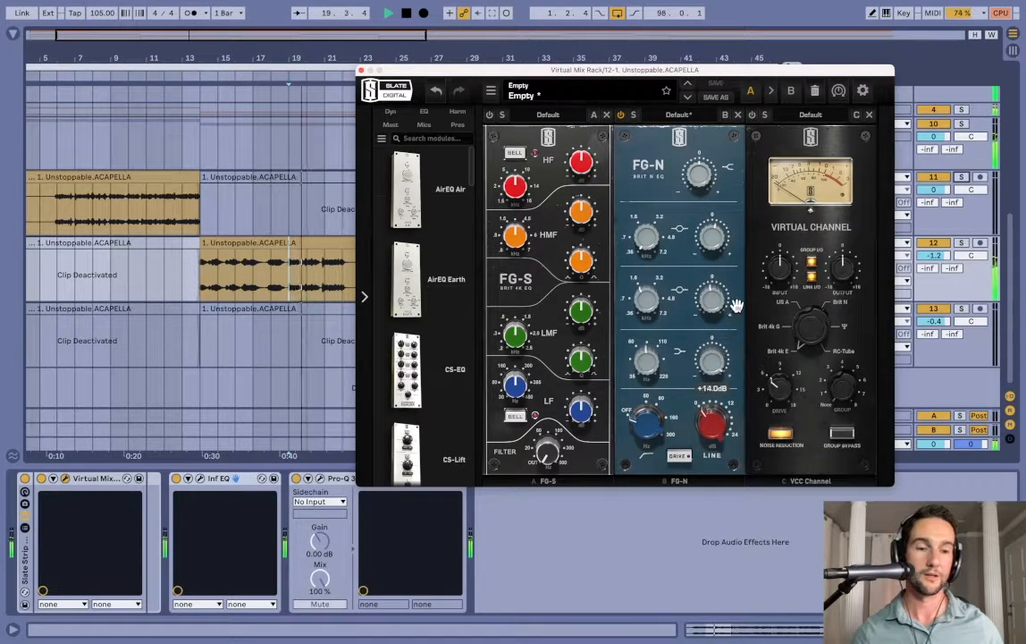
pyautogui.moveTo(736, 305); pyautogui.dragTo(731, 320)
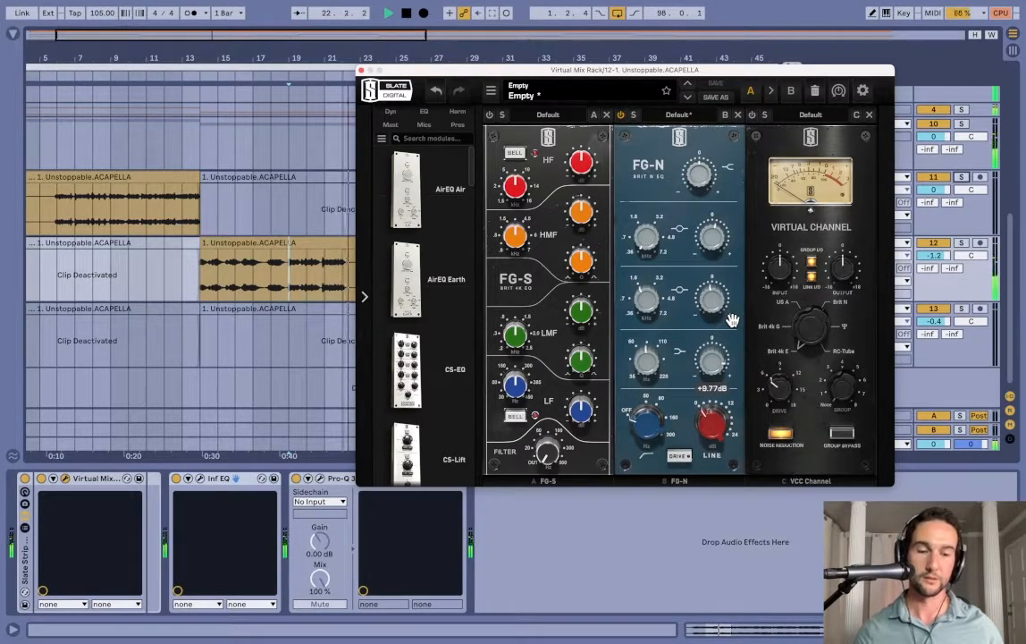
pyautogui.press('space')
pyautogui.press('space')
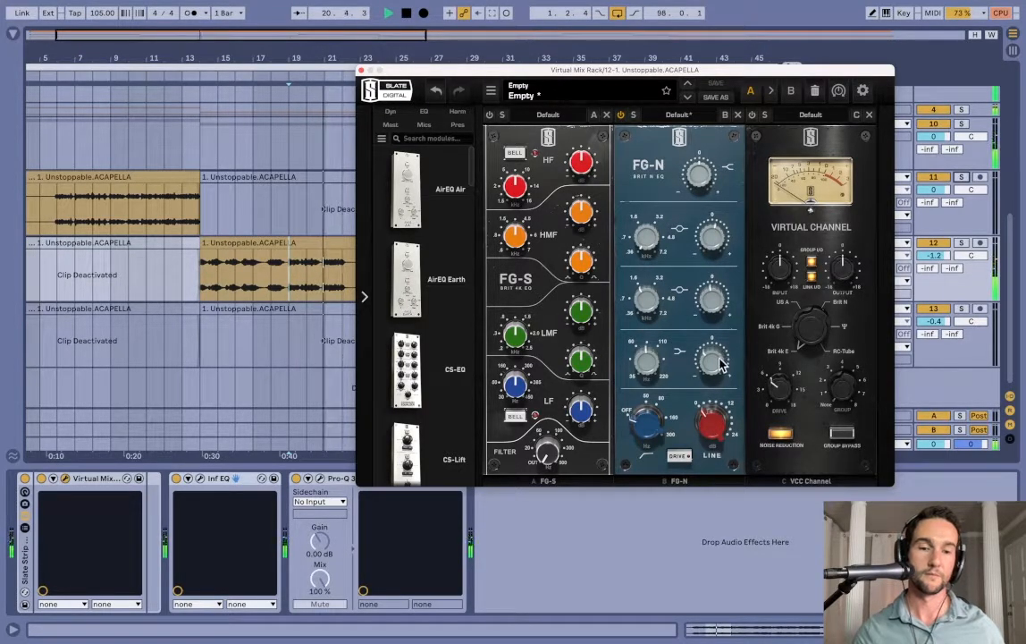
# Step: Replay the mix from bar 19 while varying the FG-N's low-shelf gain, including +11.3 dB
pyautogui.press('space')
pyautogui.moveTo(721, 361)
pyautogui.mouseDown()
pyautogui.moveTo(729, 307)
pyautogui.moveTo(721, 368)
pyautogui.mouseUp()
pyautogui.press('space')
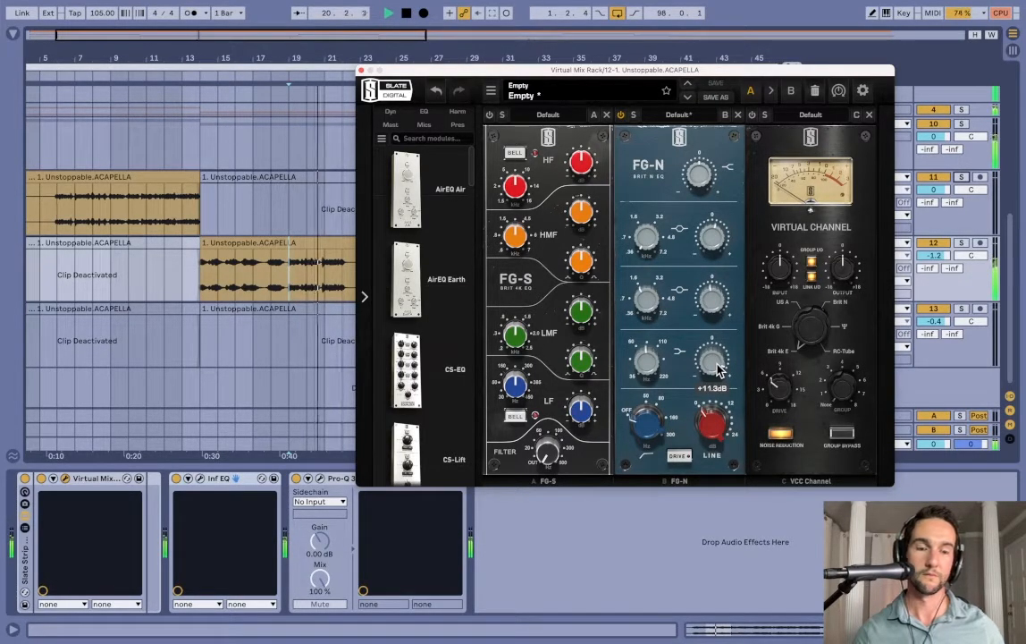
pyautogui.press('space')
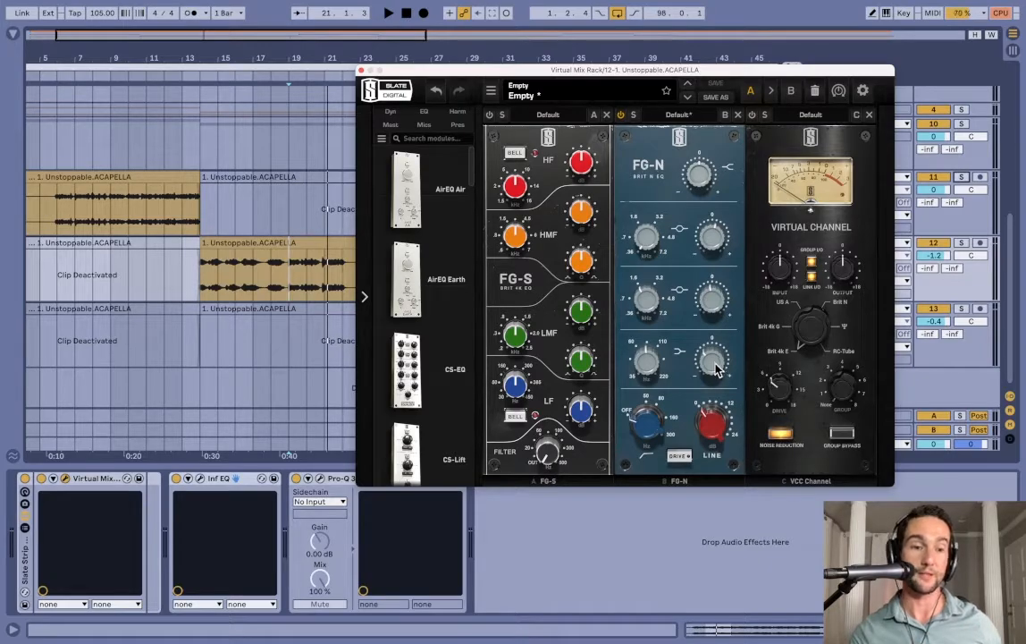
# Step: Play from bar 19 while cutting the FG-N's low-shelf gain, including -14.3 dB, and solo acapella track 12 to hear the change
pyautogui.press('space')
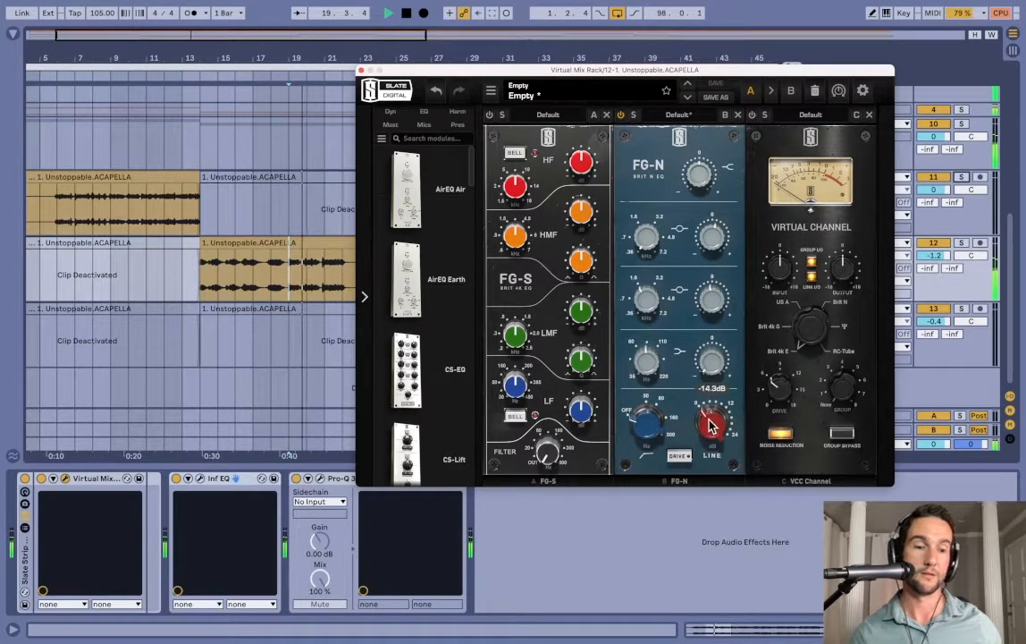
pyautogui.moveTo(712, 421); pyautogui.dragTo(721, 472)
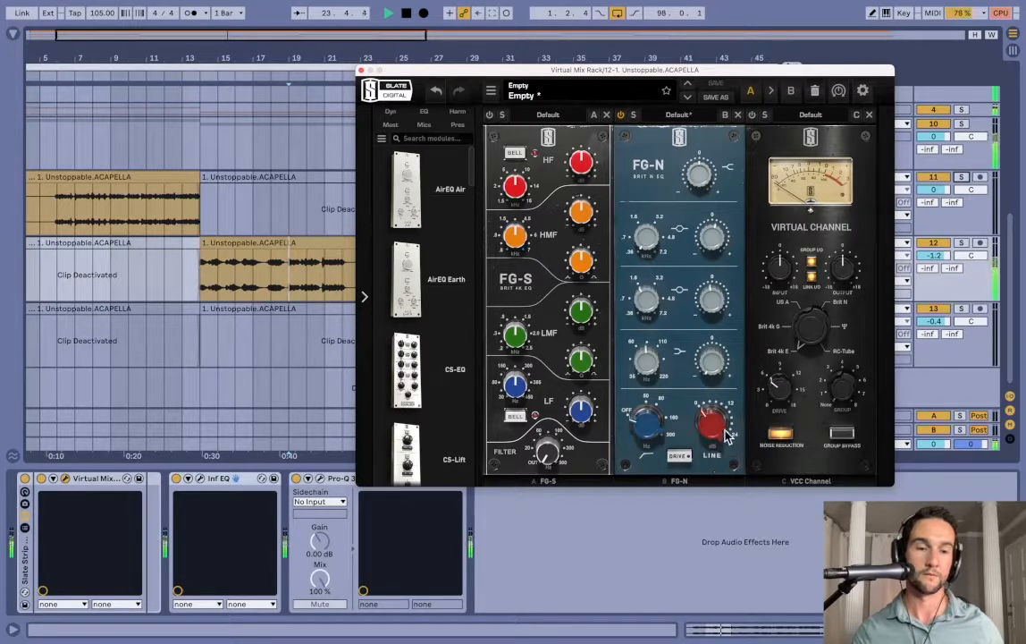
pyautogui.click(962, 243)
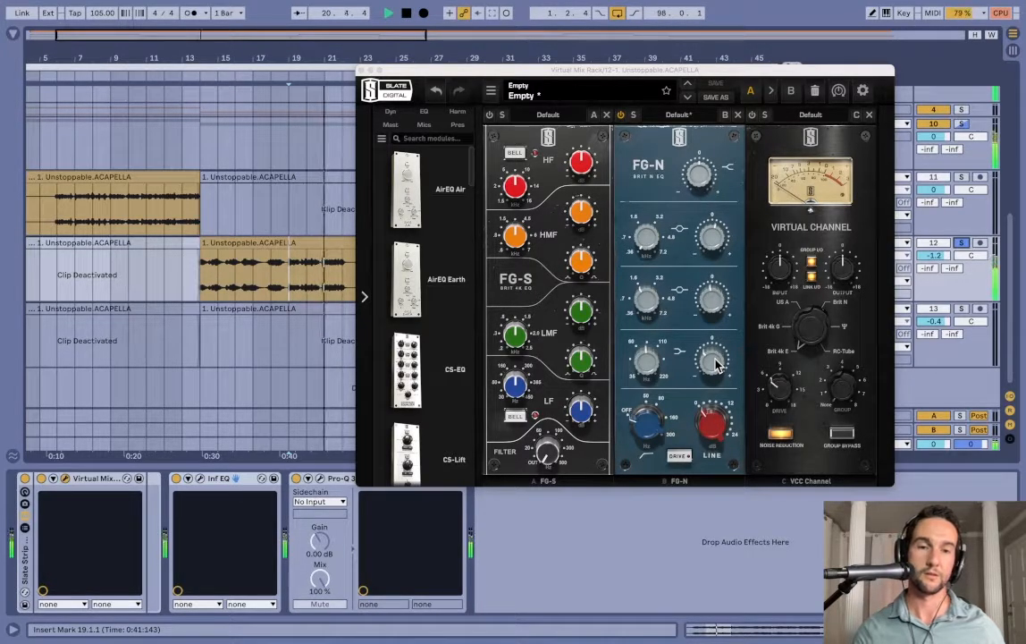
pyautogui.press('space')
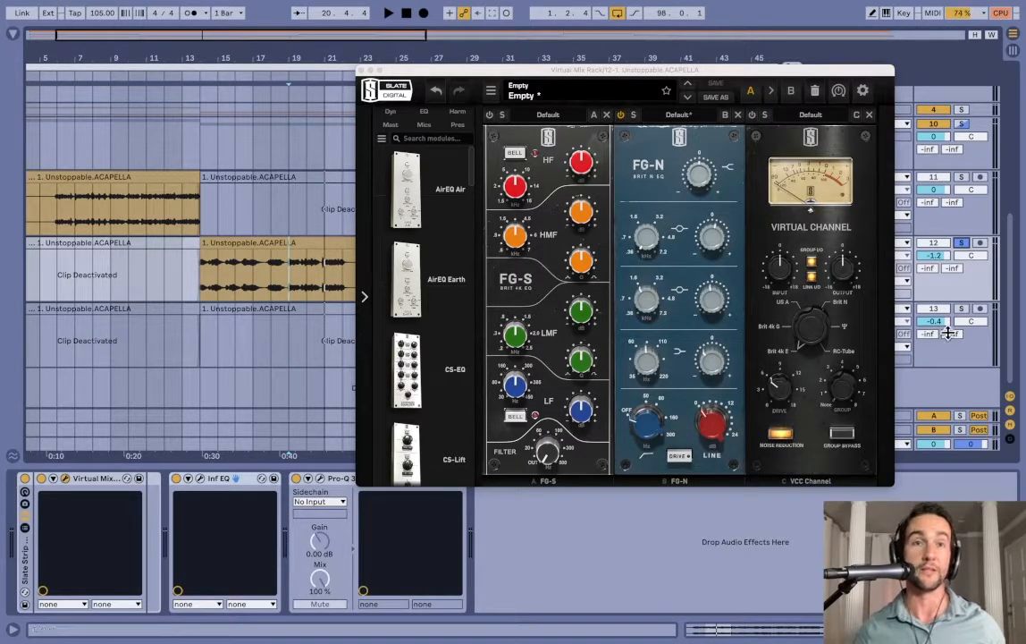
# Step: Turn off solo on acapella track 12 and close its Virtual Mix Rack window
pyautogui.click(961, 243)
pyautogui.click(962, 243)
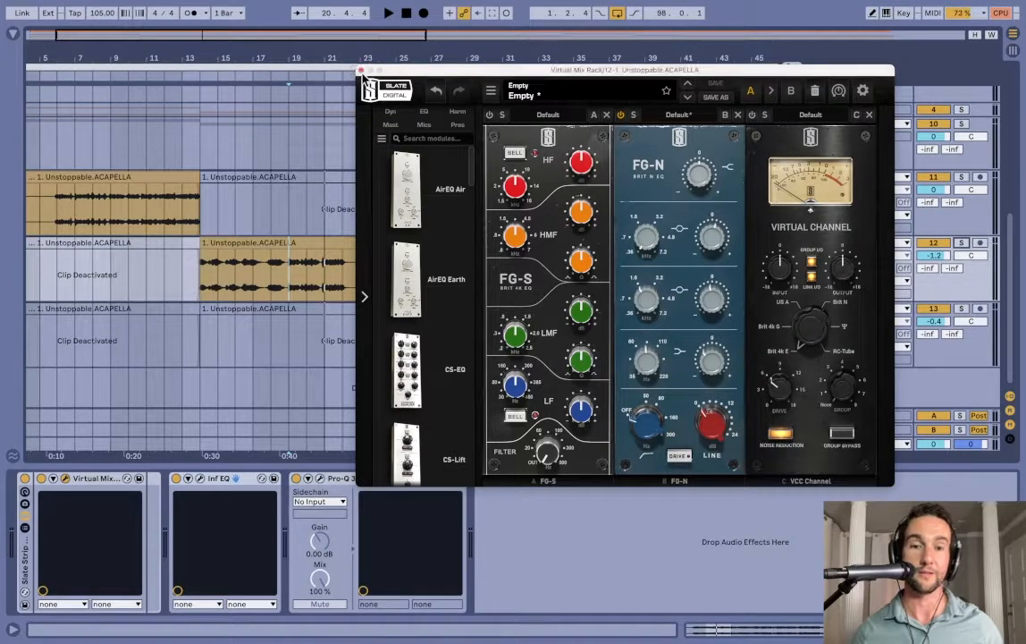
pyautogui.click(363, 69)
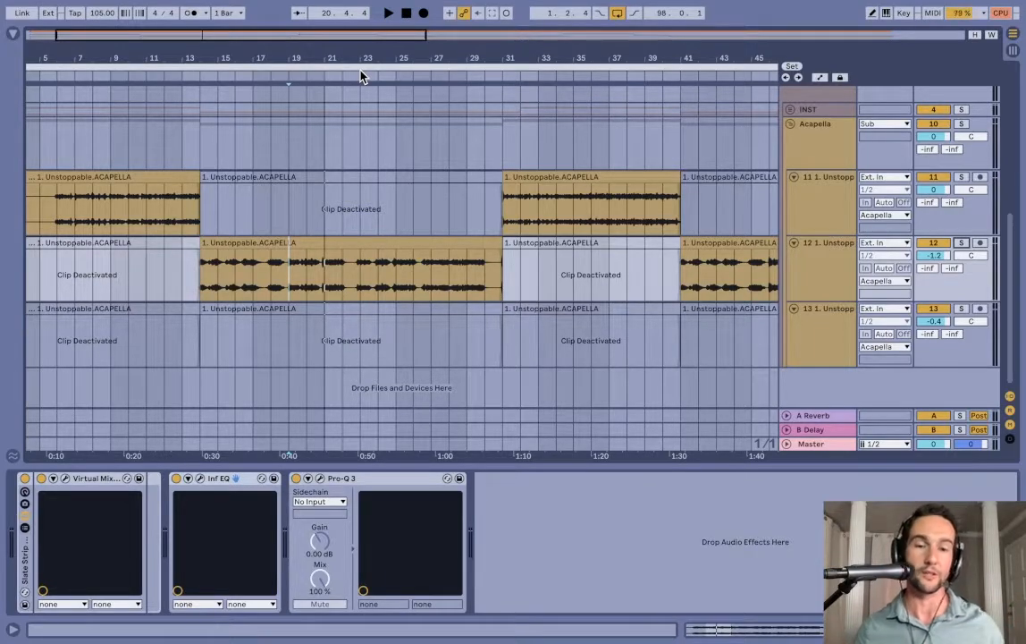
# Step: Show the full arrangement, solo acapella track 13 and play its active clip from bar 58
pyautogui.hscroll(10, 504, 231)
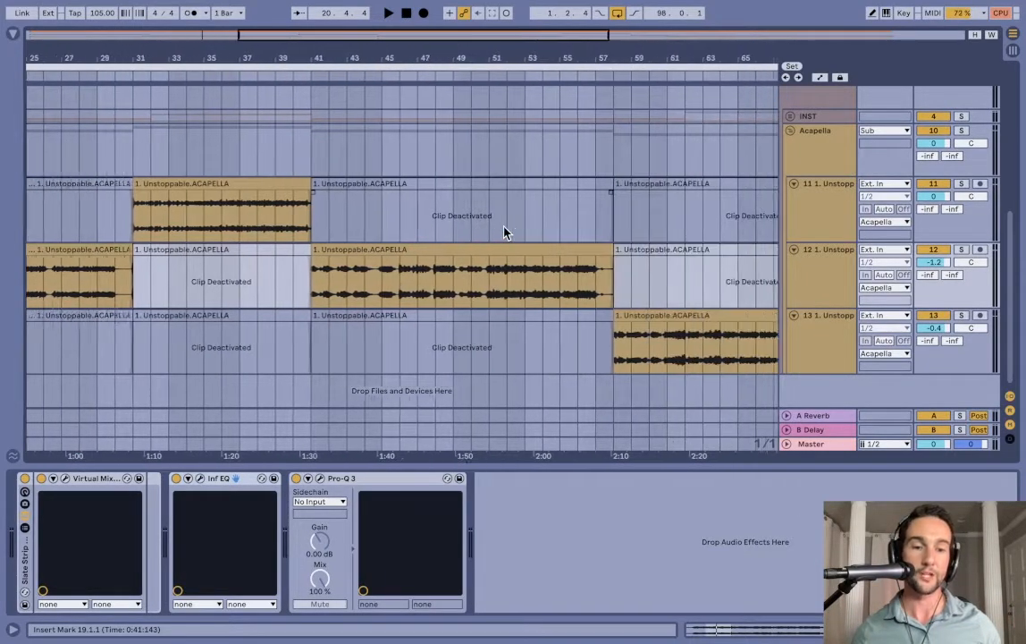
pyautogui.click(637, 341)
pyautogui.press('w')
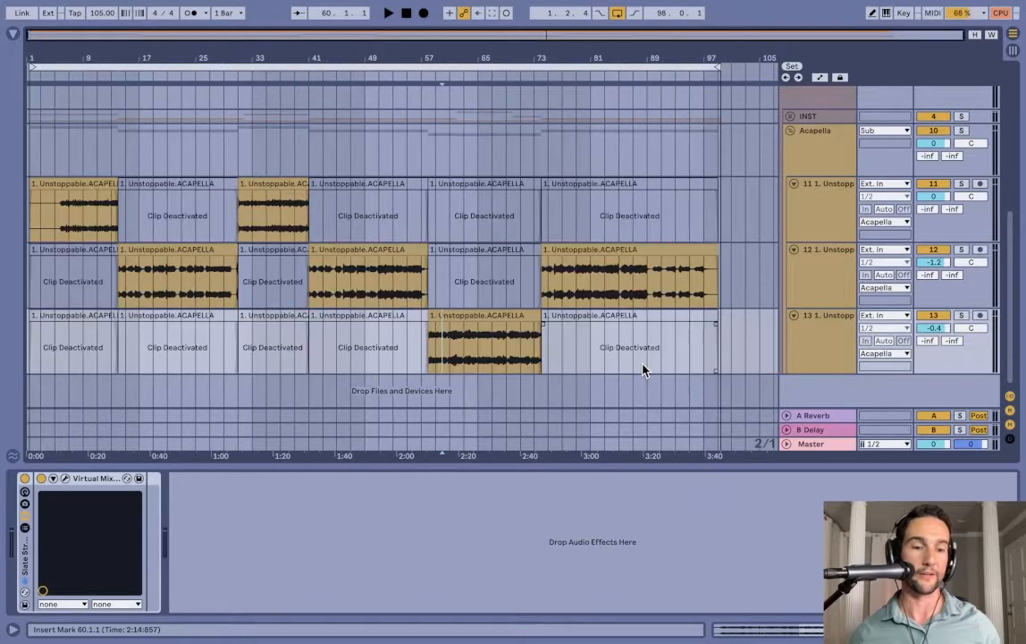
pyautogui.click(456, 353)
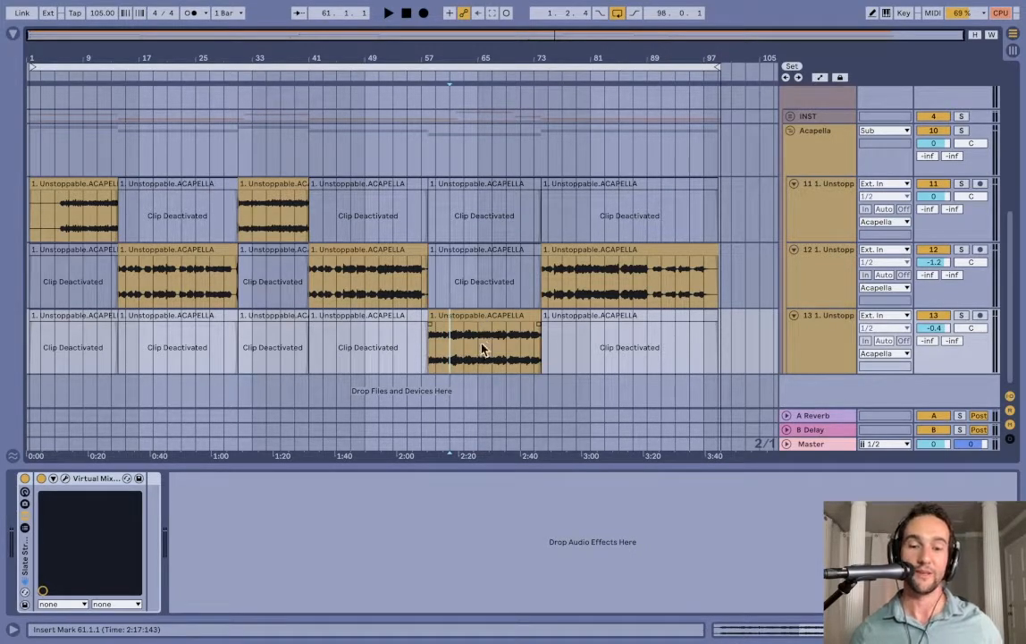
pyautogui.click(812, 335)
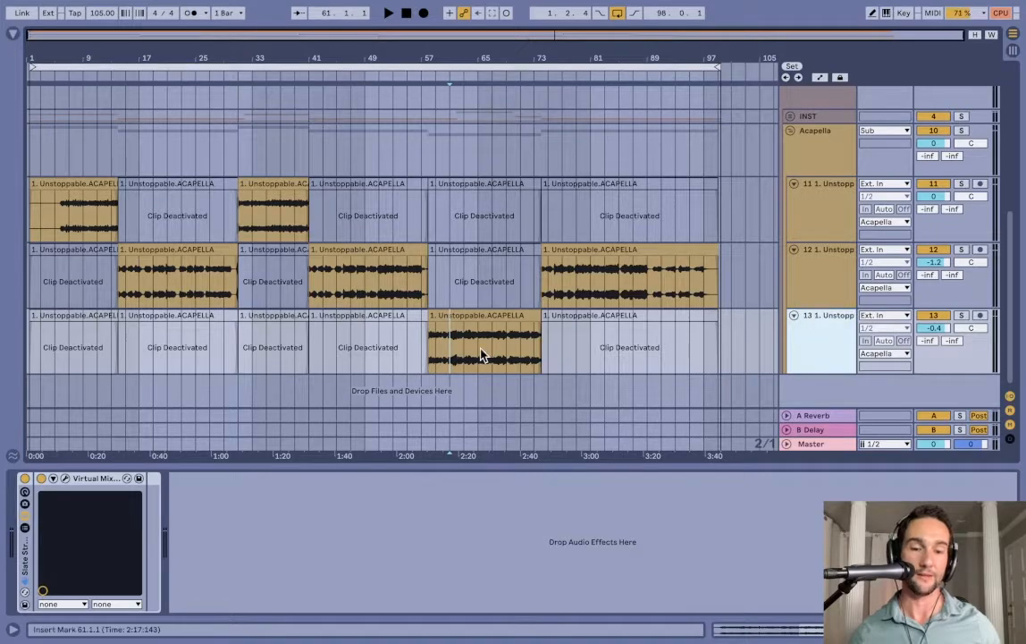
pyautogui.click(962, 316)
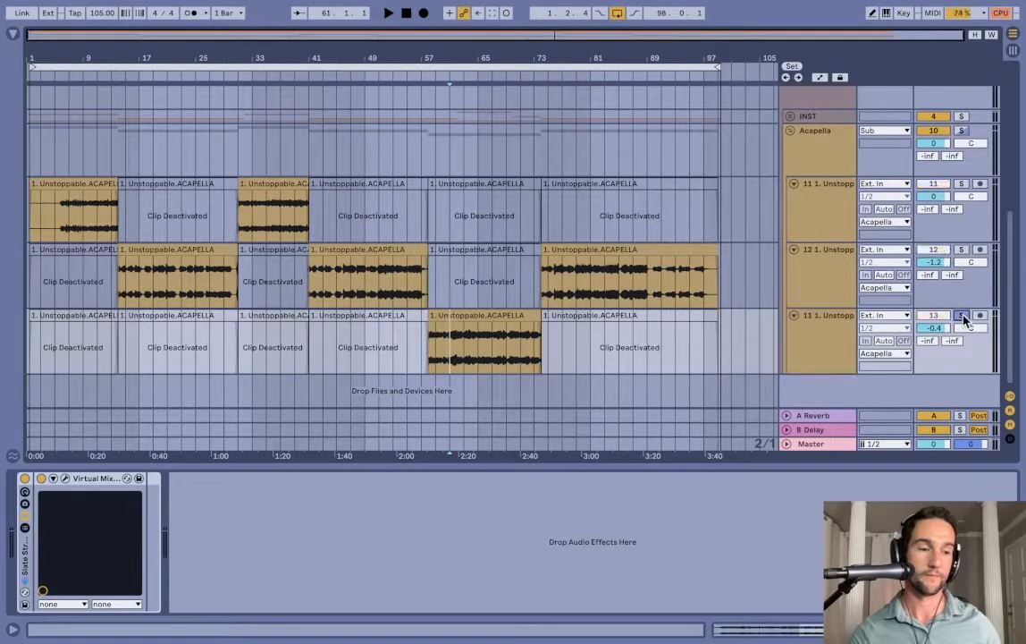
pyautogui.click(428, 357)
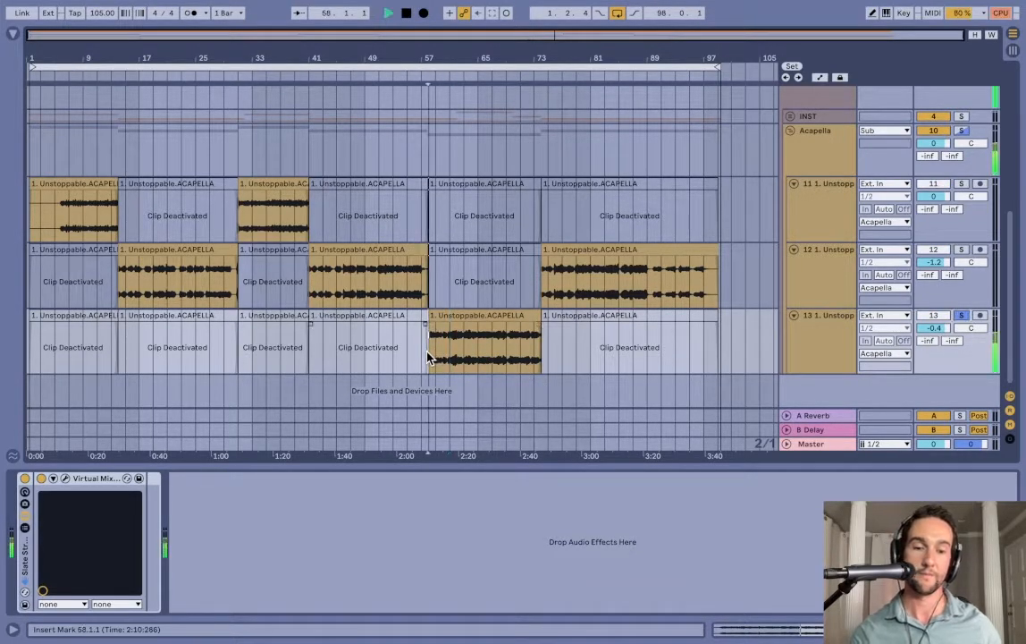
pyautogui.press('space')
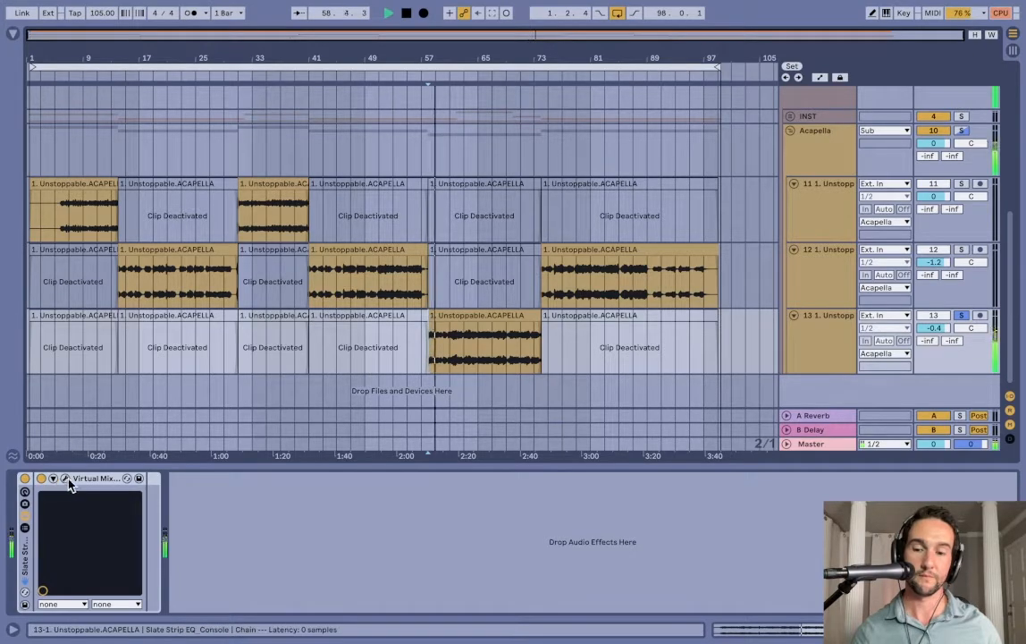
# Step: Open track 13's Virtual Mix Rack, examine its FG-N settings during and after playback, and close the window
pyautogui.click(68, 481)
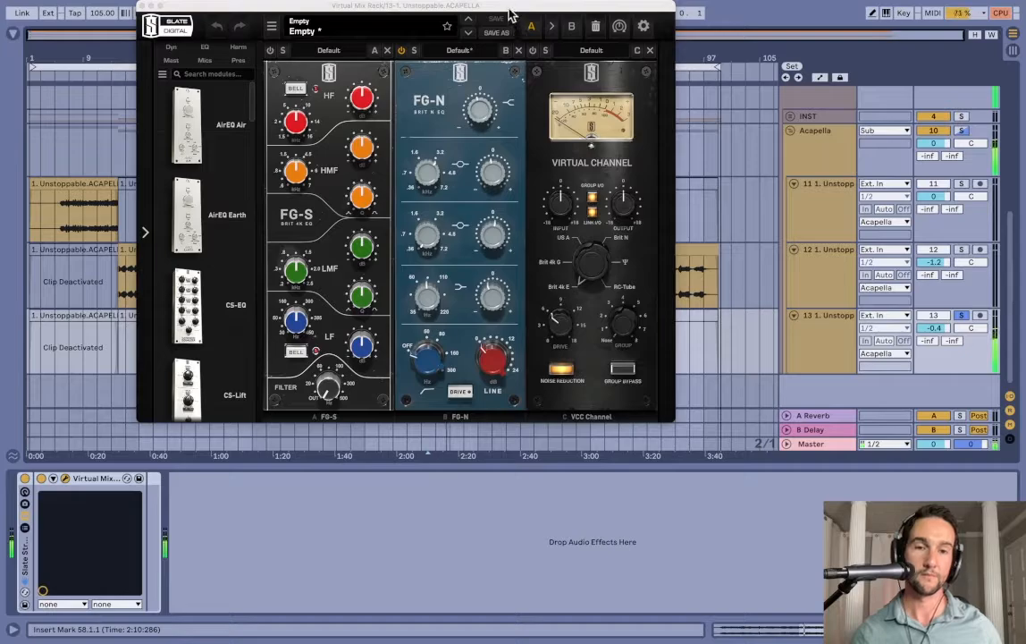
pyautogui.moveTo(510, 11); pyautogui.dragTo(557, 93)
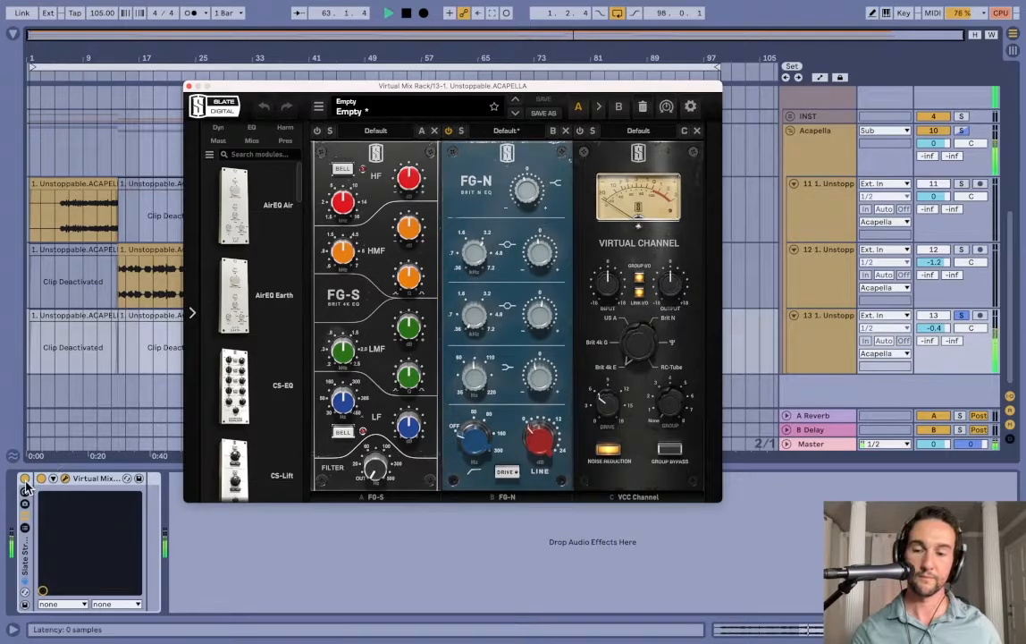
pyautogui.press('space')
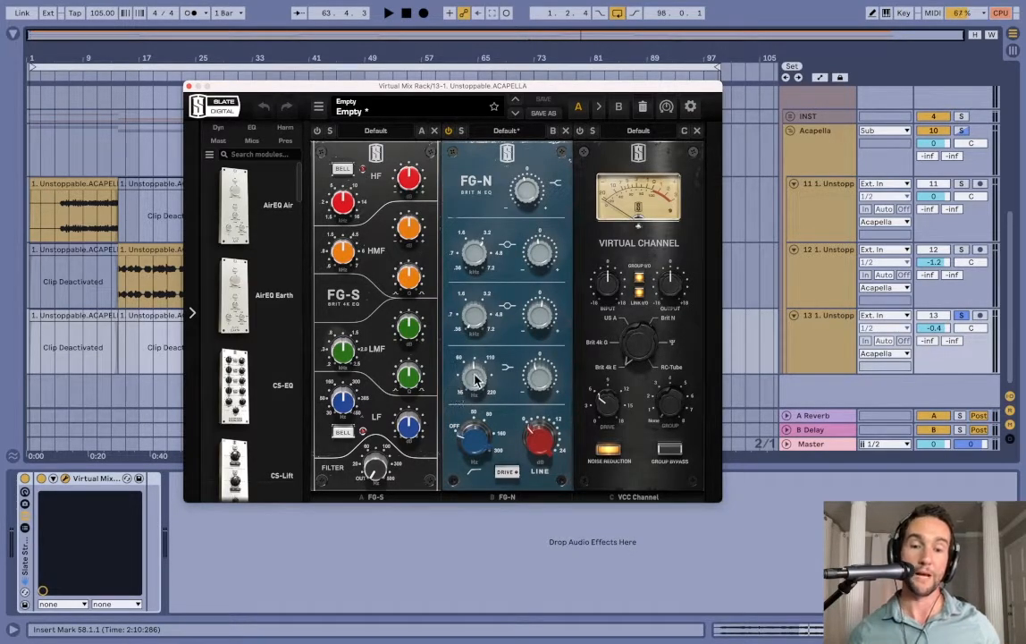
pyautogui.moveTo(541, 383)
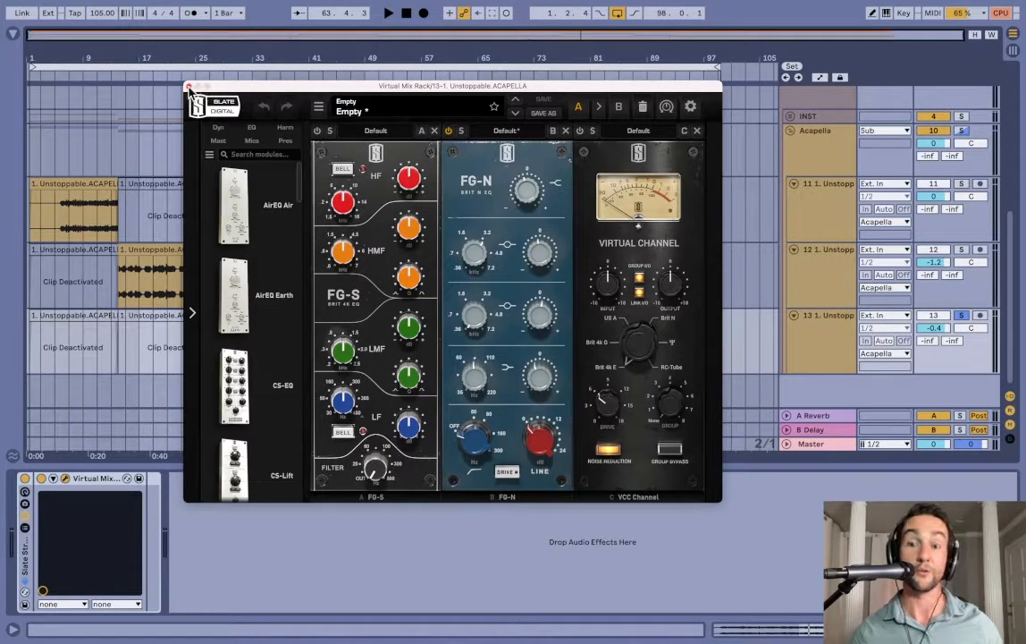
pyautogui.click(188, 87)
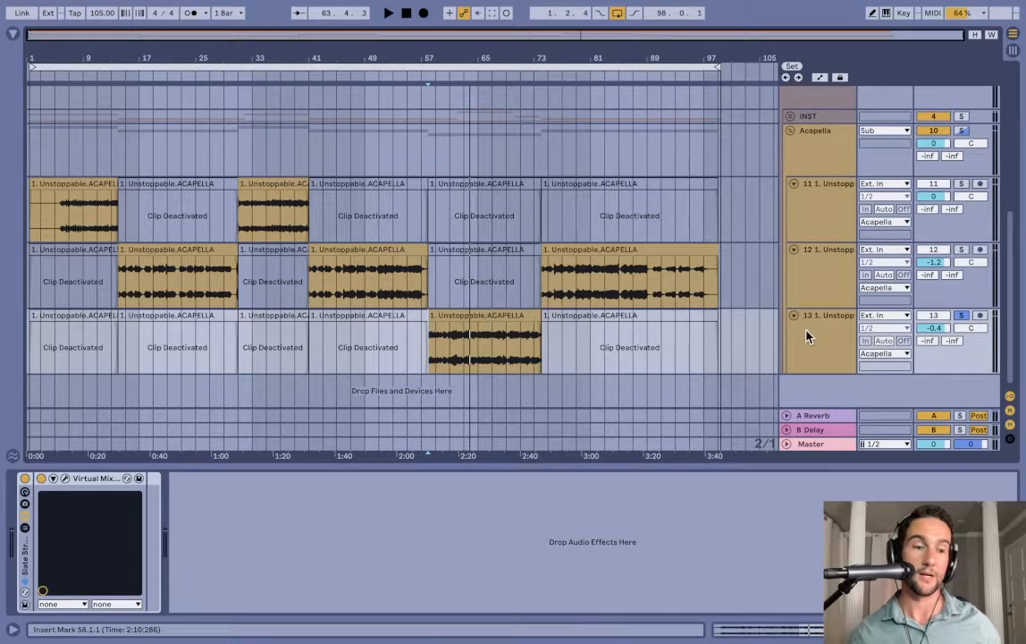
# Step: Turn off solo on acapella track 13 and collapse the Acapella group
pyautogui.click(830, 340)
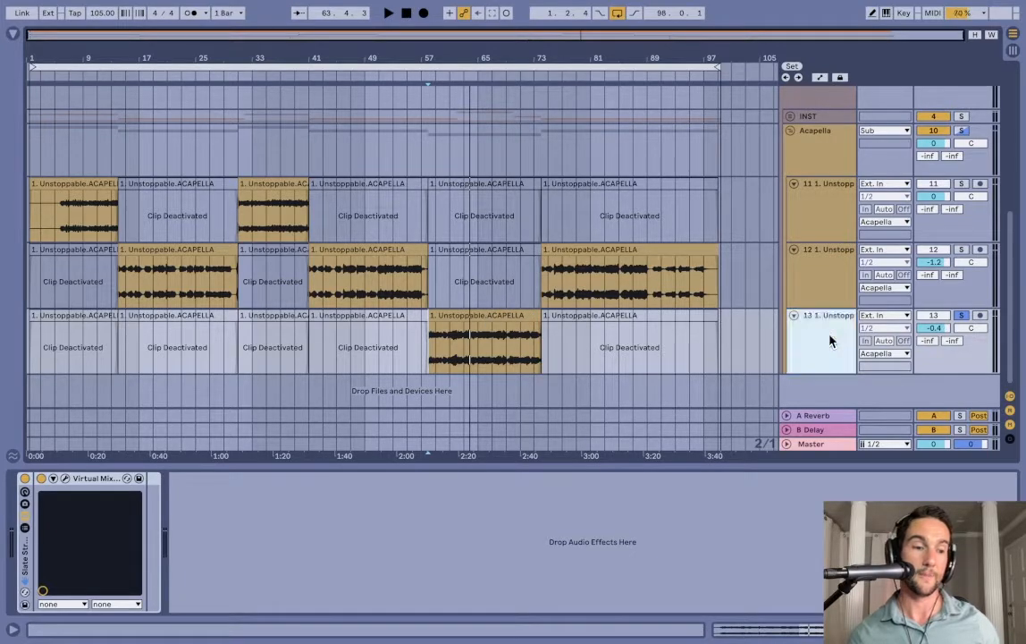
pyautogui.click(962, 316)
pyautogui.scroll(3, 836, 270)
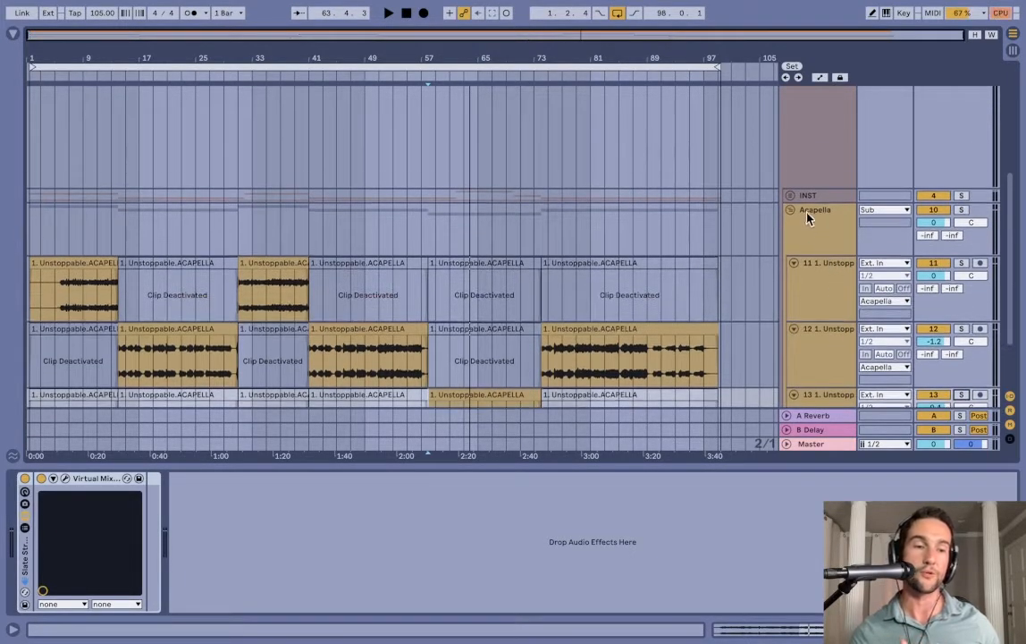
pyautogui.click(791, 210)
pyautogui.click(791, 210)
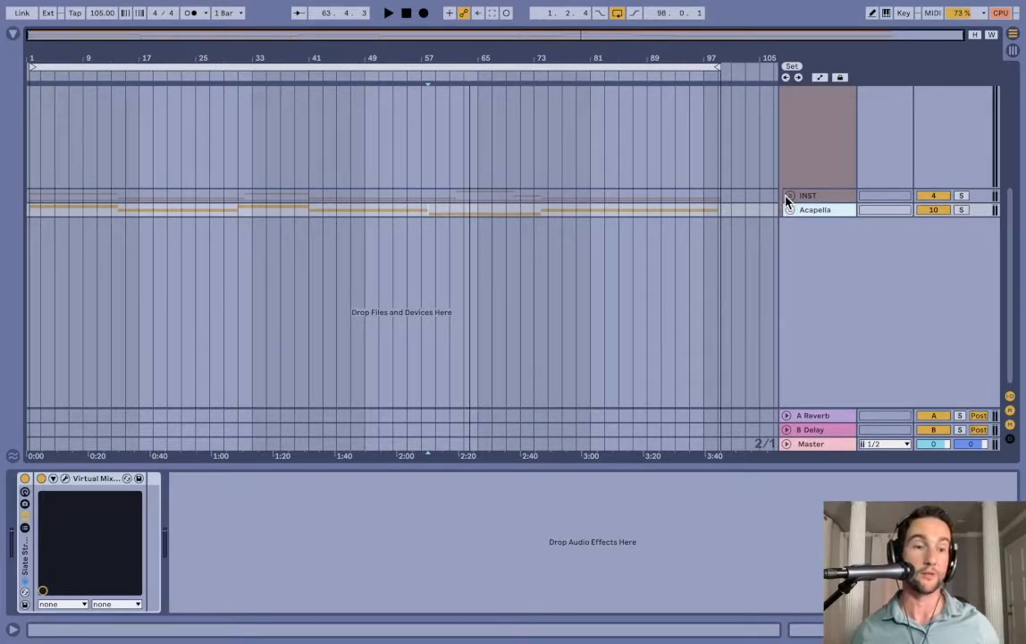
# Step: Expand the INST group and check the FG-N's lower midrange frequency in its Virtual Mix Rack
pyautogui.click(789, 196)
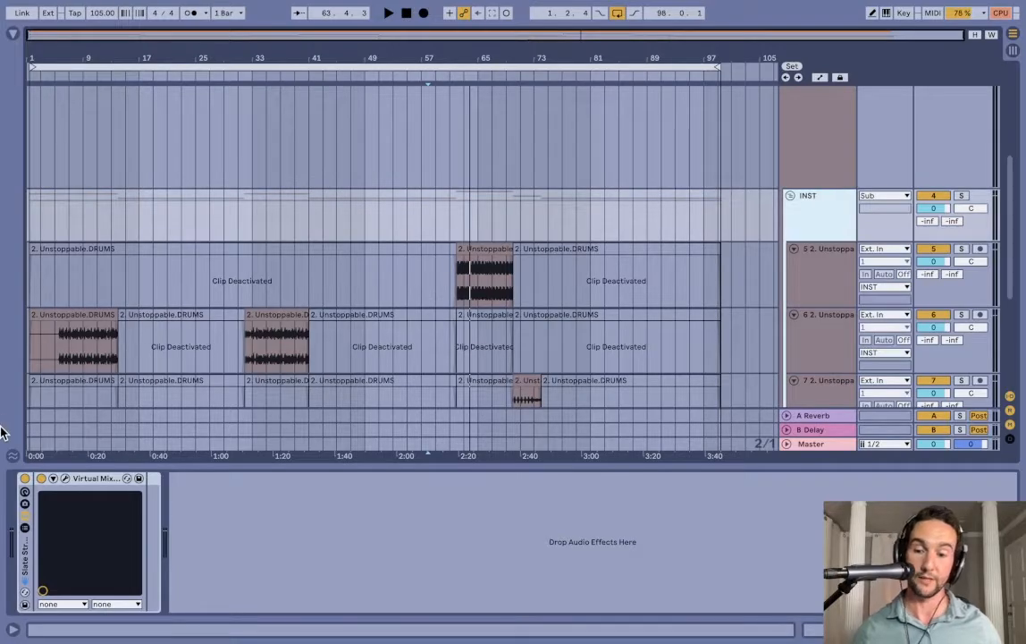
pyautogui.click(65, 479)
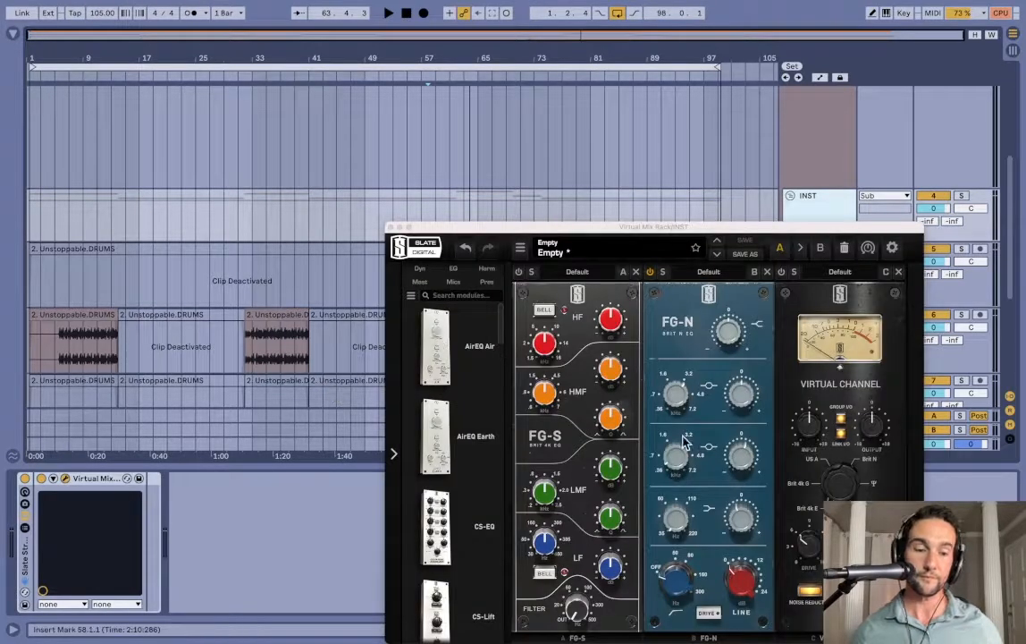
pyautogui.moveTo(675, 471); pyautogui.dragTo(672, 467)
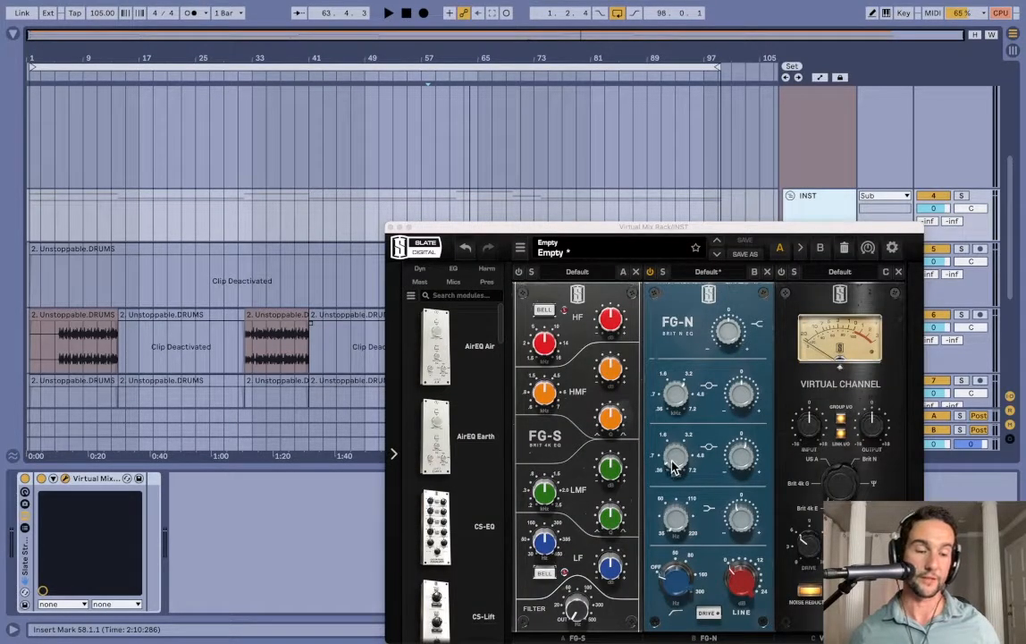
pyautogui.click(674, 467)
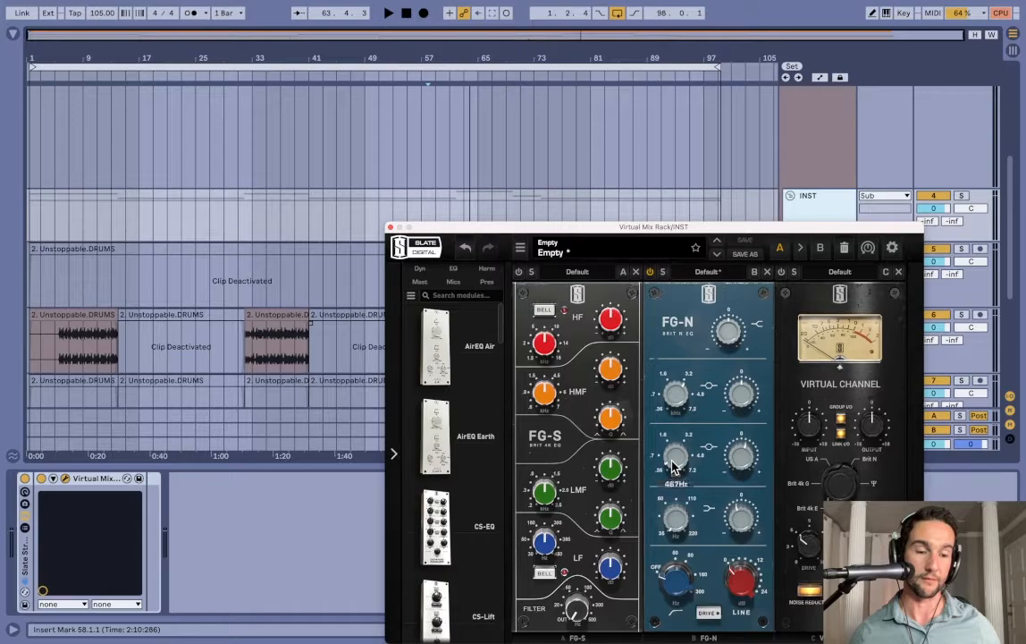
pyautogui.click(391, 227)
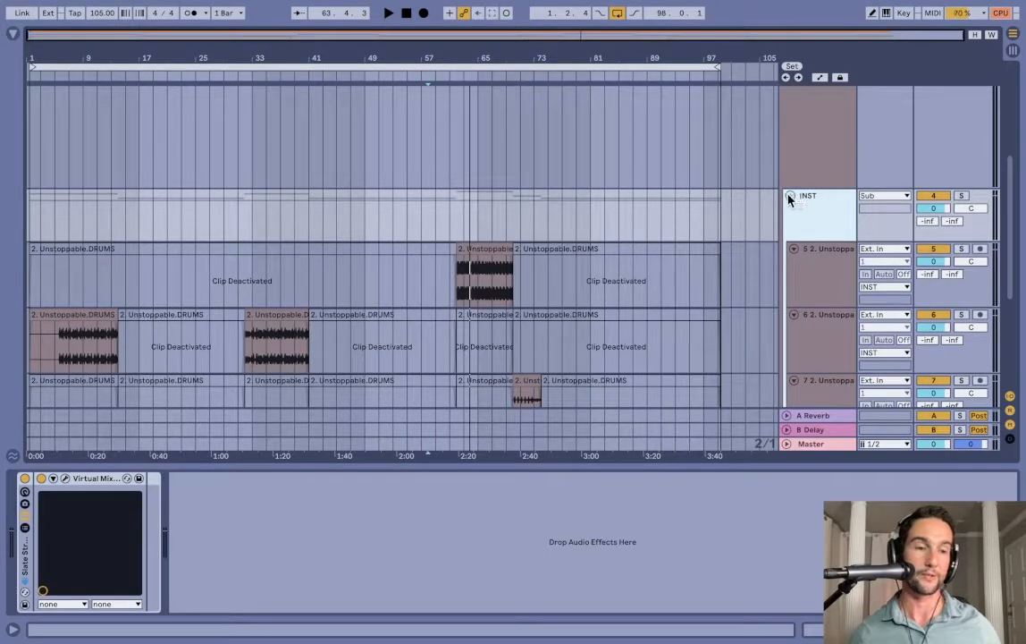
# Step: Collapse the INST group and show the Master track's effects chain
pyautogui.click(790, 194)
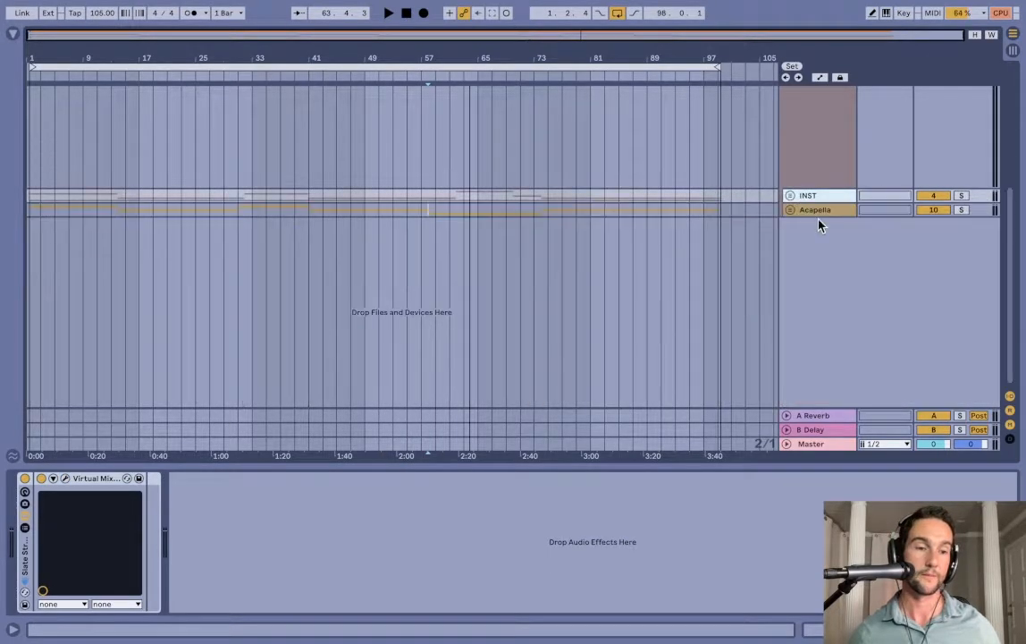
pyautogui.click(809, 444)
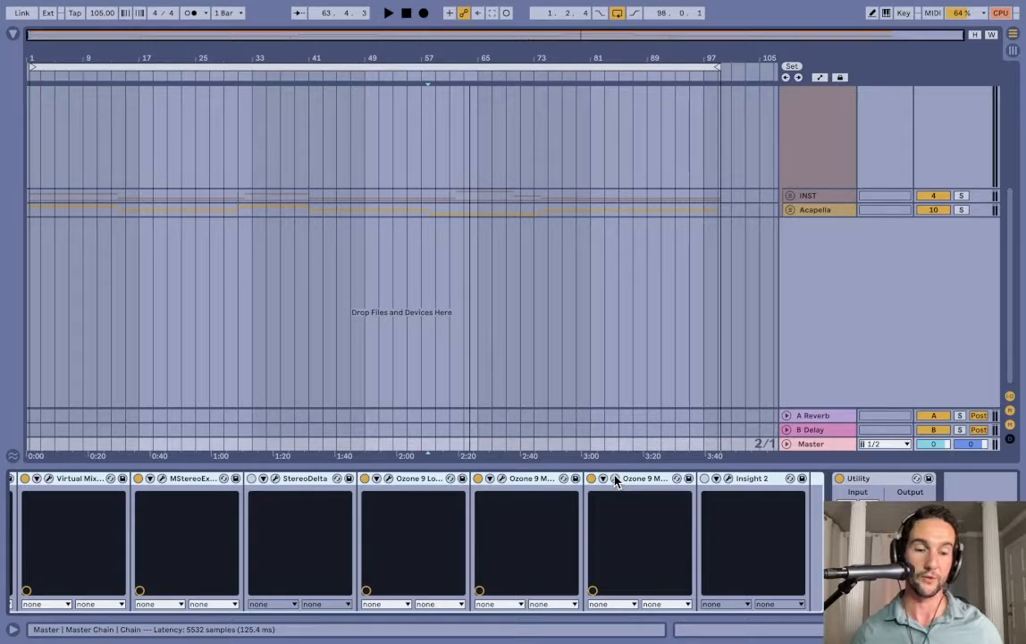
# Step: Open both Ozone 9 Maximizers on the Master, compare their threshold, ceiling and character settings, and close both windows
pyautogui.click(502, 479)
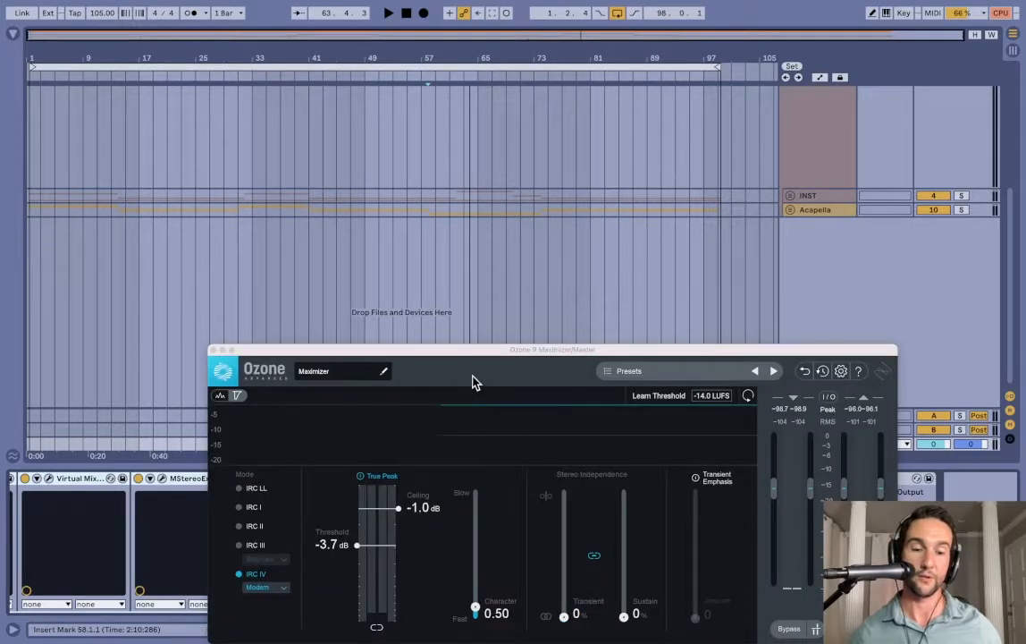
pyautogui.moveTo(480, 355); pyautogui.dragTo(651, 75)
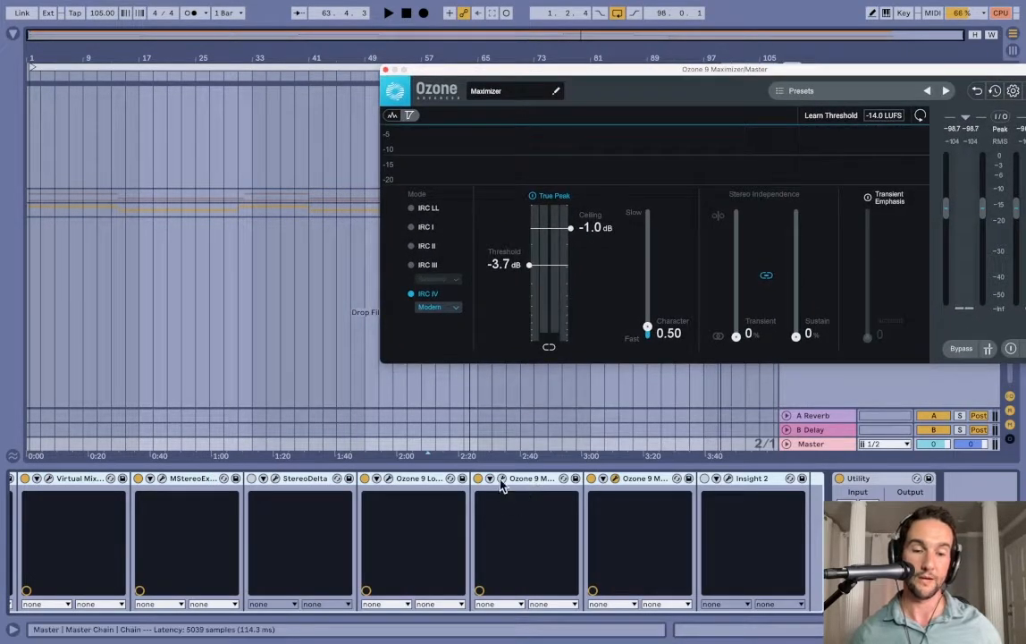
pyautogui.click(502, 480)
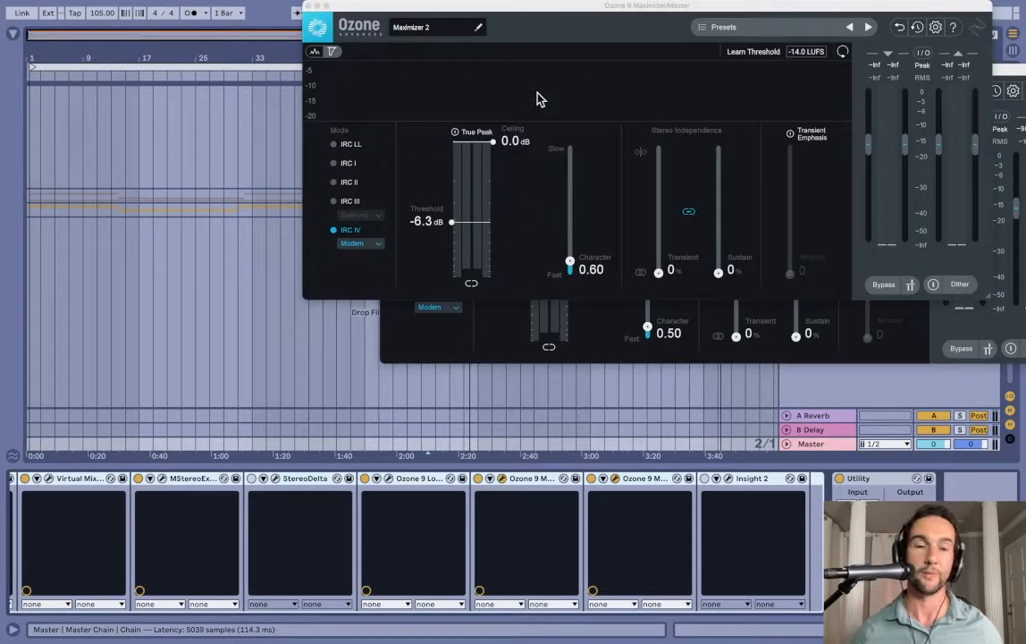
pyautogui.moveTo(550, 17); pyautogui.dragTo(321, 139)
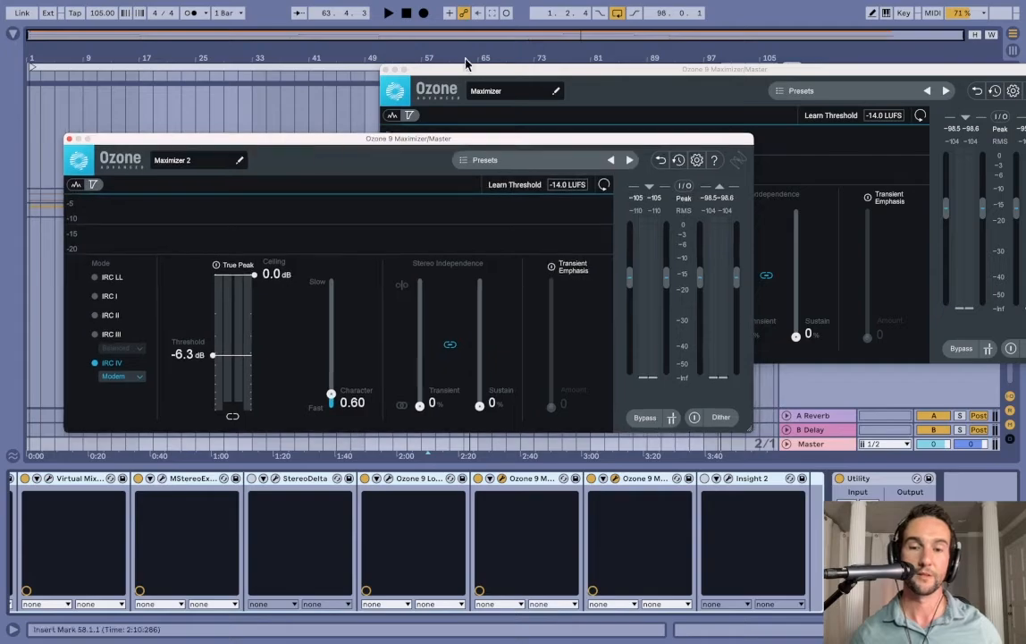
pyautogui.moveTo(507, 76); pyautogui.dragTo(545, 61)
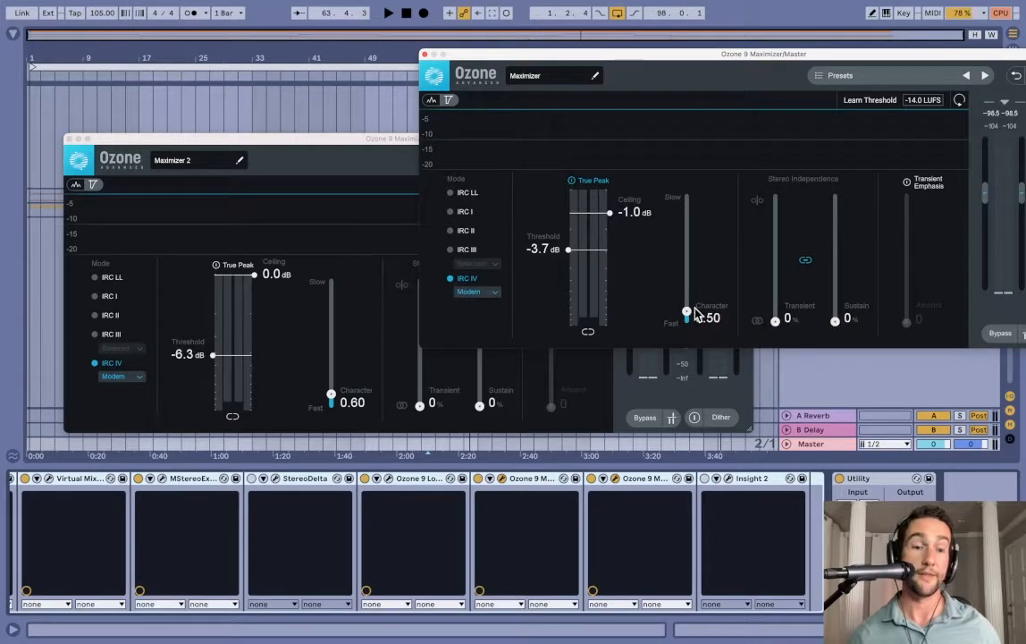
pyautogui.click(69, 138)
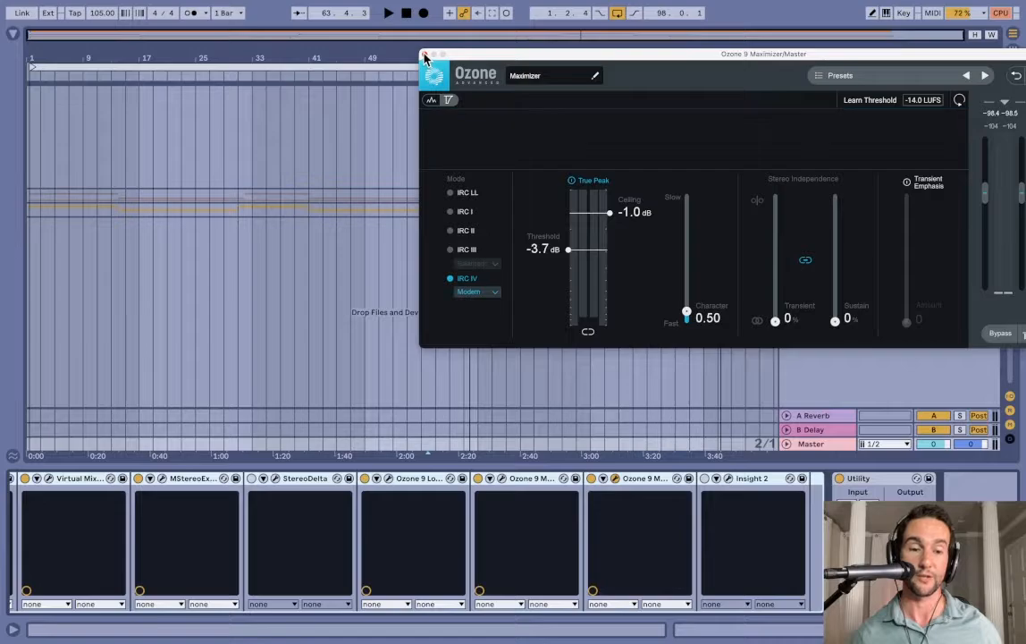
pyautogui.click(425, 54)
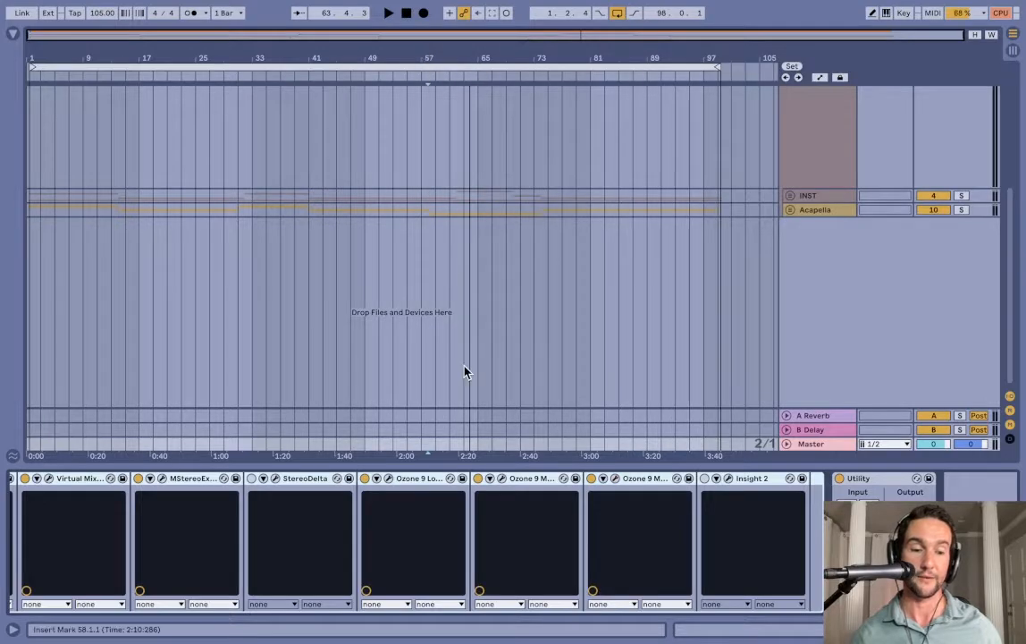
# Step: Review the Master's Ozone 9 Low End Focus and MStereoExpander settings, closing each plugin window after viewing it
pyautogui.click(389, 480)
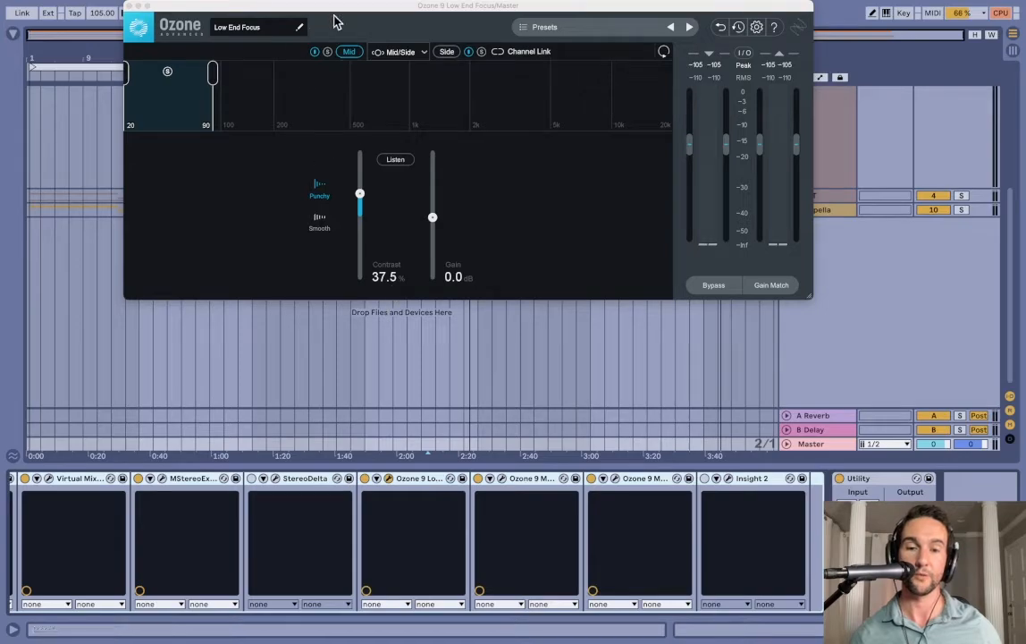
pyautogui.click(129, 8)
pyautogui.hscroll(-2, 234, 489)
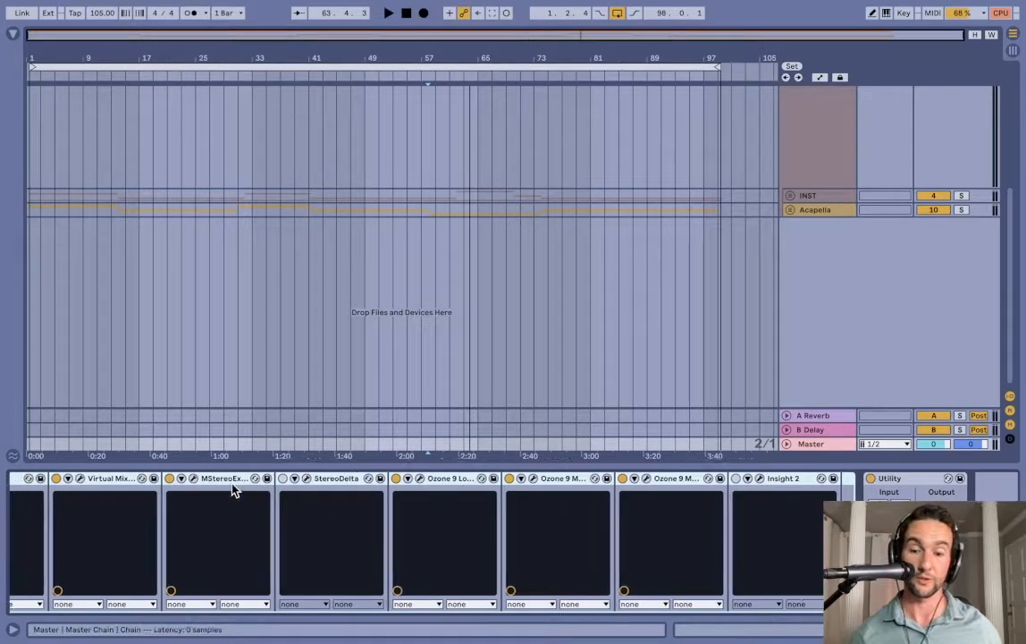
pyautogui.hscroll(-3, 234, 489)
pyautogui.click(244, 478)
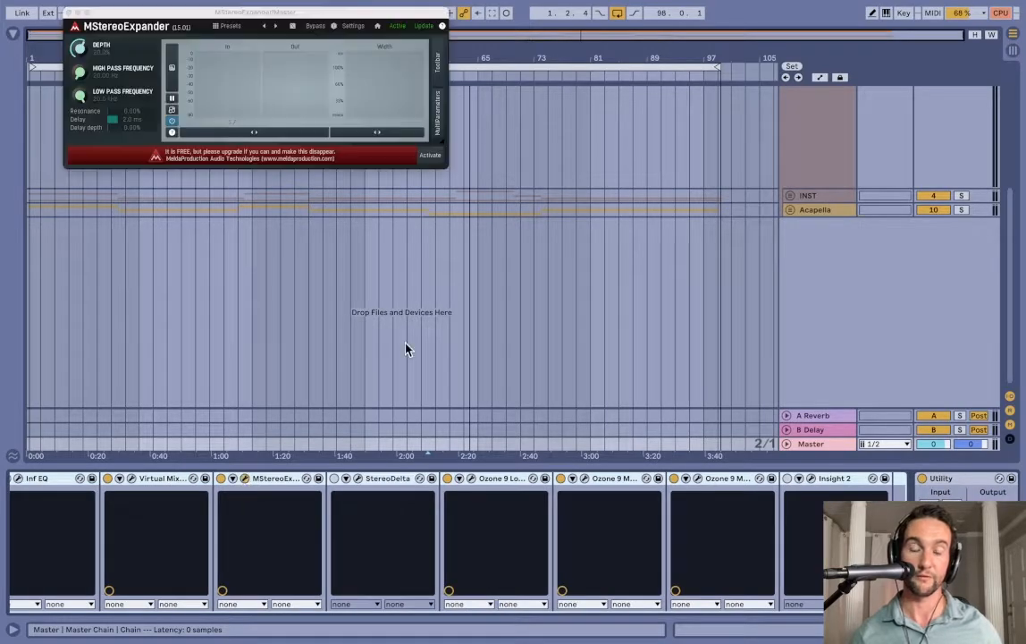
pyautogui.moveTo(266, 15); pyautogui.dragTo(411, 138)
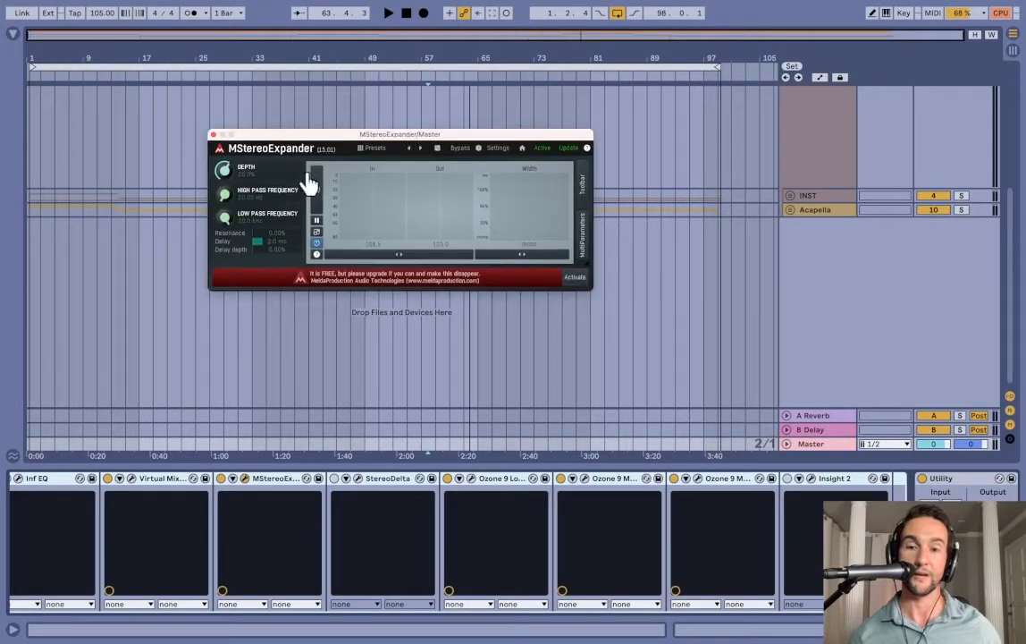
pyautogui.click(213, 134)
# Step: Open the Master's Virtual Mix Rack and check the gain and frequency of the FG-N's lower midrange band
pyautogui.hscroll(-5, 191, 523)
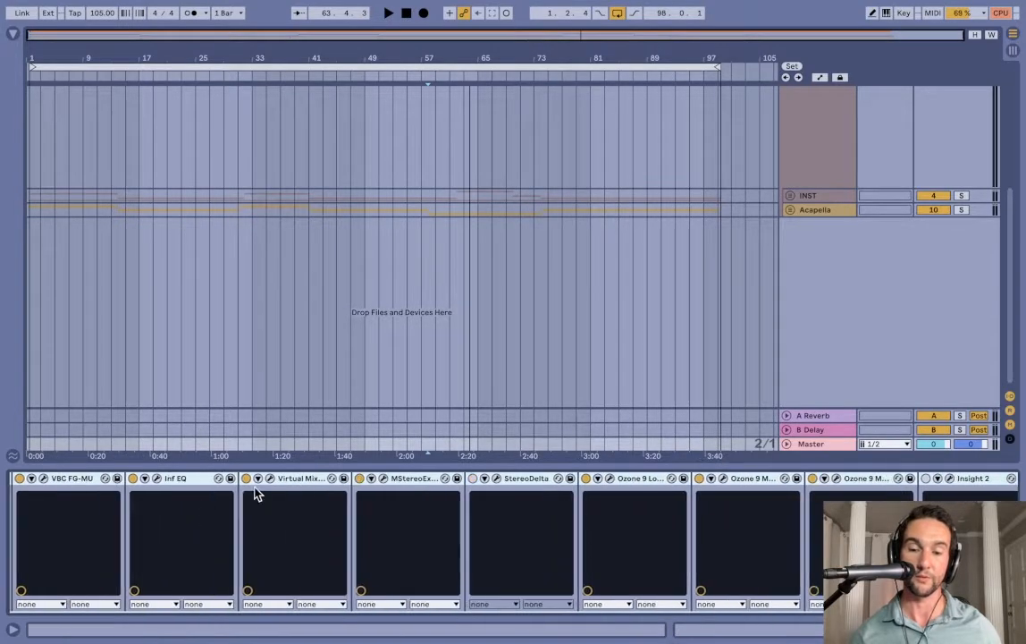
pyautogui.click(269, 480)
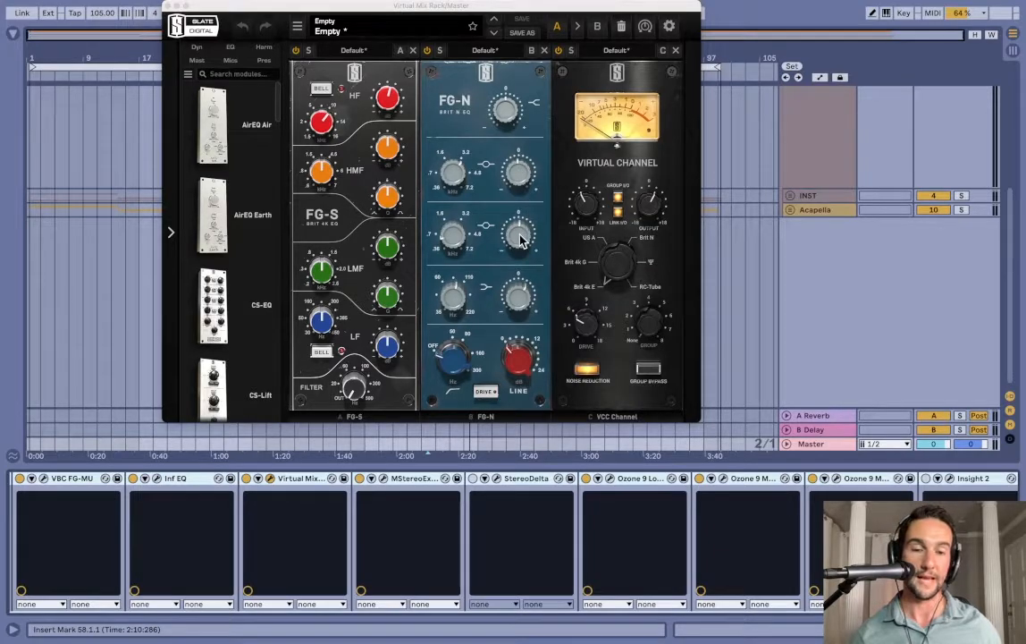
pyautogui.moveTo(521, 238)
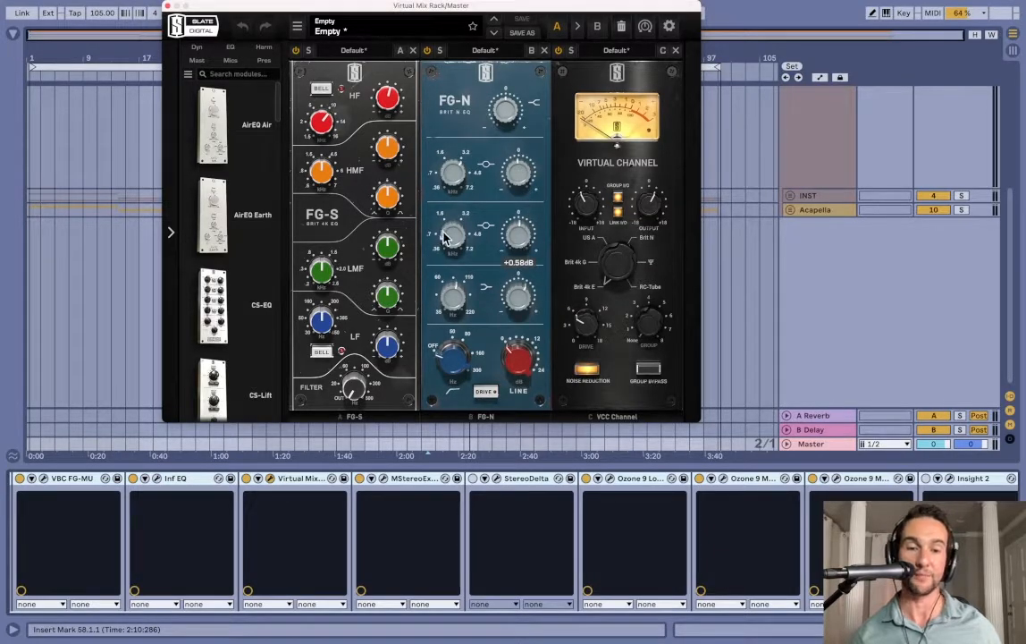
pyautogui.moveTo(447, 243)
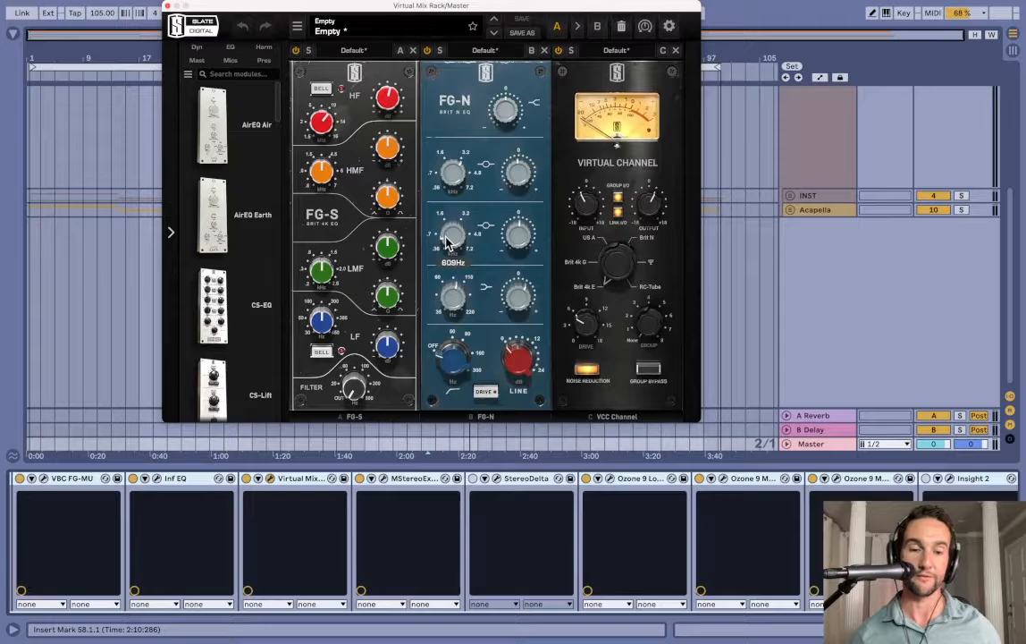
pyautogui.click(168, 10)
pyautogui.click(509, 30)
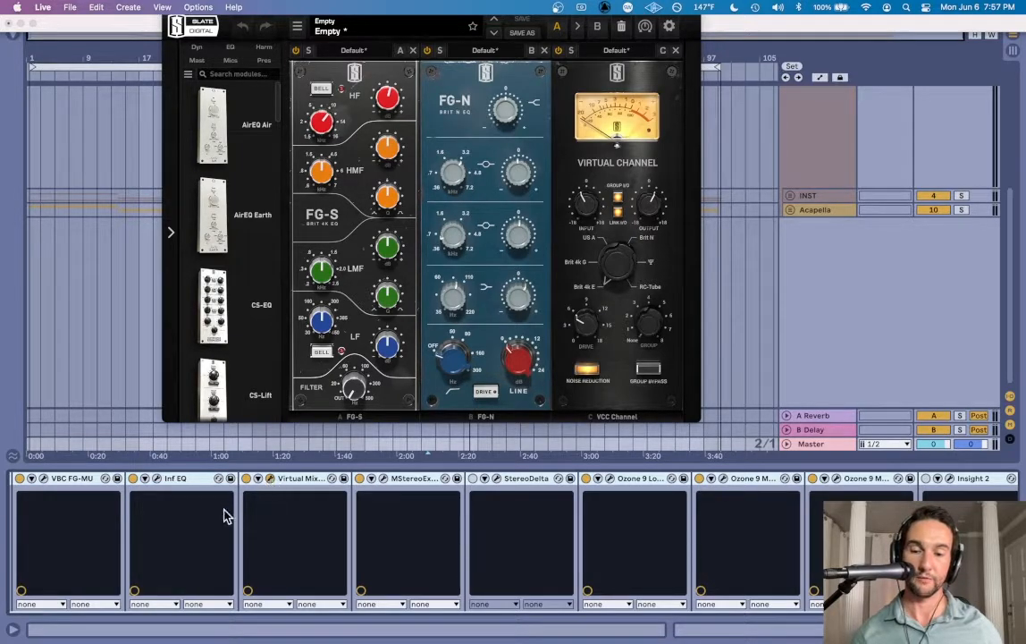
# Step: Open the Master's Infinity EQ, close the Virtual Mix Rack, inspect Band2's frequency and gain, and close the EQ
pyautogui.click(157, 479)
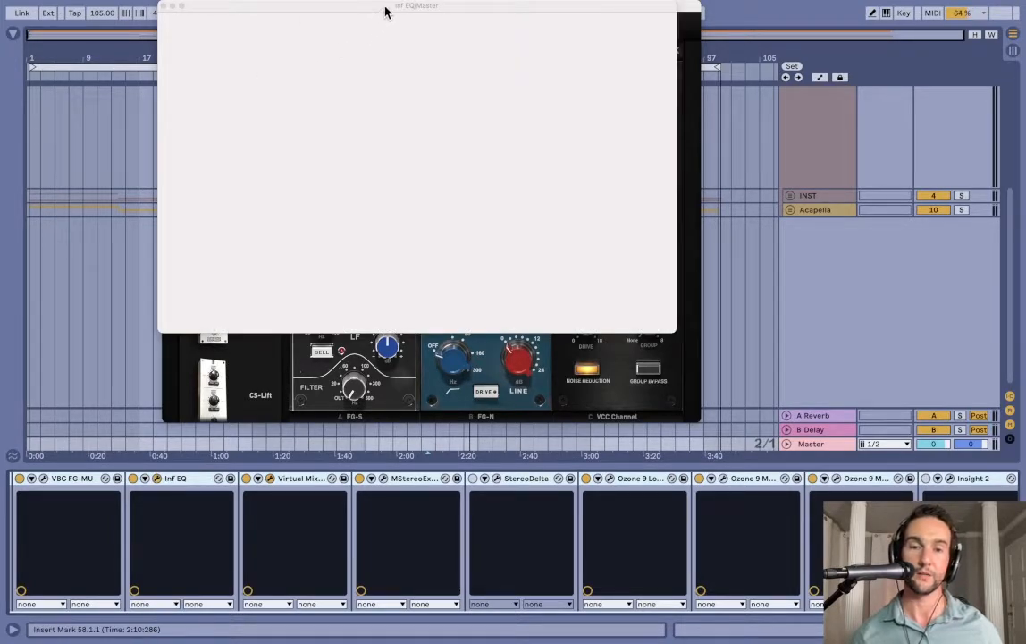
pyautogui.moveTo(384, 9); pyautogui.dragTo(507, 198)
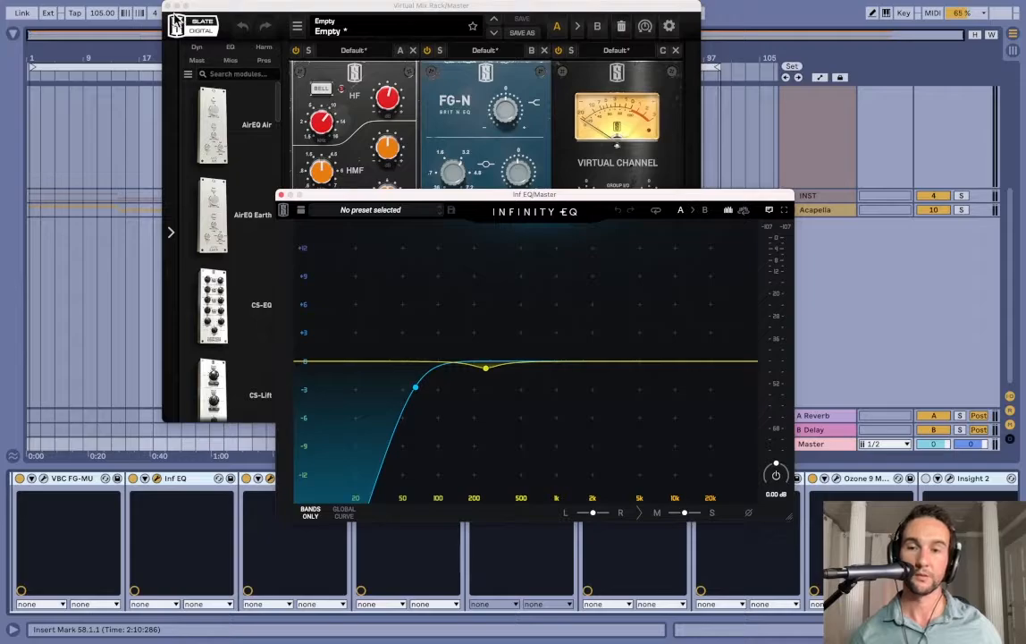
pyautogui.click(168, 5)
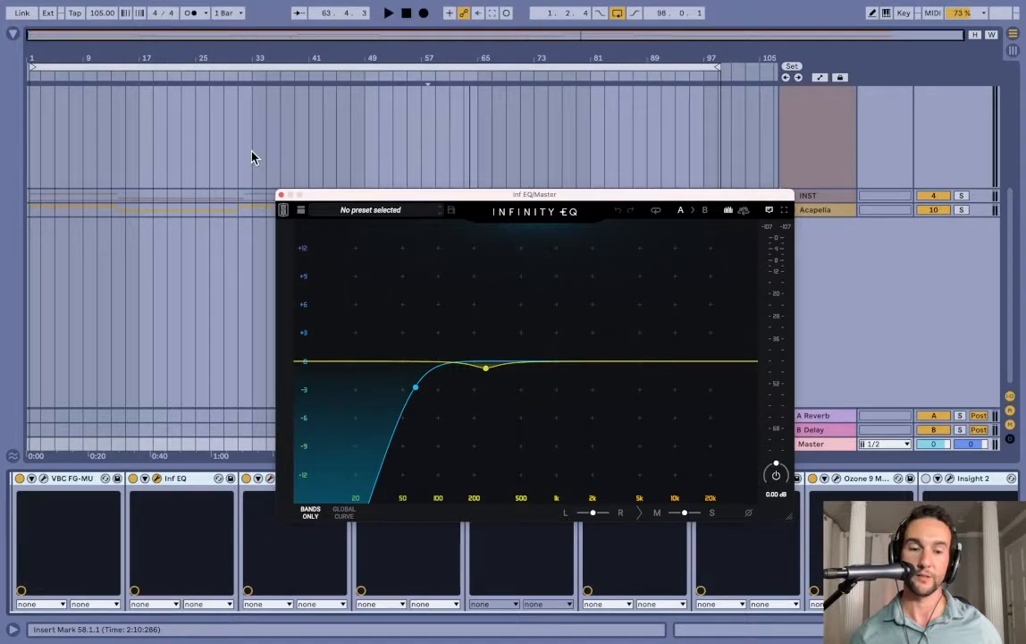
pyautogui.click(486, 369)
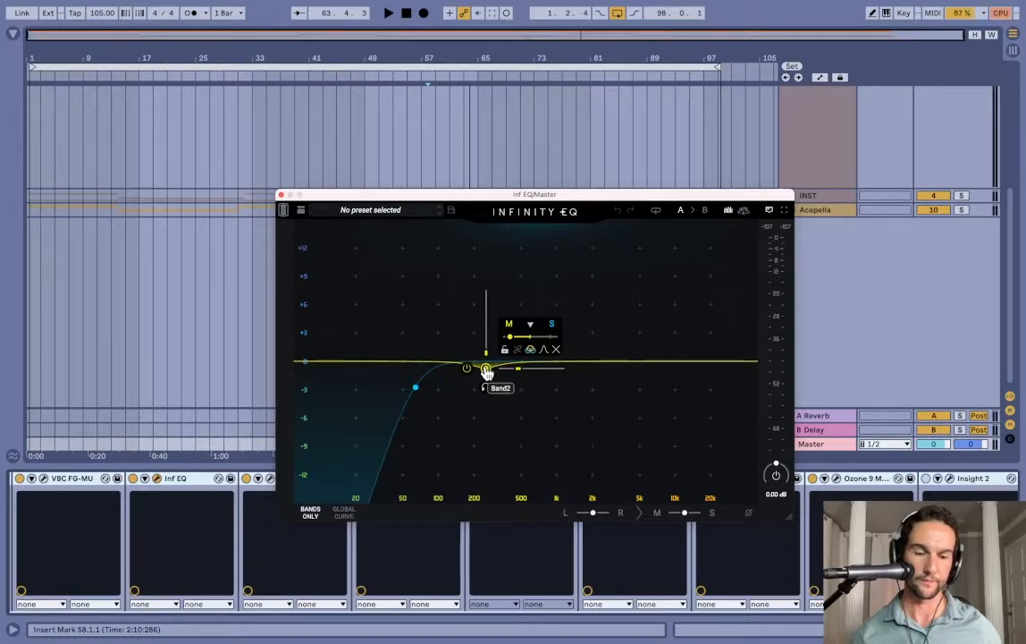
pyautogui.click(486, 371)
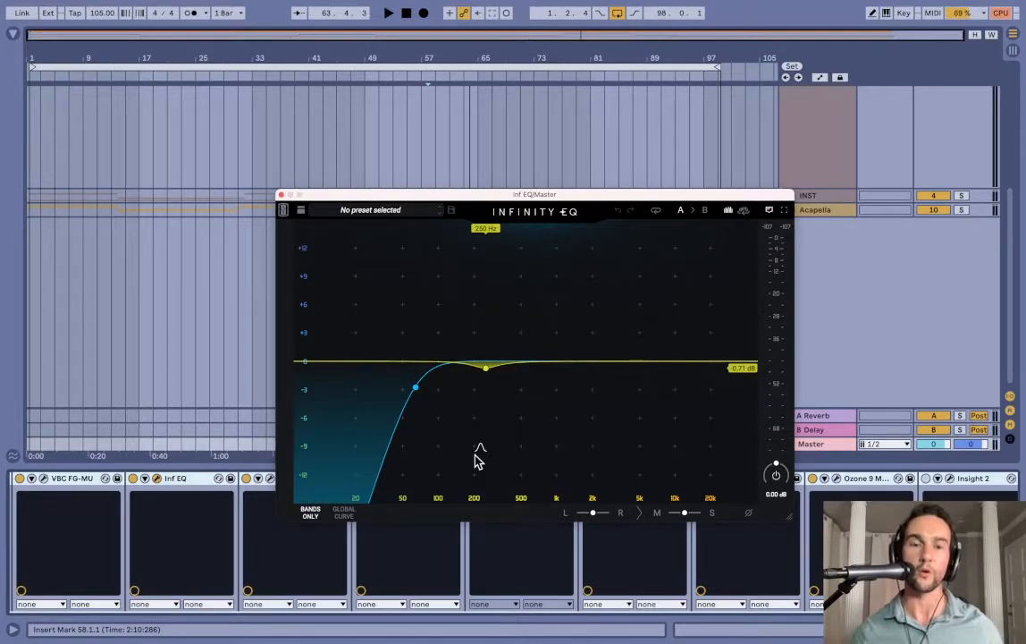
pyautogui.moveTo(486, 373)
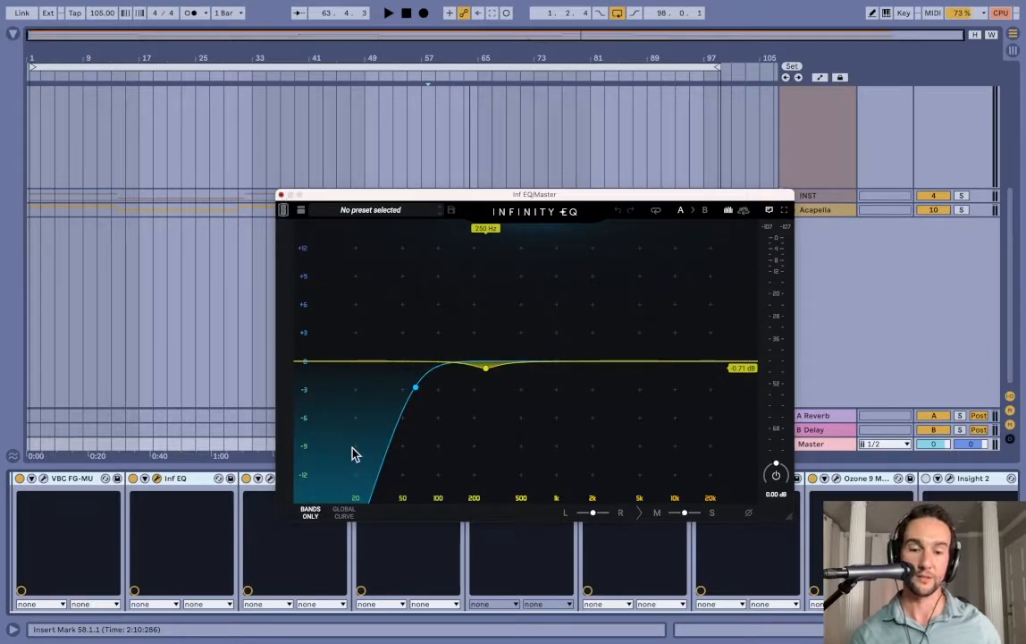
pyautogui.click(280, 194)
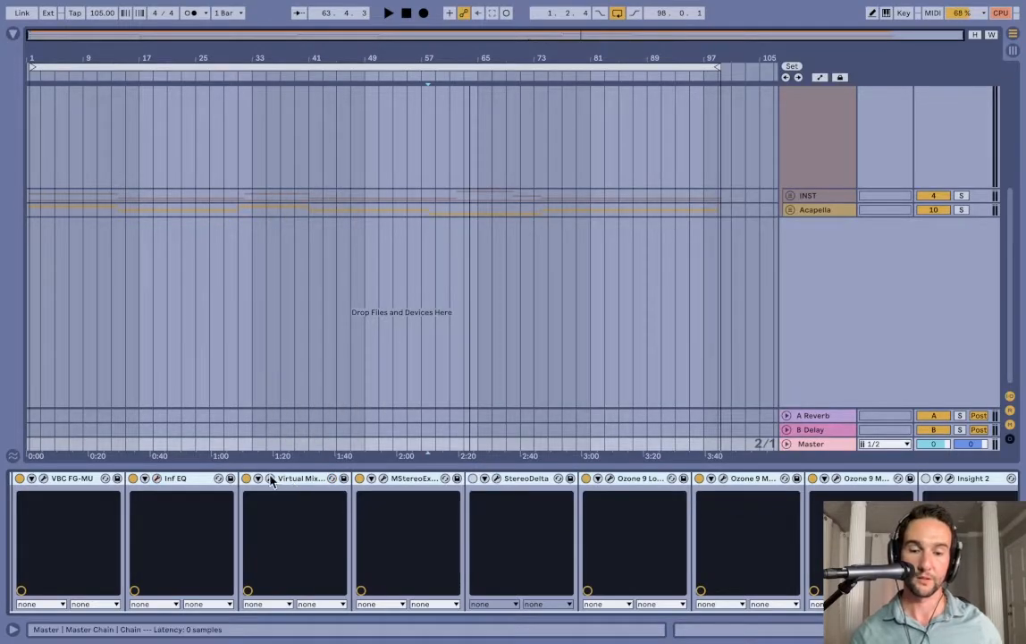
# Step: Check the Master's VBC FG-MU compressor settings, close its window, and look over the devices along the effects chain
pyautogui.hscroll(-3, 195, 490)
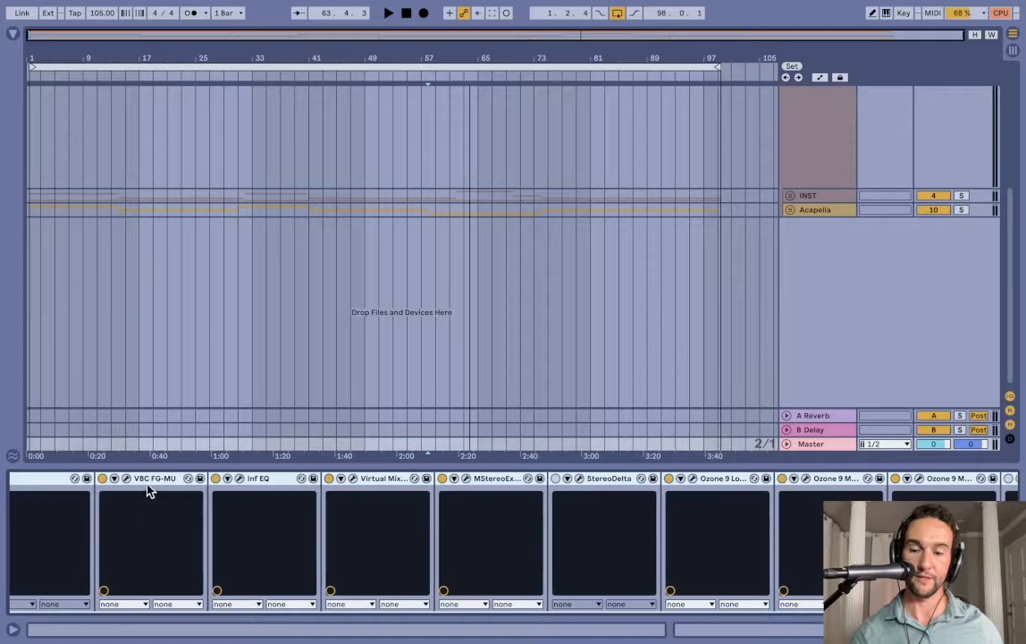
pyautogui.click(126, 479)
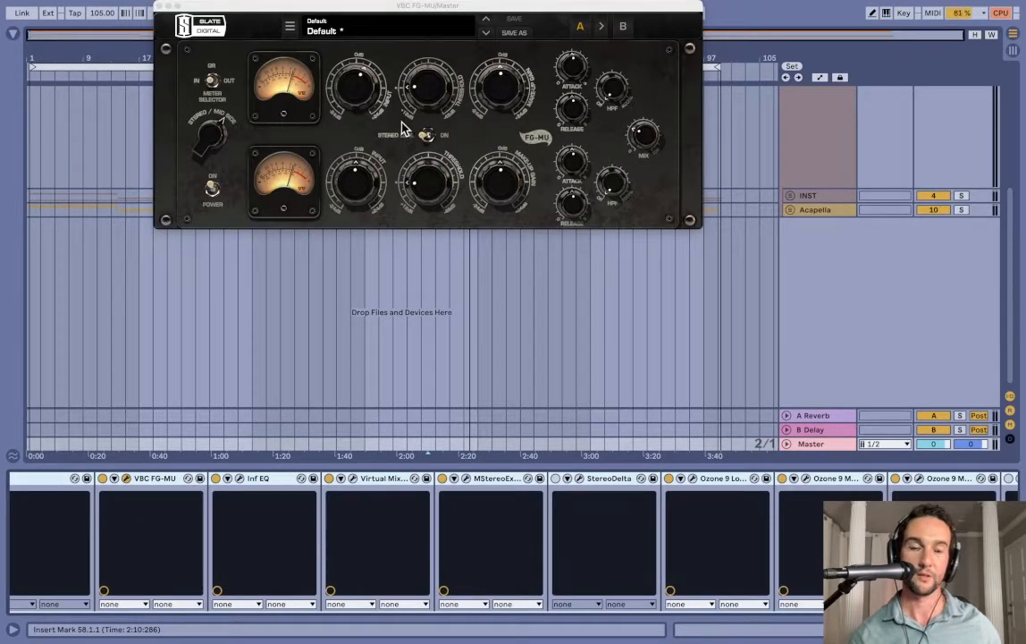
pyautogui.click(161, 6)
pyautogui.hscroll(-5, 246, 559)
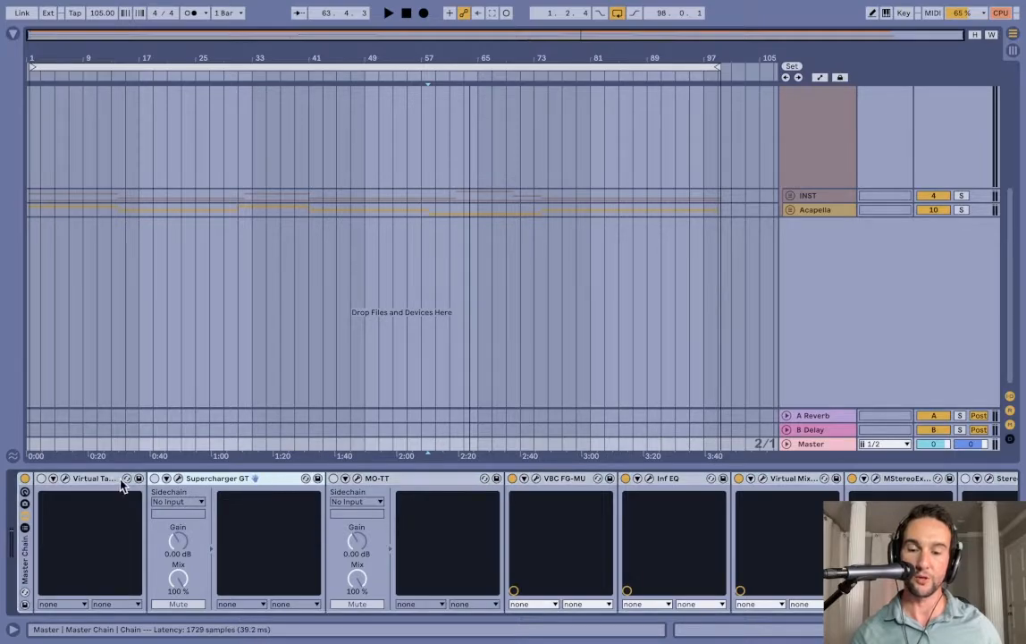
pyautogui.hscroll(8, 315, 509)
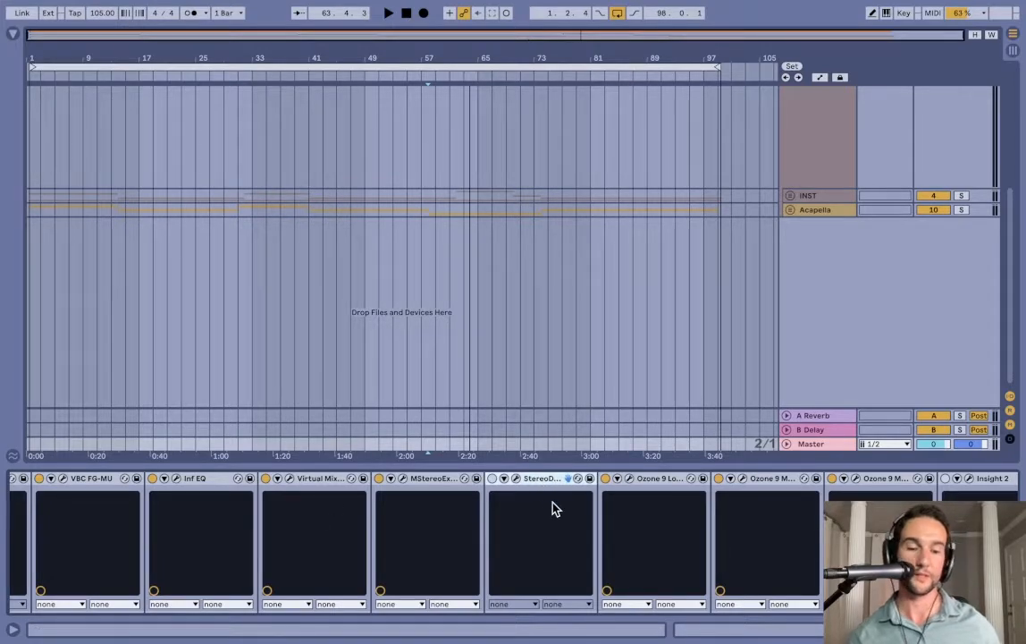
pyautogui.hscroll(-8, 553, 508)
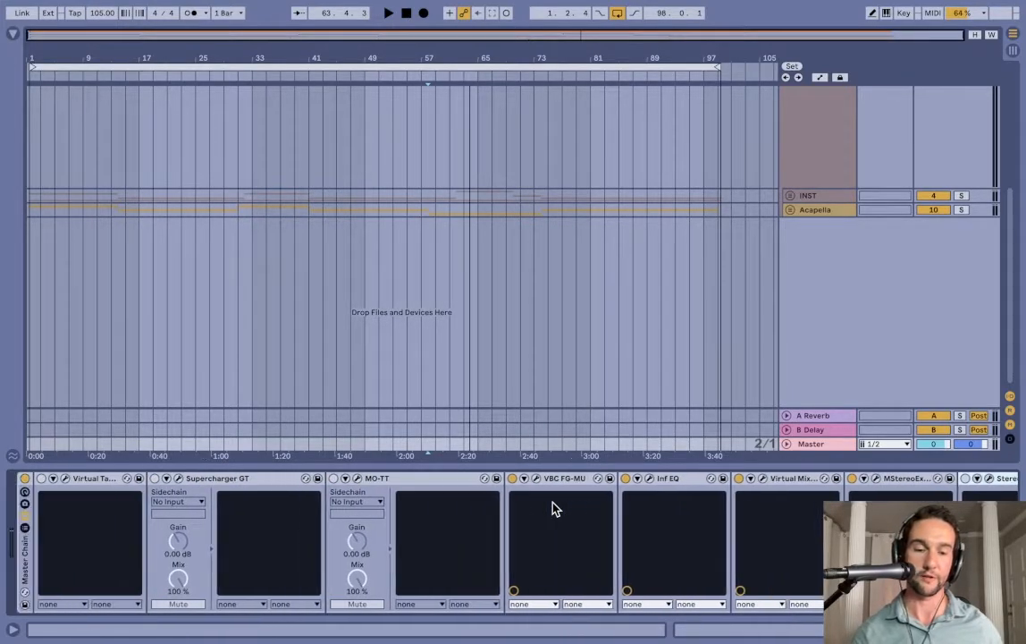
# Step: Reopen both Ozone 9 Maximizers on the Master and arrange their windows to compare the two limiting stages
pyautogui.hscroll(8, 552, 508)
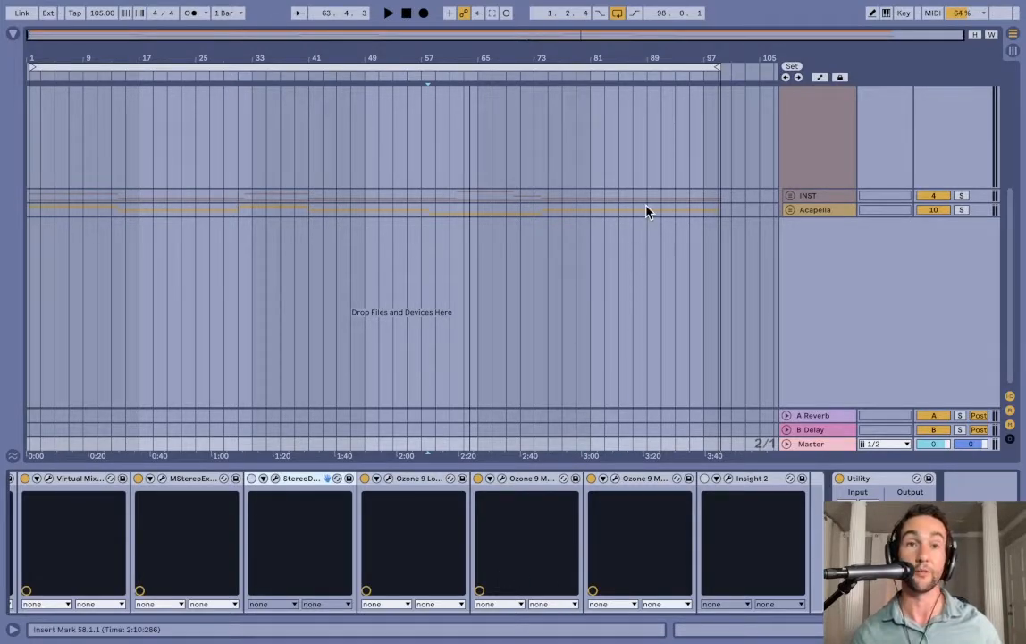
pyautogui.click(615, 480)
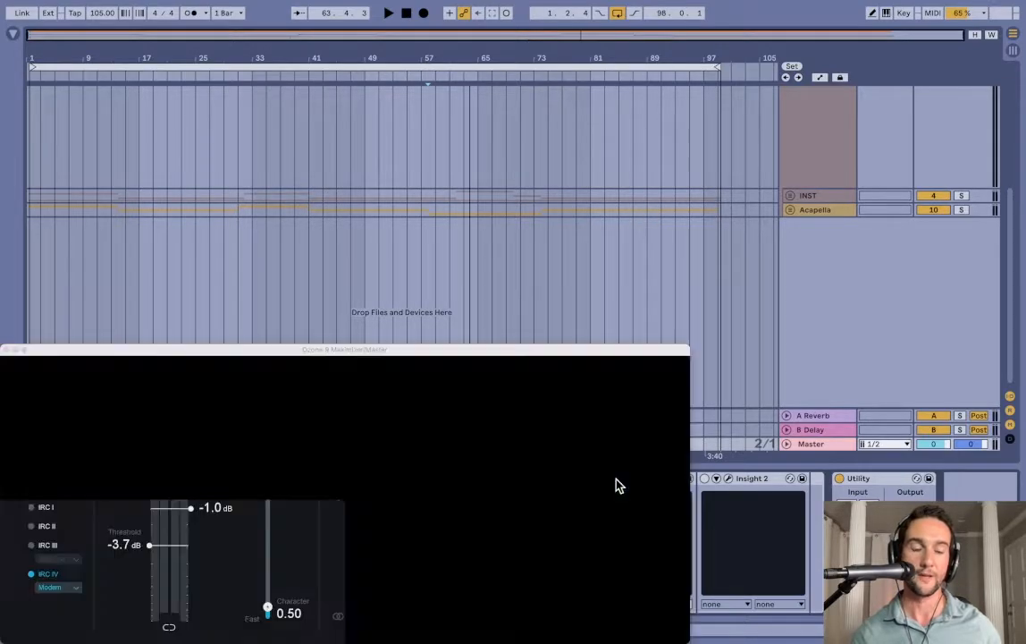
pyautogui.moveTo(424, 355); pyautogui.dragTo(762, 143)
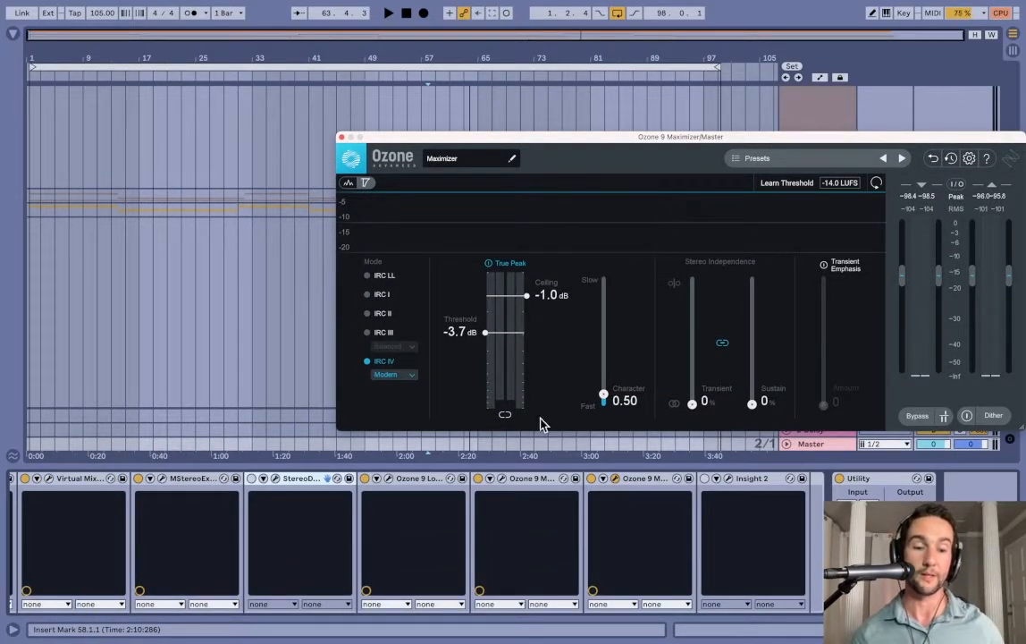
pyautogui.click(502, 480)
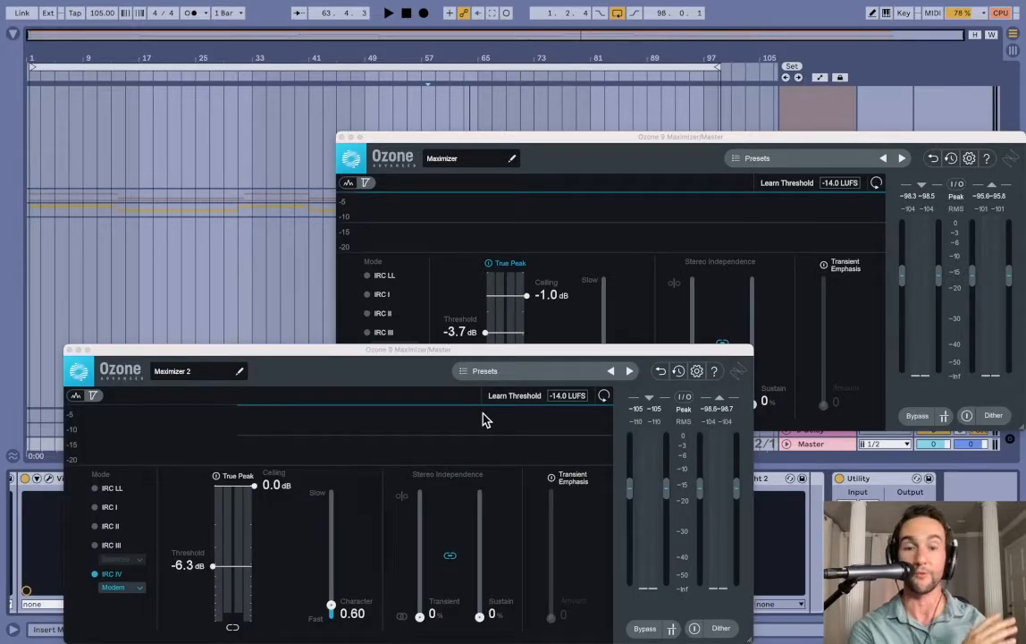
pyautogui.moveTo(493, 352); pyautogui.dragTo(449, 148)
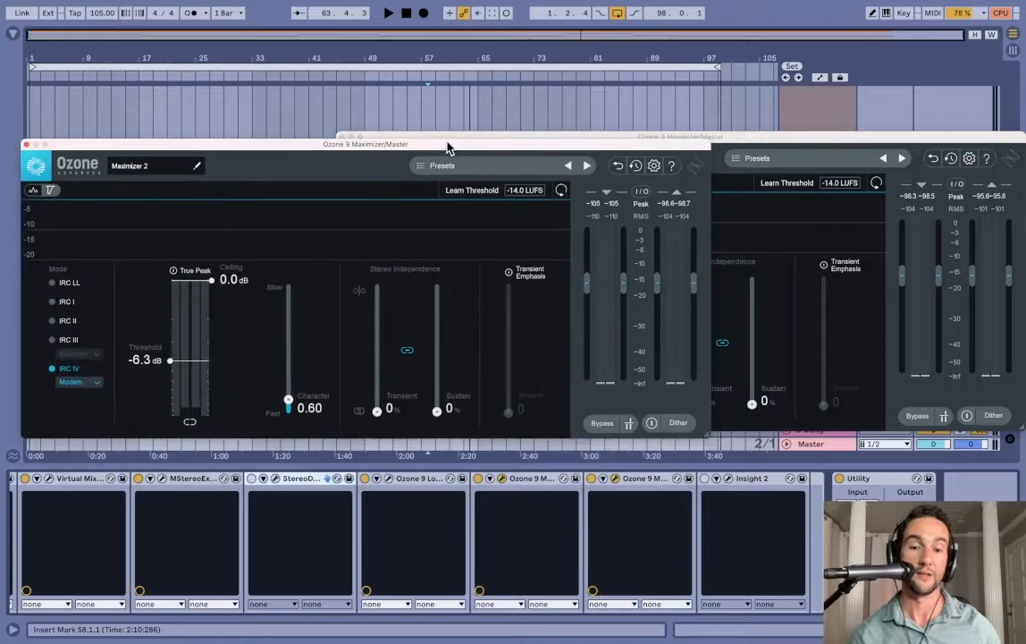
pyautogui.moveTo(802, 146); pyautogui.dragTo(794, 82)
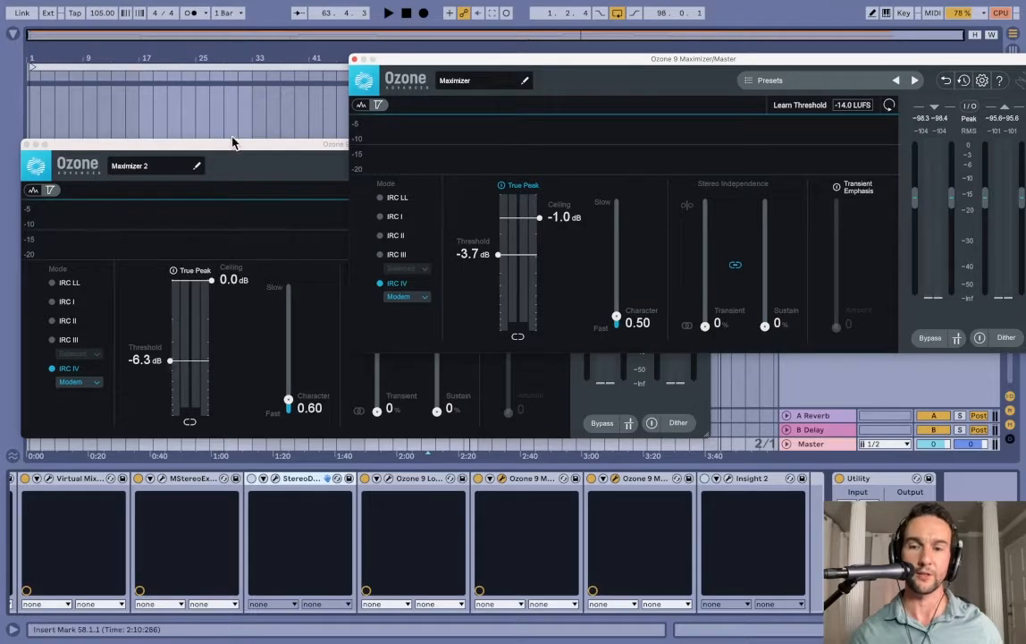
pyautogui.moveTo(230, 150); pyautogui.dragTo(415, 101)
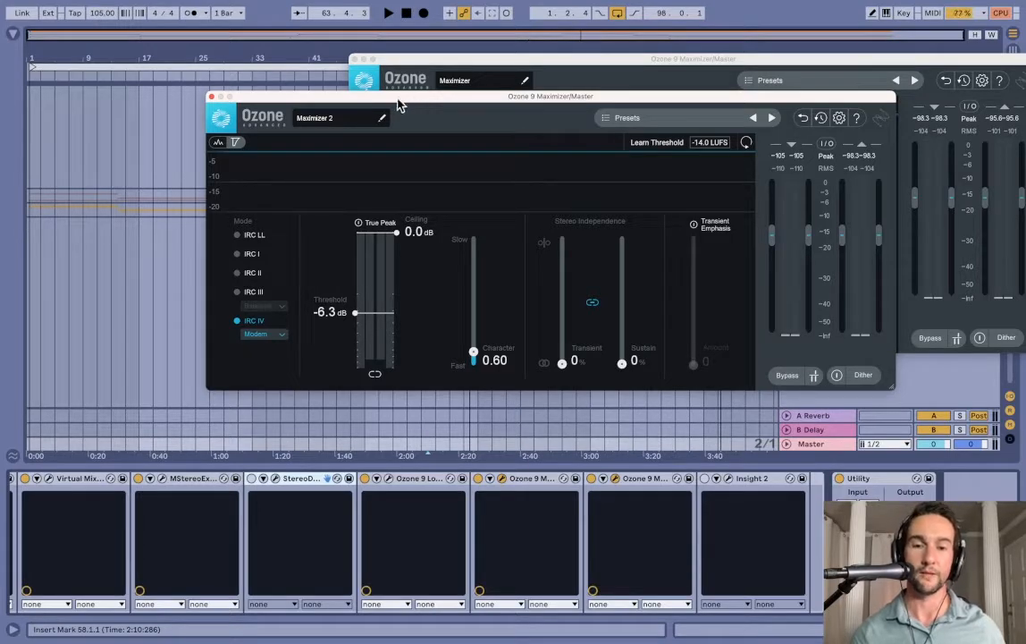
# Step: Place the two Master Maximizer windows apart and compare the threshold and ceiling of both limiting stages
pyautogui.moveTo(389, 102); pyautogui.dragTo(380, 85)
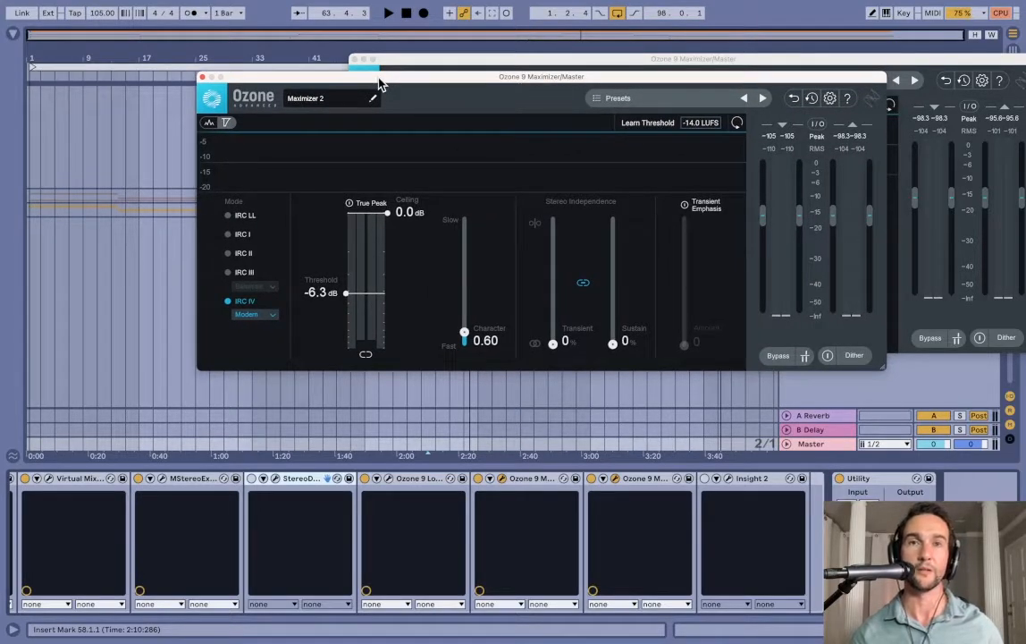
pyautogui.hscroll(-3, 246, 528)
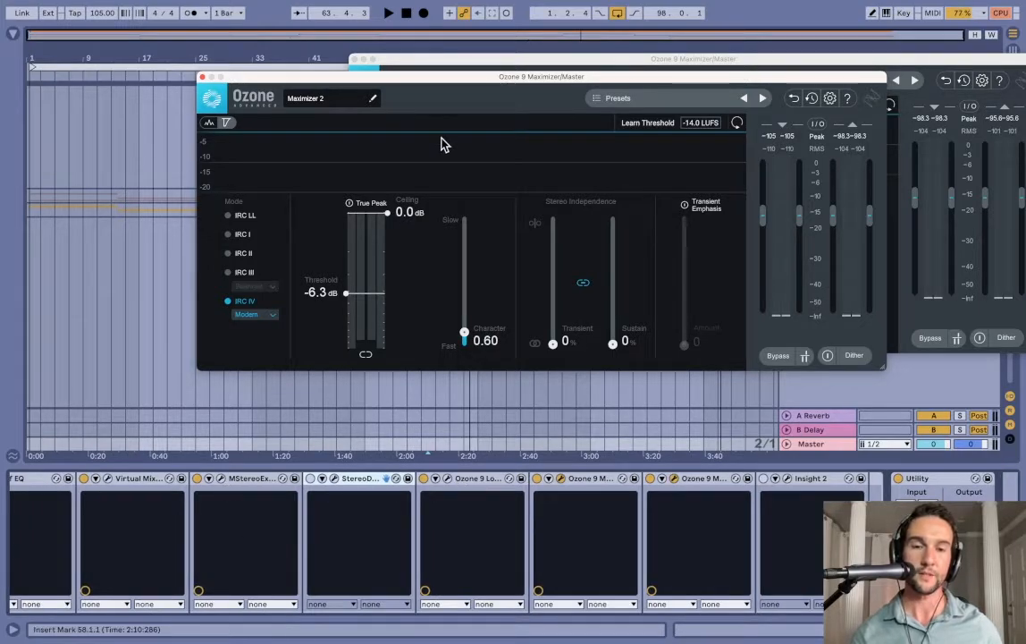
pyautogui.moveTo(450, 78); pyautogui.dragTo(371, 169)
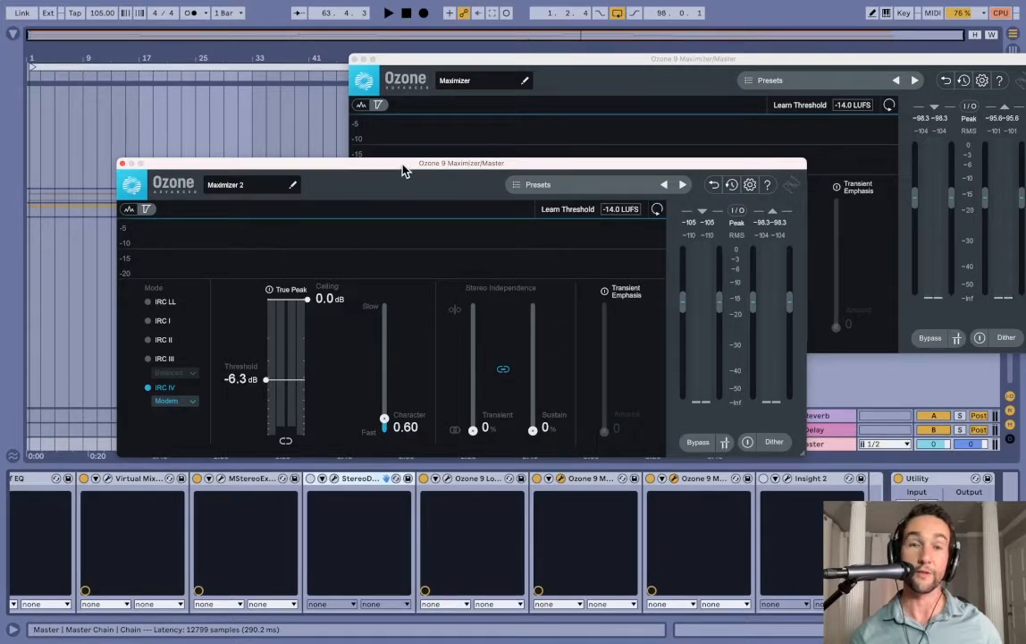
pyautogui.moveTo(402, 170); pyautogui.dragTo(400, 168)
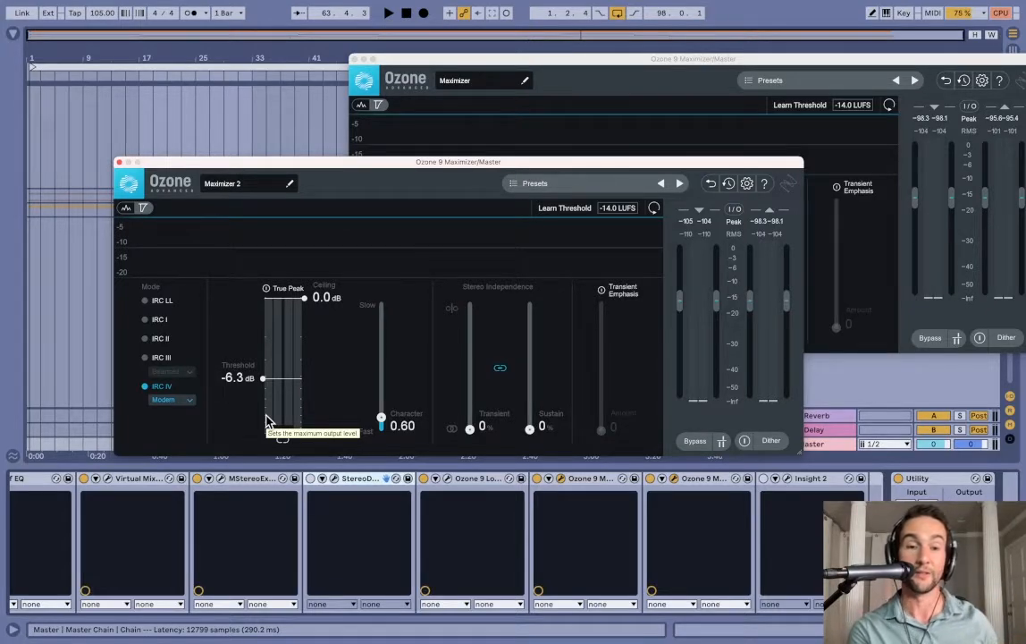
pyautogui.click(452, 61)
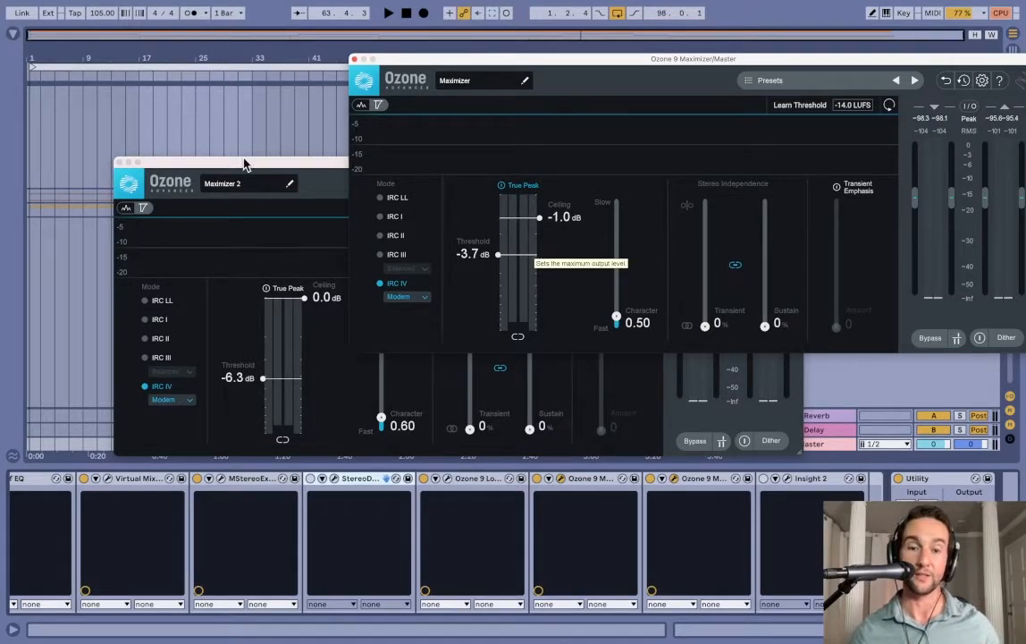
pyautogui.moveTo(253, 176); pyautogui.dragTo(161, 165)
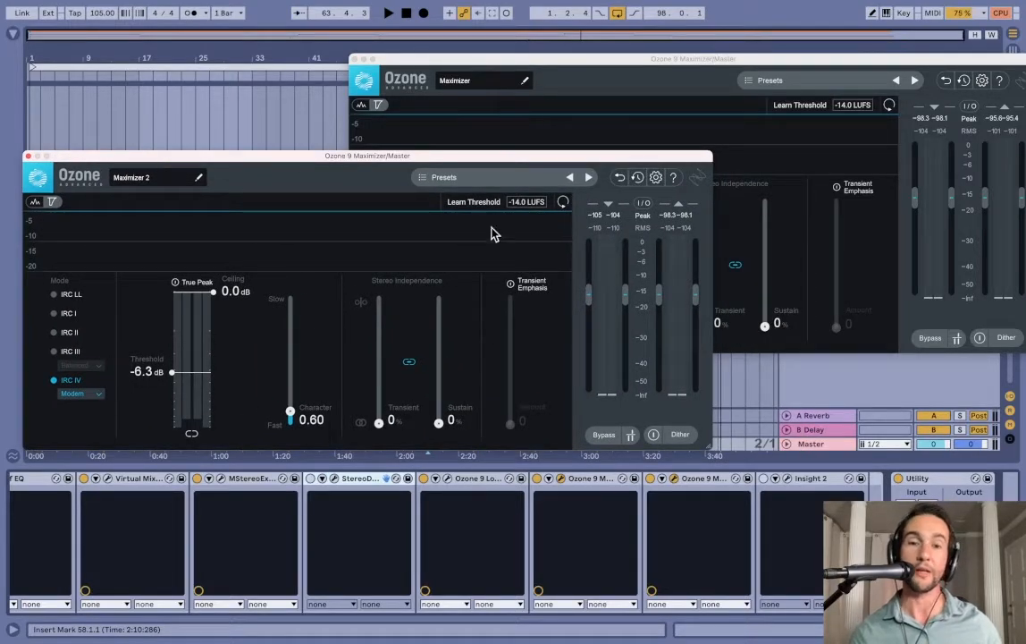
pyautogui.moveTo(491, 62); pyautogui.dragTo(528, 56)
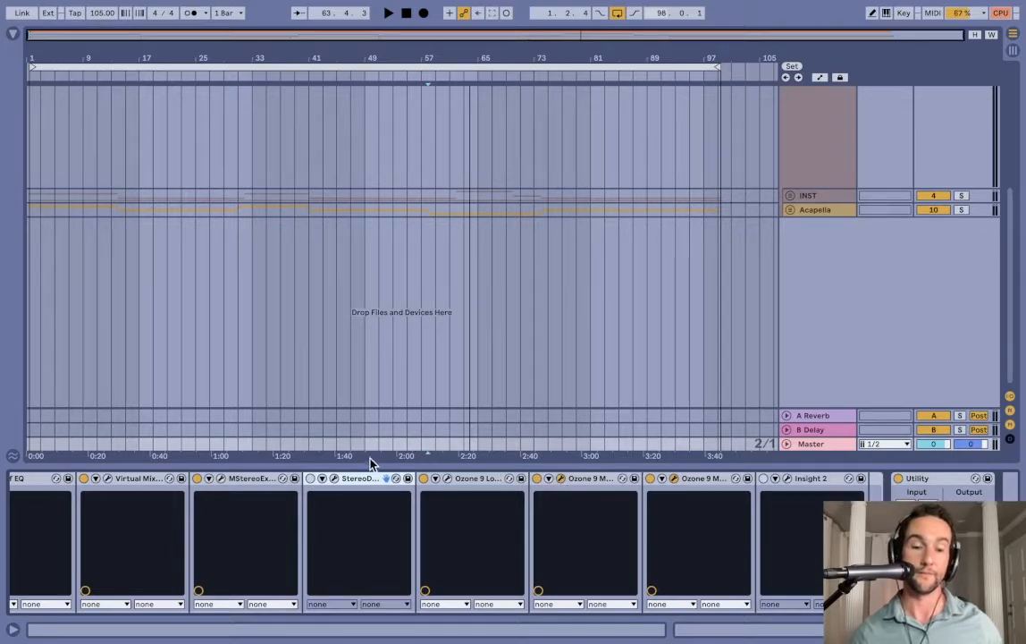
# Step: Open the MO-TT plugin near the start of the Master chain, look over its multiband controls, and close it
pyautogui.hscroll(-10, 355, 528)
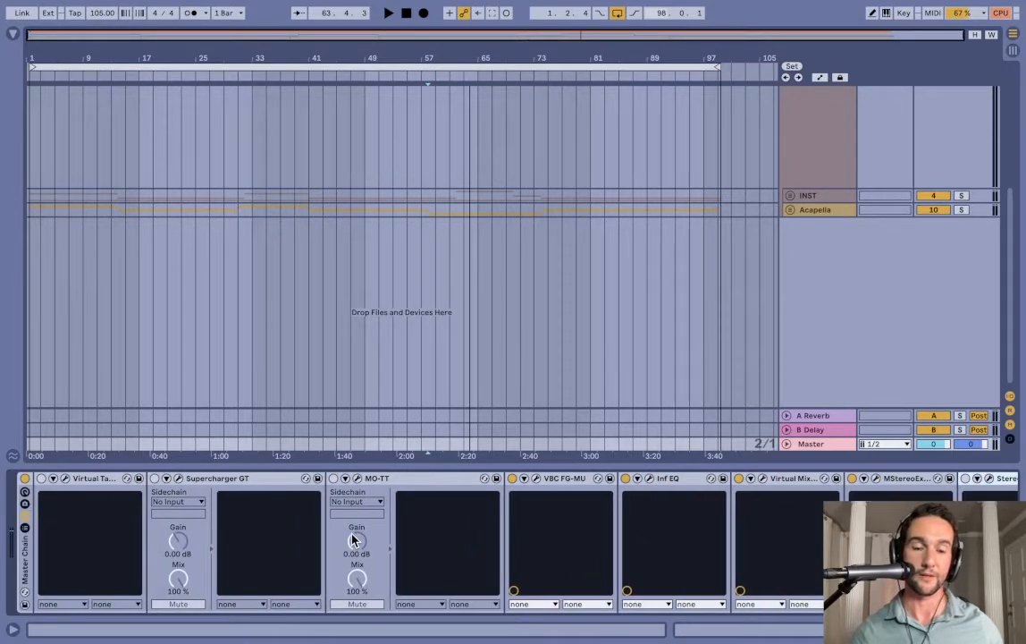
pyautogui.press('alt+super+p')
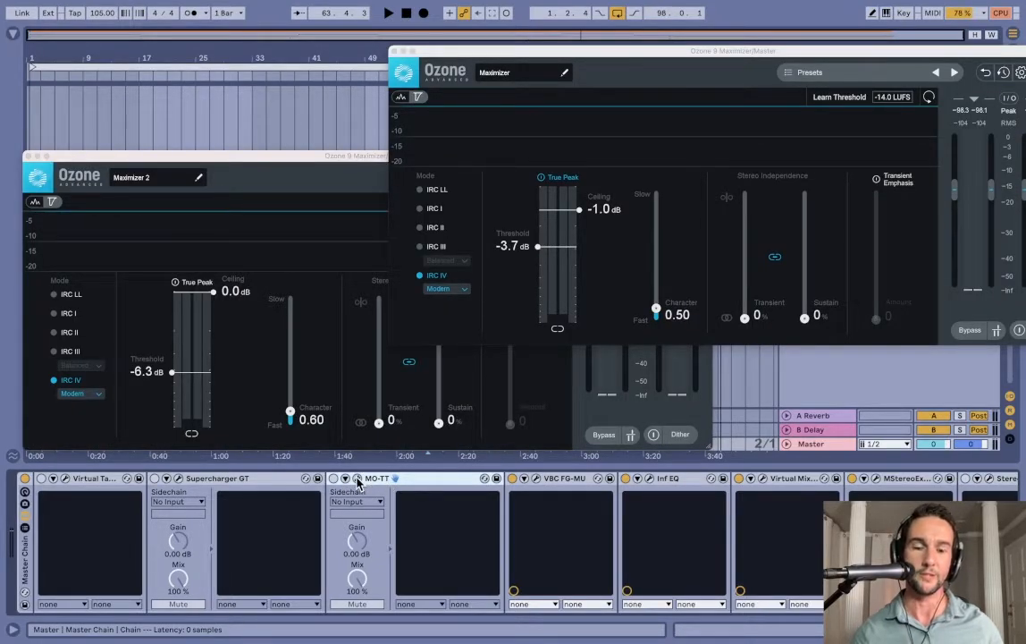
pyautogui.click(357, 480)
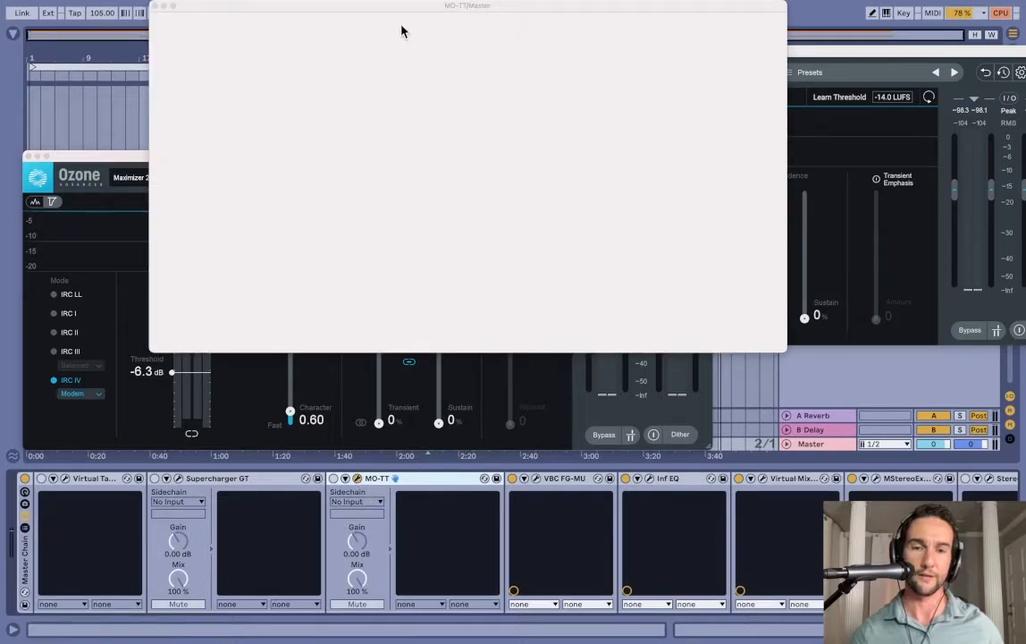
pyautogui.moveTo(404, 12); pyautogui.dragTo(450, 93)
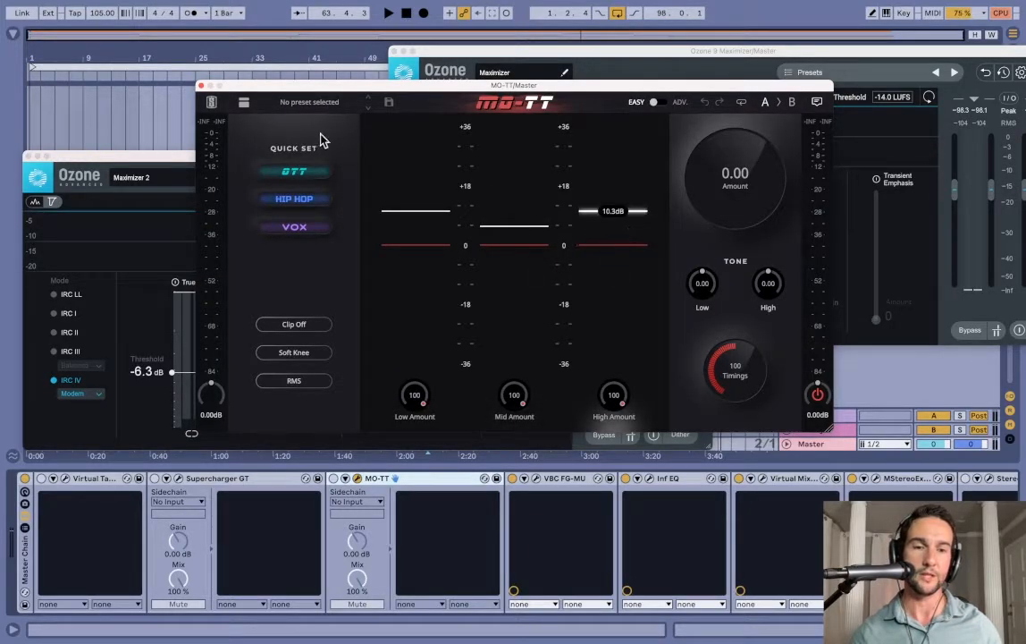
pyautogui.click(203, 85)
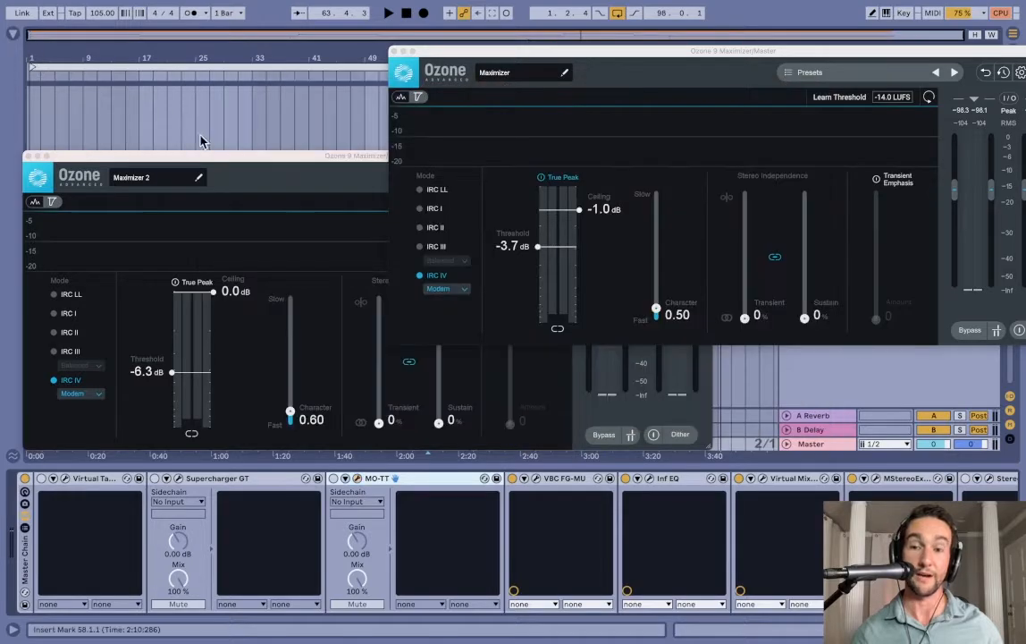
# Step: Show the browser and locate the OTT.adv preset of Multiband Dynamics among the Dynamics audio effects
pyautogui.click(13, 34)
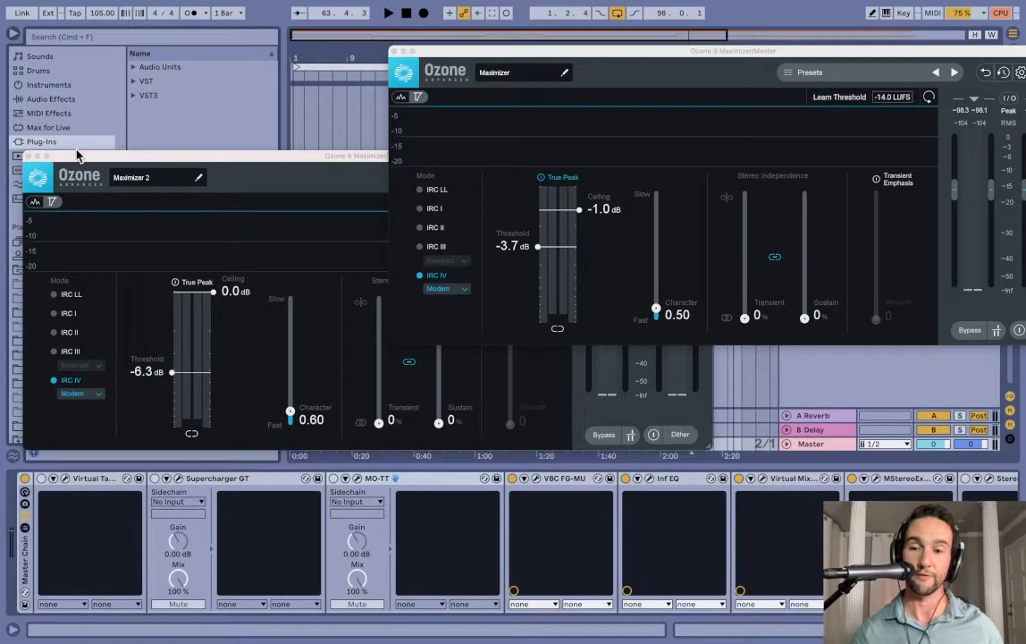
pyautogui.moveTo(76, 155); pyautogui.dragTo(277, 88)
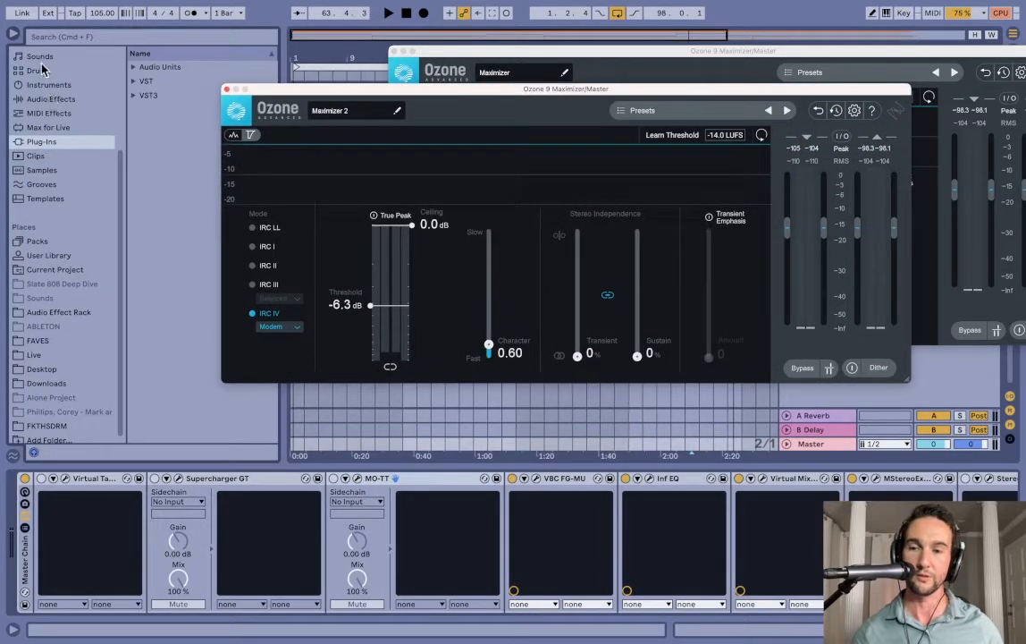
pyautogui.scroll(5, 41, 68)
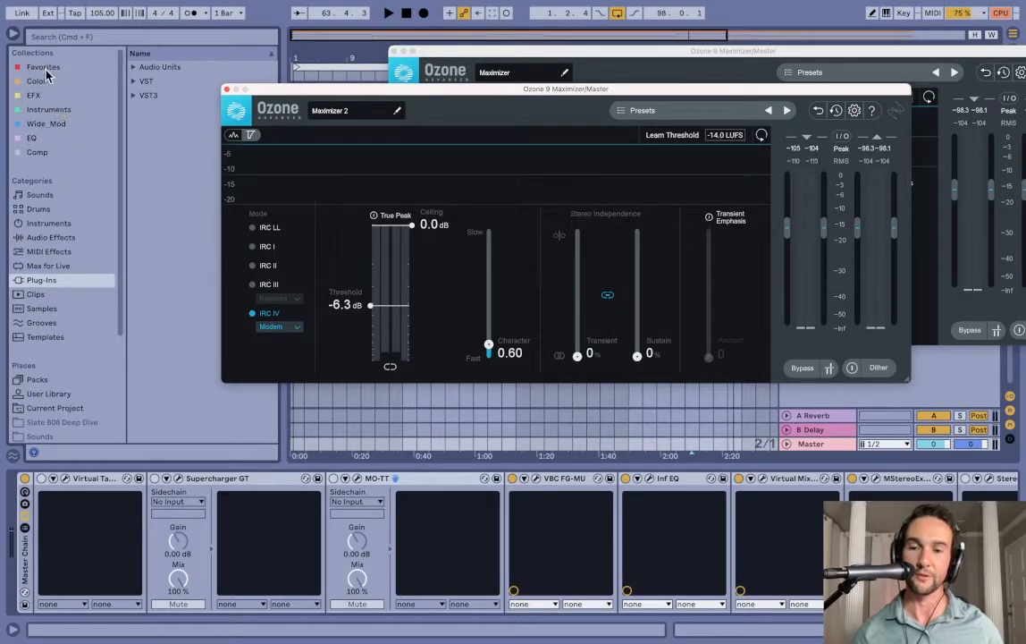
pyautogui.click(133, 68)
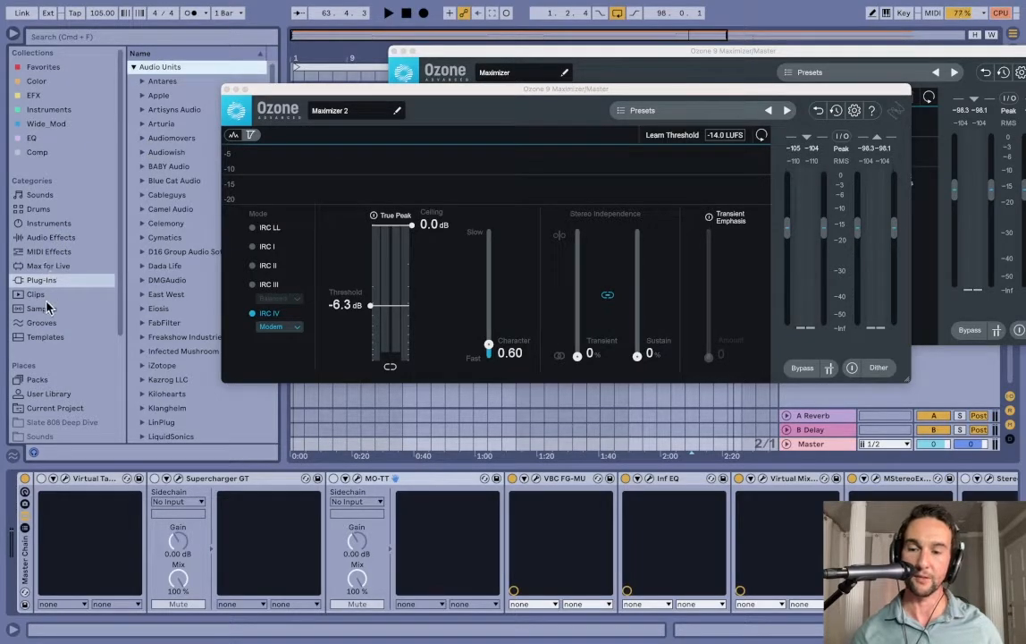
pyautogui.click(45, 238)
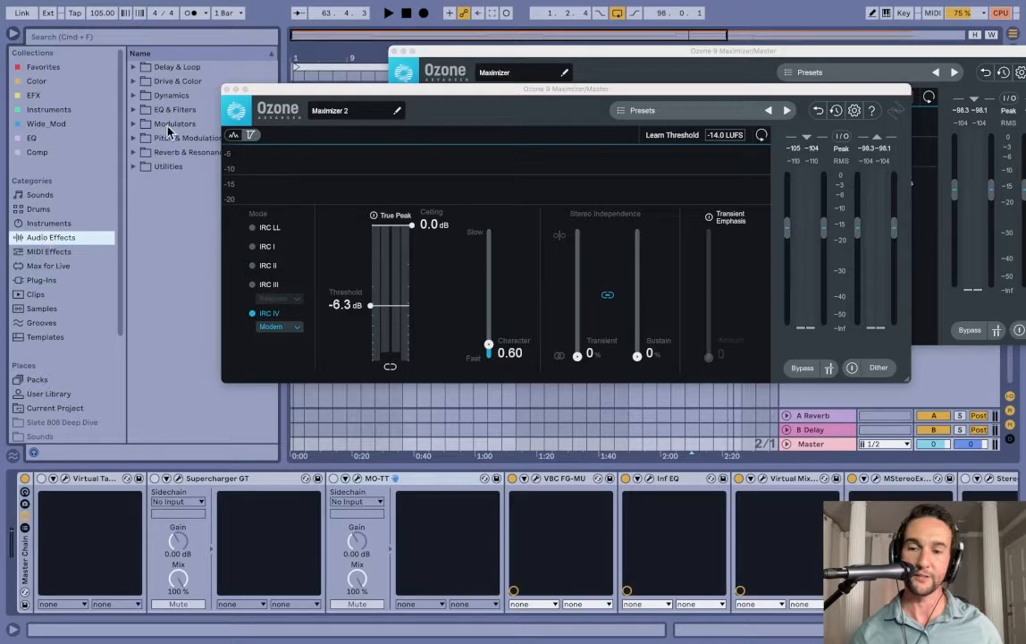
pyautogui.click(133, 95)
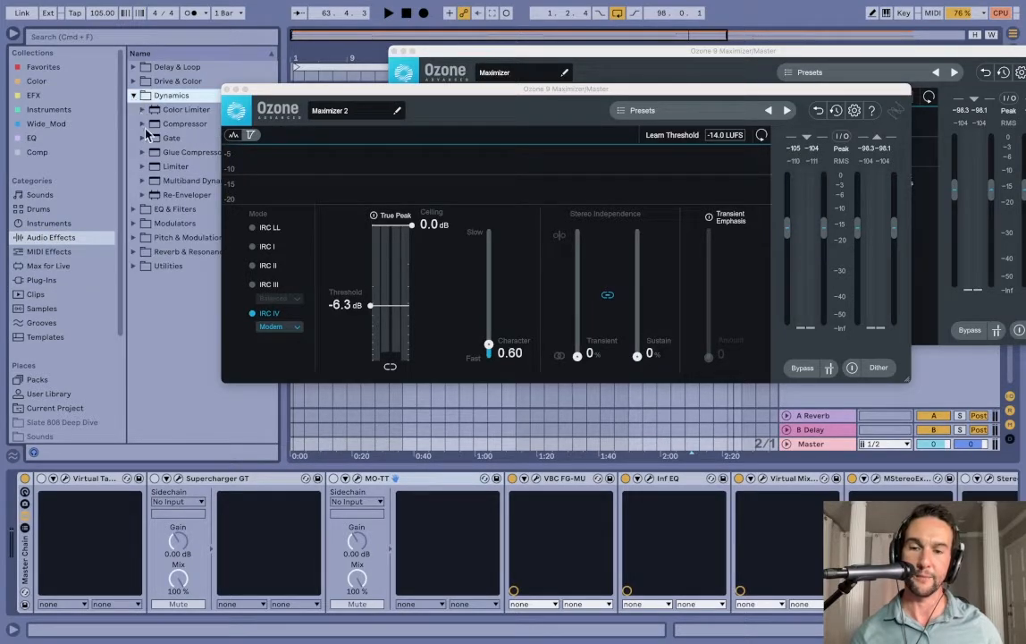
pyautogui.click(143, 182)
pyautogui.click(186, 280)
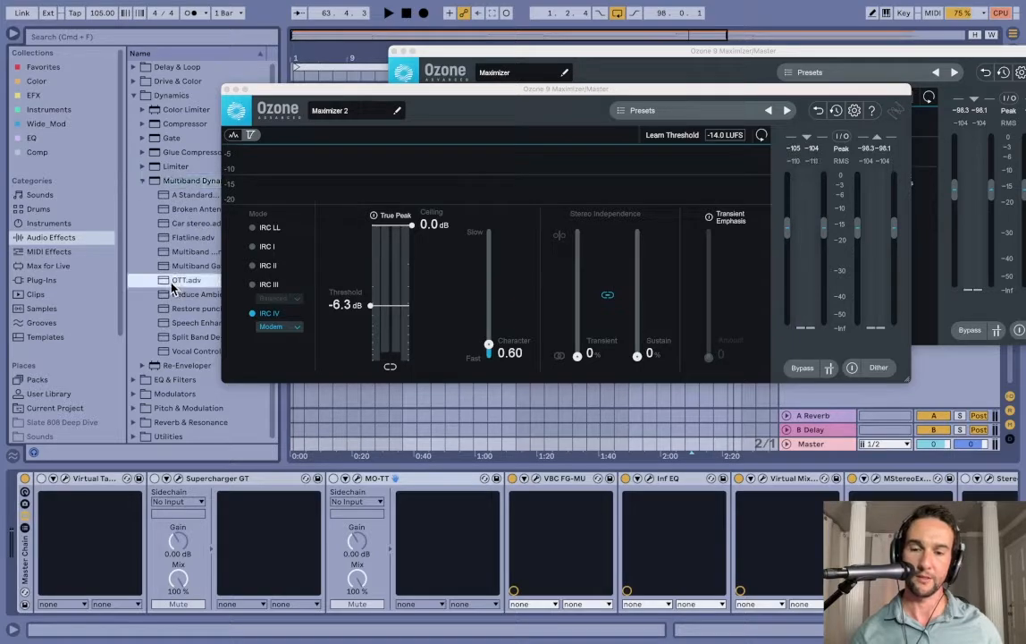
pyautogui.moveTo(231, 93); pyautogui.dragTo(395, 87)
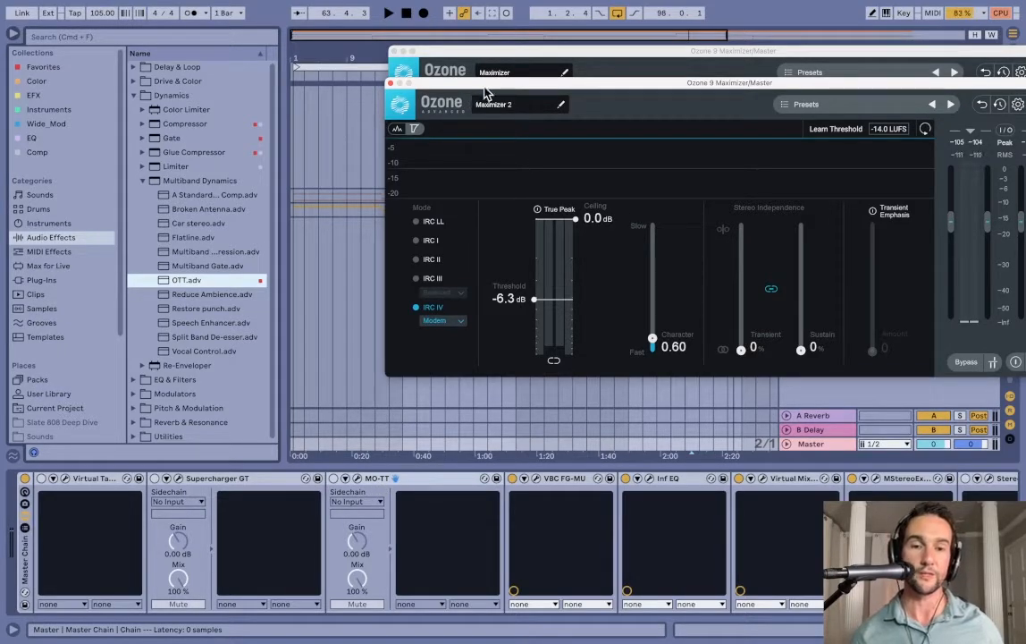
# Step: Reopen MO-TT on the Master, demonstrate its Amount control while leaving it at 0.00, and close the plugin
pyautogui.moveTo(487, 93); pyautogui.dragTo(333, 141)
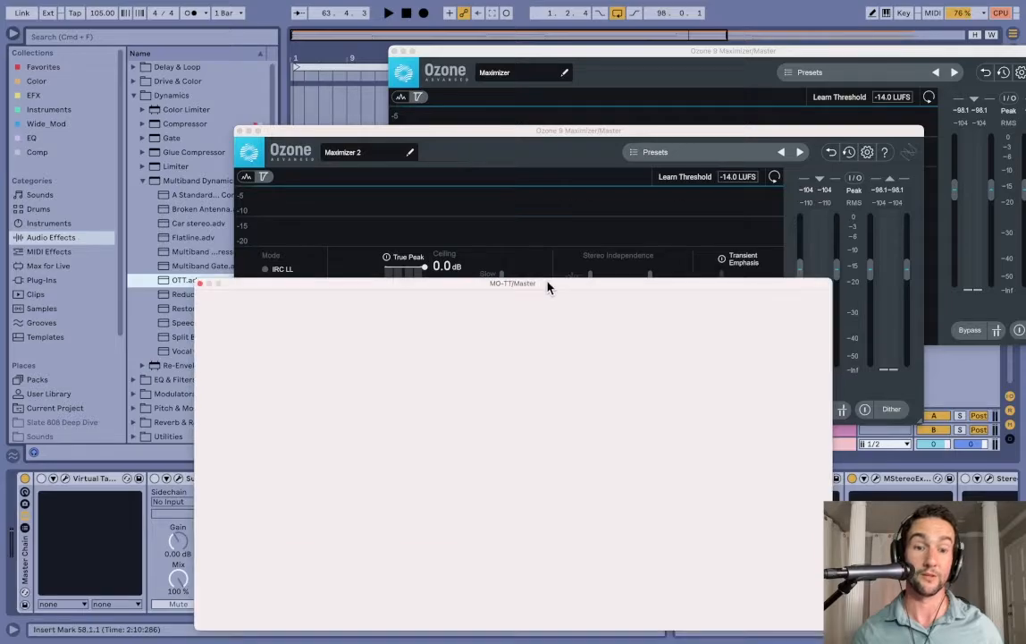
pyautogui.moveTo(548, 286); pyautogui.dragTo(547, 126)
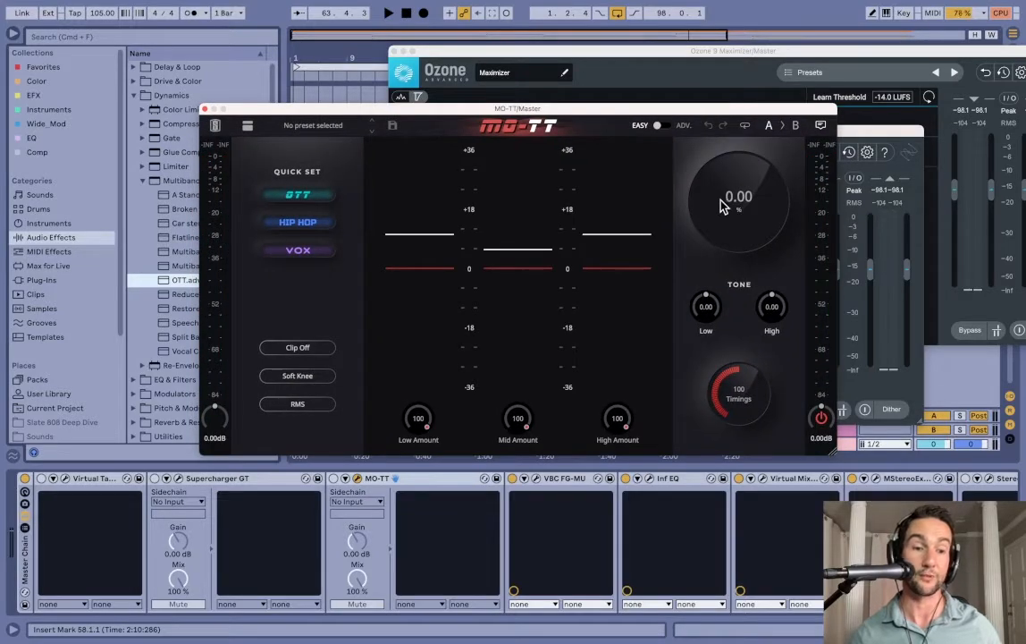
pyautogui.moveTo(726, 170); pyautogui.dragTo(709, 234)
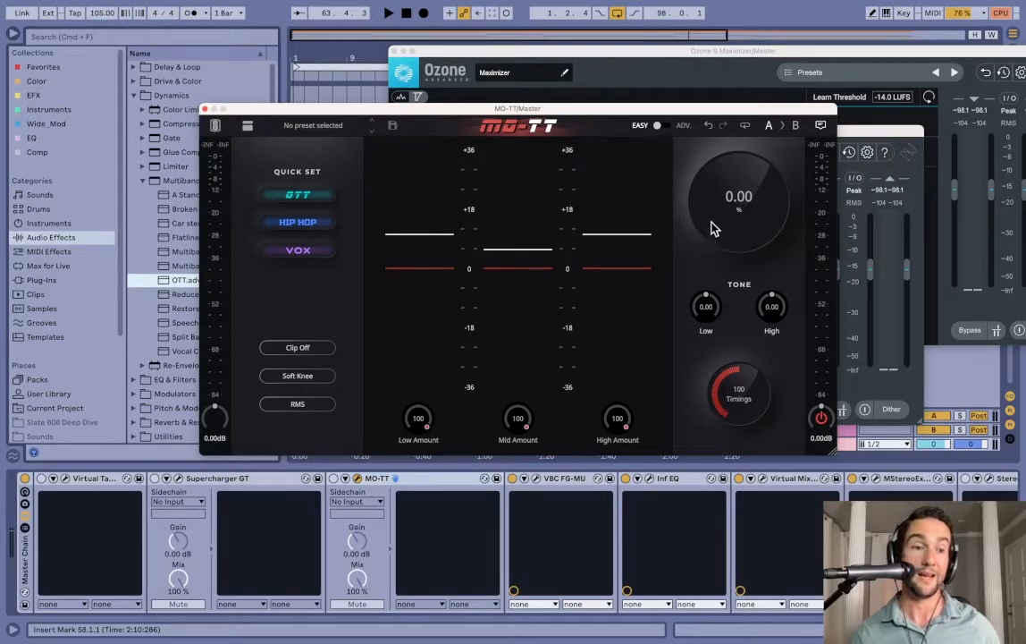
pyautogui.moveTo(713, 228); pyautogui.dragTo(715, 274)
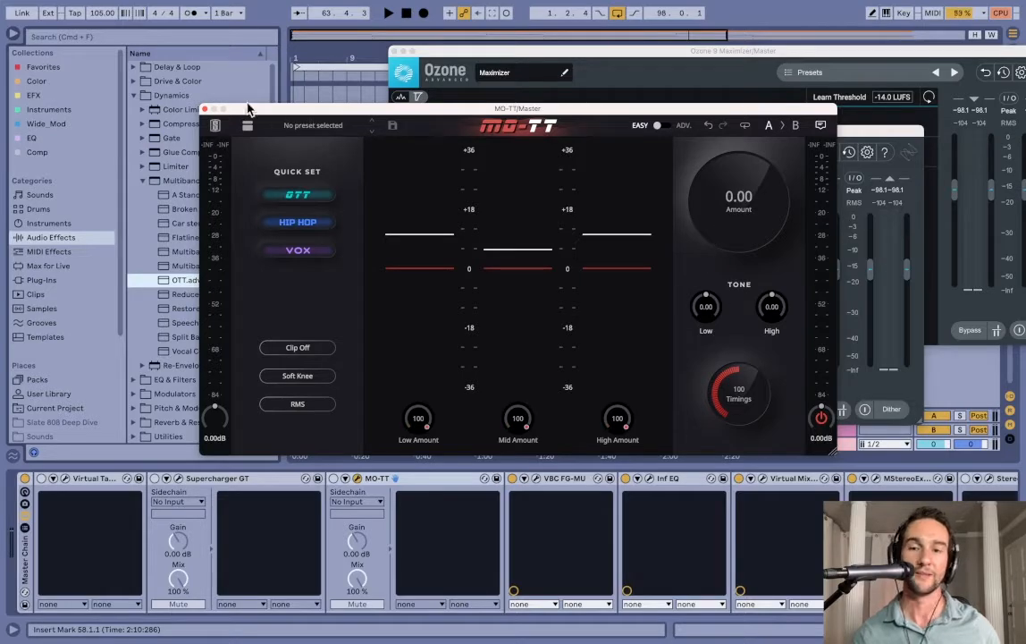
pyautogui.click(205, 109)
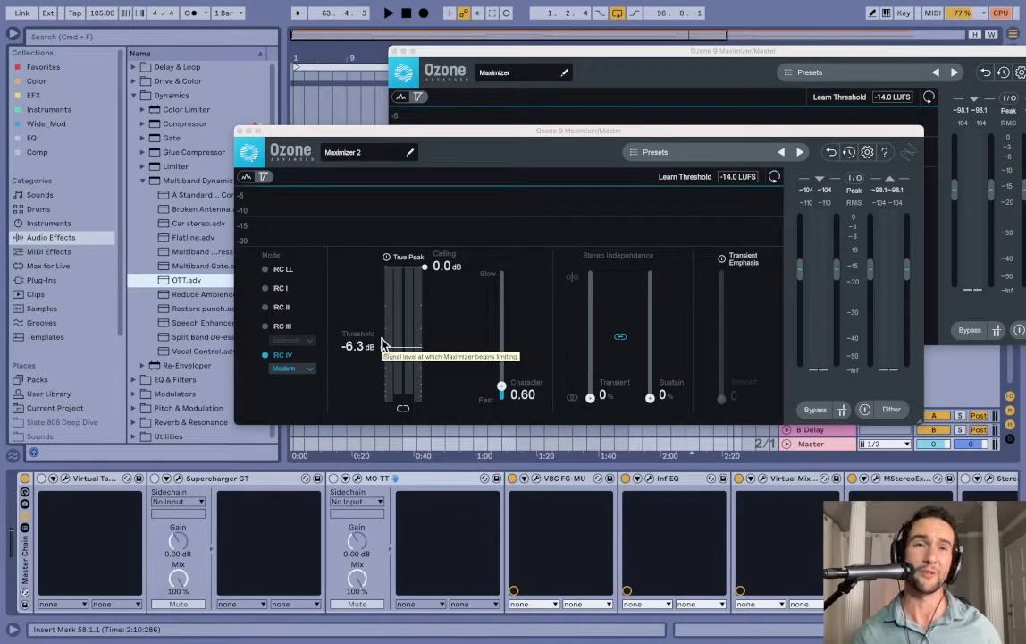
# Step: Close Maximizer 2, bring the remaining Maximizer fully into view, and show the last devices of the Master chain
pyautogui.moveTo(433, 132); pyautogui.dragTo(370, 119)
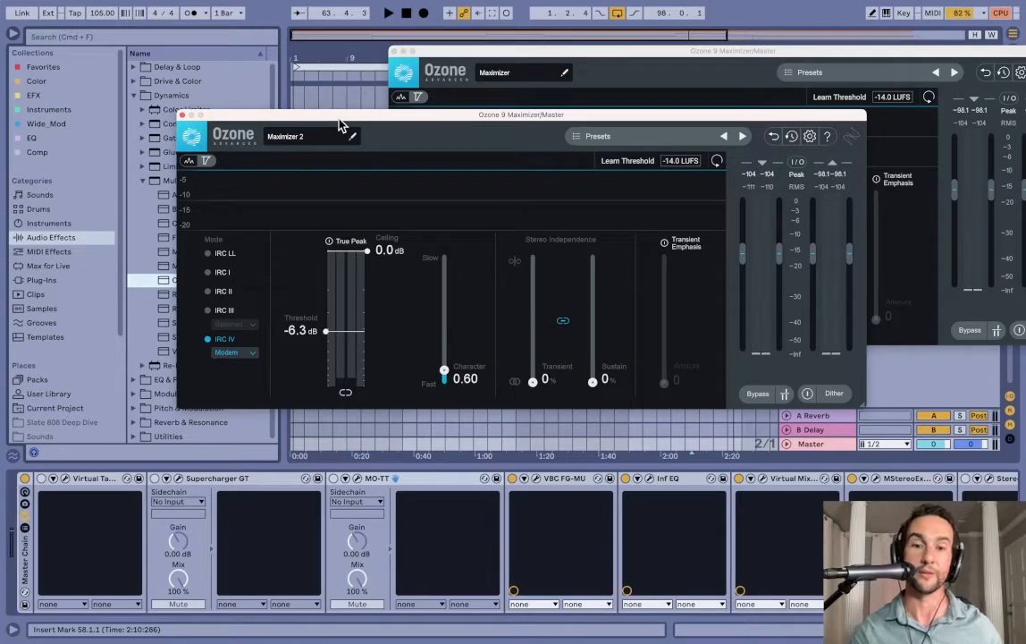
pyautogui.moveTo(340, 125); pyautogui.dragTo(362, 126)
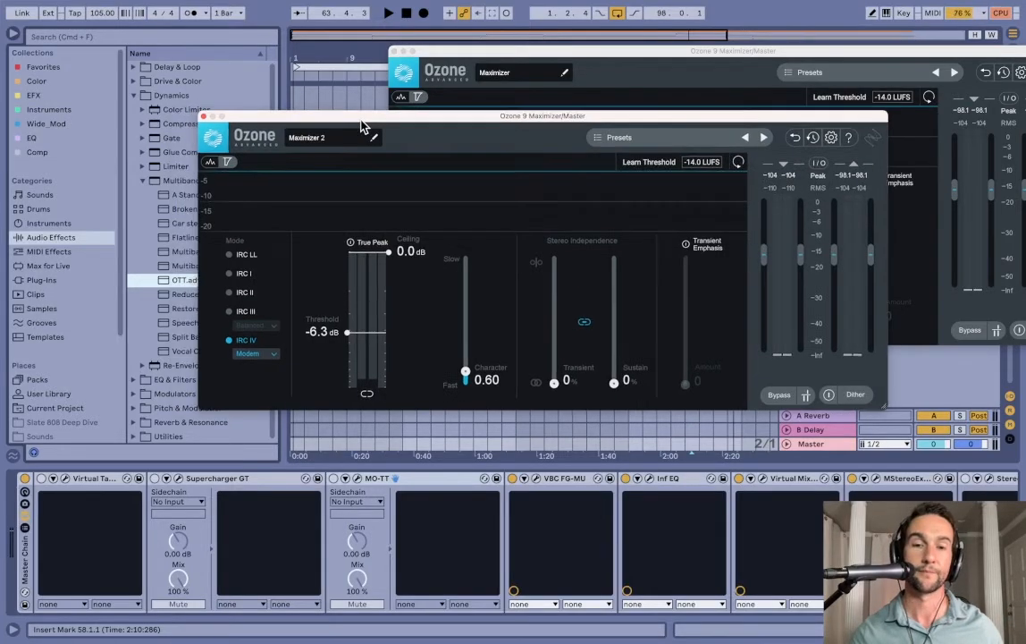
pyautogui.click(205, 118)
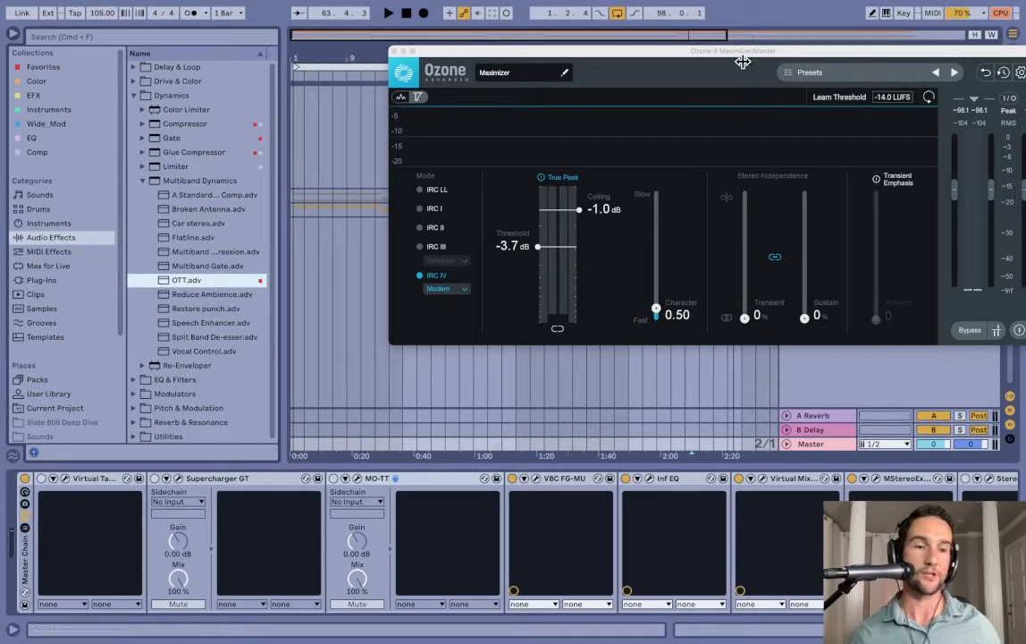
pyautogui.moveTo(752, 55); pyautogui.dragTo(652, 41)
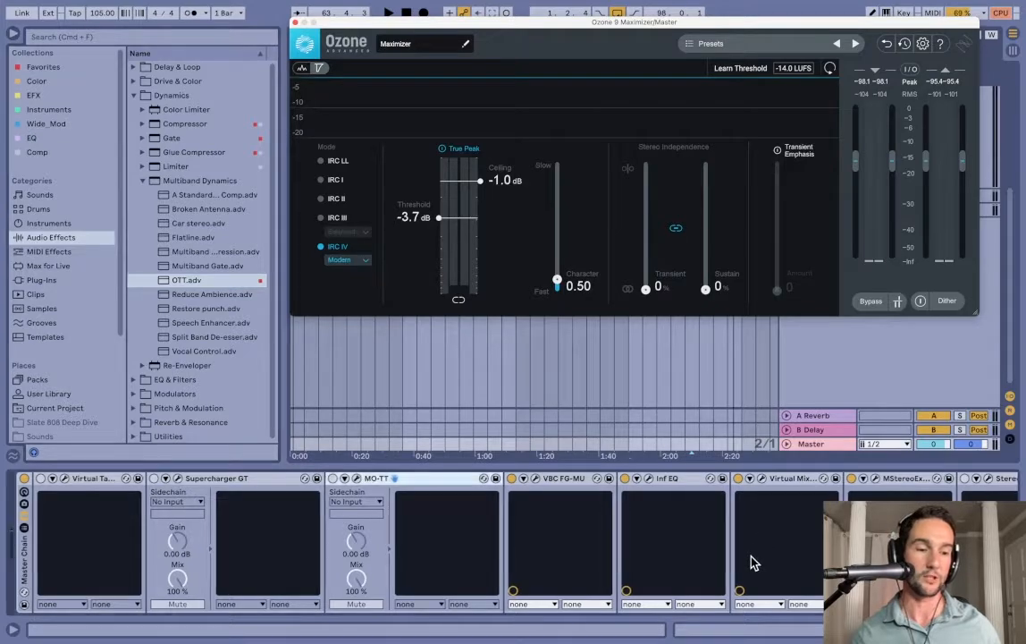
pyautogui.hscroll(5, 750, 552)
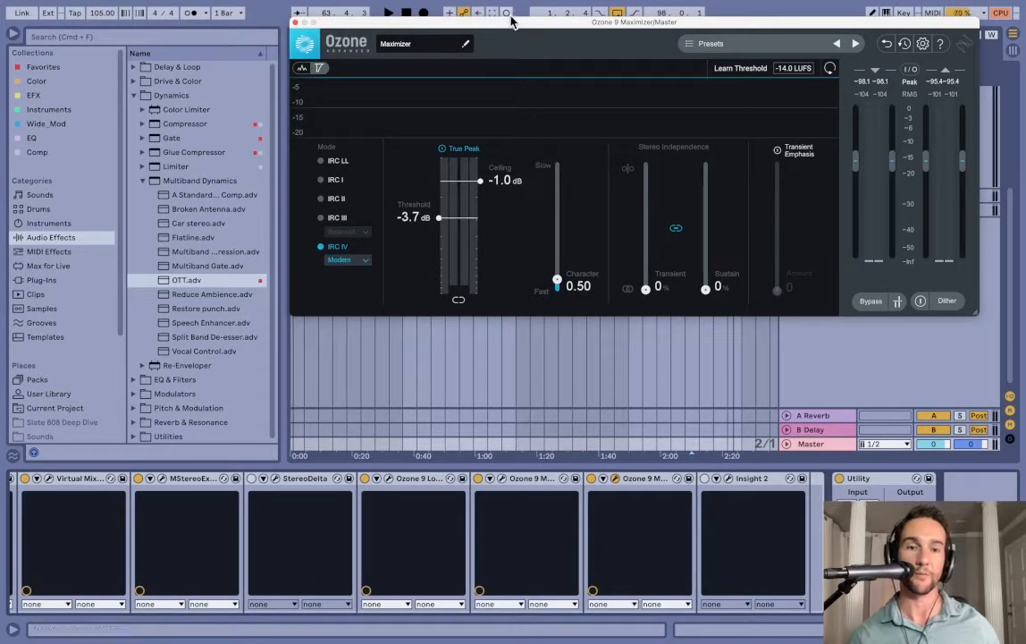
# Step: Play the song from bar 58 and audition the final Maximizer's Character at 2.80, then return it to 0.50
pyautogui.moveTo(512, 24); pyautogui.dragTo(427, 72)
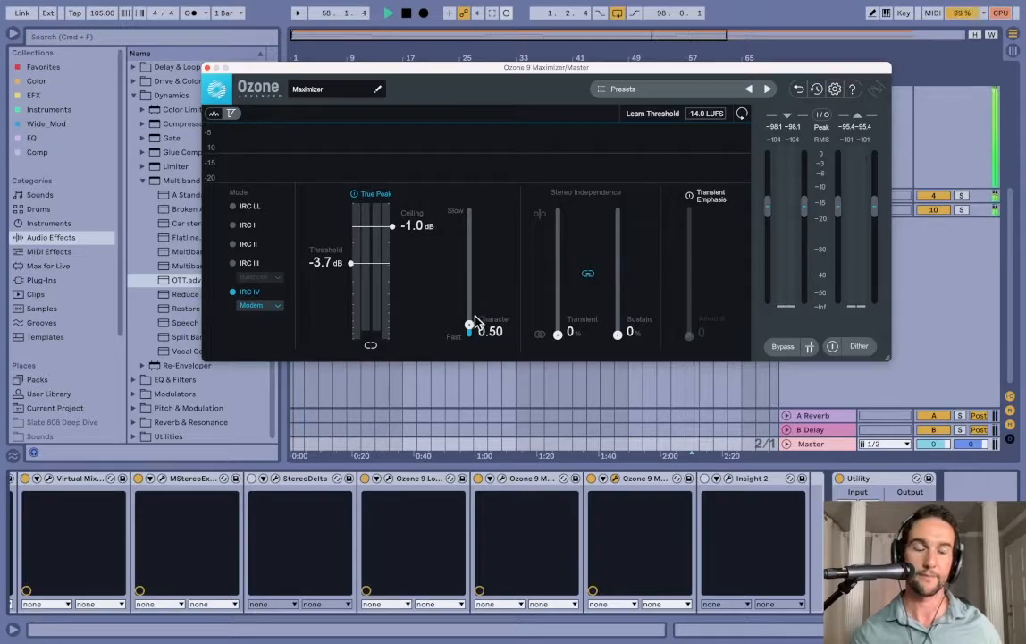
pyautogui.press('space')
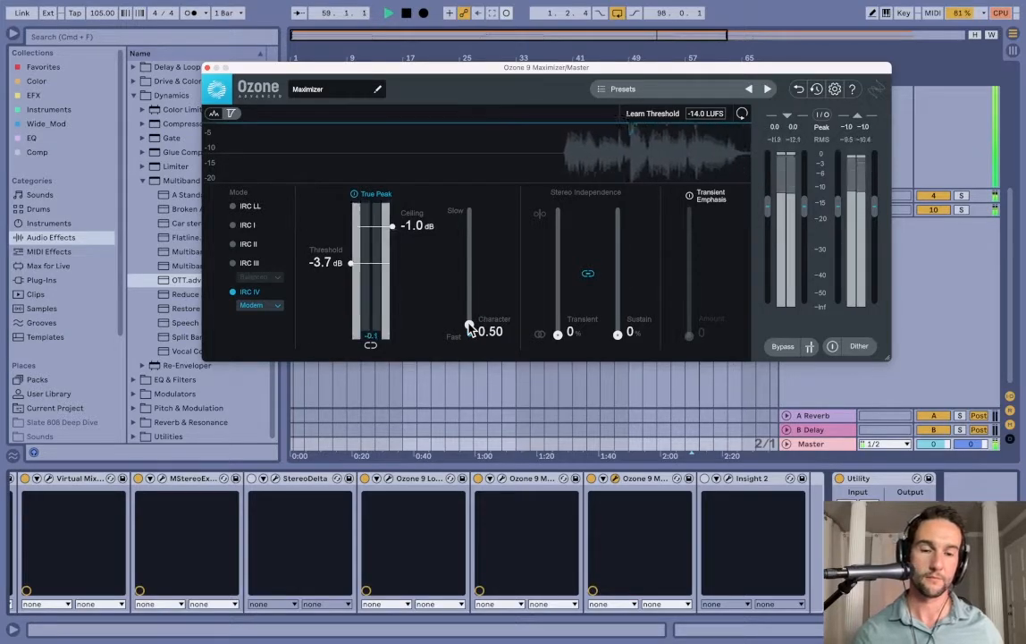
pyautogui.moveTo(469, 325); pyautogui.dragTo(470, 286)
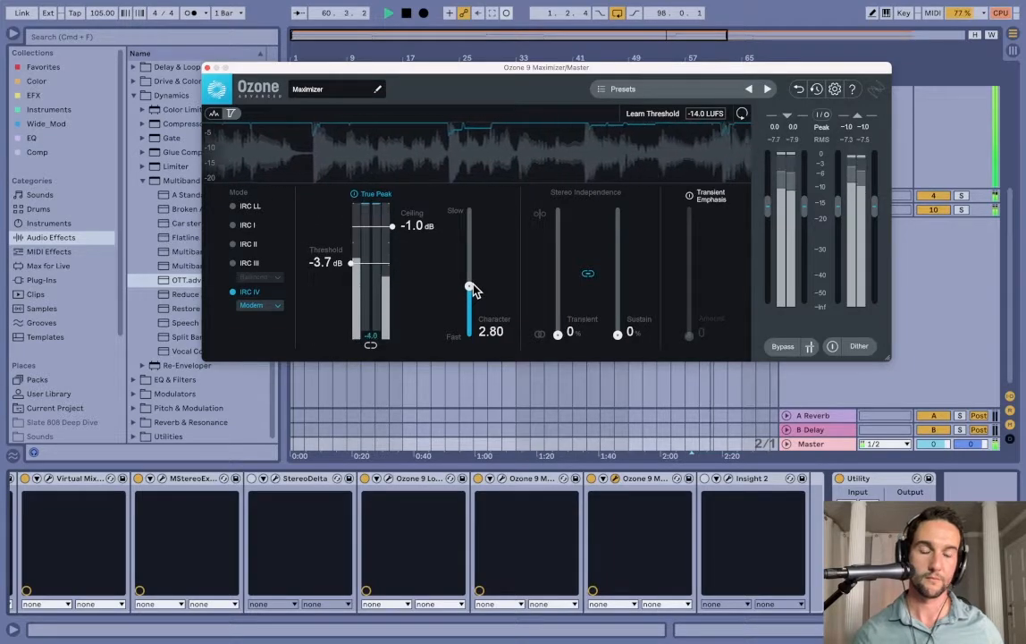
pyautogui.moveTo(451, 69); pyautogui.dragTo(457, 112)
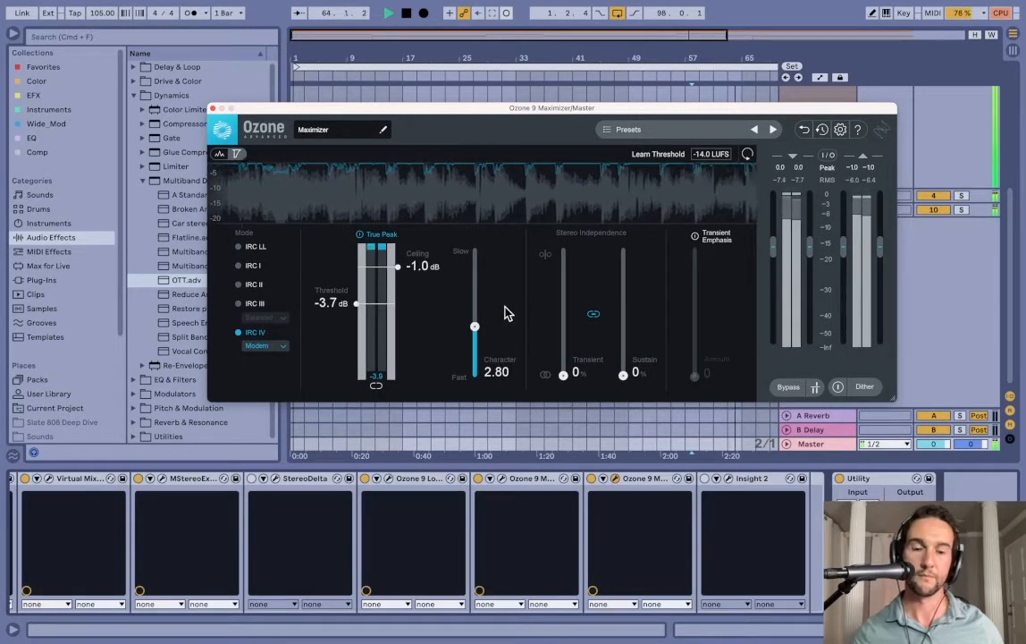
pyautogui.scroll(-5, 507, 312)
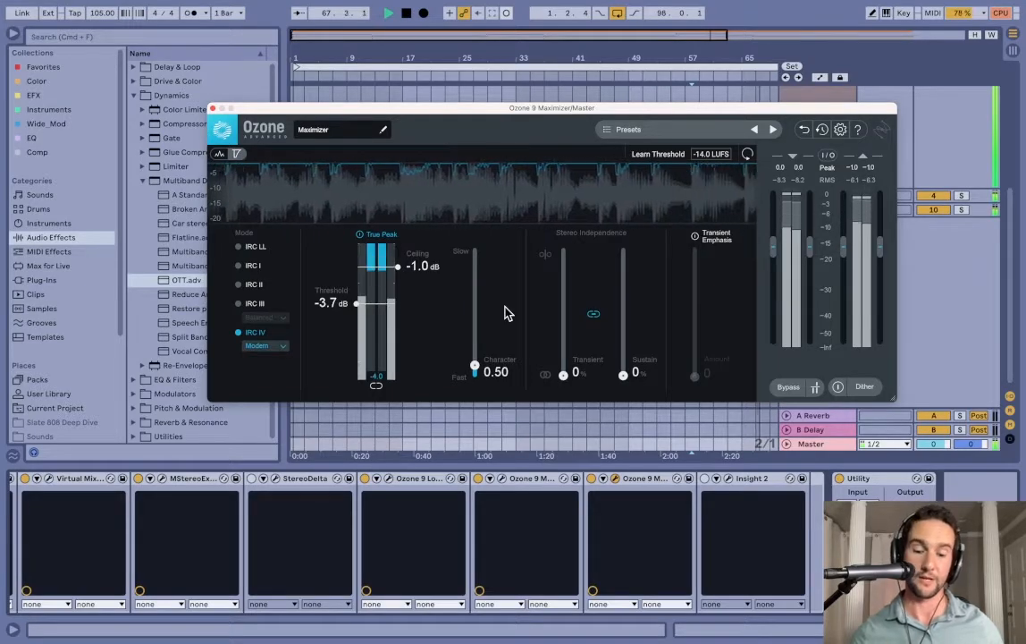
# Step: Audition the final Maximizer's Character at 2.80 during playback while viewing the arrangement from bar 41 onwards
pyautogui.press('super+z')
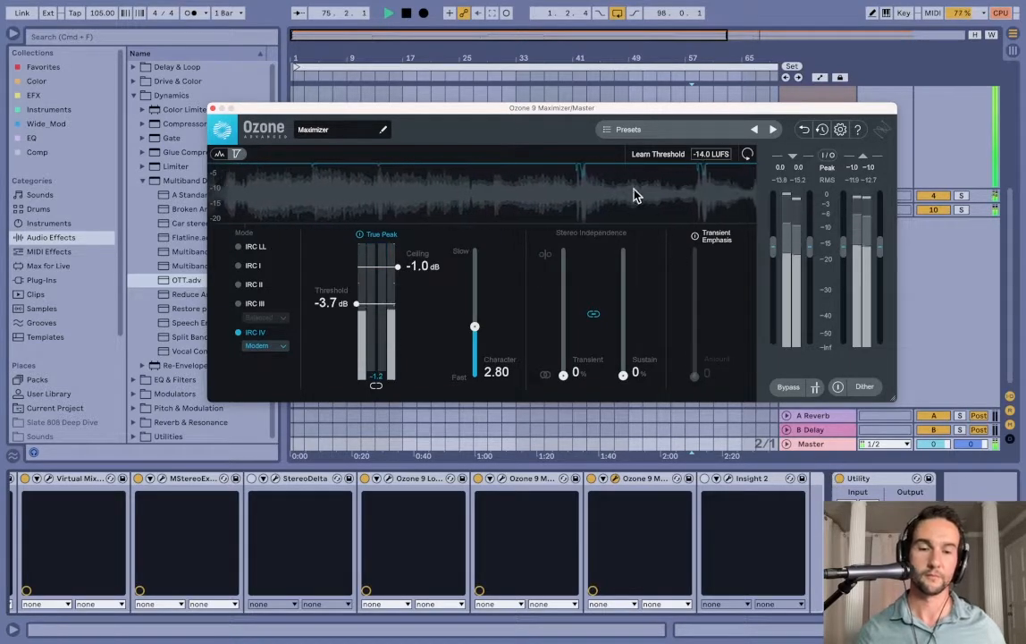
pyautogui.moveTo(631, 113); pyautogui.dragTo(595, 310)
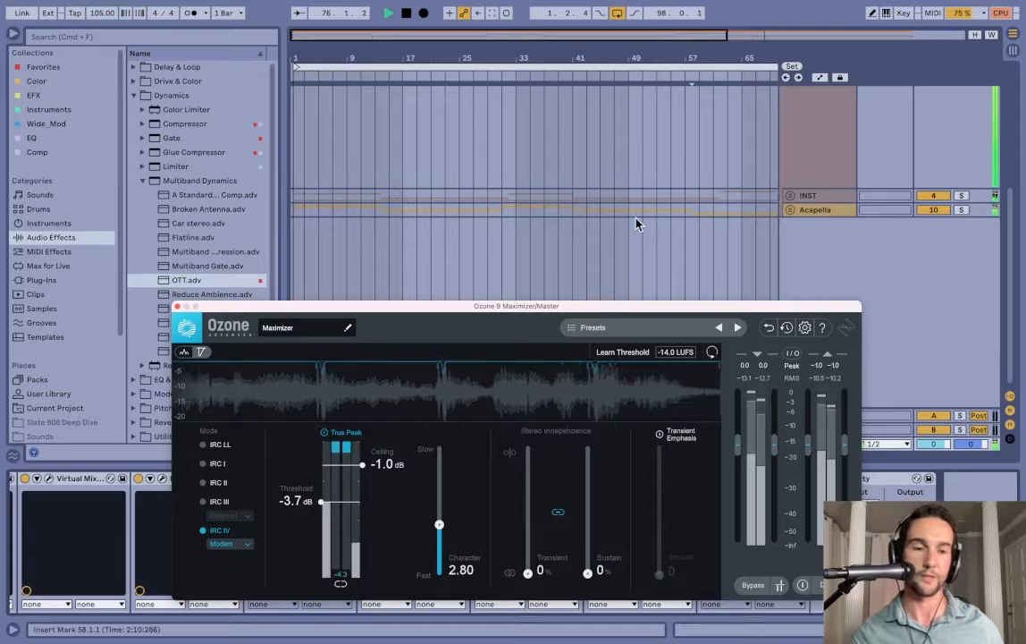
pyautogui.hscroll(5, 665, 212)
pyautogui.hscroll(3, 665, 211)
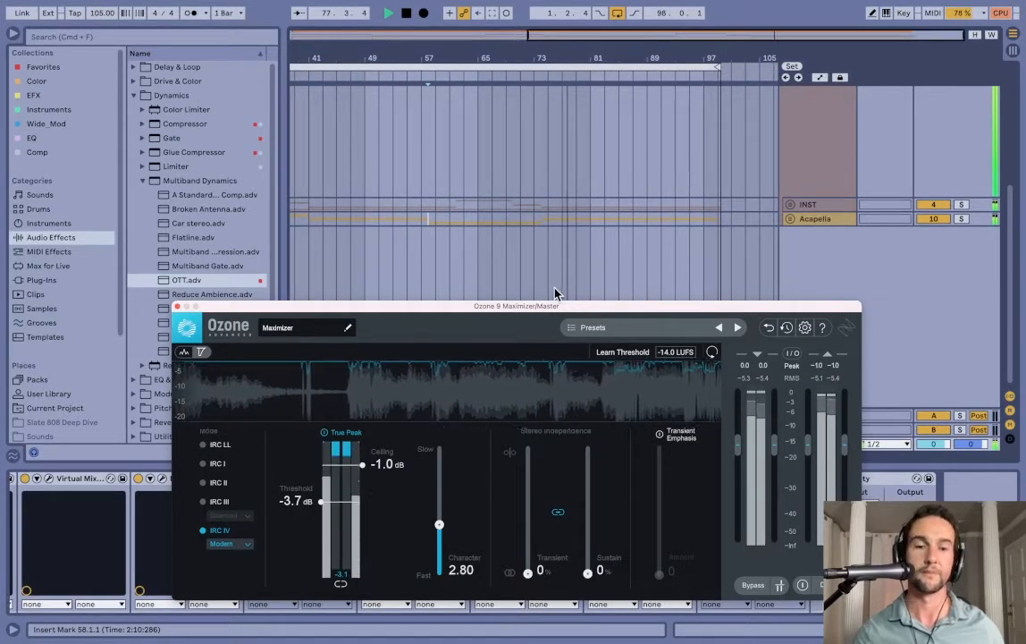
pyautogui.moveTo(545, 308); pyautogui.dragTo(563, 130)
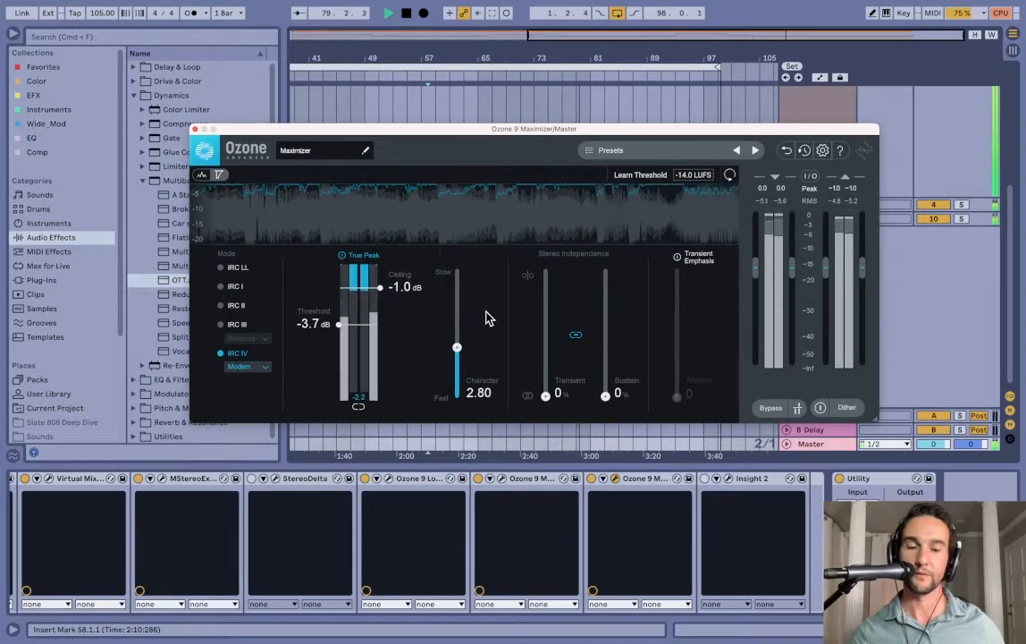
# Step: Compare the final Maximizer's Character at 0.50 and 2.80 during playback, ending at 0.50 with the song stopped
pyautogui.scroll(-5, 487, 318)
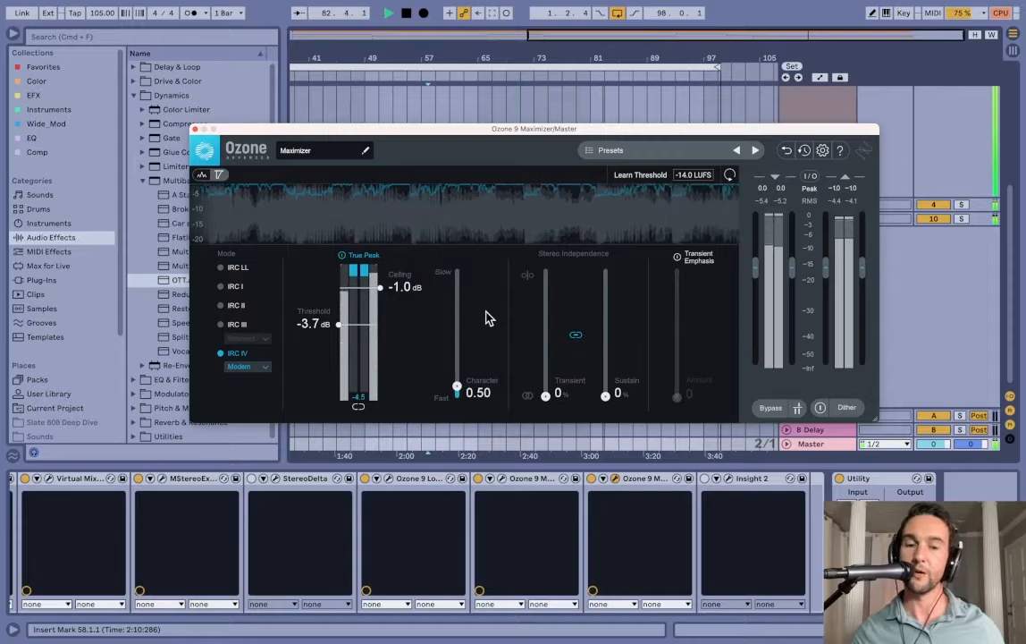
pyautogui.scroll(5, 488, 318)
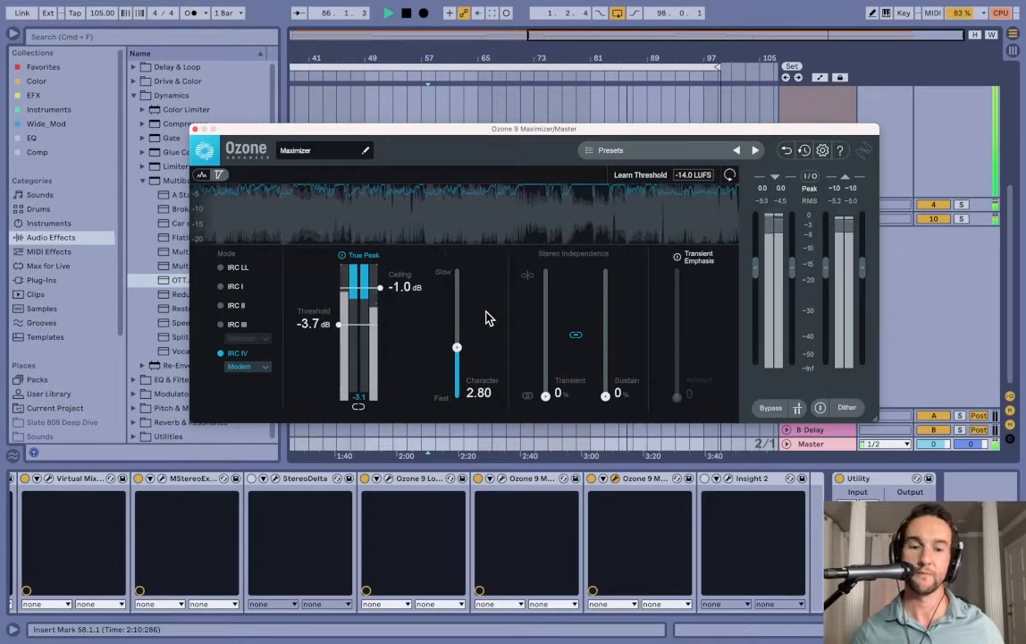
pyautogui.press('super+z')
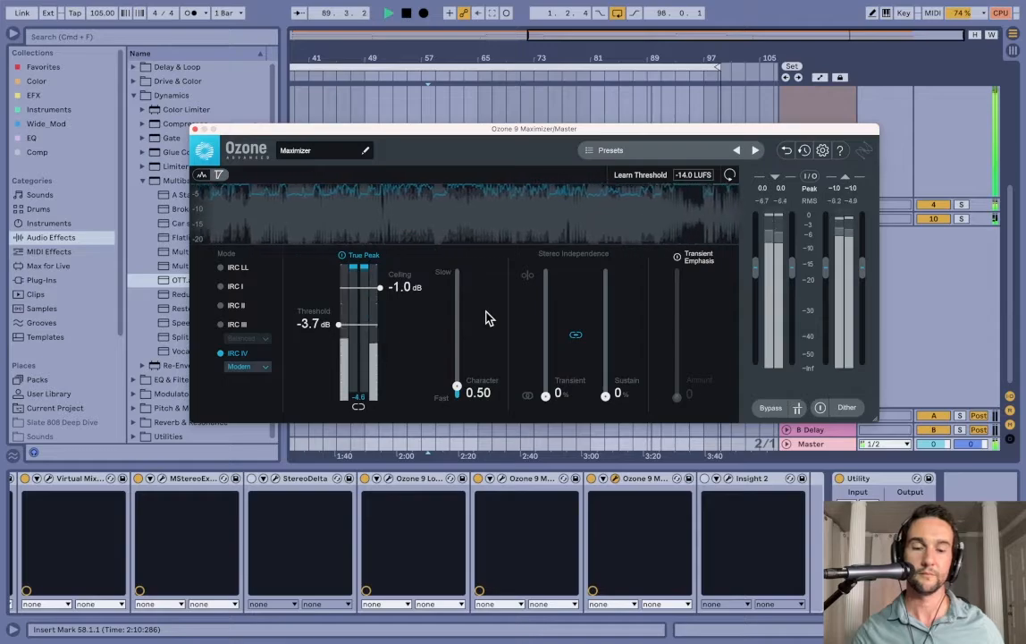
pyautogui.press('space')
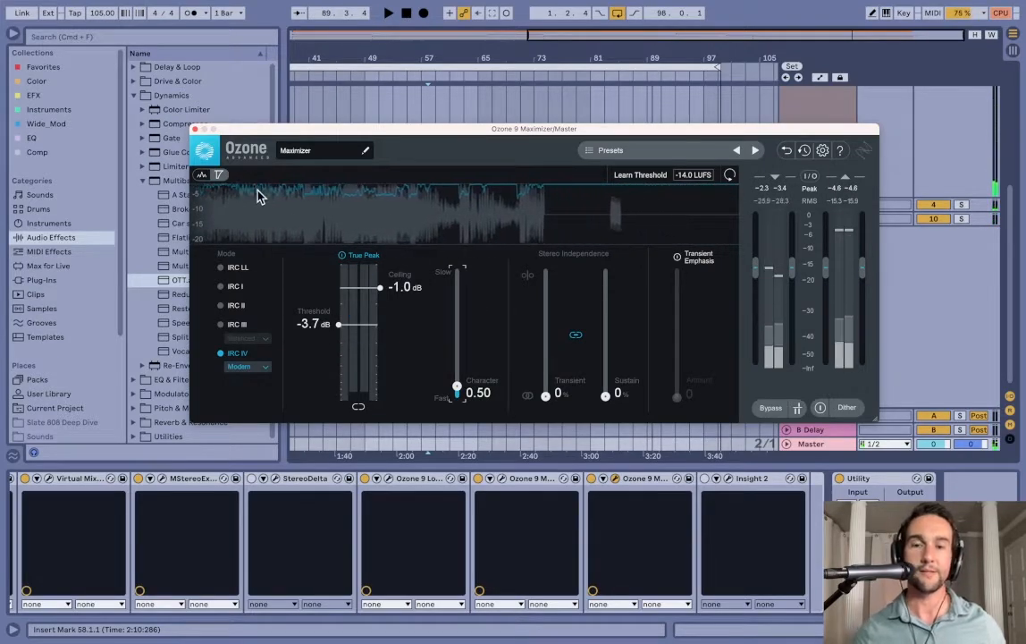
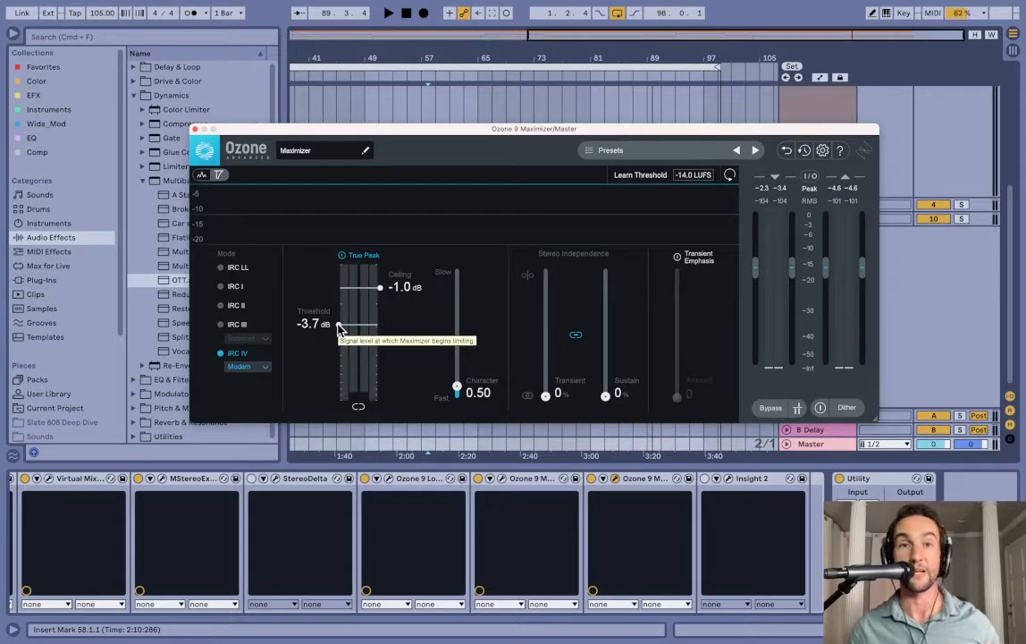
# Step: Close the final Maximizer, open Maximizer 2 to show its Threshold and Character settings, and close it again
pyautogui.click(195, 130)
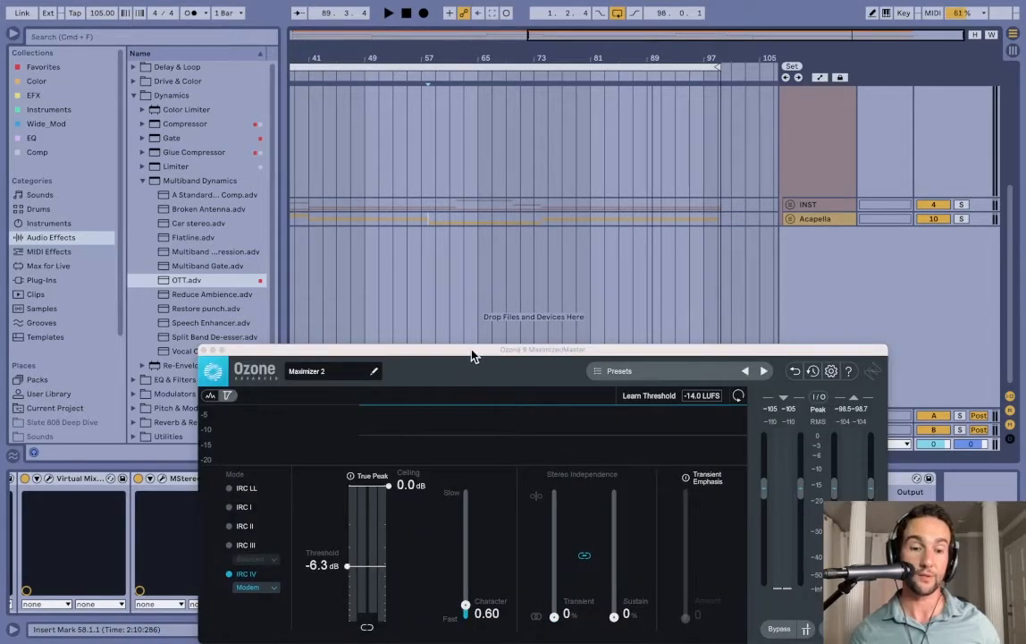
pyautogui.moveTo(472, 356); pyautogui.dragTo(501, 70)
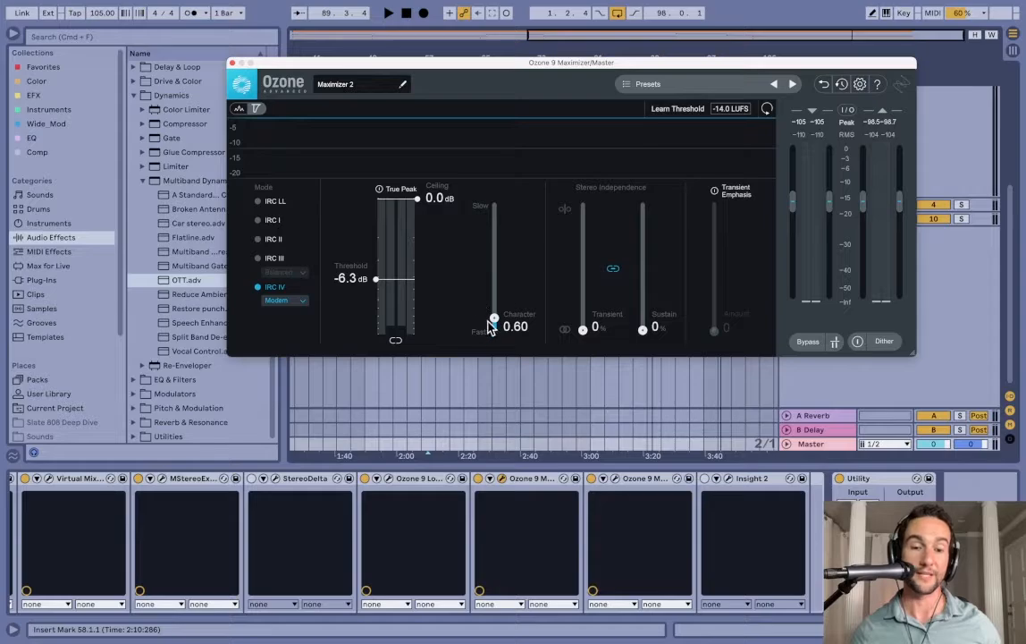
pyautogui.click(233, 64)
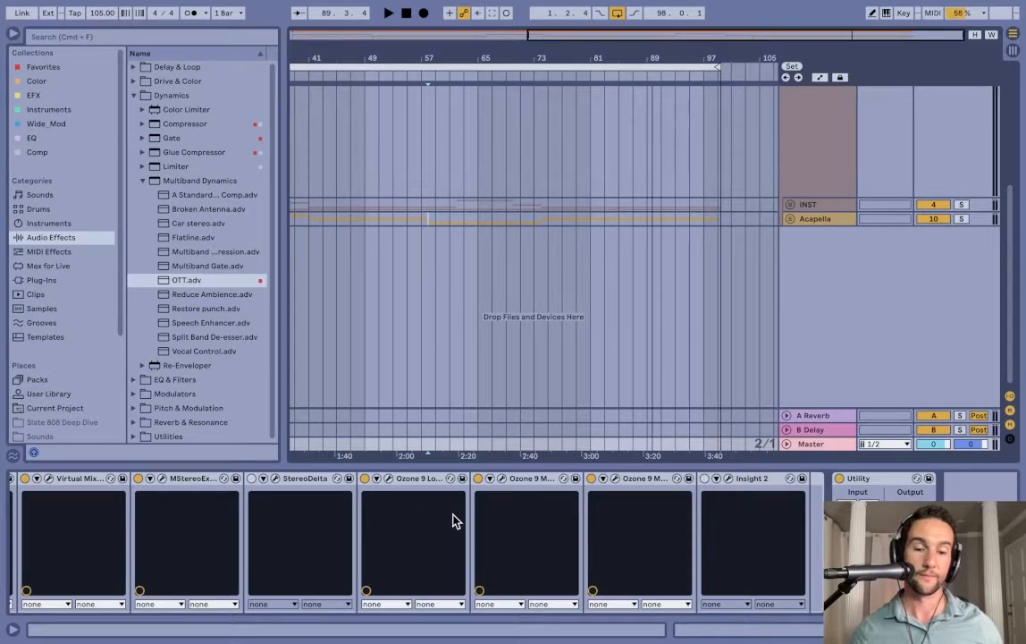
# Step: Open Ozone 9 Low End Focus on the Master to show its settings, and hide its window
pyautogui.hscroll(-1, 451, 517)
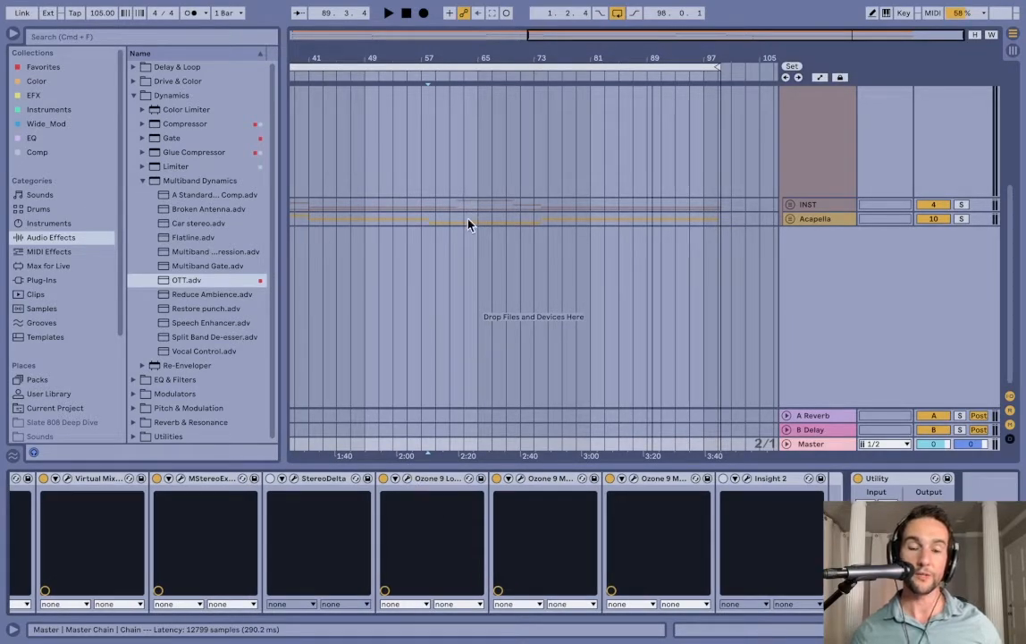
pyautogui.moveTo(465, 355); pyautogui.dragTo(465, 76)
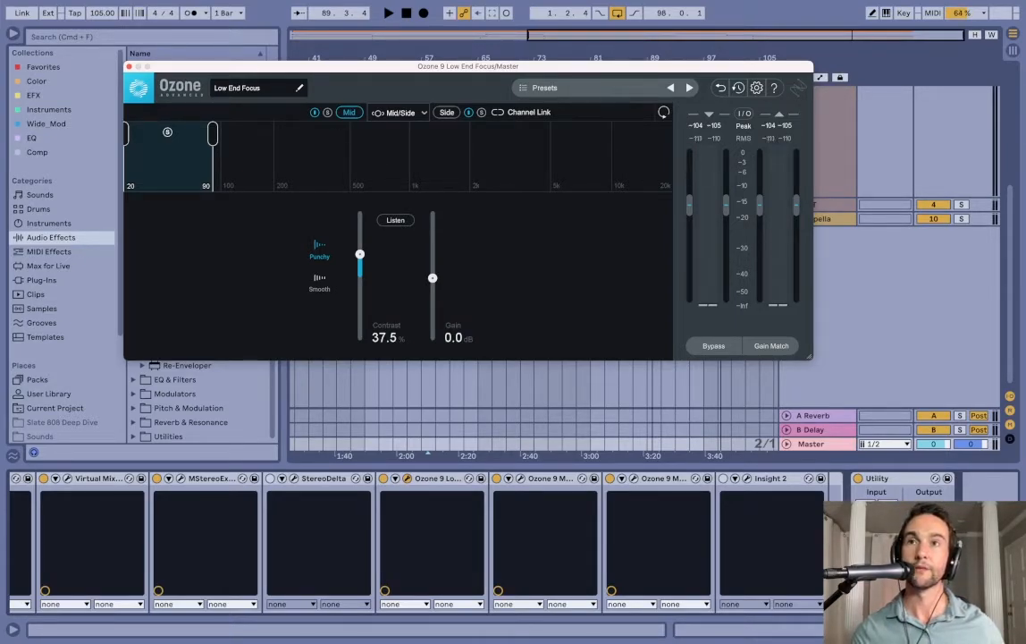
pyautogui.press('super+alt+p')
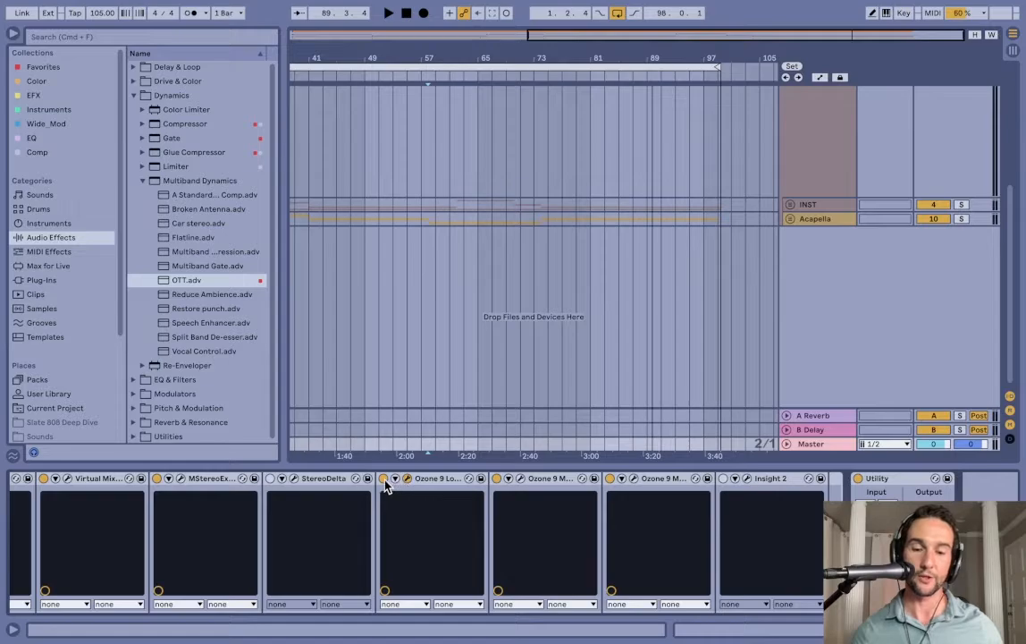
# Step: Switch off the Utility device at the end of the Master chain
pyautogui.hscroll(-1, 584, 241)
pyautogui.hscroll(-10, 584, 246)
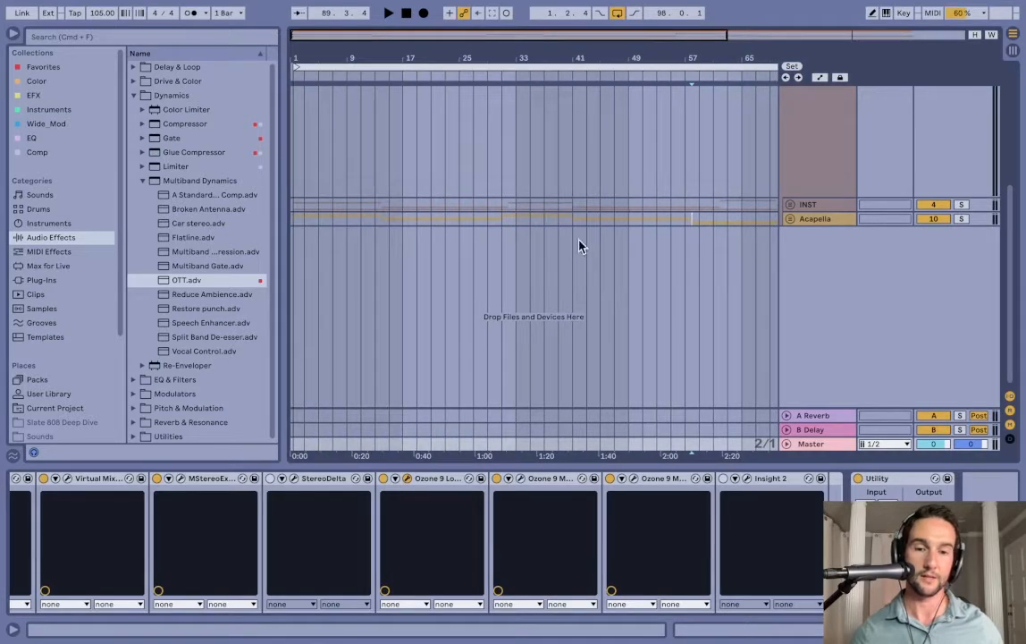
pyautogui.click(859, 480)
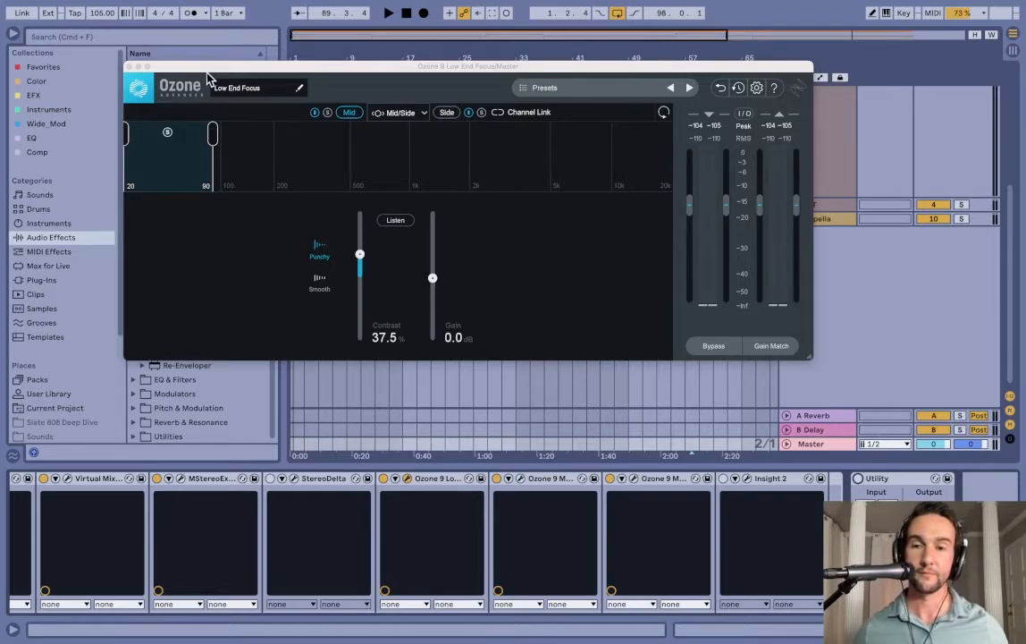
# Step: Play the song from bar 15 with the reopened Low End Focus window in full view
pyautogui.moveTo(217, 69); pyautogui.dragTo(427, 268)
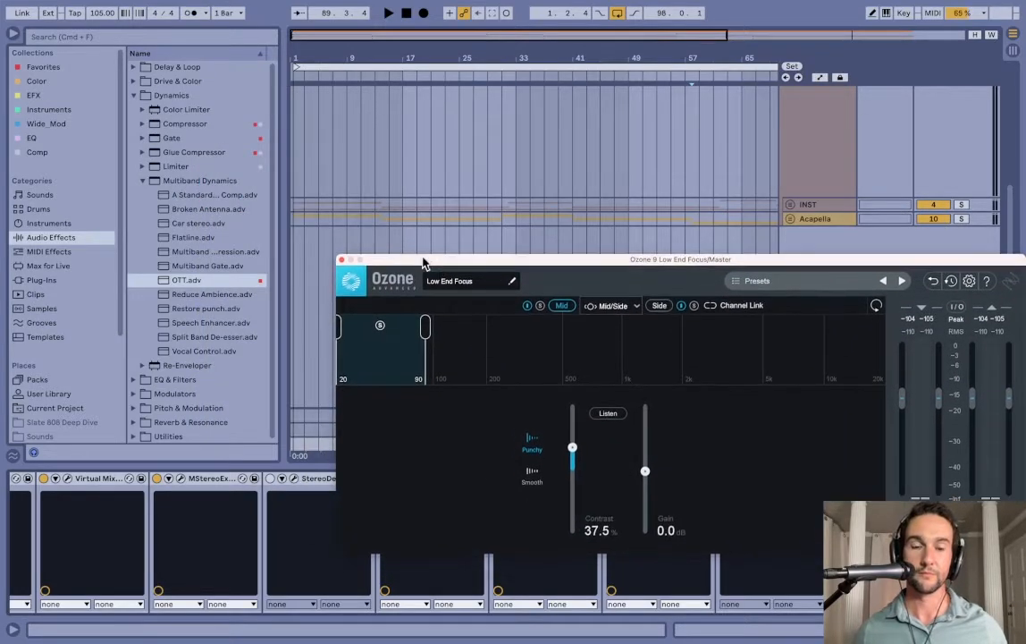
pyautogui.click(340, 261)
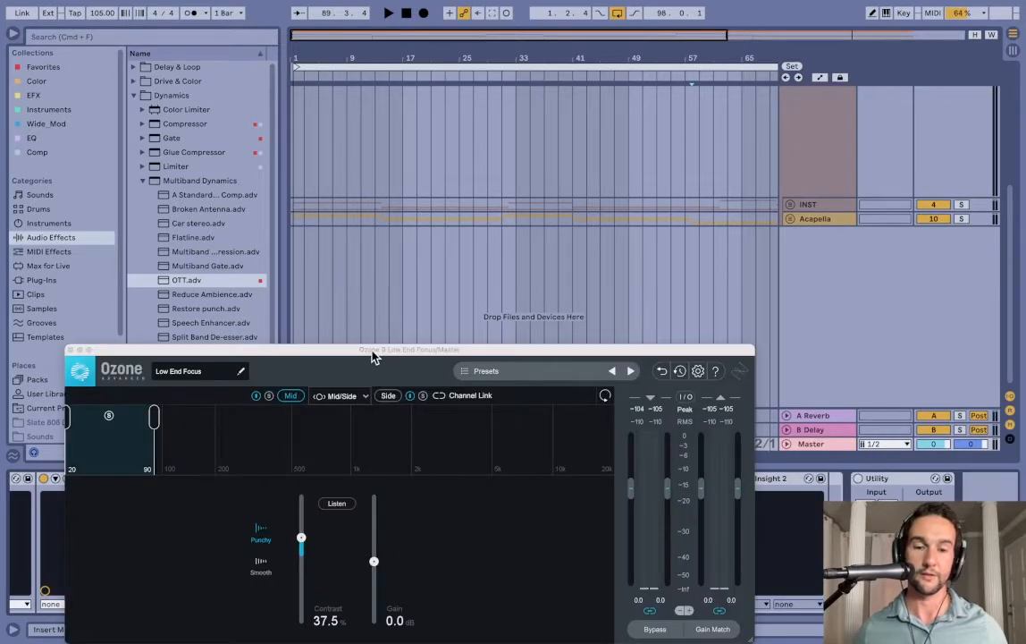
pyautogui.moveTo(371, 351); pyautogui.dragTo(691, 86)
pyautogui.moveTo(457, 83); pyautogui.dragTo(451, 307)
pyautogui.click(388, 262)
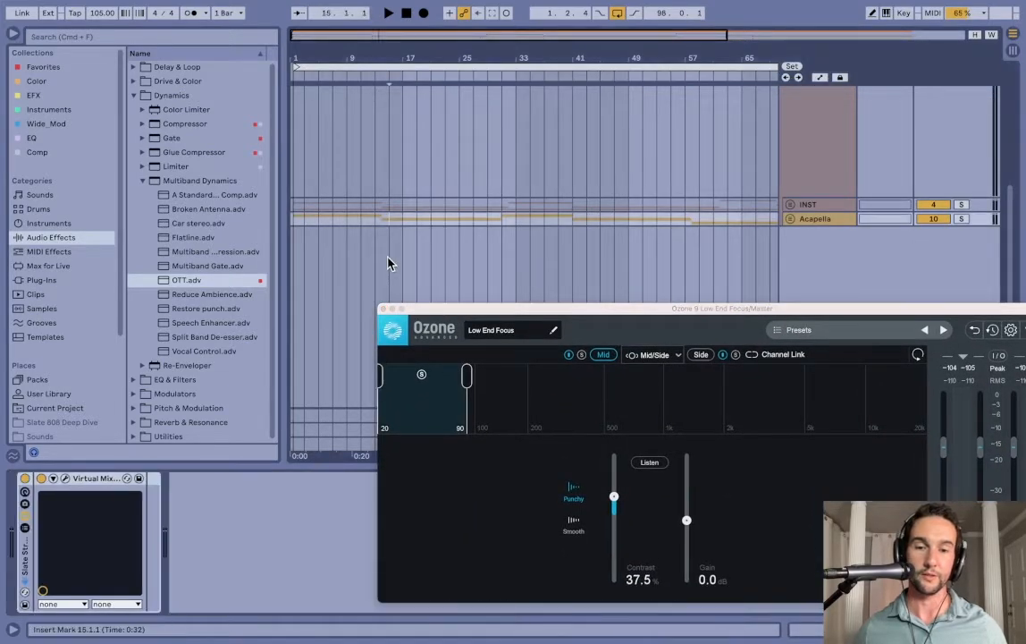
pyautogui.press('space')
pyautogui.moveTo(447, 309); pyautogui.dragTo(373, 42)
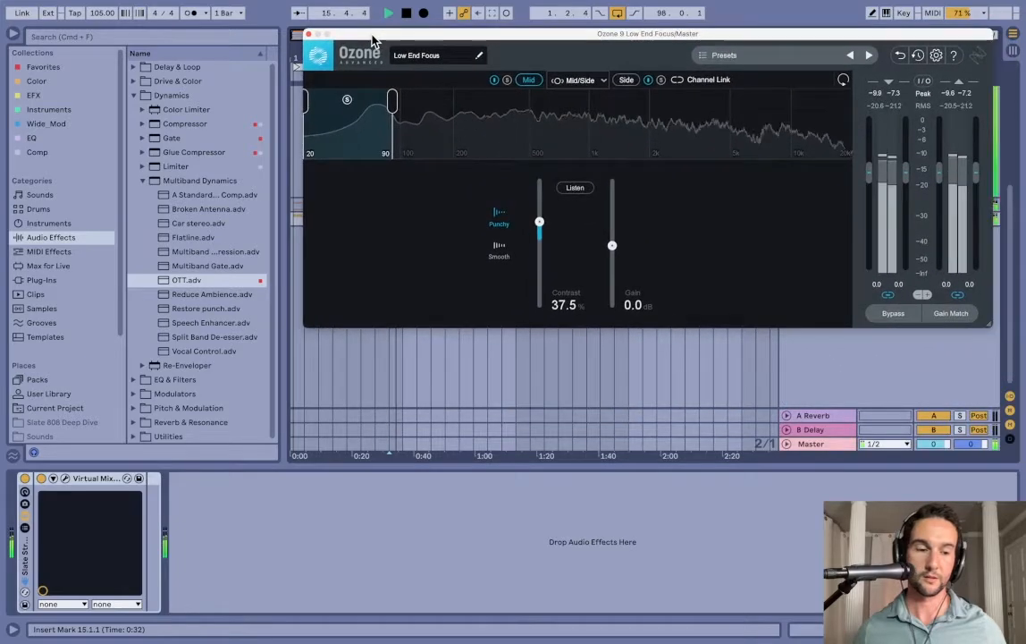
# Step: Show the Master chain and compare the song with Low End Focus off and on, leaving it enabled
pyautogui.click(811, 444)
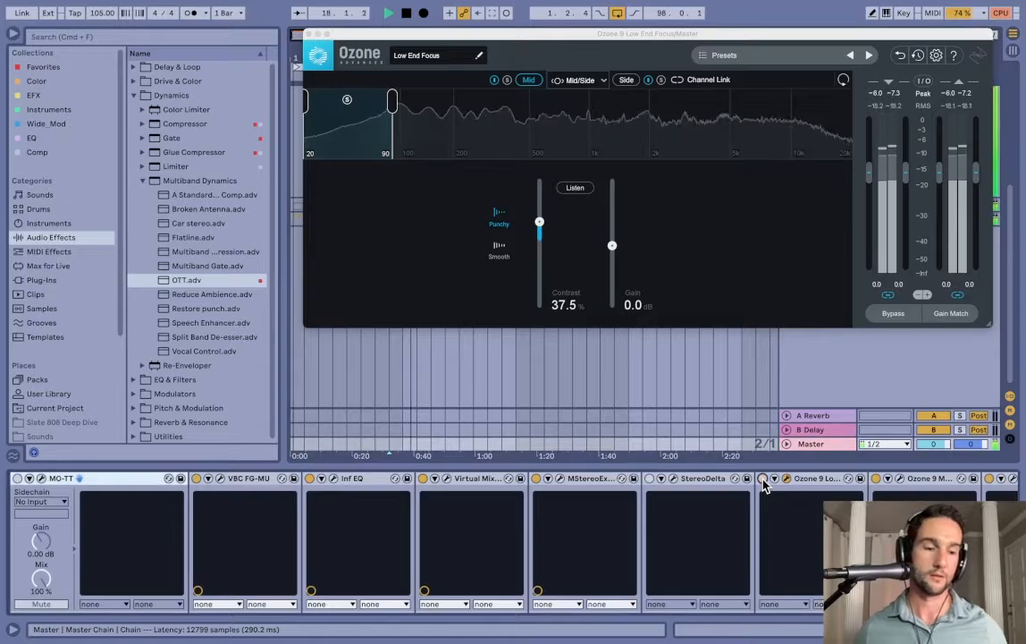
pyautogui.click(763, 480)
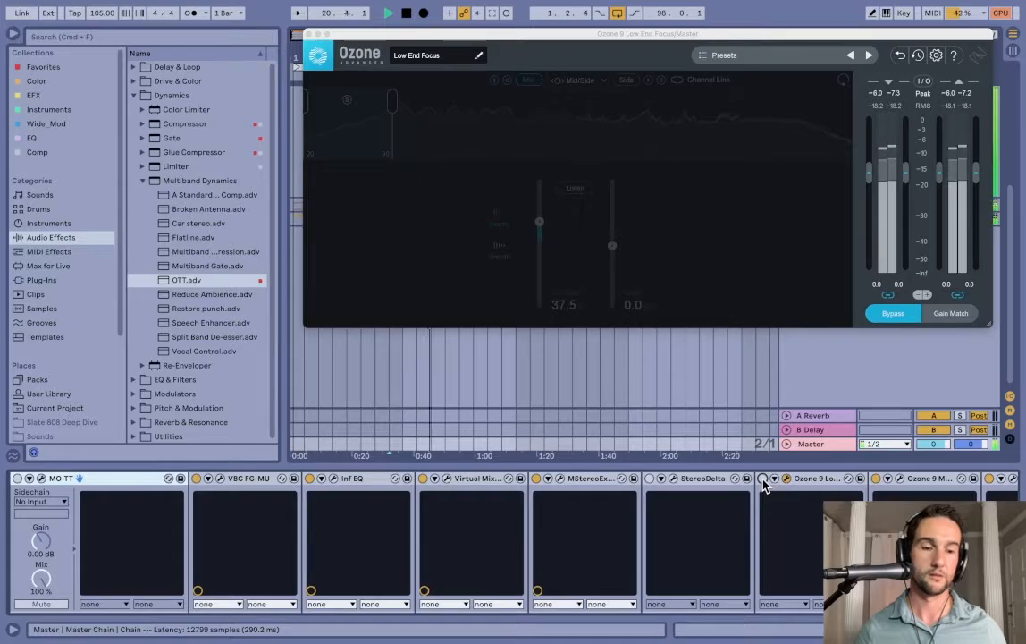
pyautogui.click(762, 479)
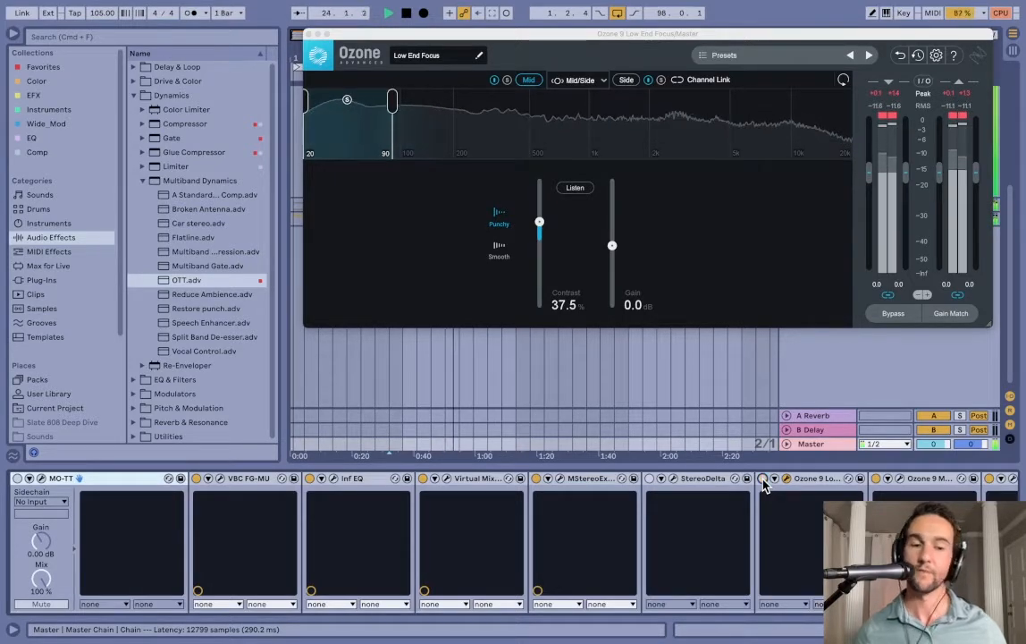
pyautogui.click(762, 479)
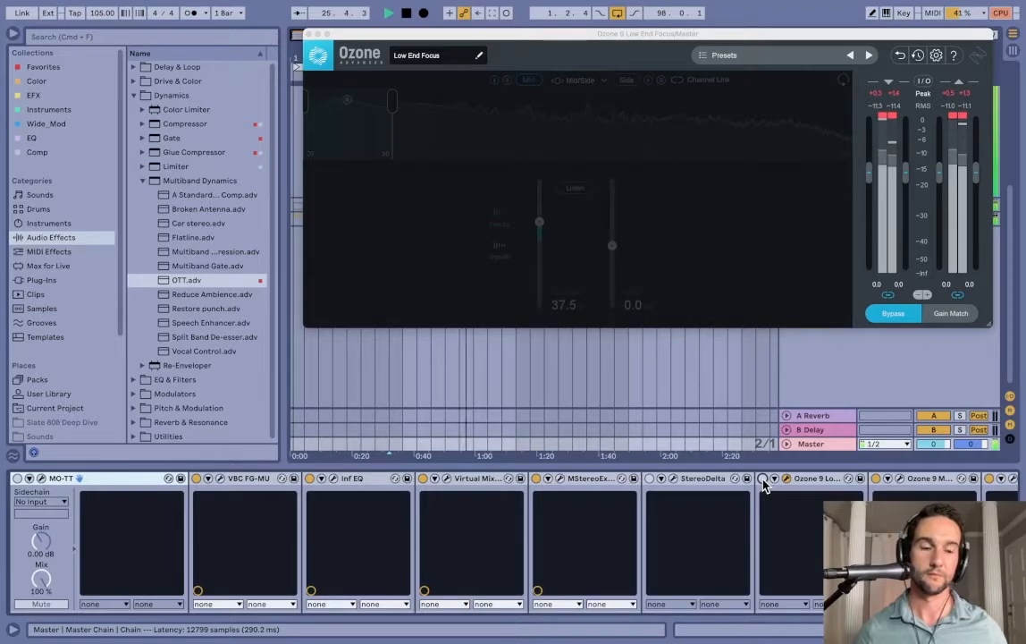
pyautogui.click(763, 480)
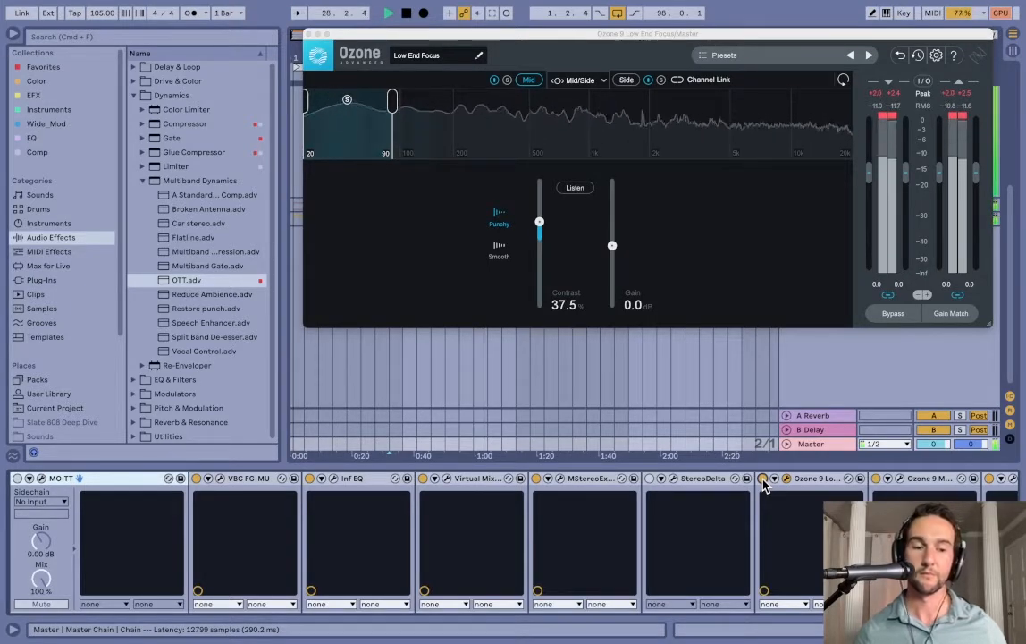
pyautogui.click(763, 480)
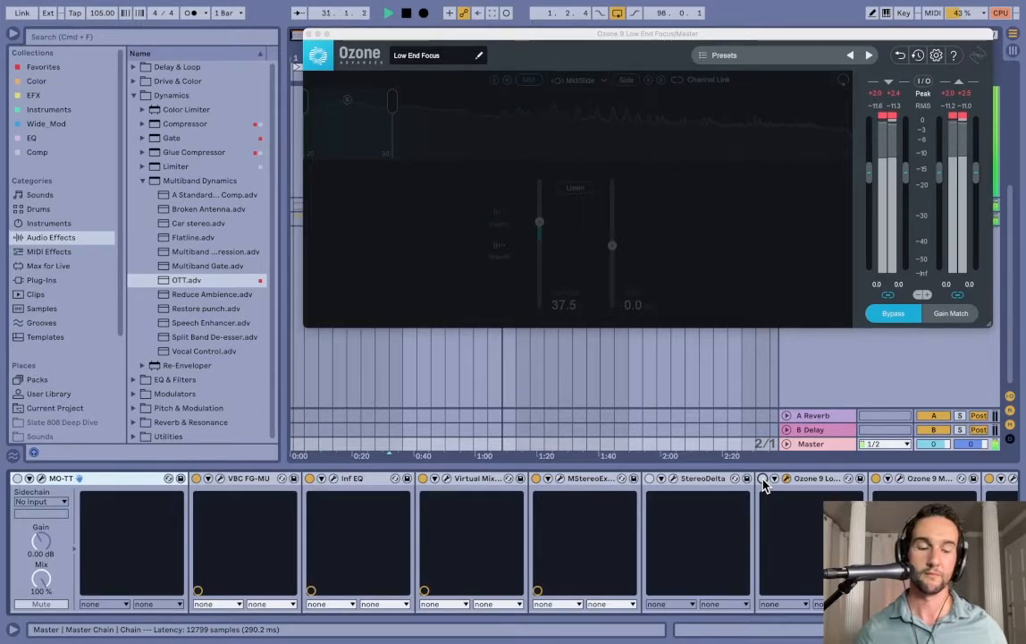
pyautogui.click(762, 480)
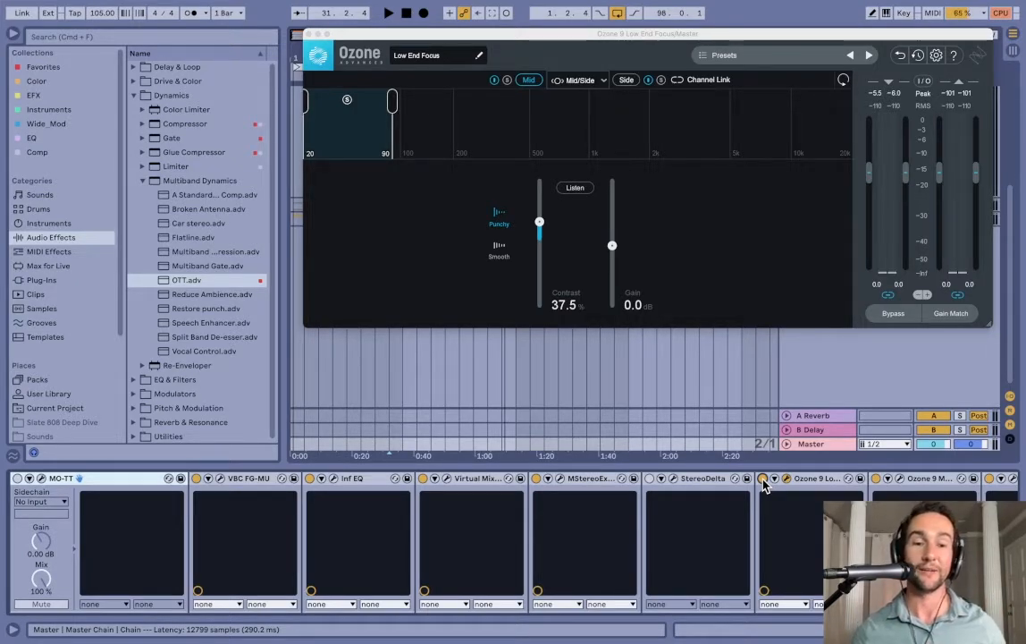
# Step: Solo Low End Focus's 20–90 Hz region, play from bar 15 to hear it, and close the plugin with the solo off
pyautogui.click(347, 99)
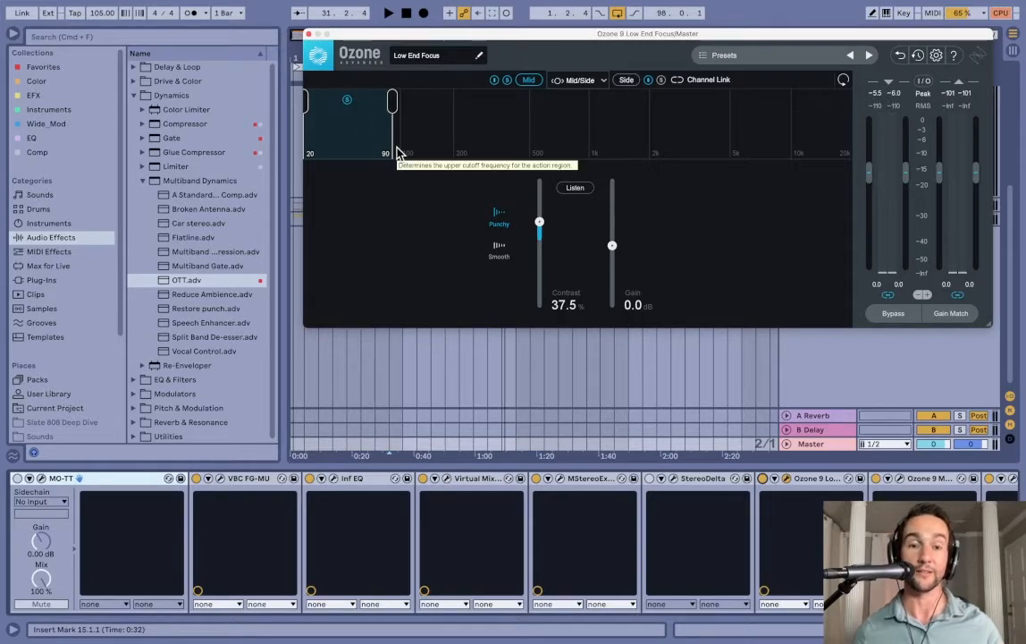
pyautogui.press('space')
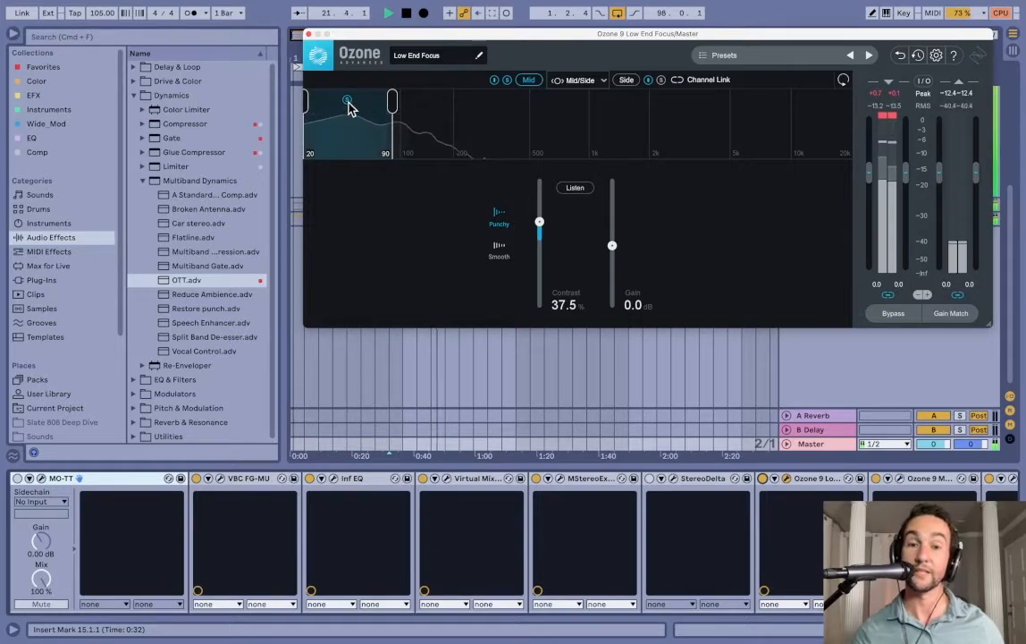
pyautogui.press('space')
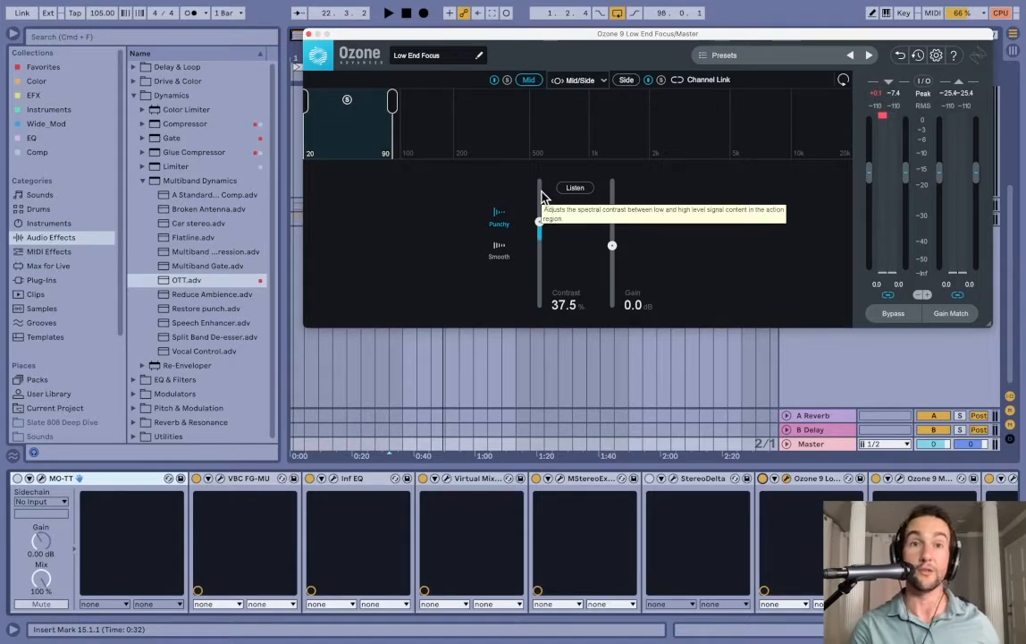
pyautogui.click(309, 34)
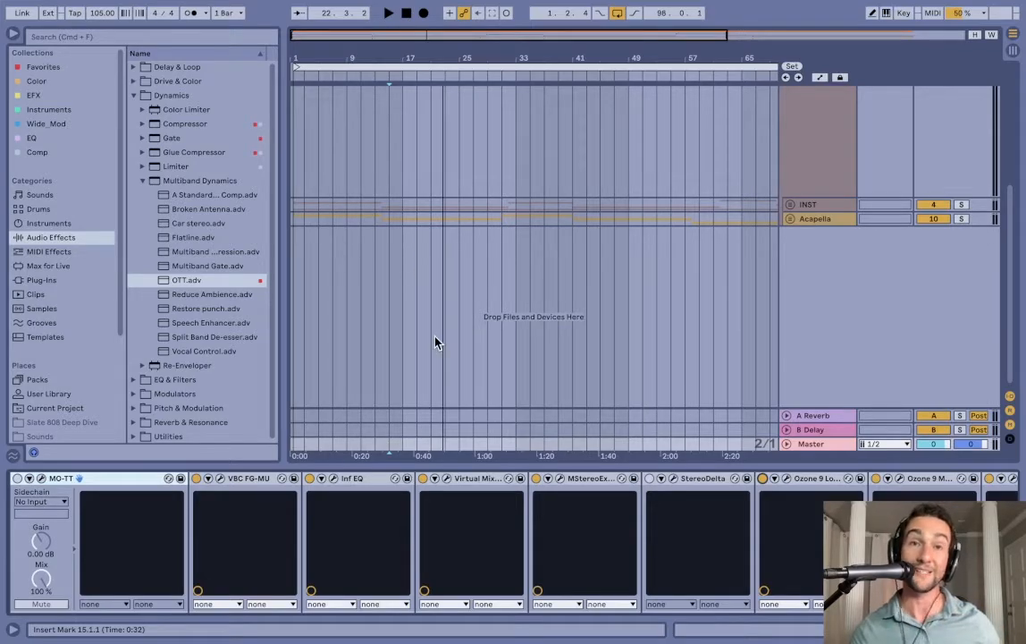
# Step: Open Virtual Mix Rack on the Master to show its FG-S, FG-N and Virtual Channel modules, and close it
pyautogui.click(448, 481)
pyautogui.moveTo(456, 225); pyautogui.dragTo(458, 23)
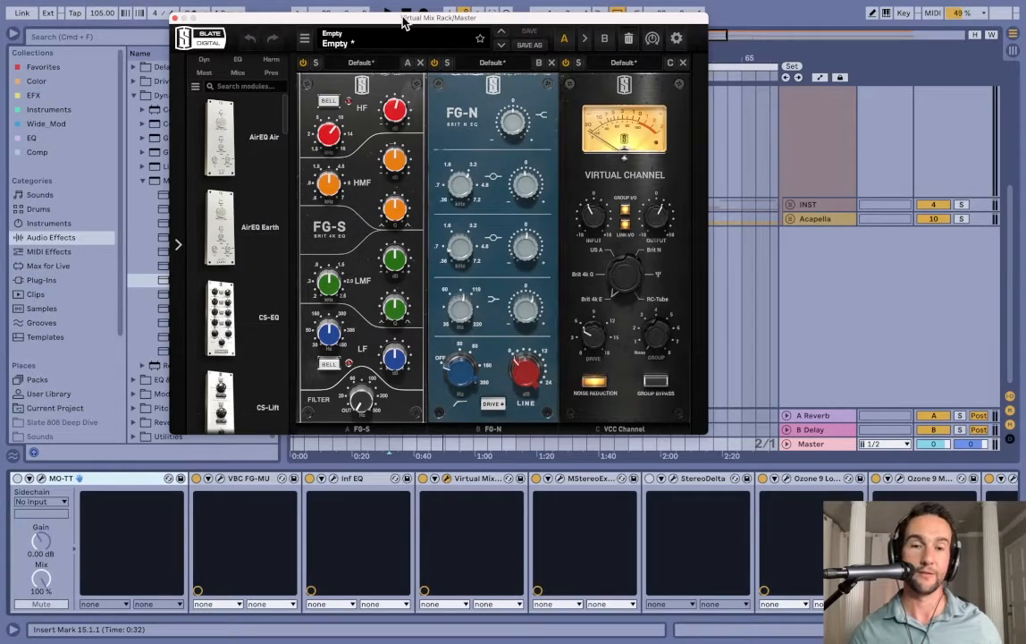
pyautogui.moveTo(802, 5)
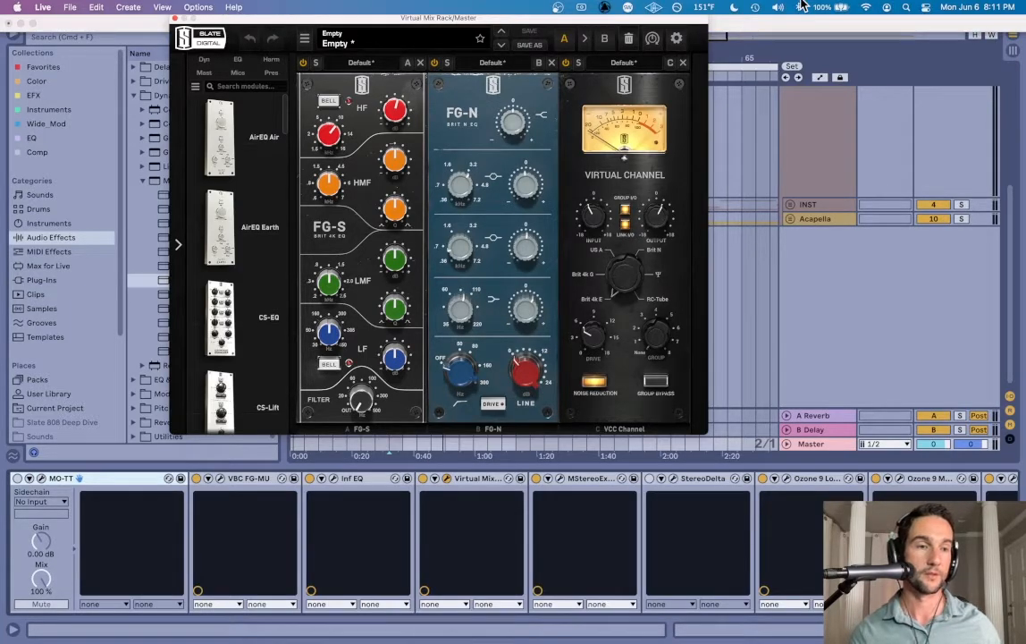
pyautogui.click(176, 19)
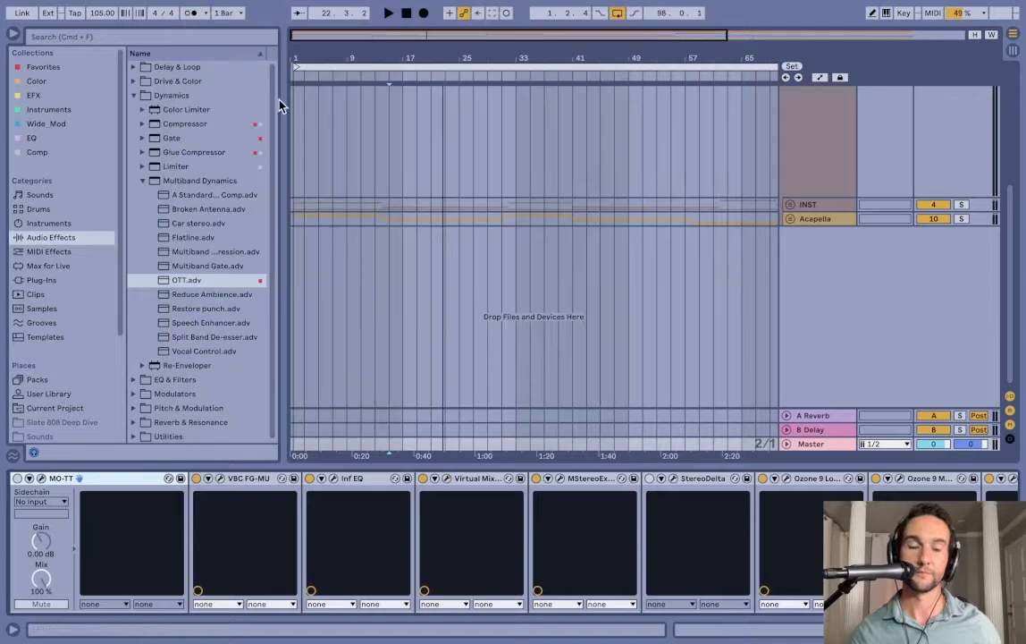
# Step: Open MStereoExpander on the Master and place its window in full view above the device chain
pyautogui.hscroll(6, 579, 505)
pyautogui.hscroll(-5, 577, 505)
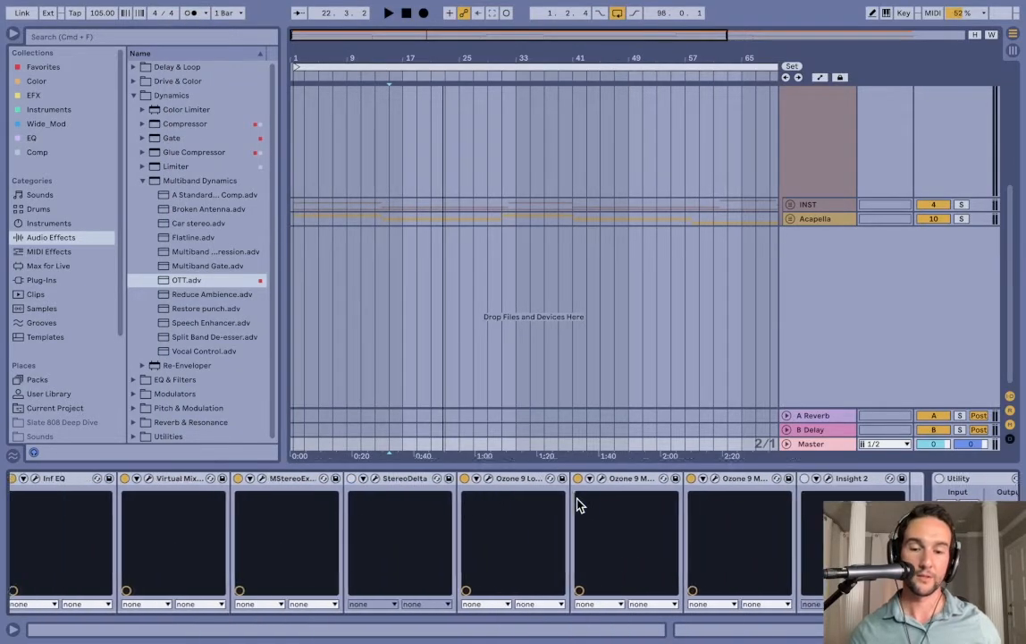
pyautogui.click(402, 479)
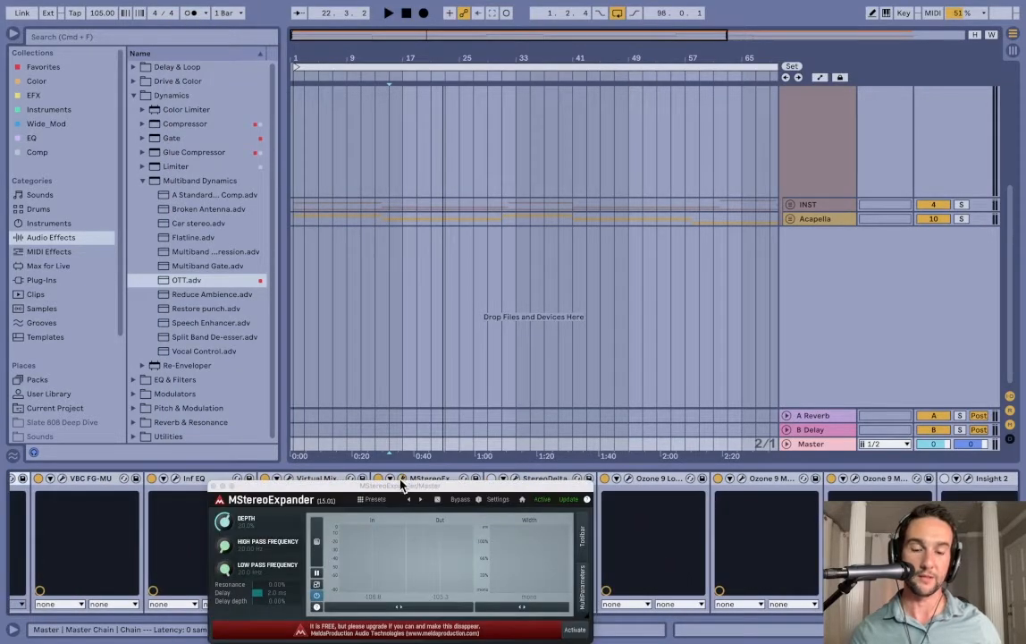
pyautogui.moveTo(402, 484); pyautogui.dragTo(450, 159)
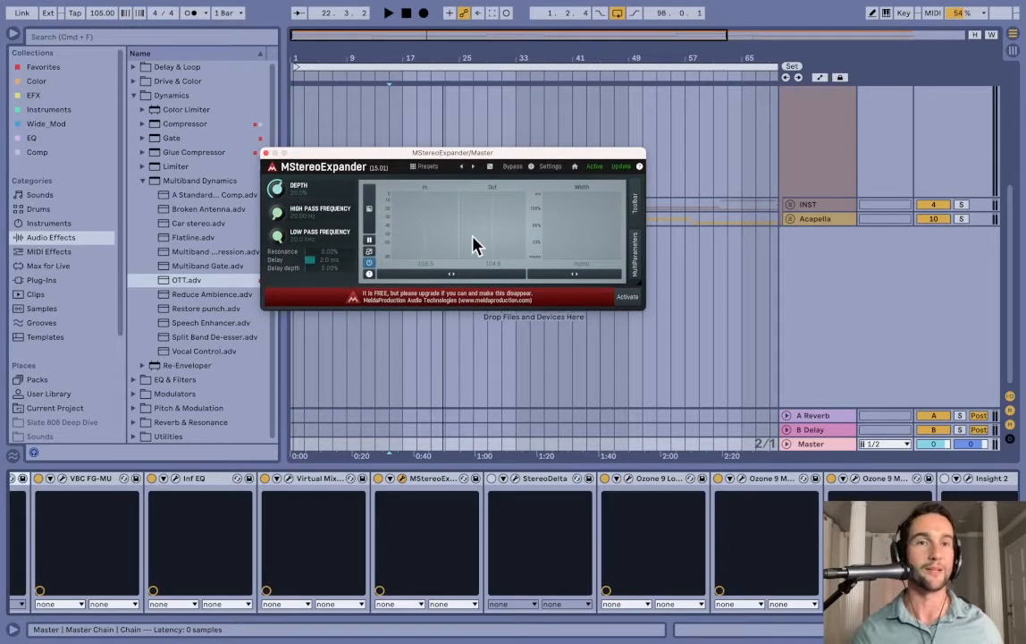
pyautogui.moveTo(353, 154); pyautogui.dragTo(421, 94)
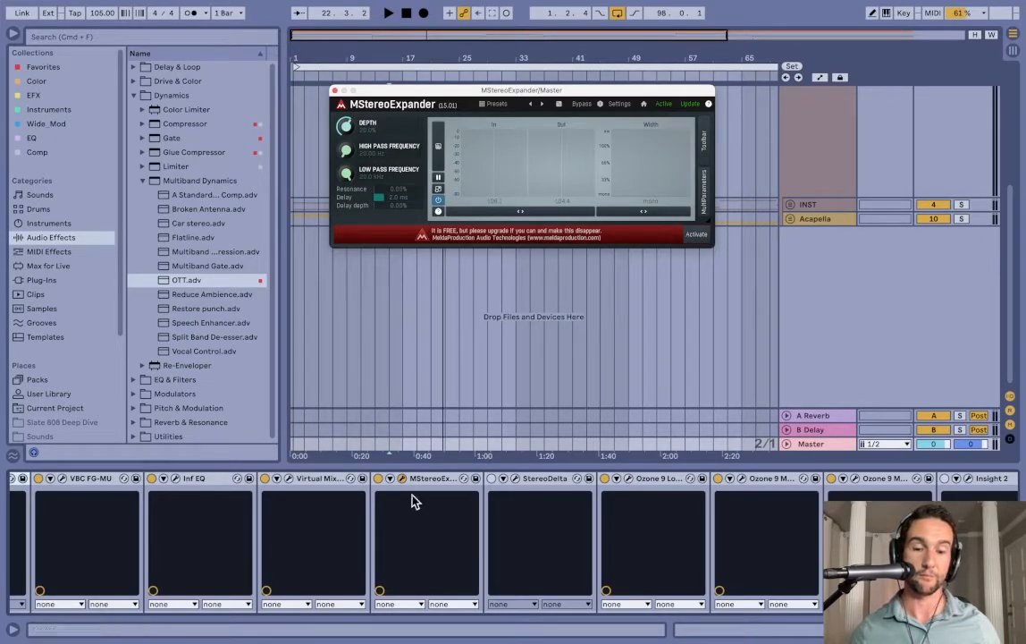
# Step: Play the song from bar 15 comparing MStereoExpander off and on, and stop playback with it enabled
pyautogui.click(378, 478)
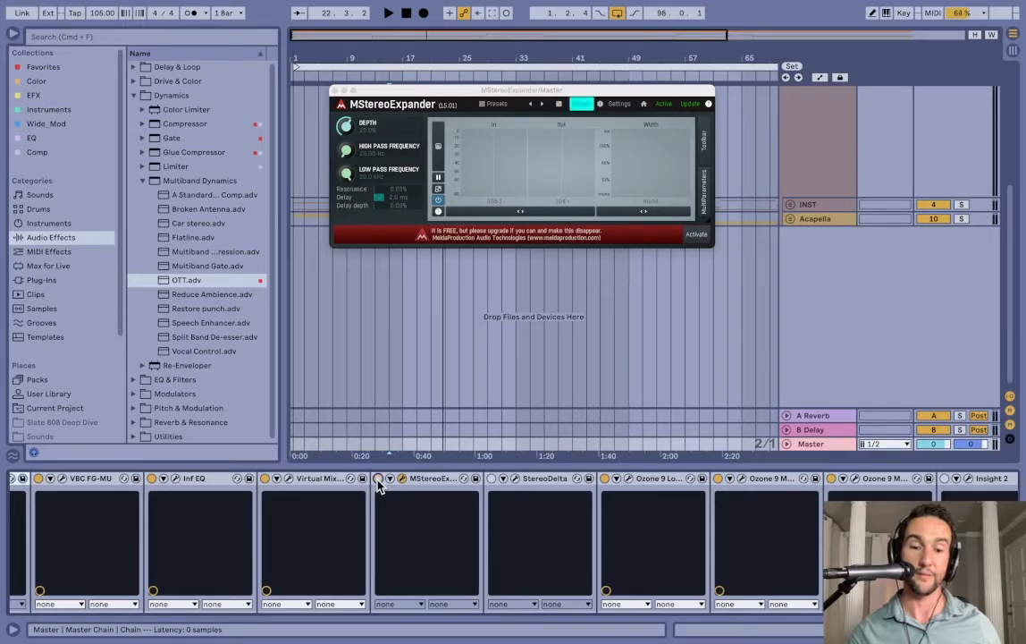
pyautogui.press('space')
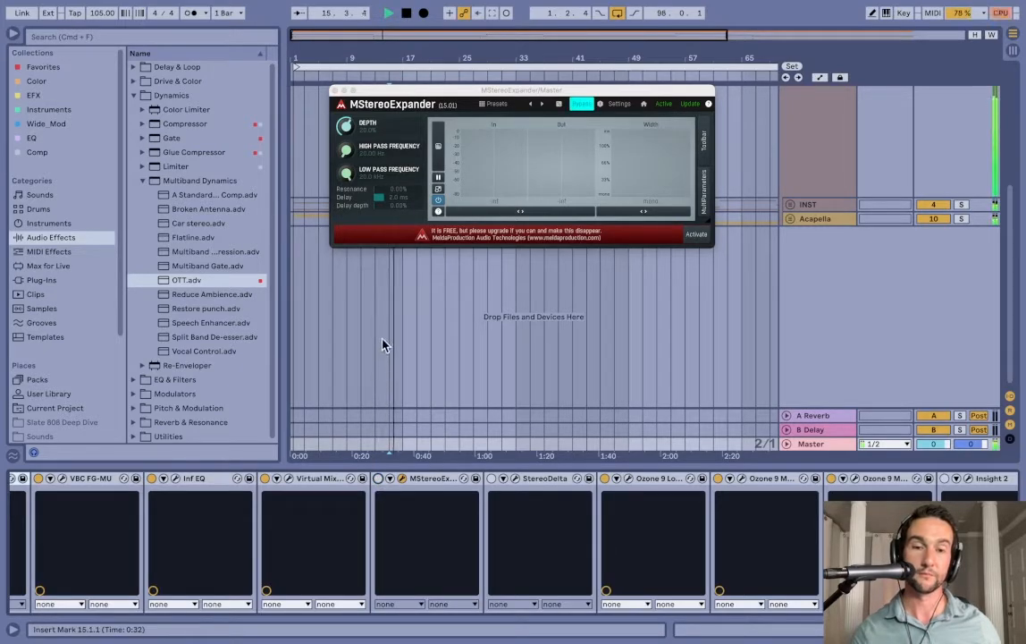
pyautogui.click(378, 479)
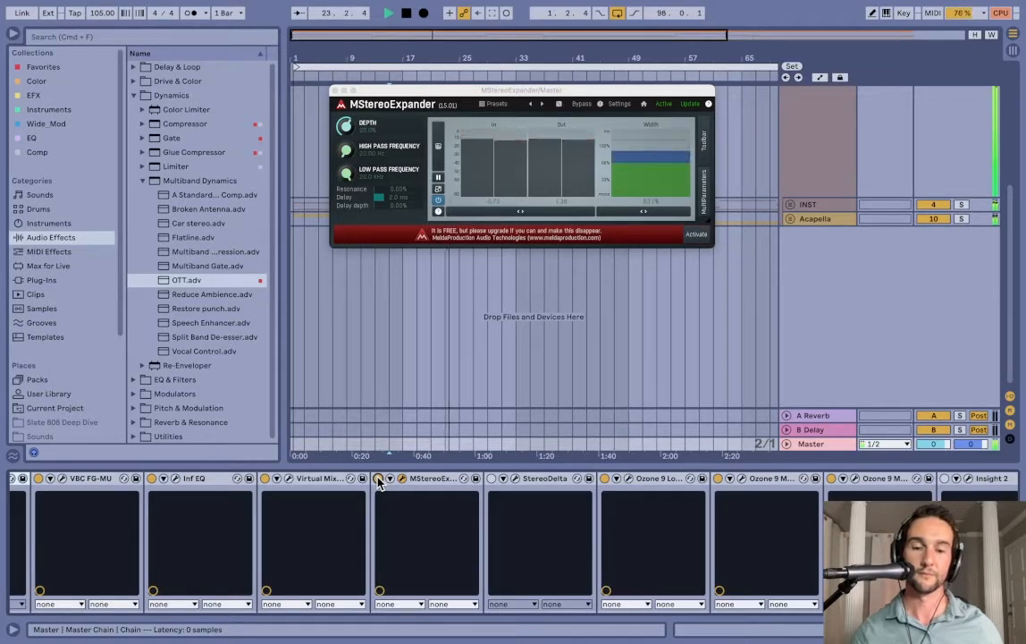
pyautogui.click(379, 479)
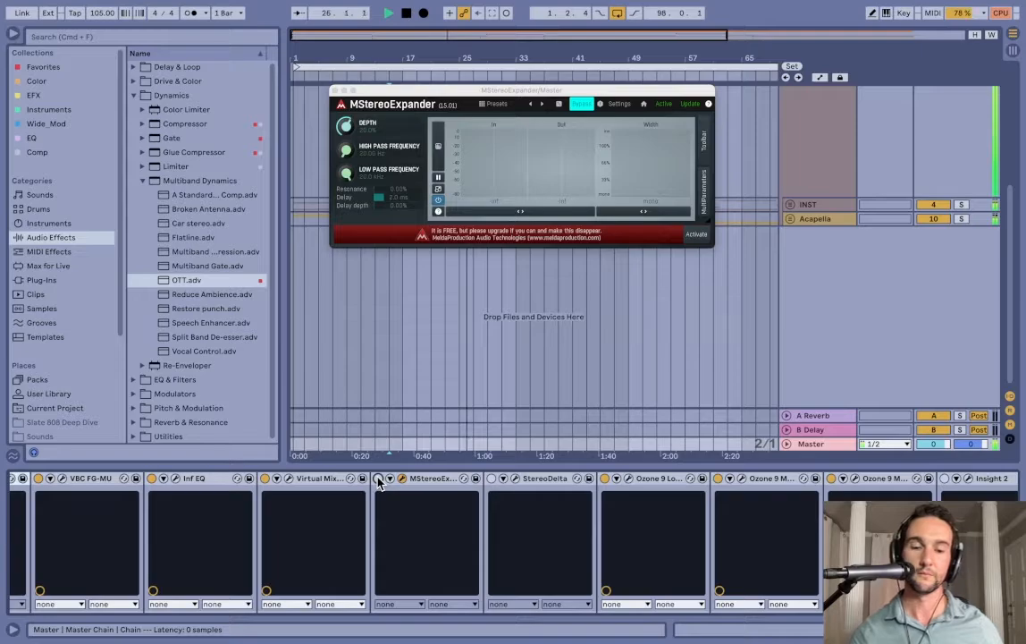
pyautogui.click(378, 479)
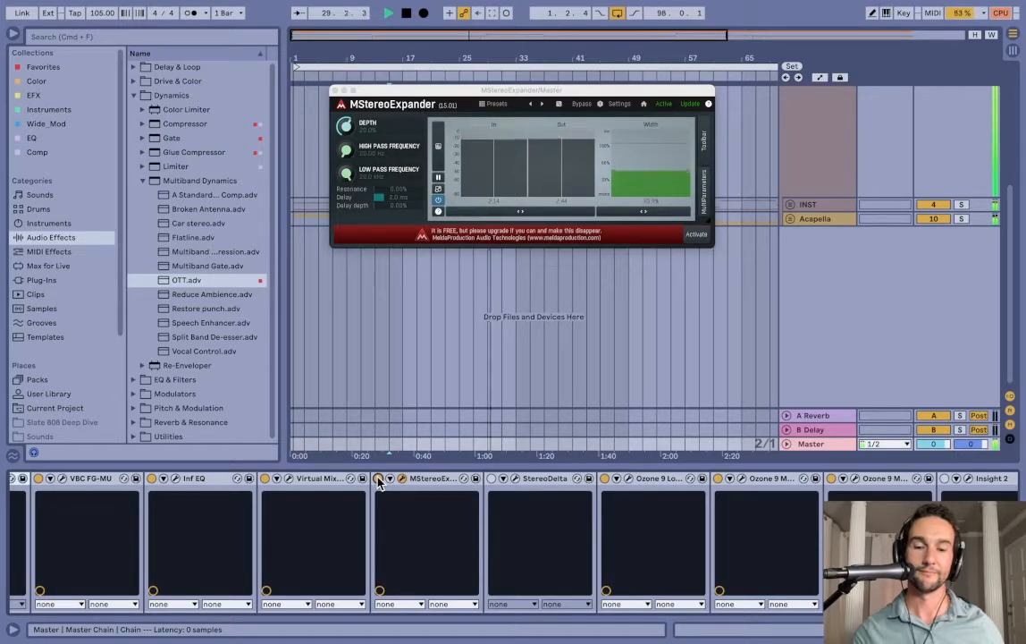
pyautogui.press('space')
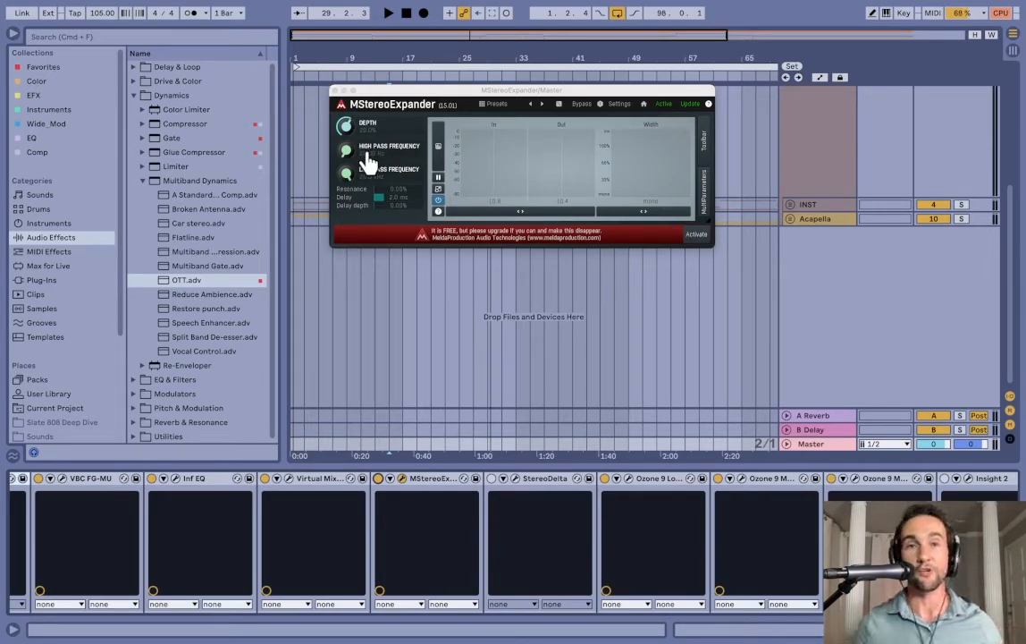
# Step: Play from bar 17 while auditioning a higher MStereoExpander Depth, and close the plugin with Depth back at 20%
pyautogui.moveTo(385, 90); pyautogui.dragTo(438, 133)
pyautogui.click(408, 238)
pyautogui.press('space')
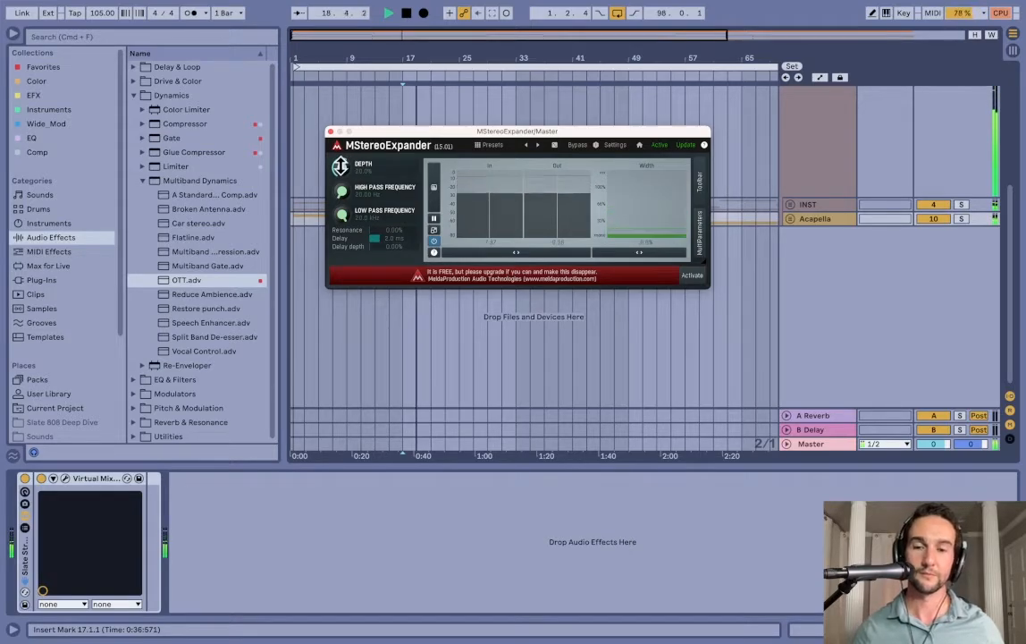
pyautogui.moveTo(341, 166); pyautogui.dragTo(342, 121)
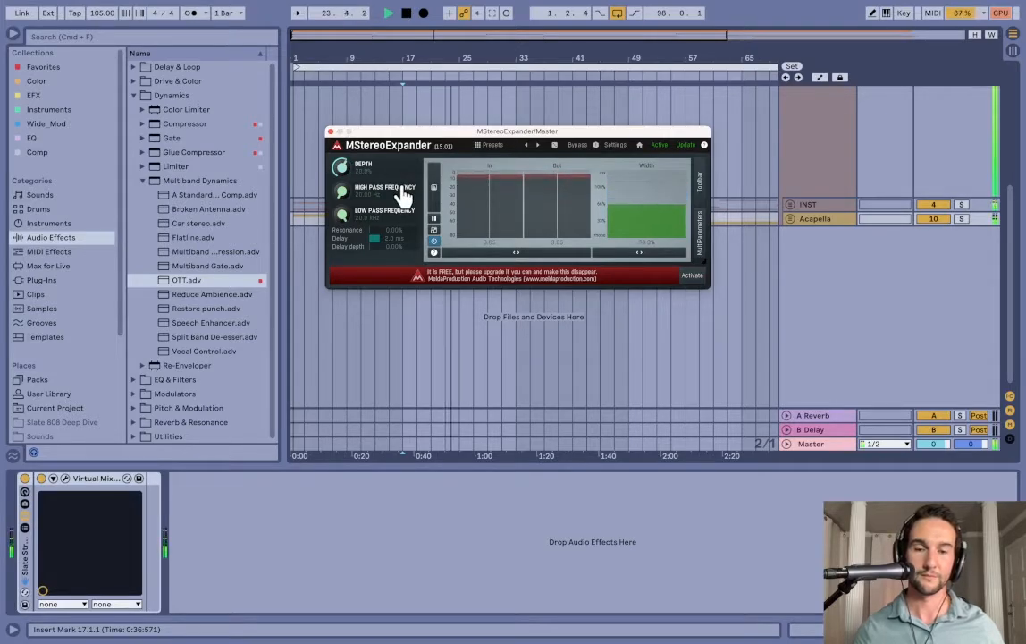
pyautogui.moveTo(389, 134); pyautogui.dragTo(398, 128)
pyautogui.press('space')
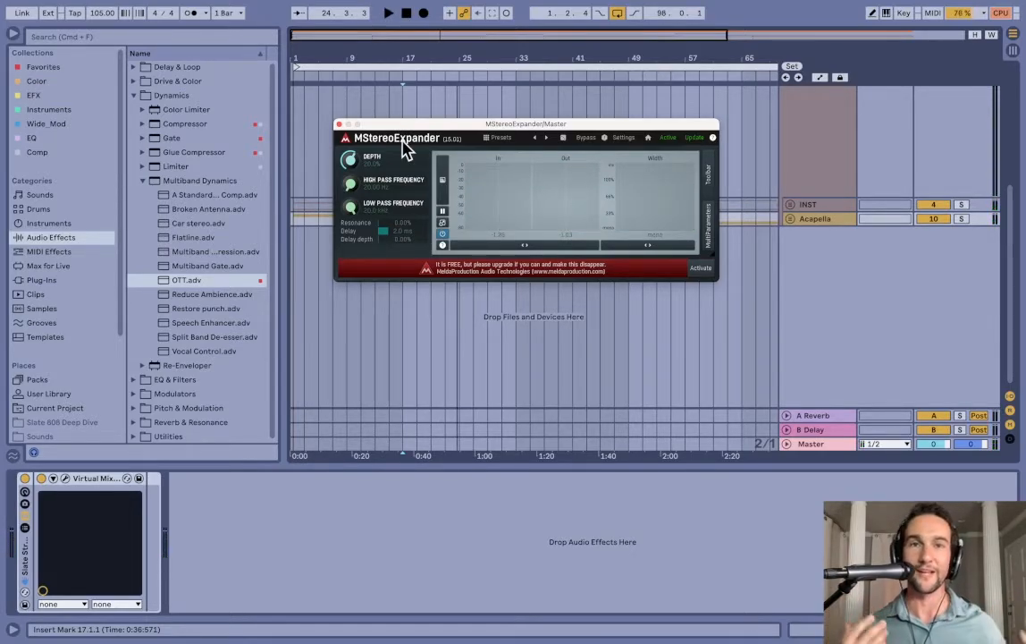
pyautogui.click(339, 125)
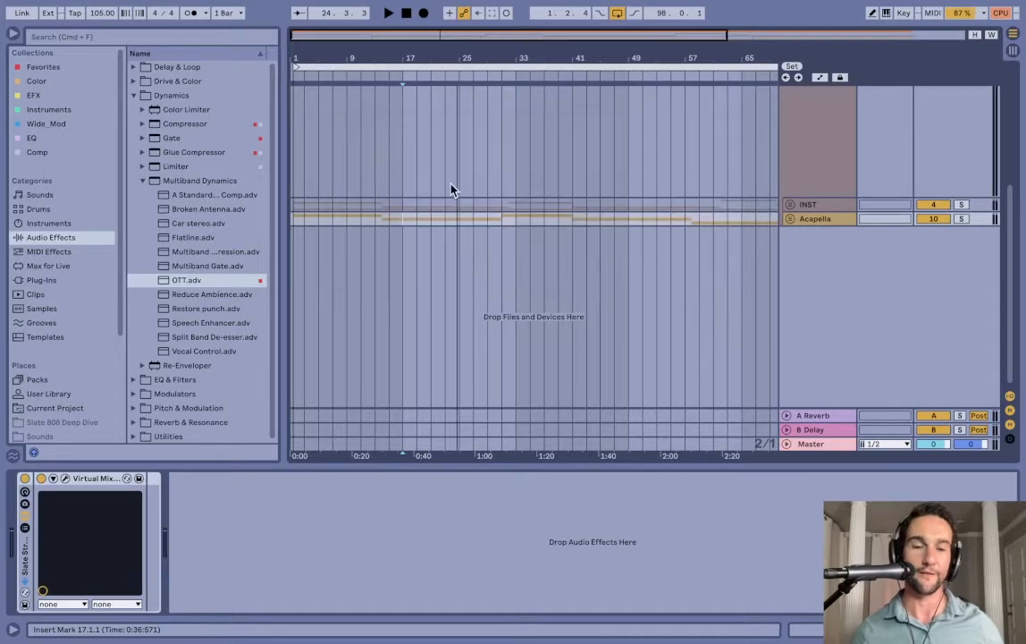
# Step: Reopen Virtual Mix Rack on the Master and examine the gain knobs of the FG-N module's lower bands
pyautogui.click(810, 445)
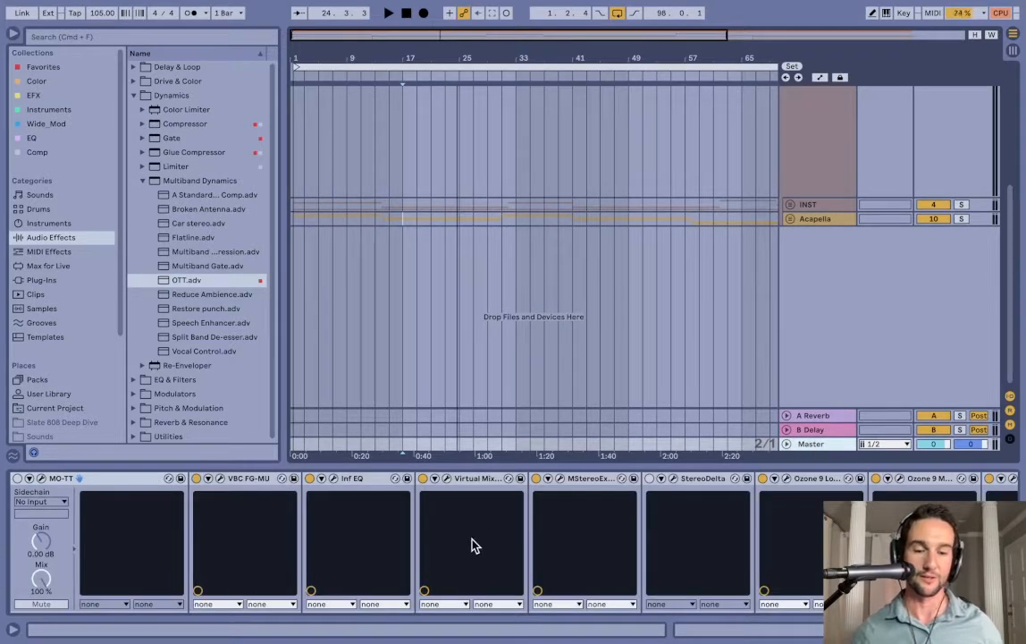
pyautogui.hscroll(-3, 474, 545)
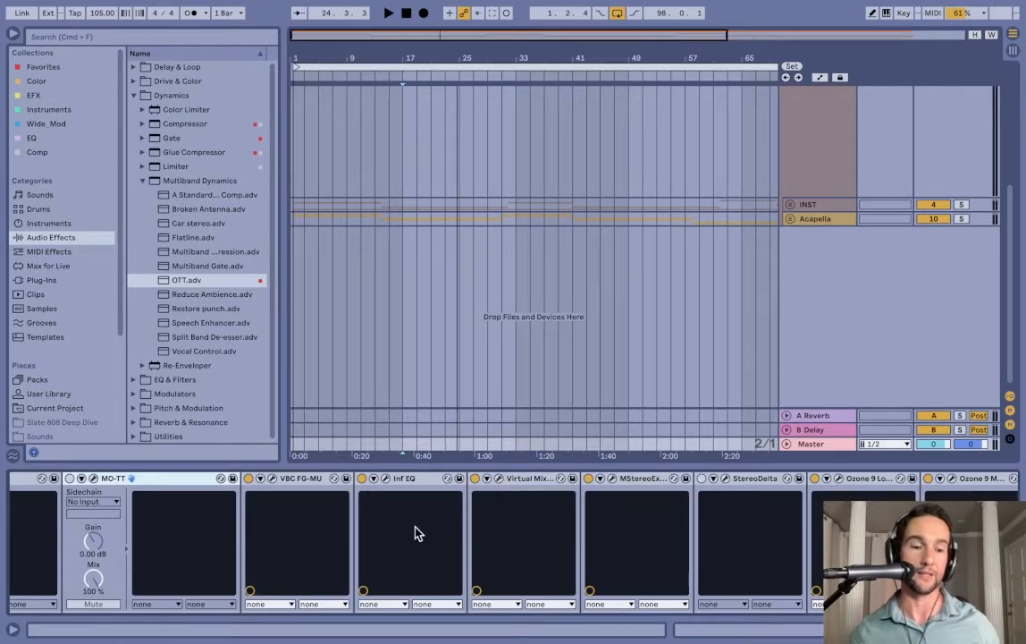
pyautogui.click(499, 480)
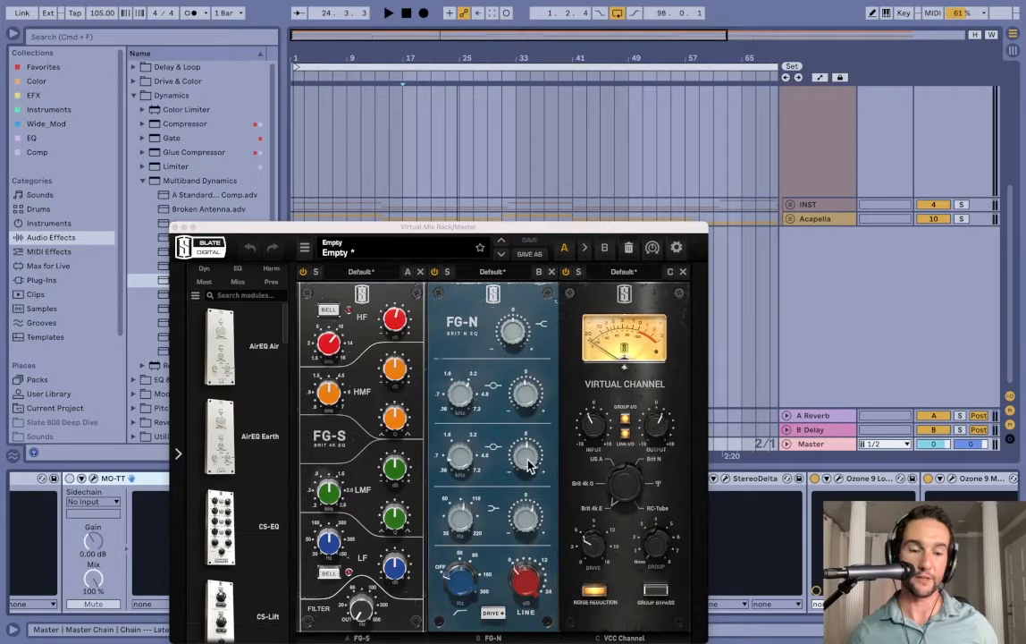
pyautogui.moveTo(527, 459)
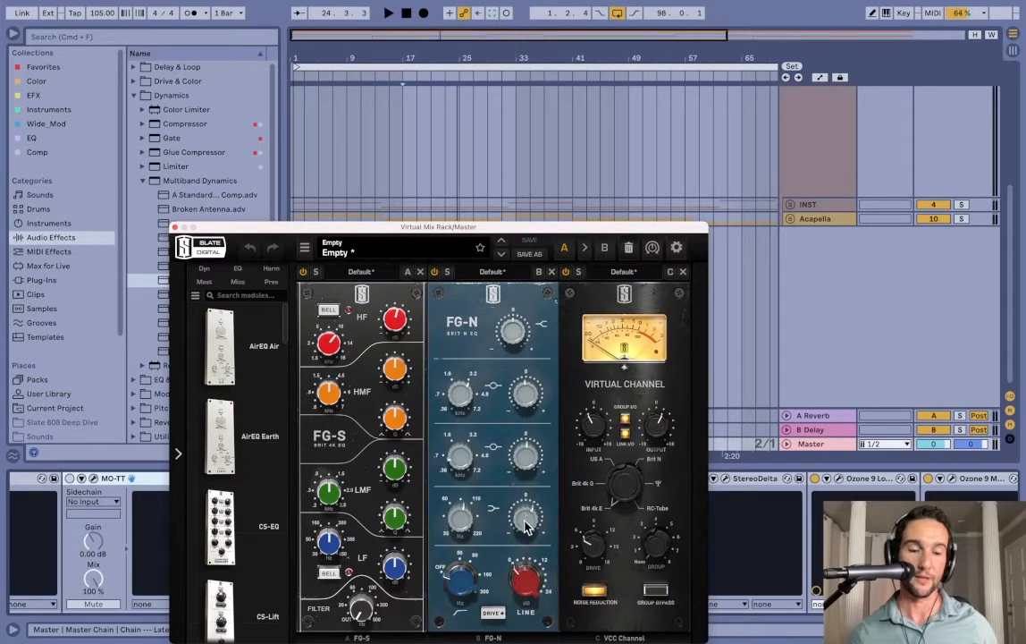
pyautogui.moveTo(527, 528)
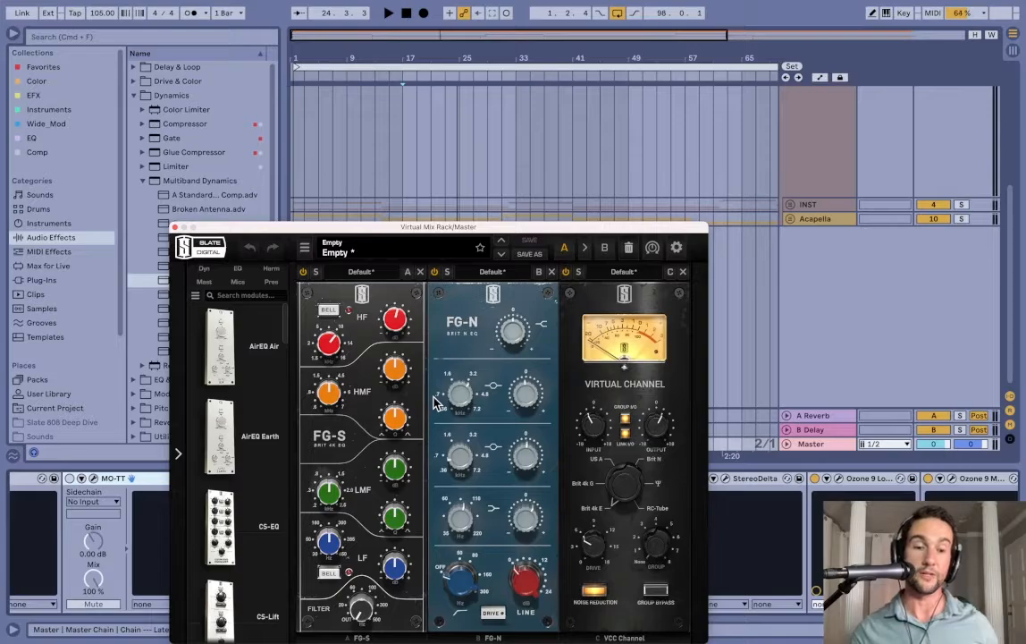
# Step: Play from bar 25 with Virtual Mix Rack in full view, audition the FG-N low-band gain, and close the plugin
pyautogui.click(461, 205)
pyautogui.press('space')
pyautogui.moveTo(464, 227); pyautogui.dragTo(468, 51)
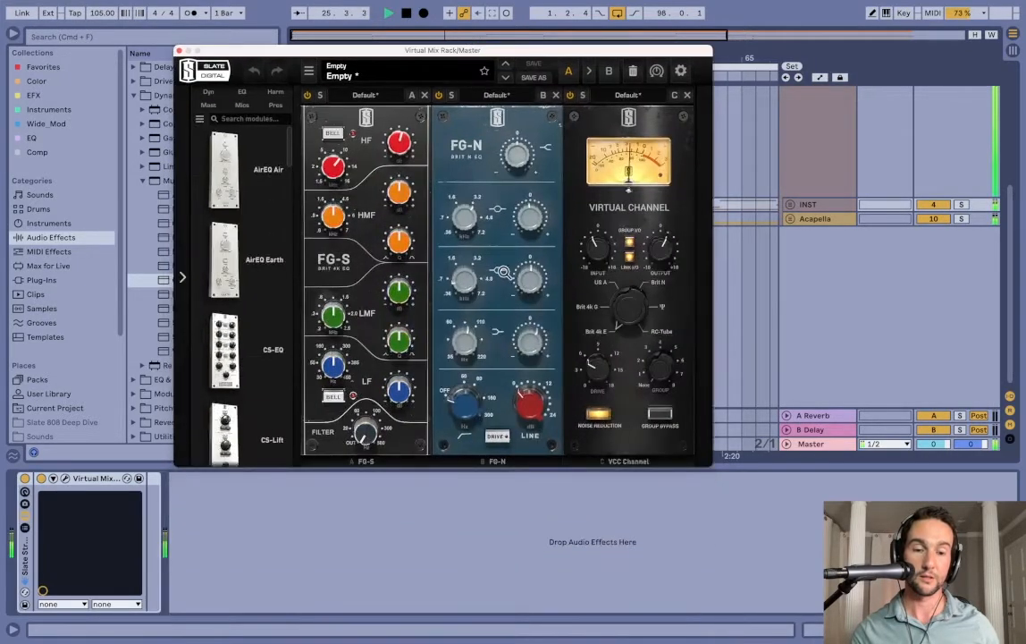
pyautogui.click(530, 343)
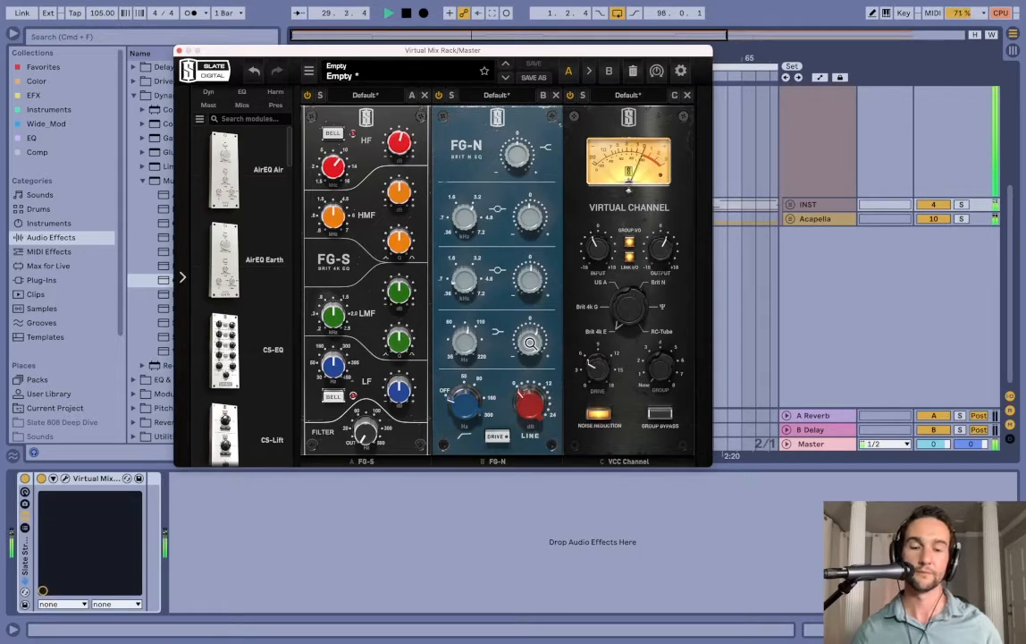
pyautogui.press('space')
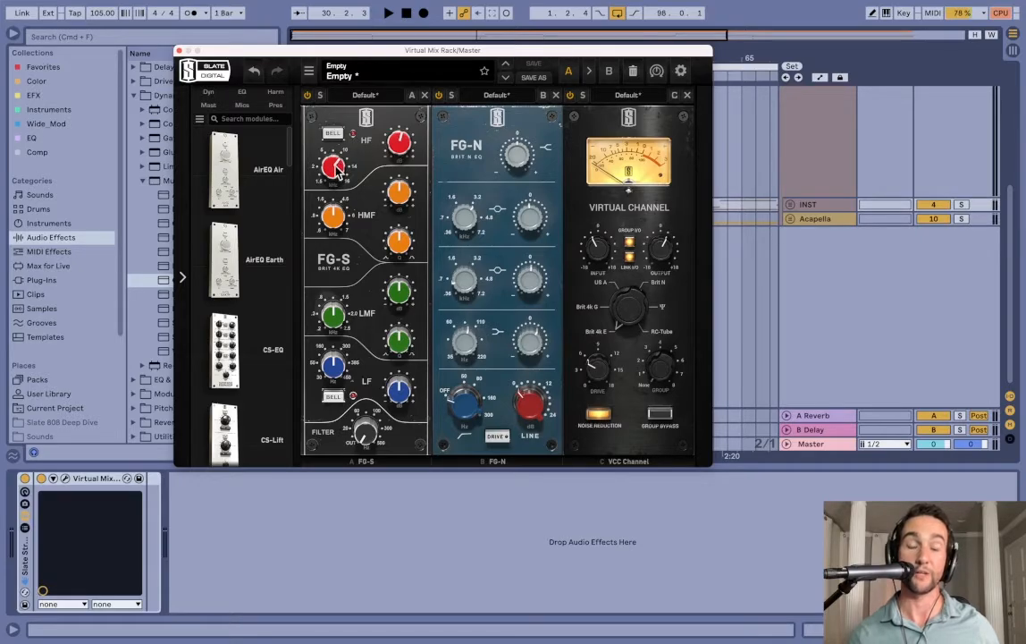
pyautogui.click(525, 154)
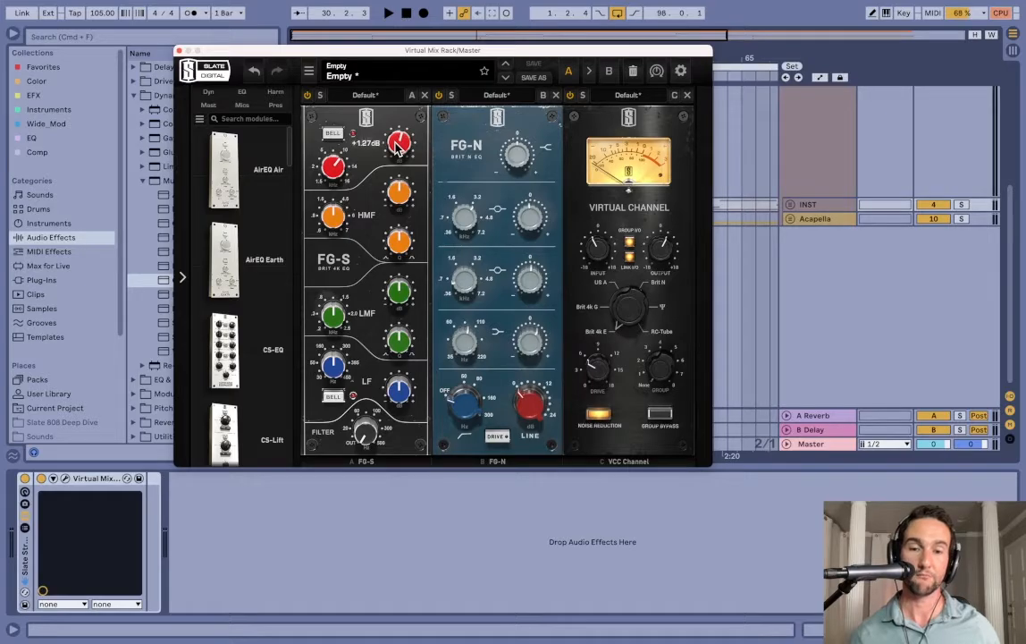
pyautogui.click(179, 50)
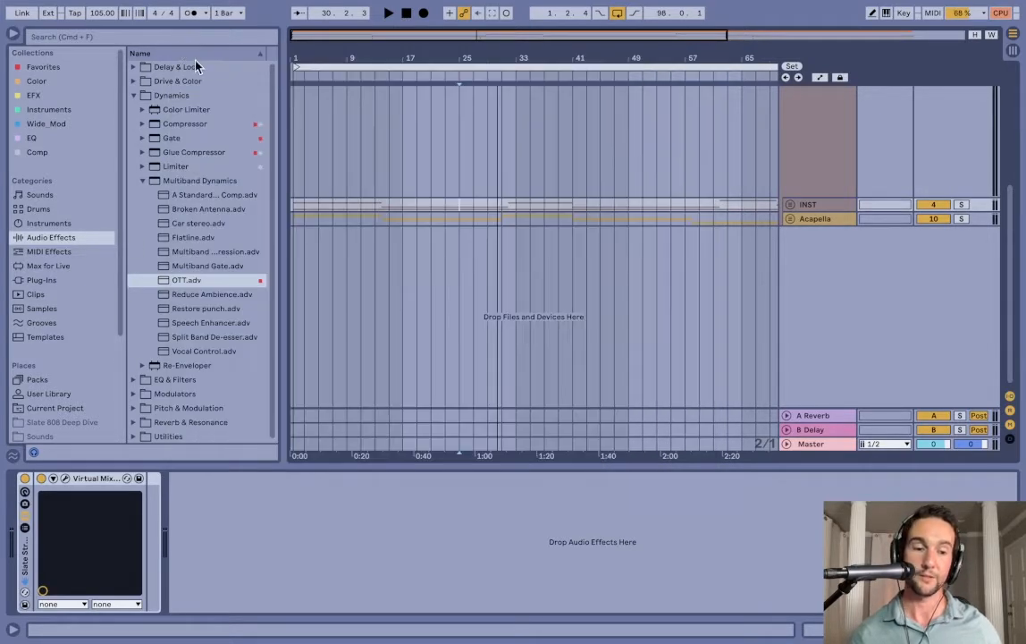
# Step: Open VBC FG-MU on the Master in full view and show its Mix setting
pyautogui.click(805, 443)
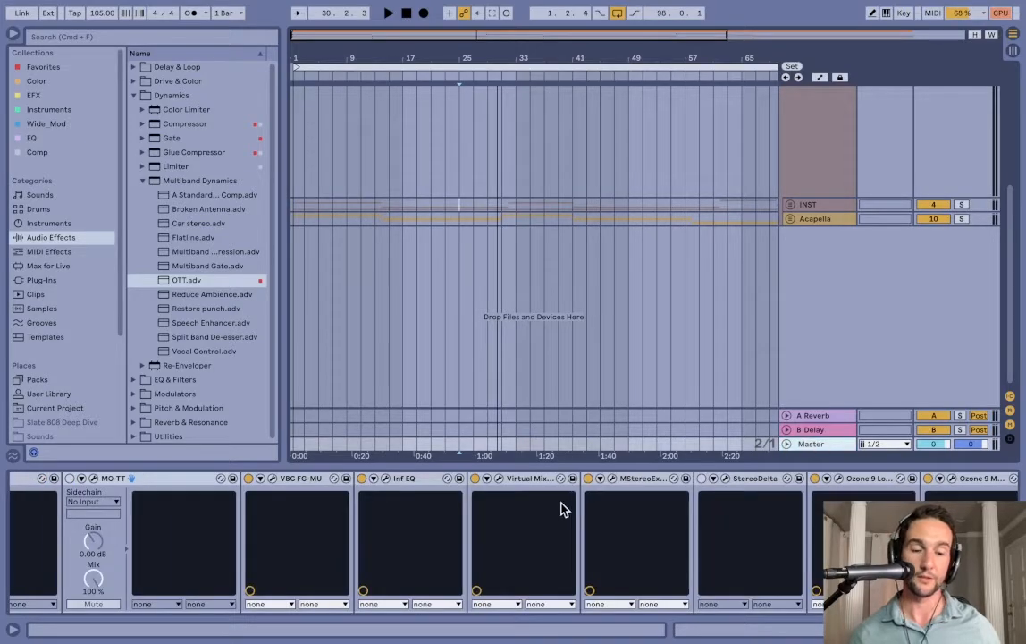
pyautogui.hscroll(-2, 505, 521)
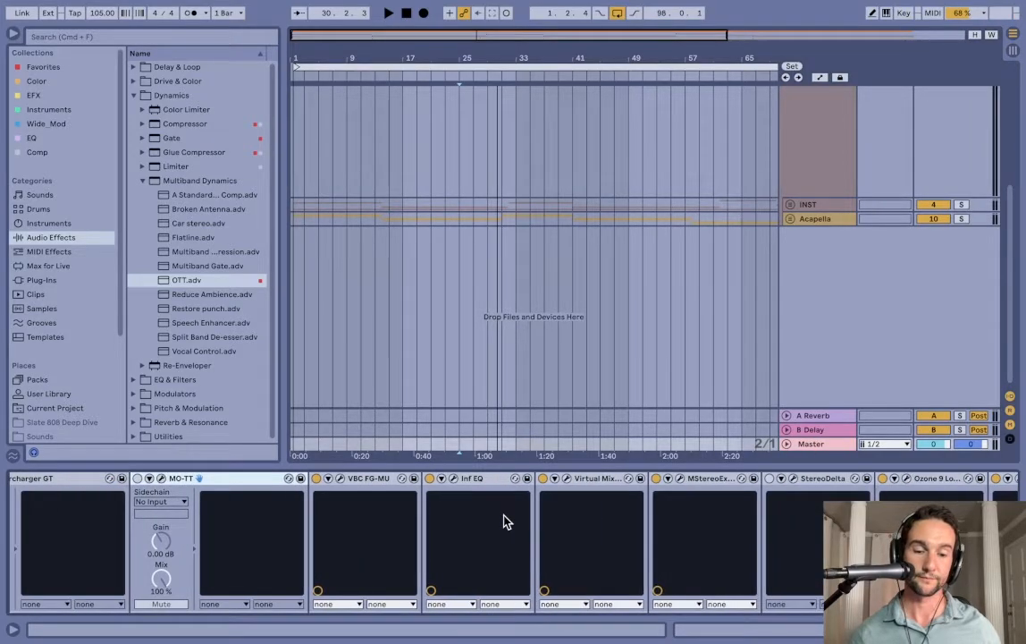
pyautogui.click(339, 481)
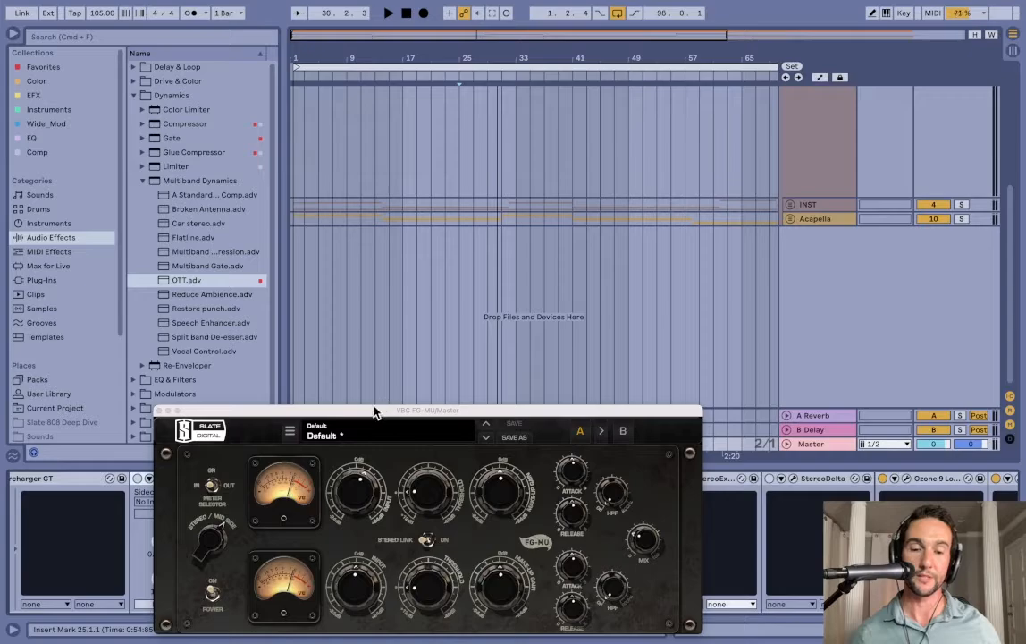
pyautogui.moveTo(376, 412); pyautogui.dragTo(401, 82)
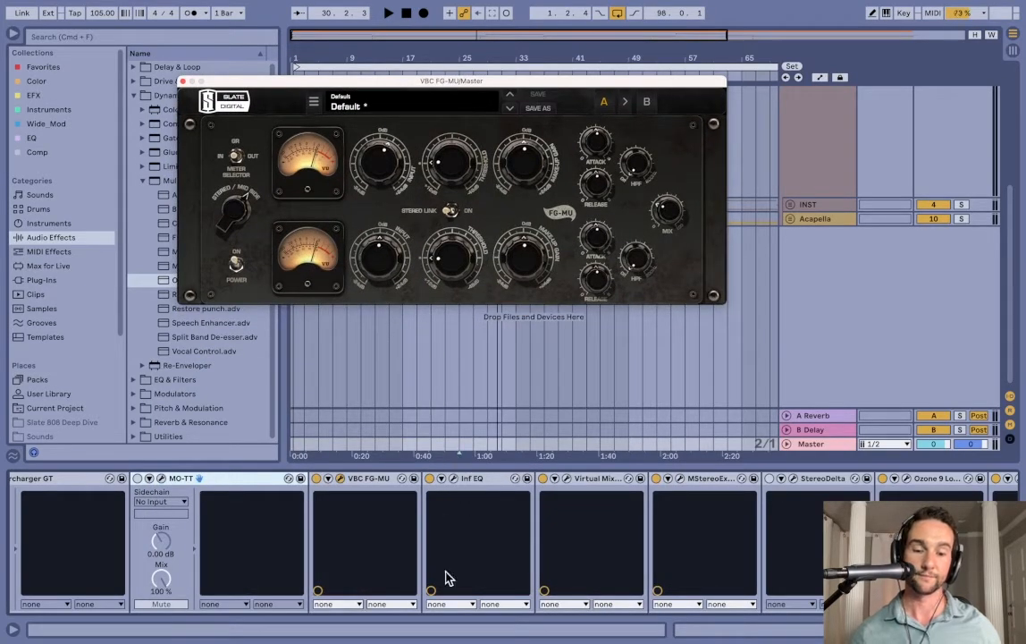
pyautogui.click(460, 445)
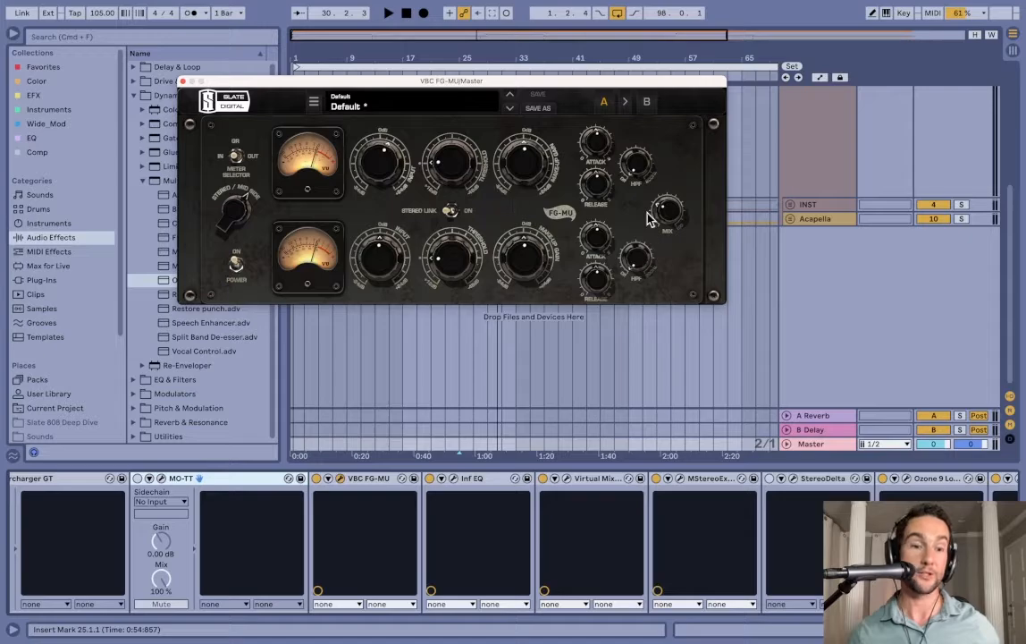
pyautogui.moveTo(666, 211)
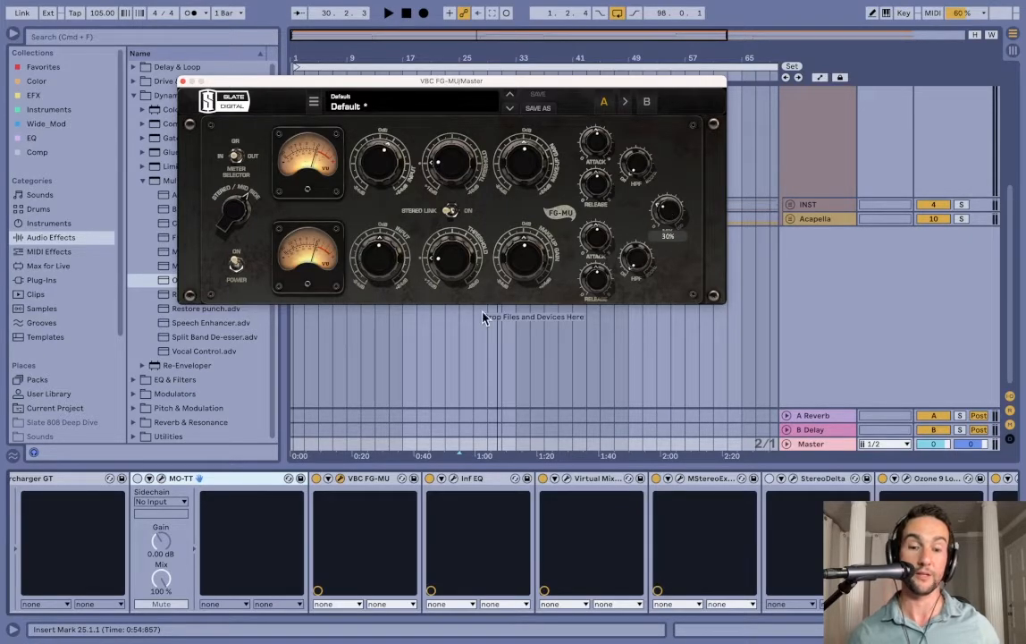
# Step: Play from bar 25 comparing VBC FG-MU off and on, and stop playback with it enabled
pyautogui.click(359, 481)
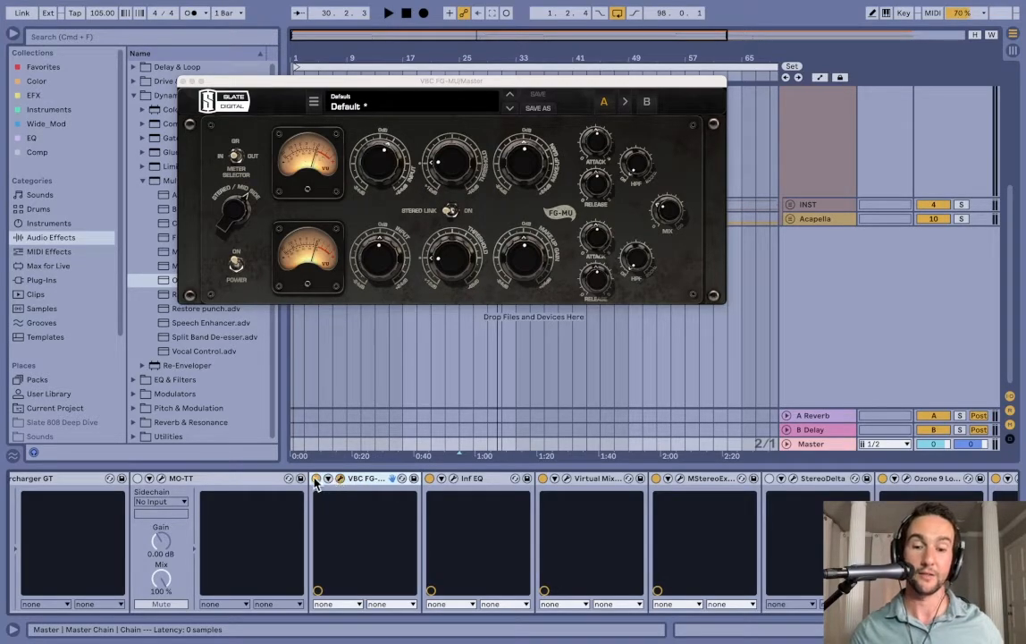
pyautogui.press('space')
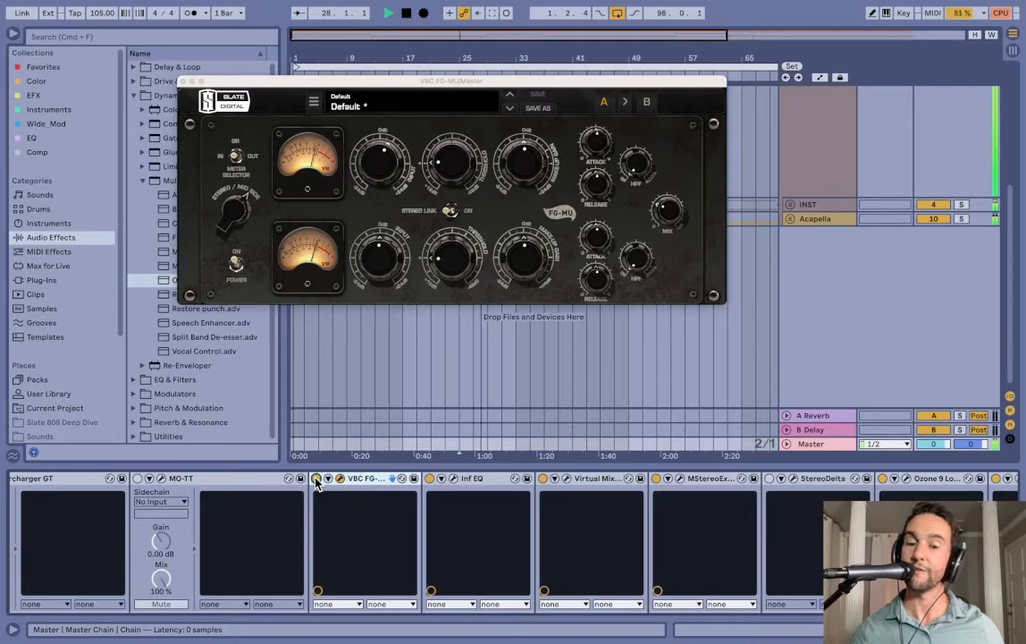
pyautogui.click(316, 479)
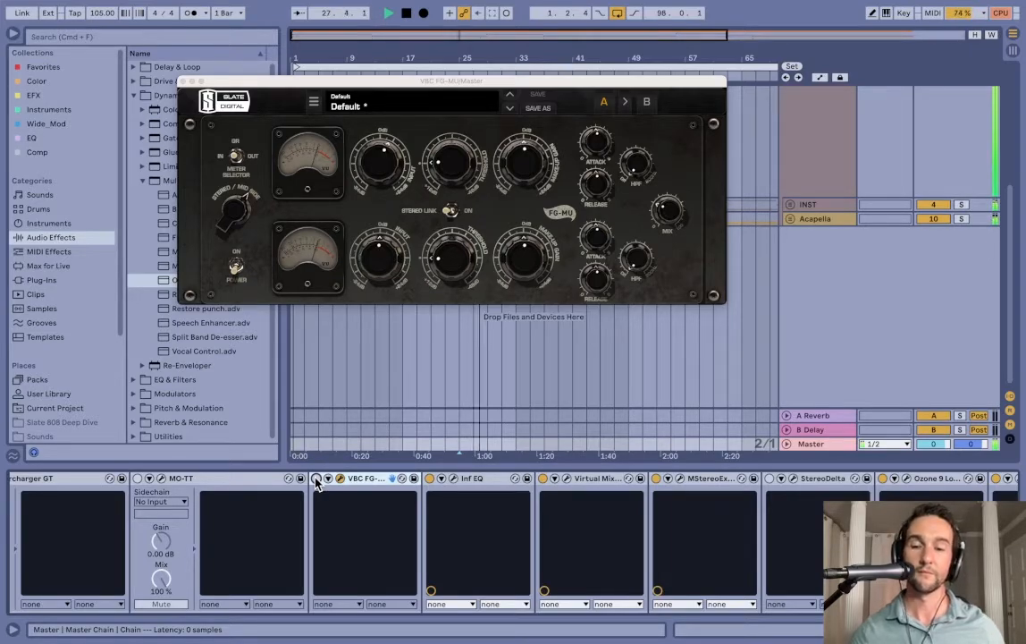
pyautogui.click(316, 480)
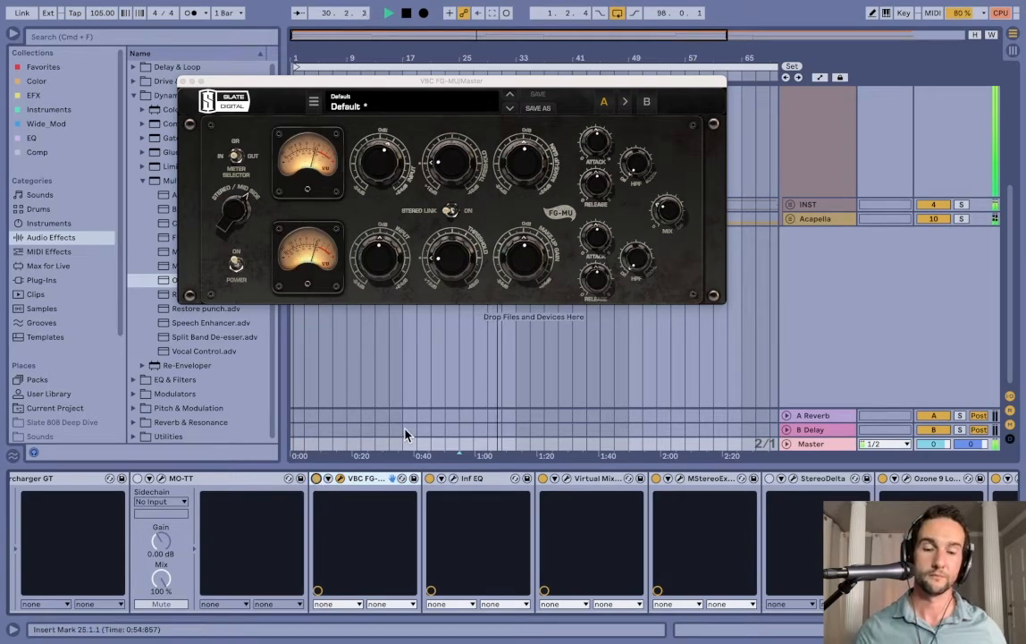
pyautogui.press('space')
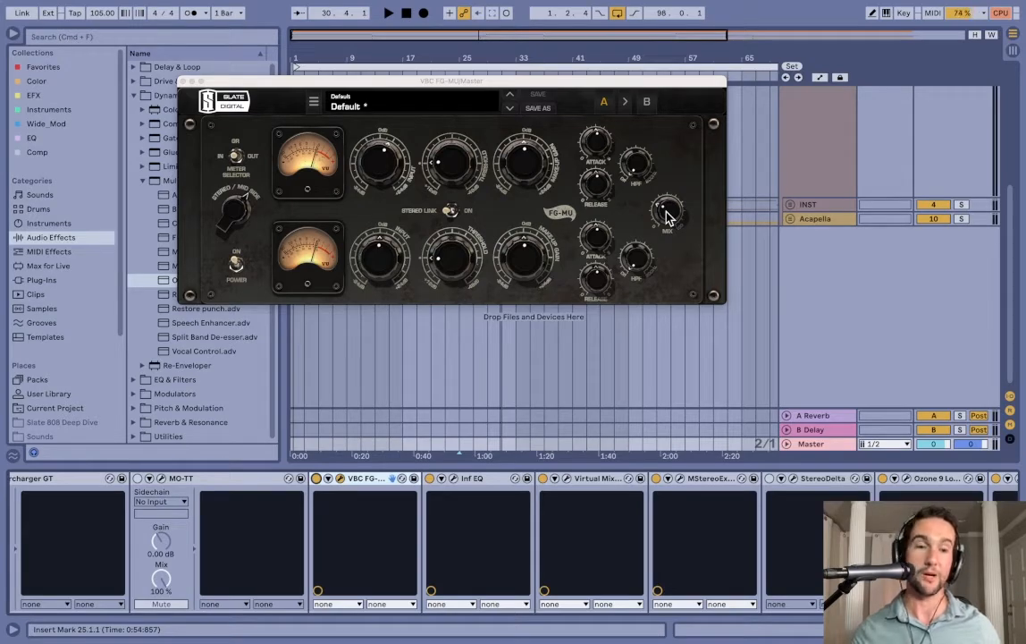
# Step: Play from bar 25 while auditioning VBC FG-MU's Mix control, and stop playback
pyautogui.press('space')
pyautogui.click(666, 213)
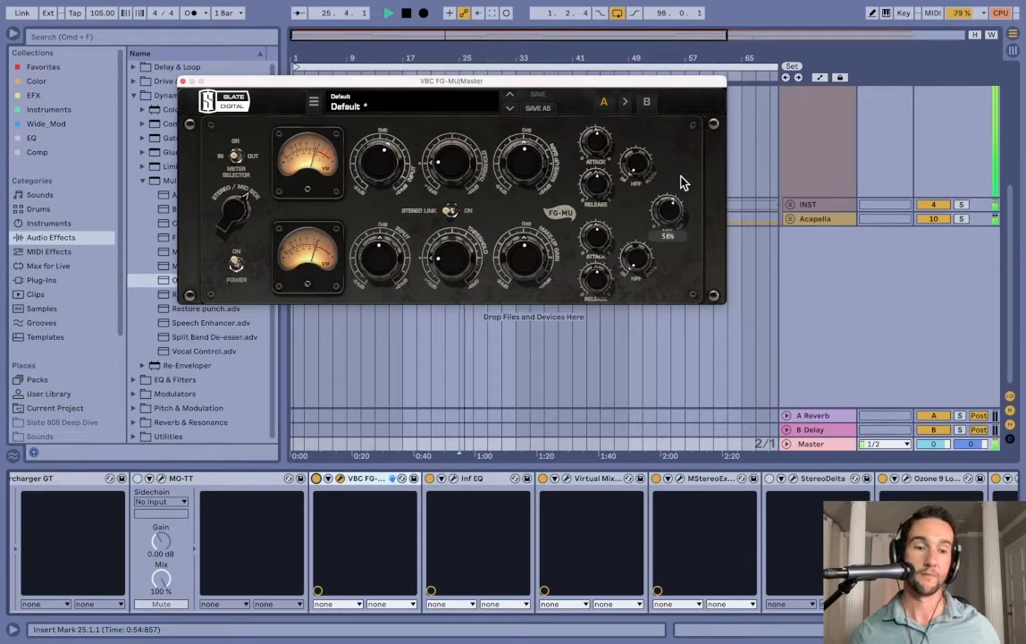
pyautogui.moveTo(679, 183); pyautogui.dragTo(700, 110)
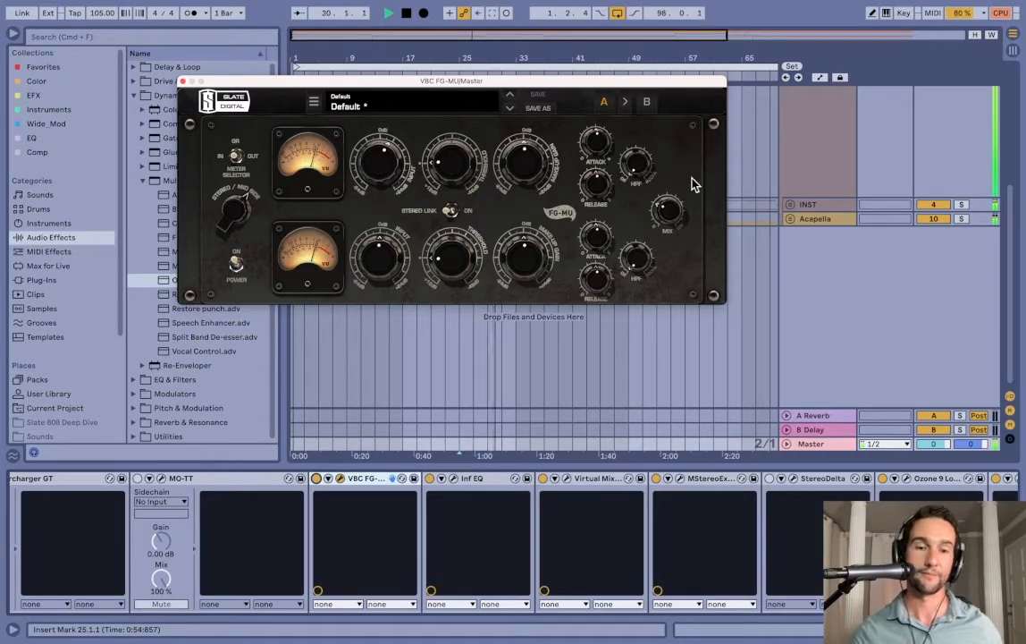
pyautogui.press('space')
# Step: Examine VBC FG-MU's input knobs and watch its meters during a short playback from bar 25, and close the plugin
pyautogui.moveTo(668, 215)
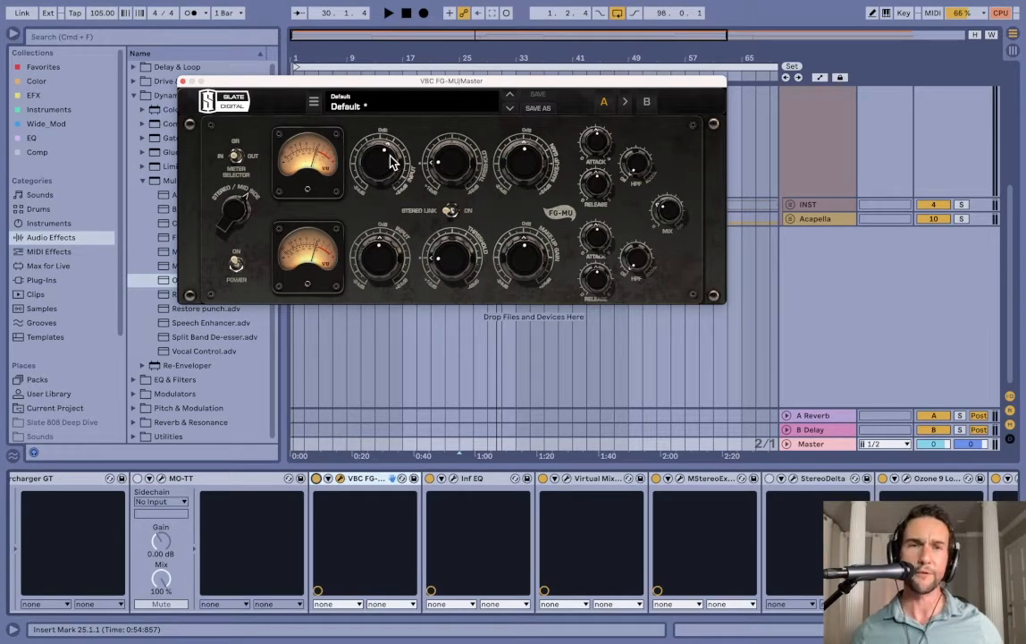
pyautogui.moveTo(370, 164)
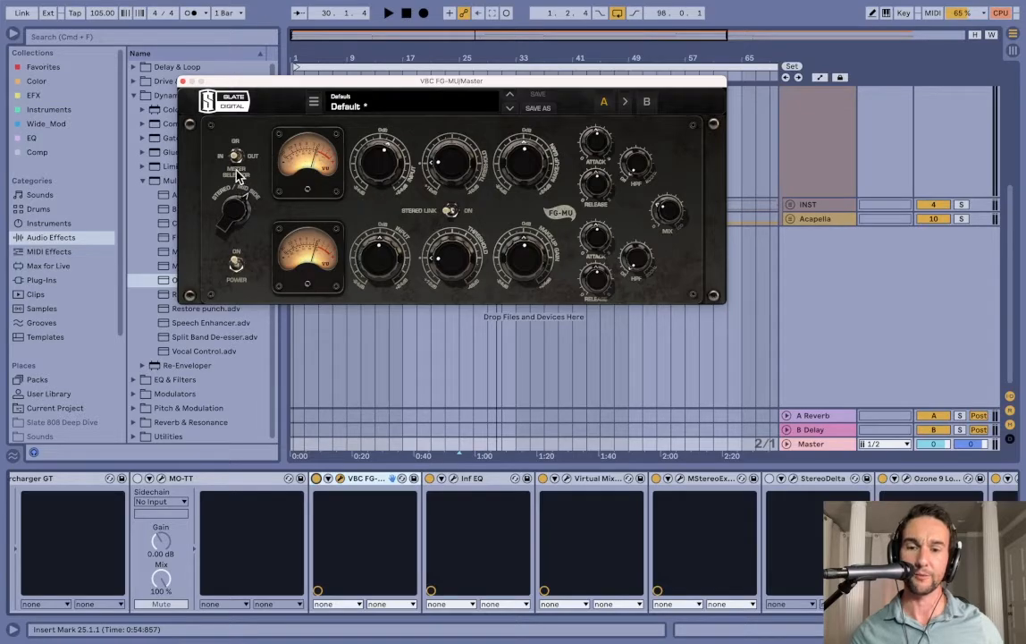
pyautogui.press('space')
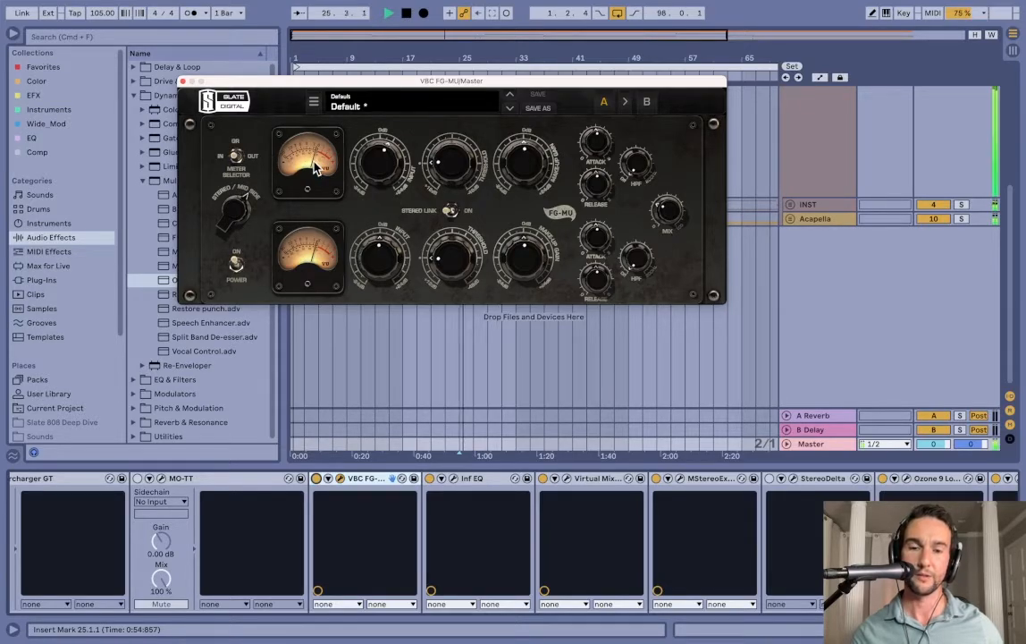
pyautogui.press('space')
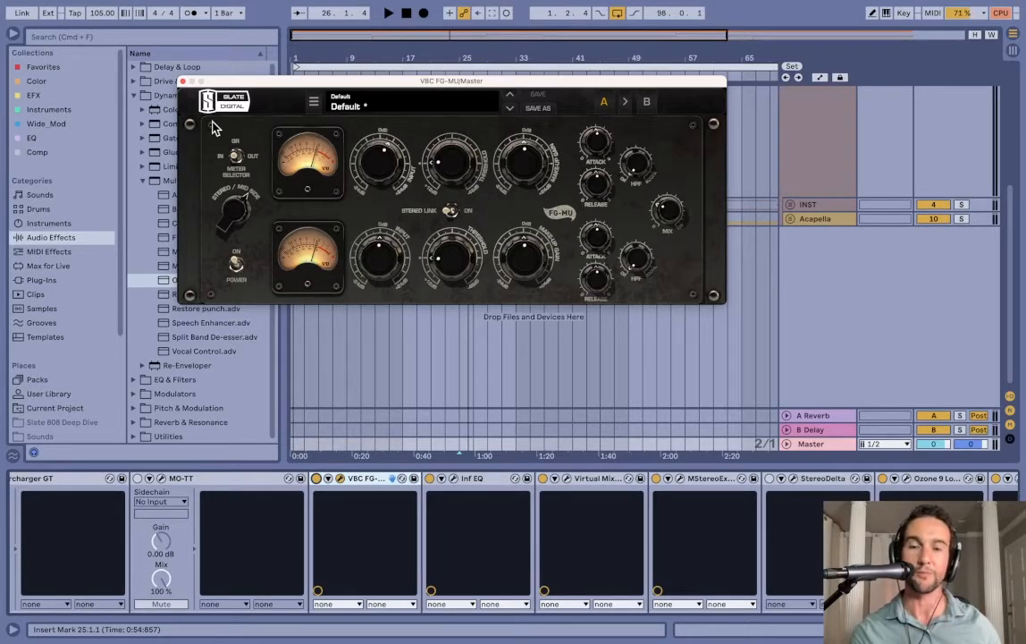
pyautogui.click(182, 82)
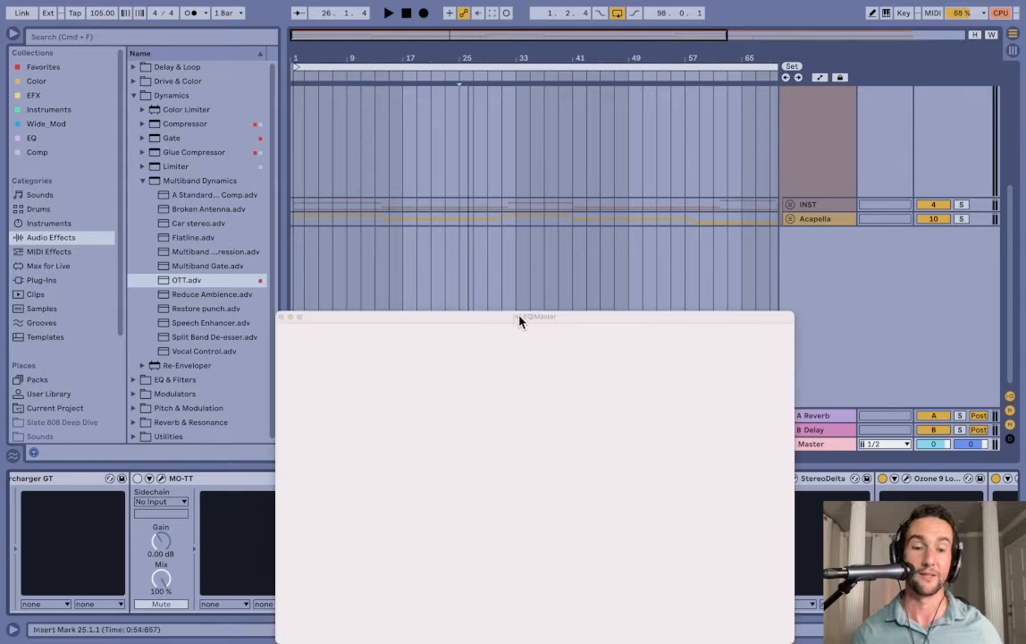
# Step: Open Inf EQ on the Master in full view, inspect its 250 Hz band and low-cut band, and close the plugin
pyautogui.moveTo(520, 321); pyautogui.dragTo(483, 75)
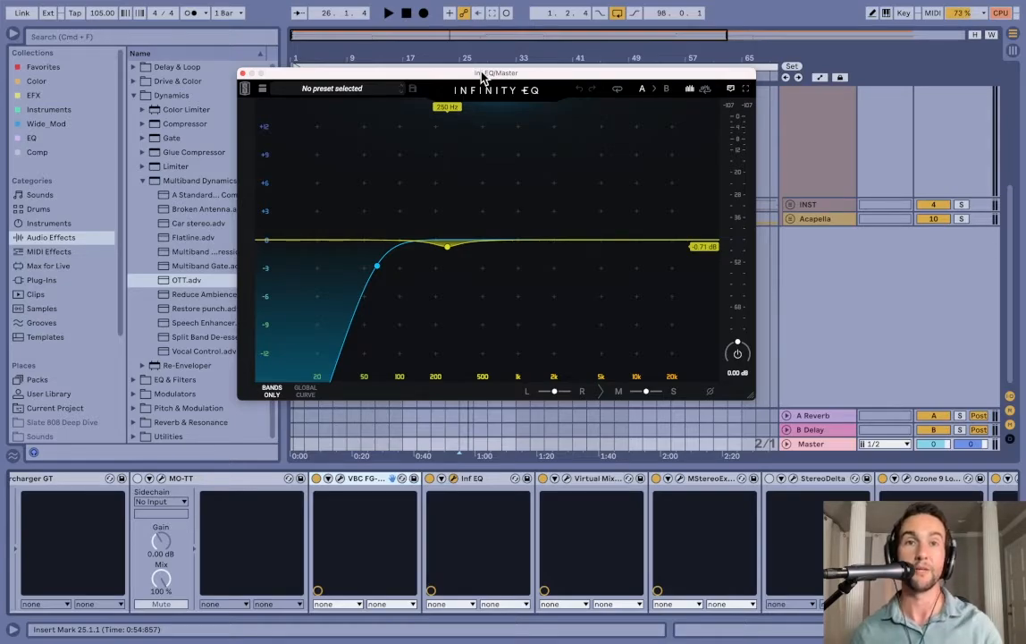
pyautogui.click(448, 250)
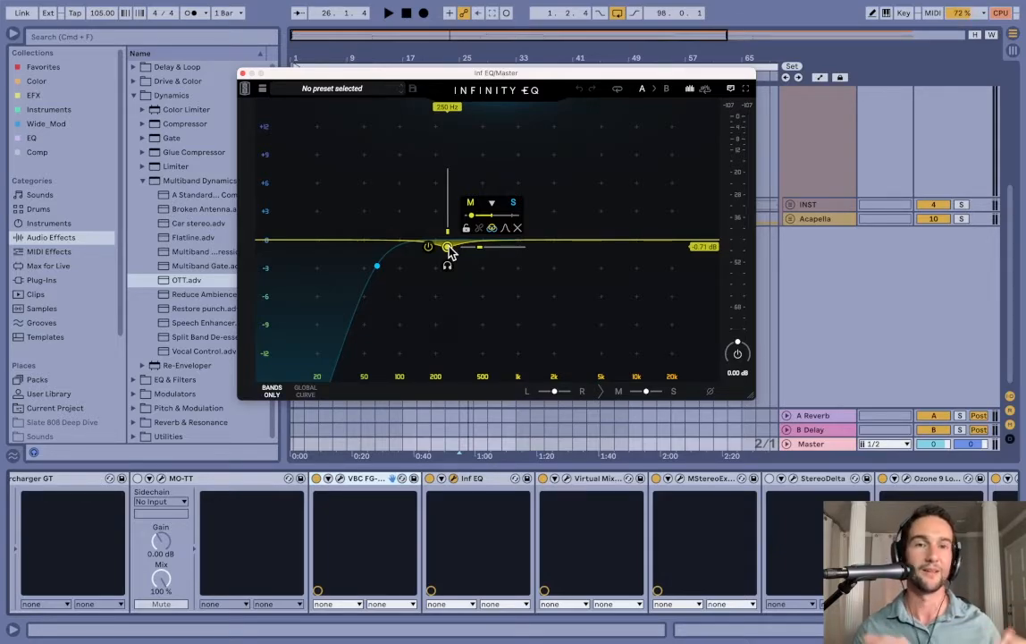
pyautogui.click(376, 268)
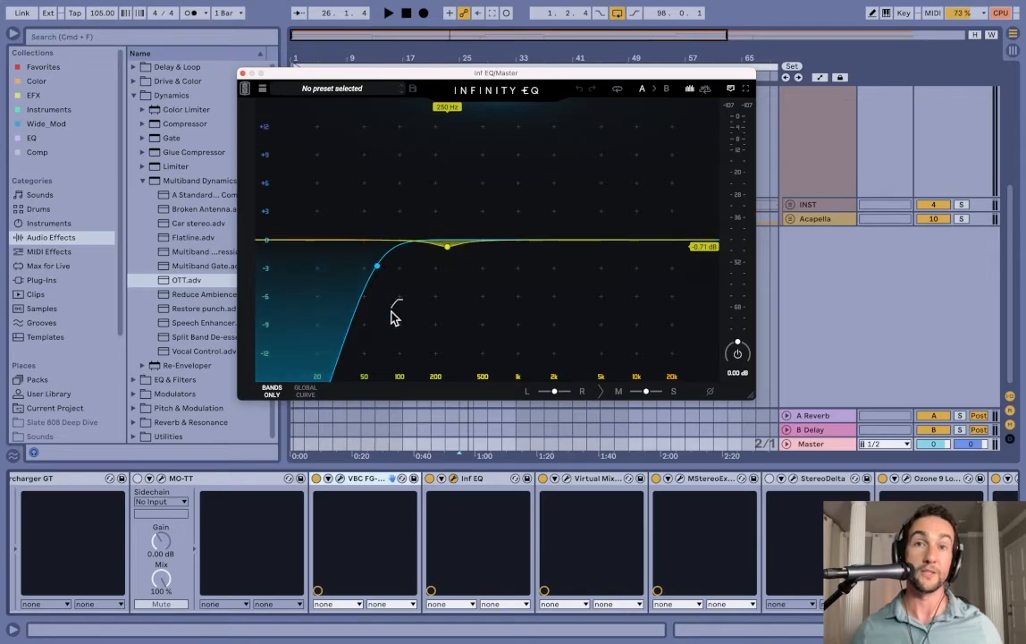
pyautogui.click(242, 74)
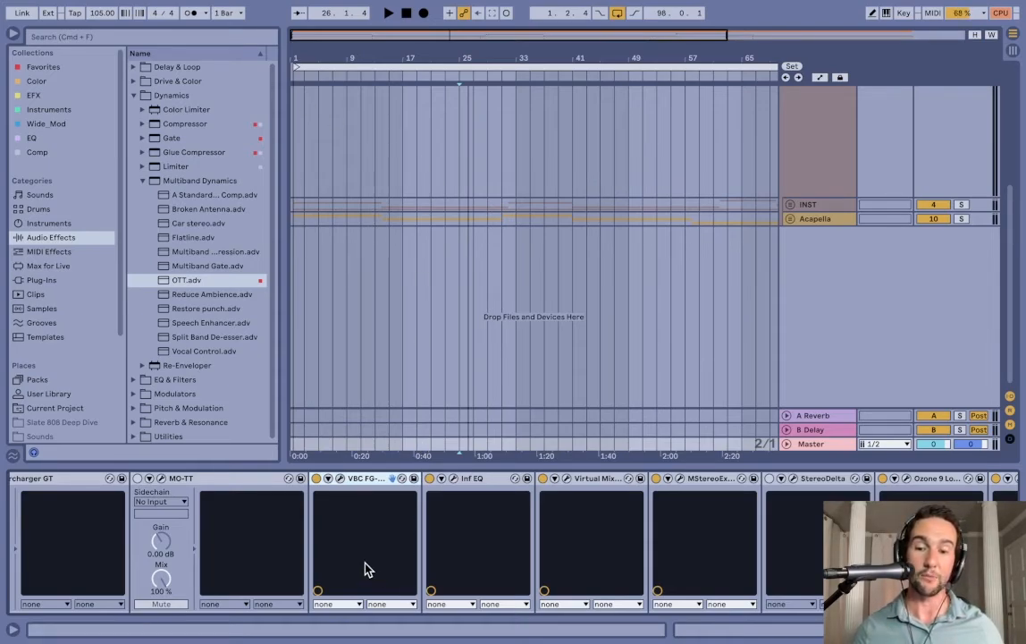
# Step: Look over the Master's plugin chain and show the Sub group's device chain
pyautogui.hscroll(-3, 364, 570)
pyautogui.hscroll(6, 365, 570)
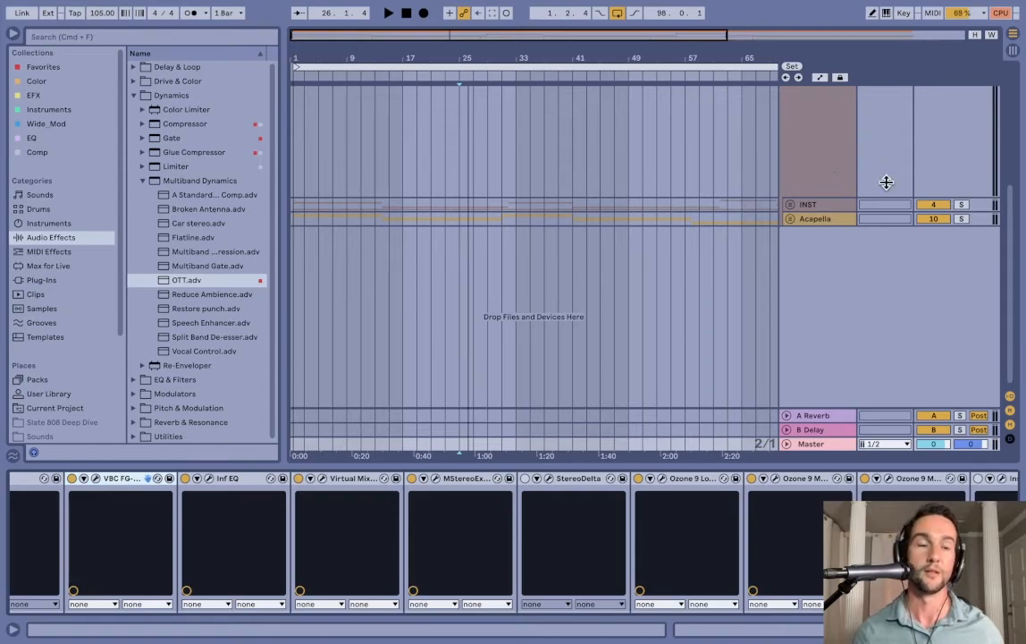
pyautogui.scroll(5, 825, 170)
pyautogui.scroll(1, 825, 170)
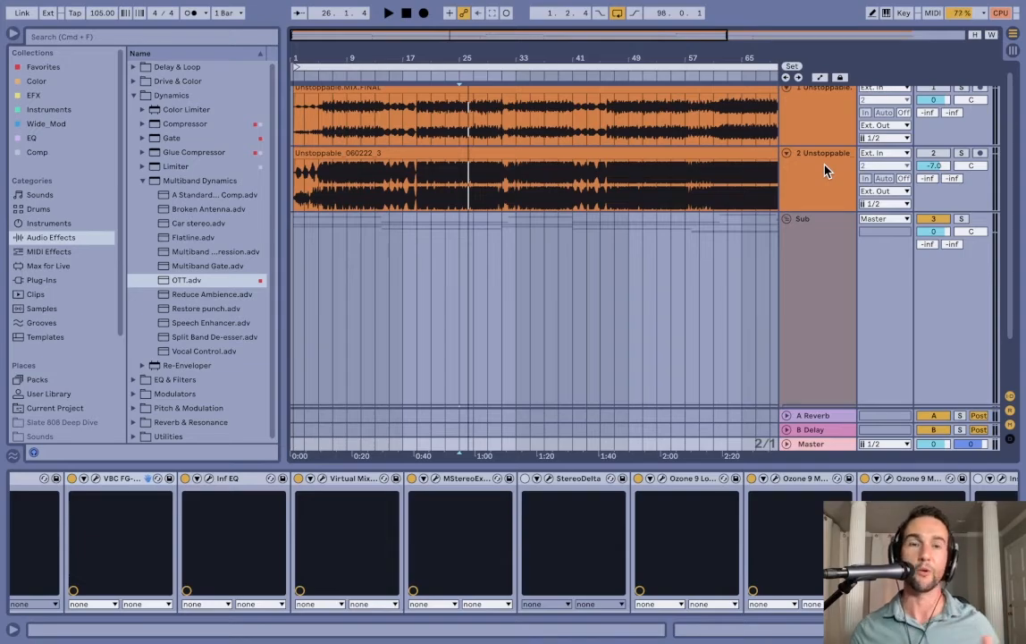
pyautogui.click(807, 314)
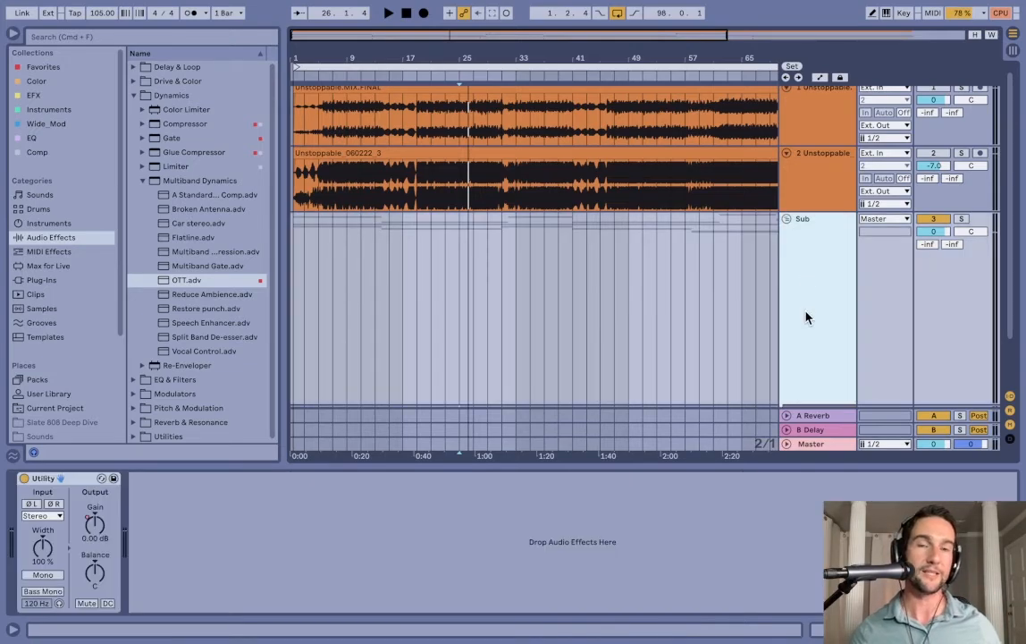
# Step: Unfold the INST group to review its drum and instrument tracks, show the group's device chain, and fold it again
pyautogui.scroll(-2, 805, 318)
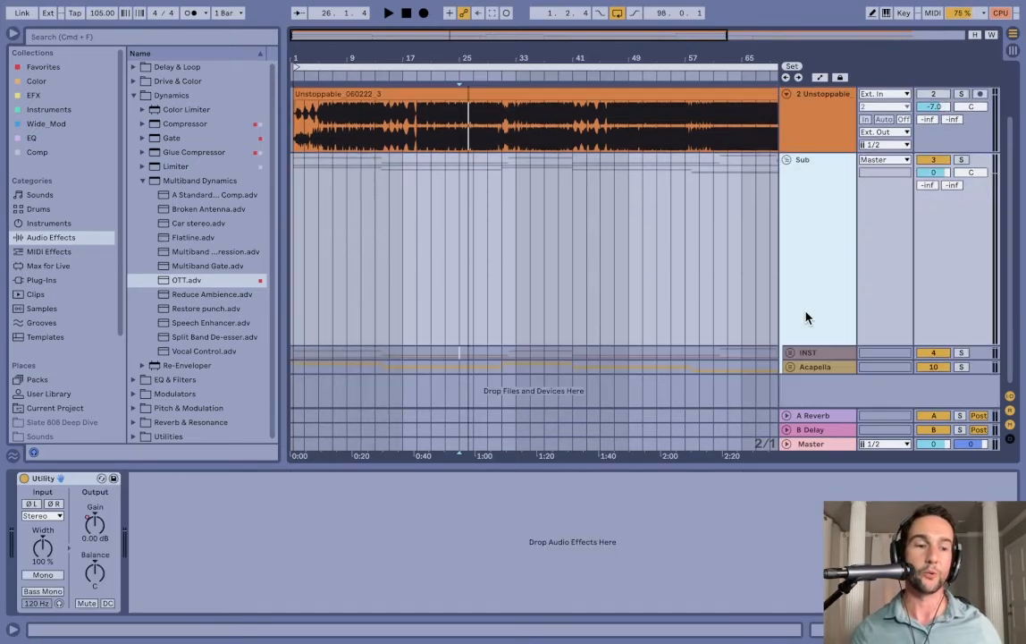
pyautogui.click(791, 358)
pyautogui.scroll(-3, 795, 355)
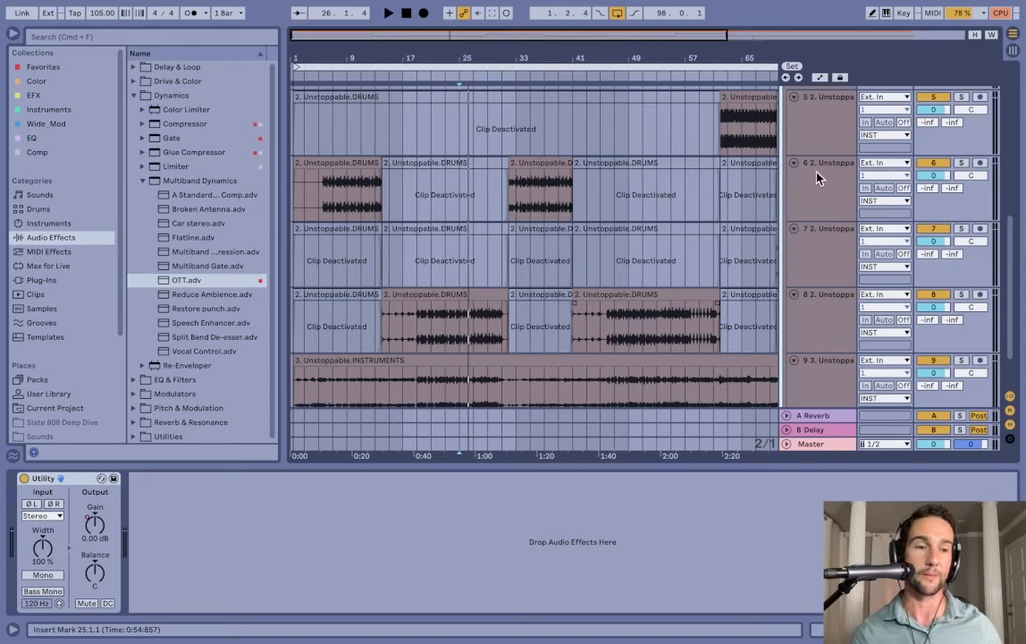
pyautogui.scroll(3, 824, 170)
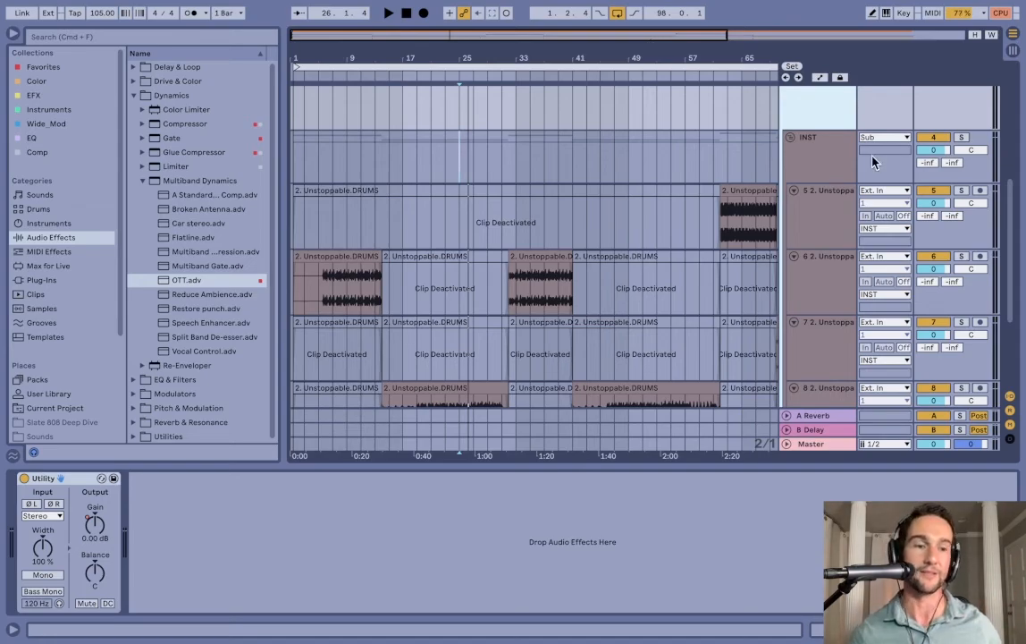
pyautogui.click(828, 158)
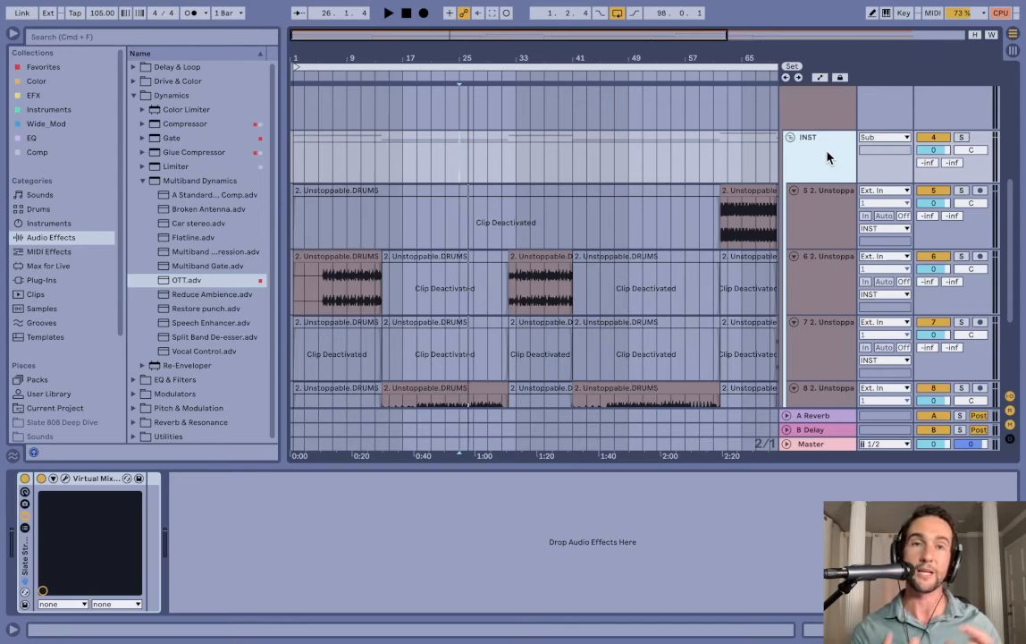
pyautogui.click(791, 138)
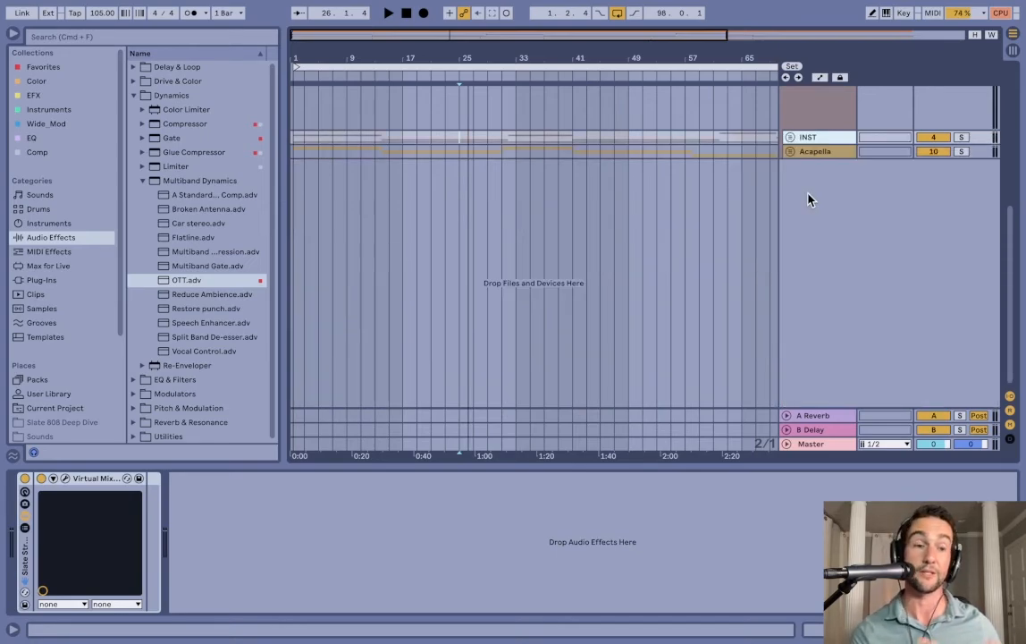
# Step: Unfold the Acapella group and review the vocal stem's three section tracks
pyautogui.click(788, 152)
pyautogui.click(789, 152)
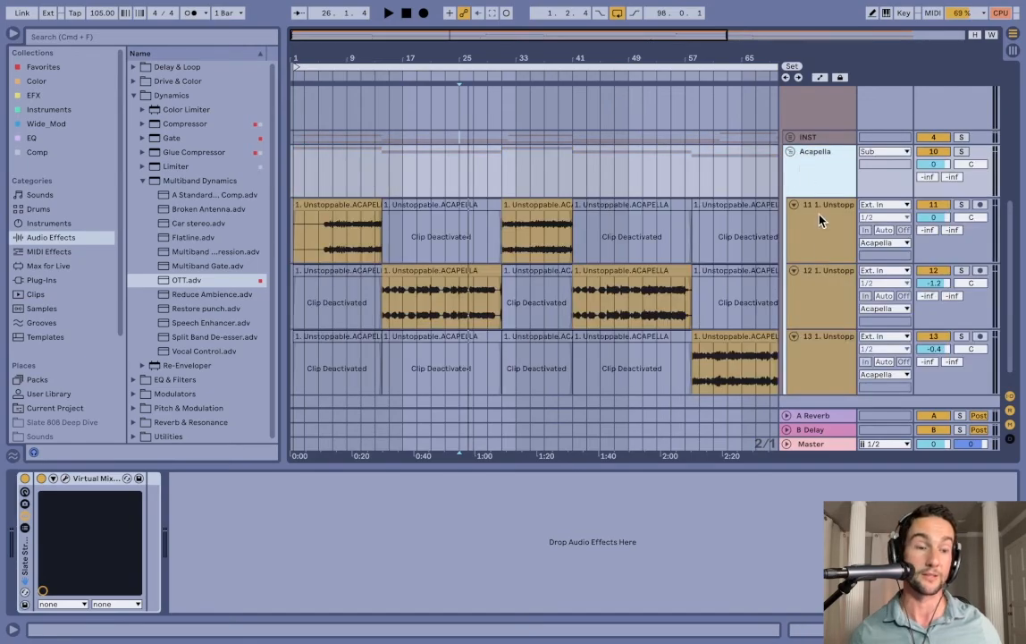
pyautogui.scroll(-1, 824, 250)
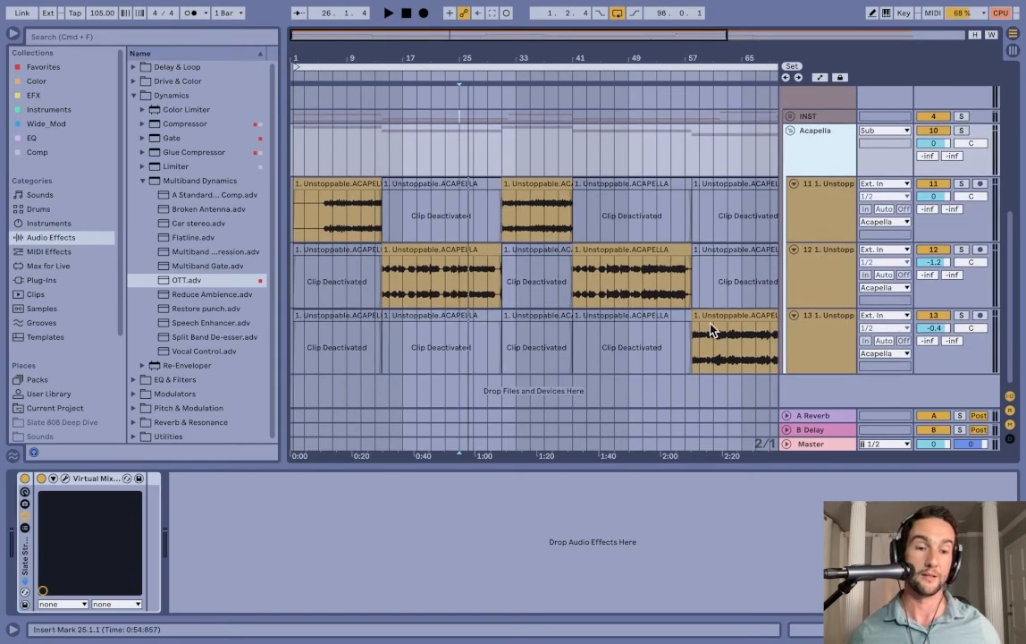